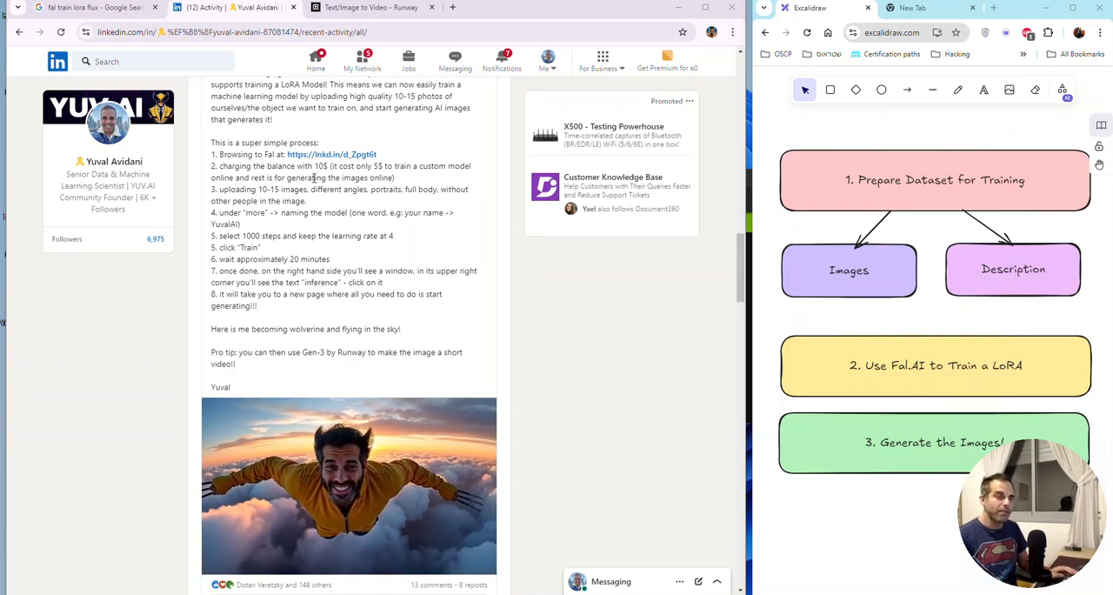
{"action": "scroll", "coordinate": [314, 177], "scroll_direction": "down", "scroll_amount": 2}
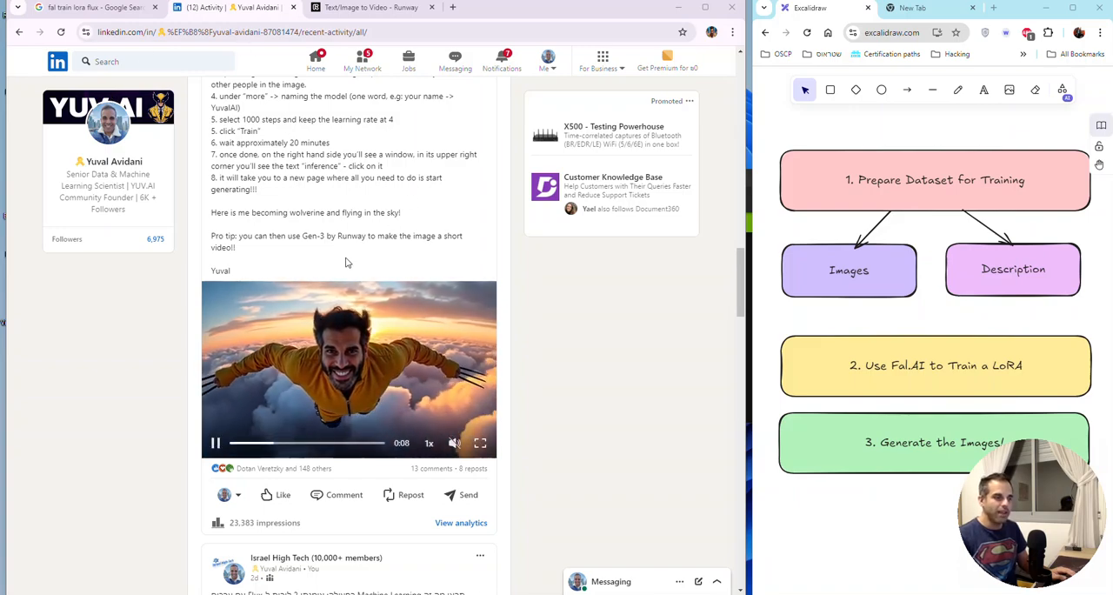
{"action": "scroll", "coordinate": [349, 231], "scroll_direction": "up", "scroll_amount": 1}
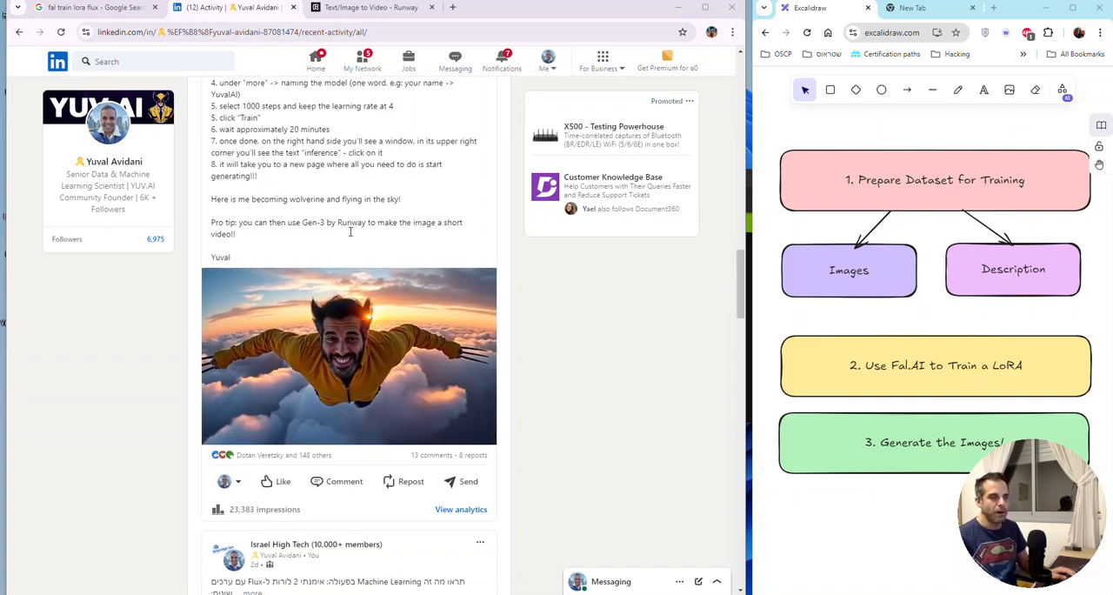
{"action": "scroll", "coordinate": [349, 231], "scroll_direction": "up", "scroll_amount": 1}
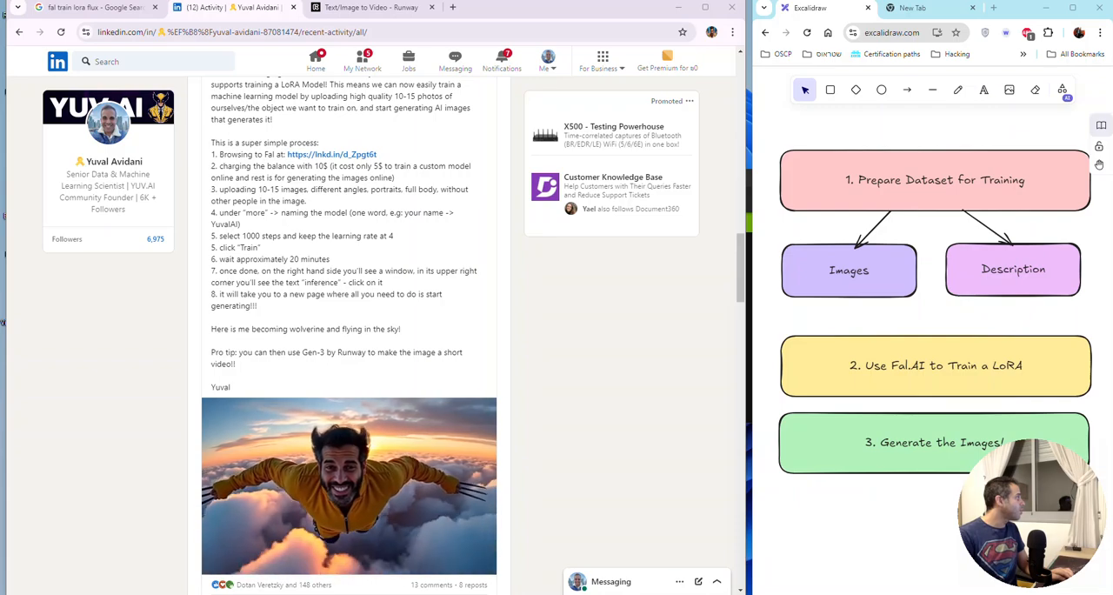
Step: Bring up the GTA1024 dataset folder in File Explorer and preview the training image 0.jpg
{"action": "left_click_drag", "start_coordinate": [0, 12], "coordinate": [273, 38]}
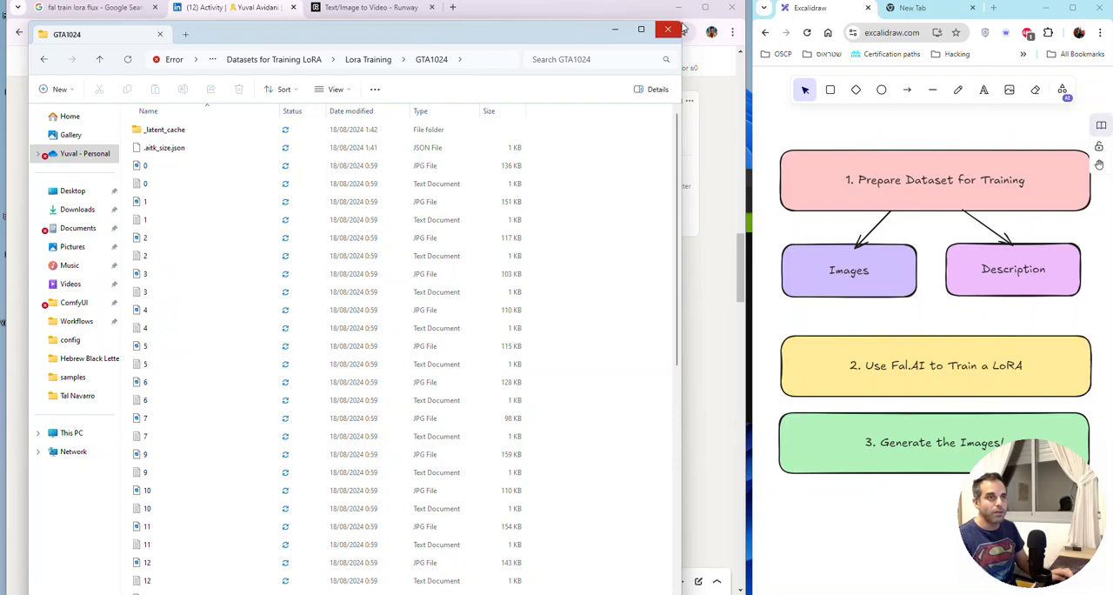
{"action": "left_click_drag", "start_coordinate": [598, 40], "coordinate": [574, 39]}
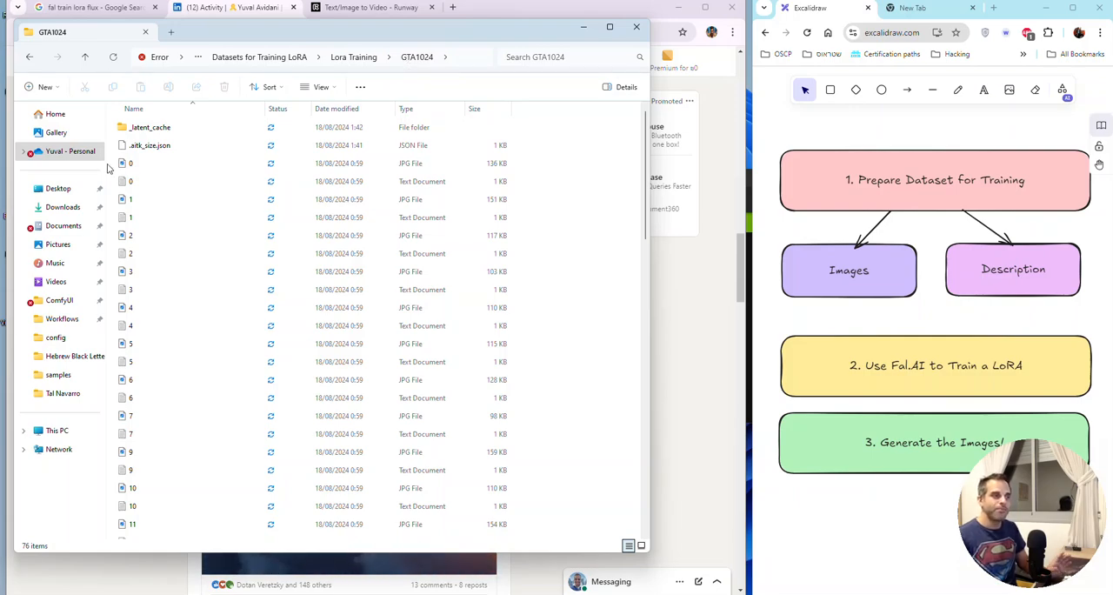
{"action": "left_click", "coordinate": [155, 165]}
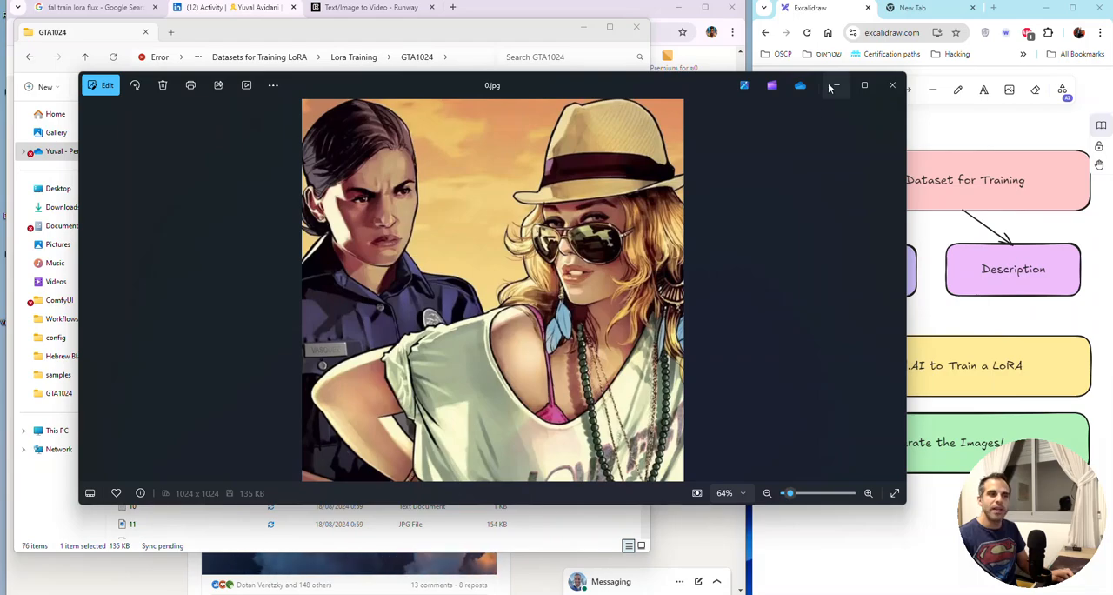
{"action": "left_click", "coordinate": [891, 84]}
Step: Preview the training images 35.jpg and 37.jpg from the GTA1024 folder, closing each one after viewing
{"action": "scroll", "coordinate": [189, 459], "scroll_direction": "down", "scroll_amount": 4}
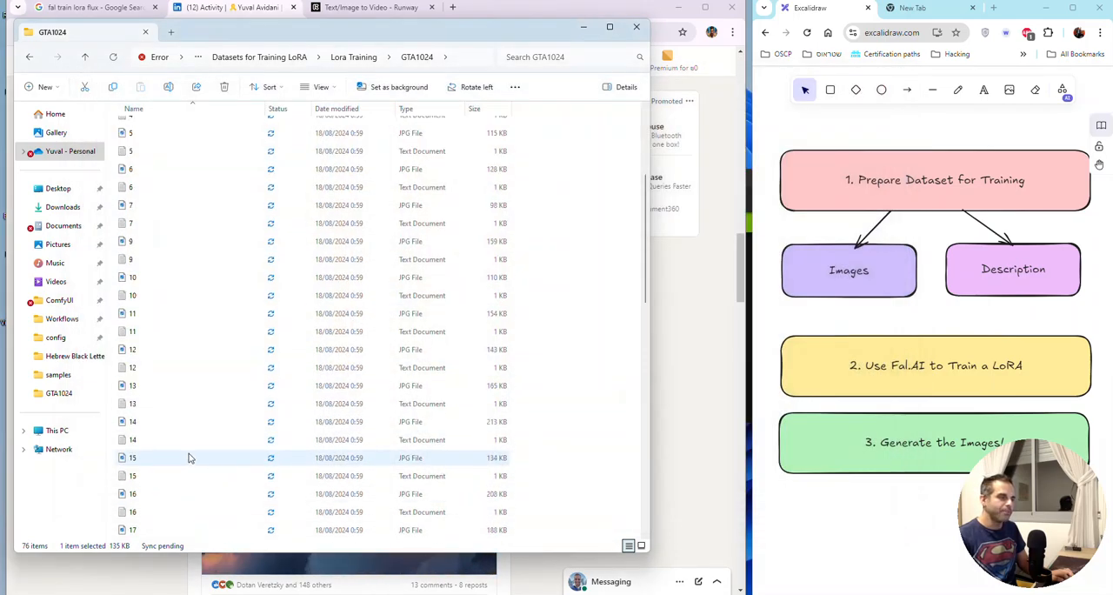
{"action": "scroll", "coordinate": [192, 458], "scroll_direction": "down", "scroll_amount": 10}
{"action": "left_click", "coordinate": [185, 442]}
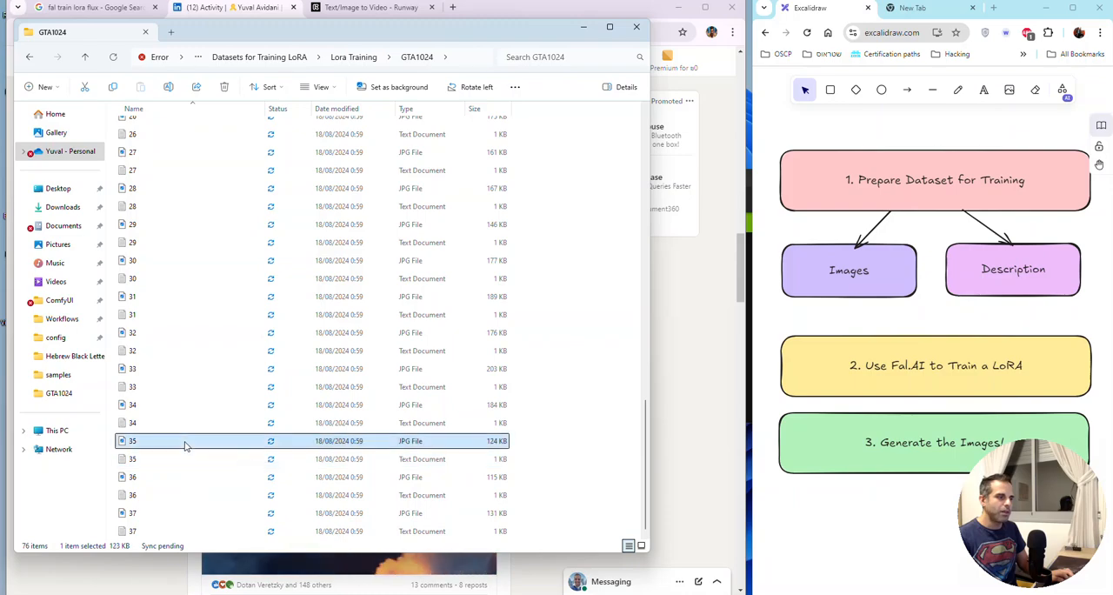
{"action": "double_click", "coordinate": [184, 443]}
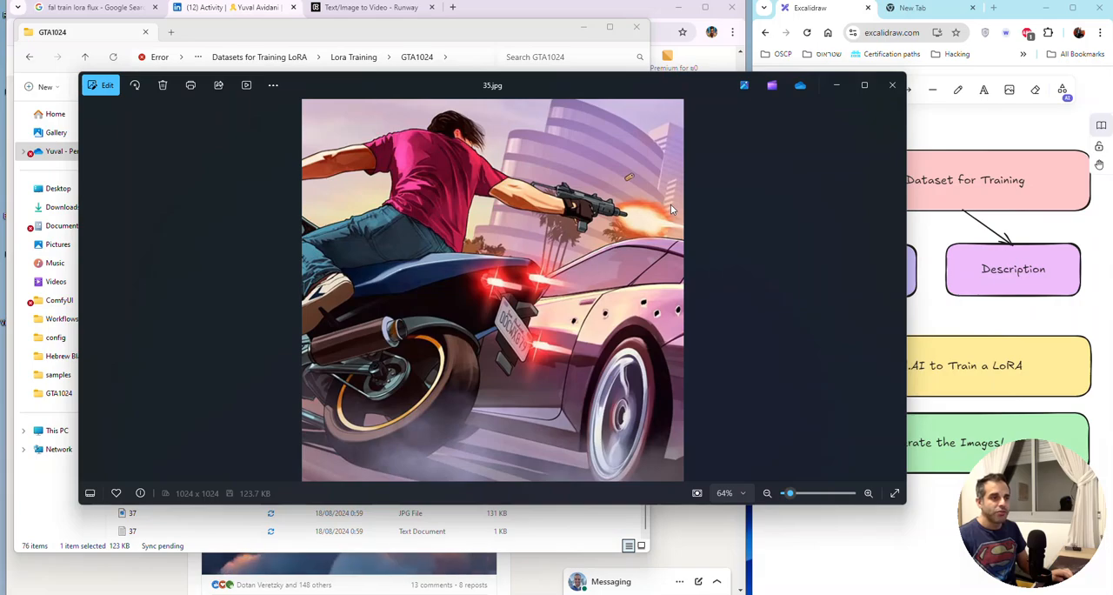
{"action": "left_click", "coordinate": [892, 84]}
{"action": "double_click", "coordinate": [179, 513]}
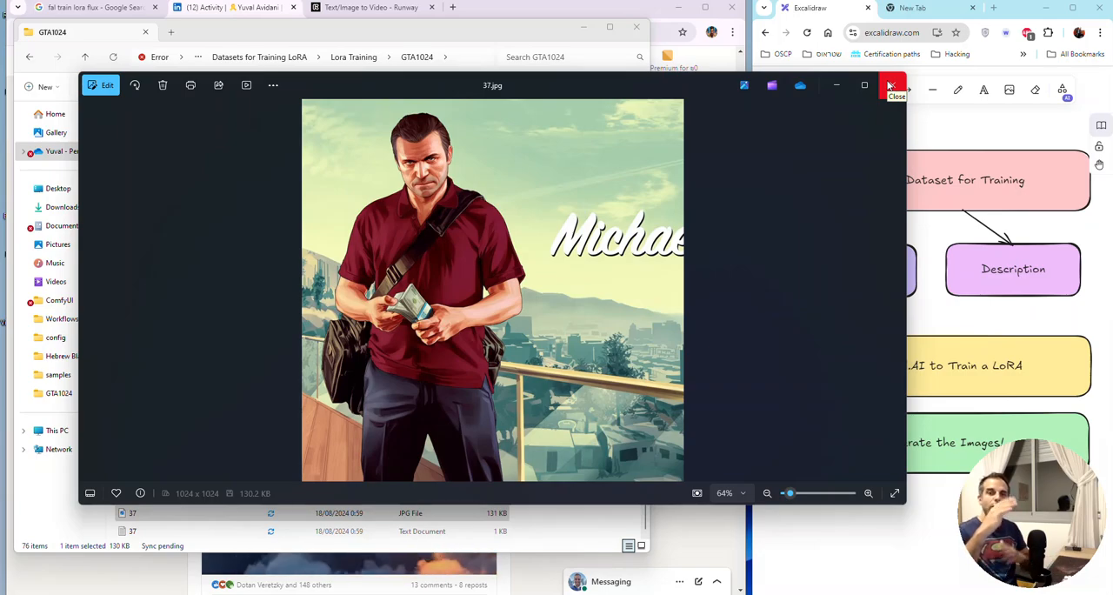
{"action": "left_click", "coordinate": [891, 86]}
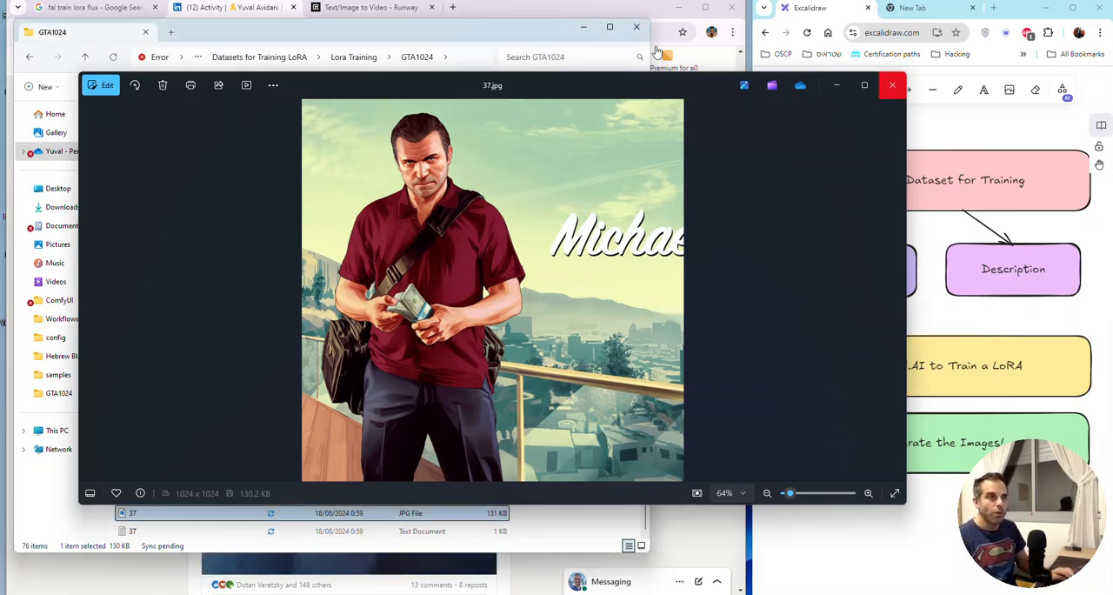
Step: Move the folder window aside, search the web for birme in a new browser tab and open the BIRME bulk image resizer
{"action": "left_click_drag", "start_coordinate": [534, 34], "coordinate": [912, 96]}
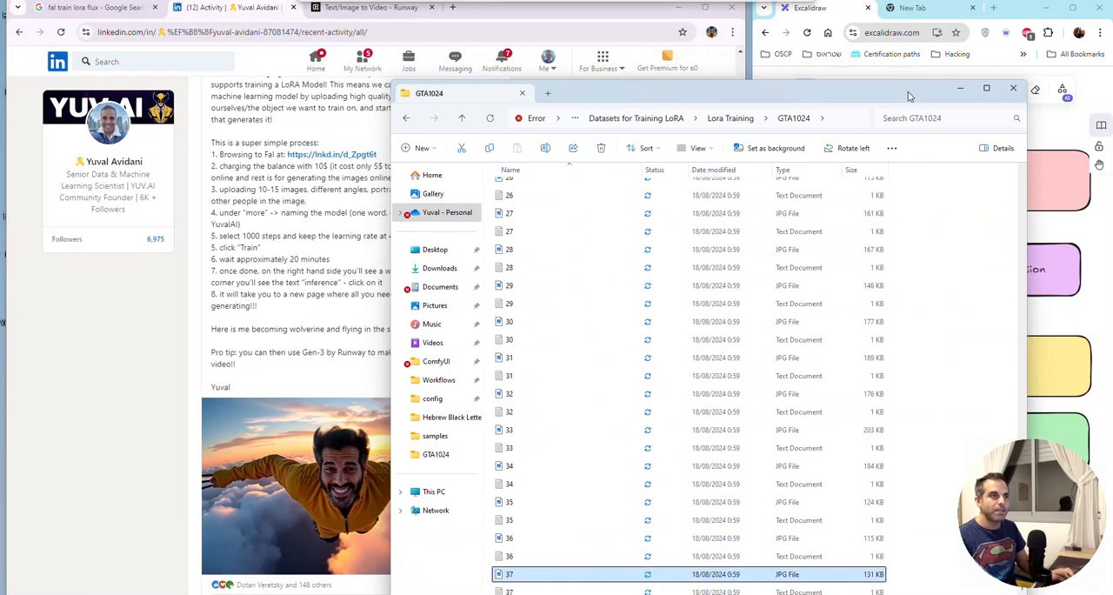
{"action": "left_click", "coordinate": [464, 25]}
{"action": "left_click", "coordinate": [453, 7]}
{"action": "type", "text": "birm"}
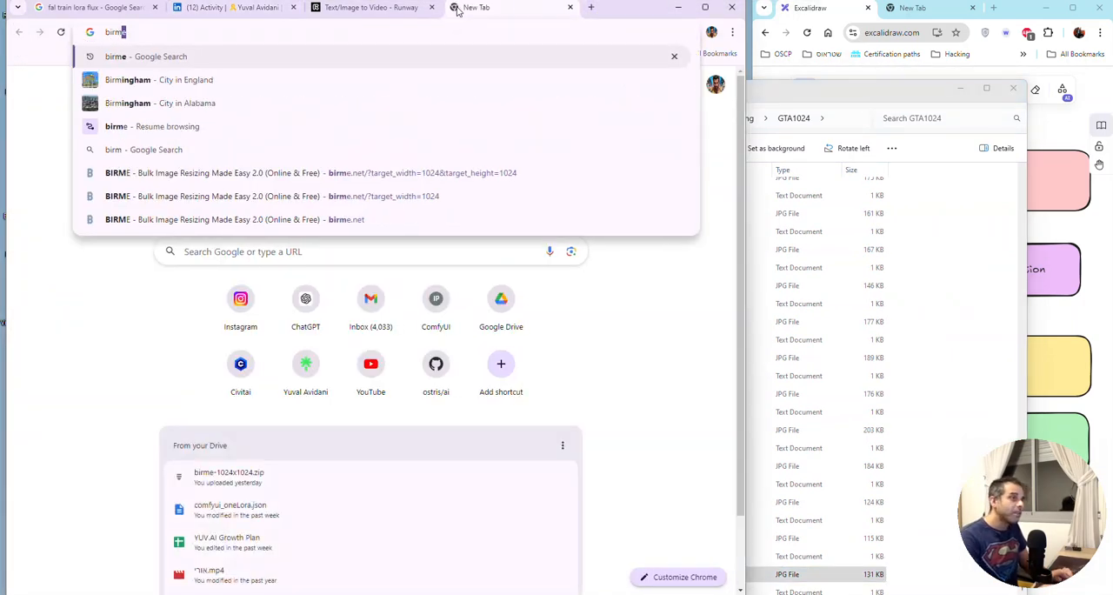
{"action": "type", "text": "e"}
{"action": "key", "text": "Return"}
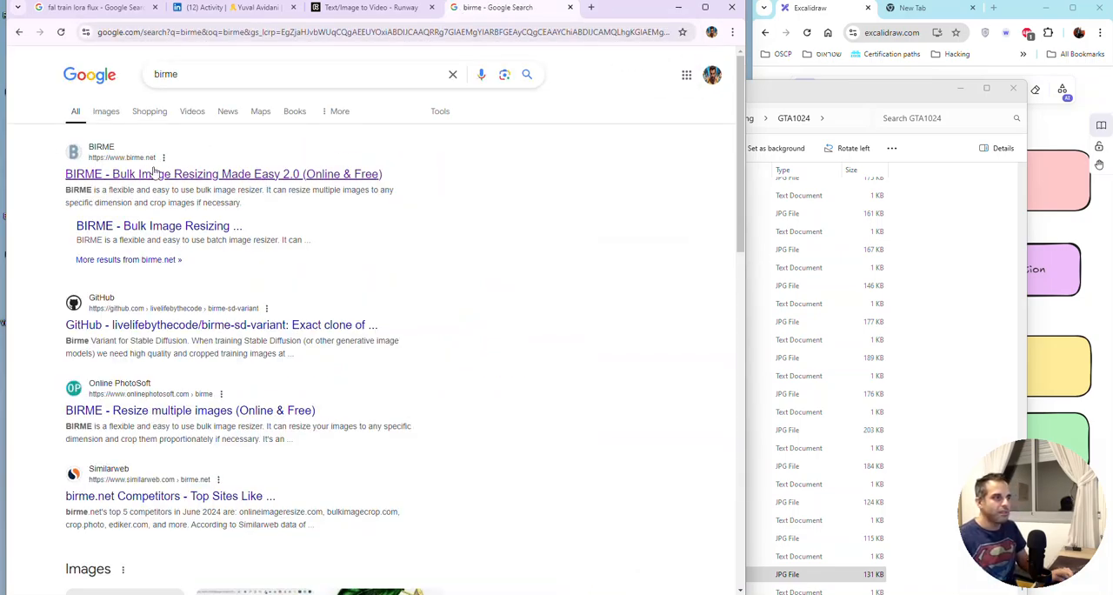
{"action": "left_click", "coordinate": [277, 159]}
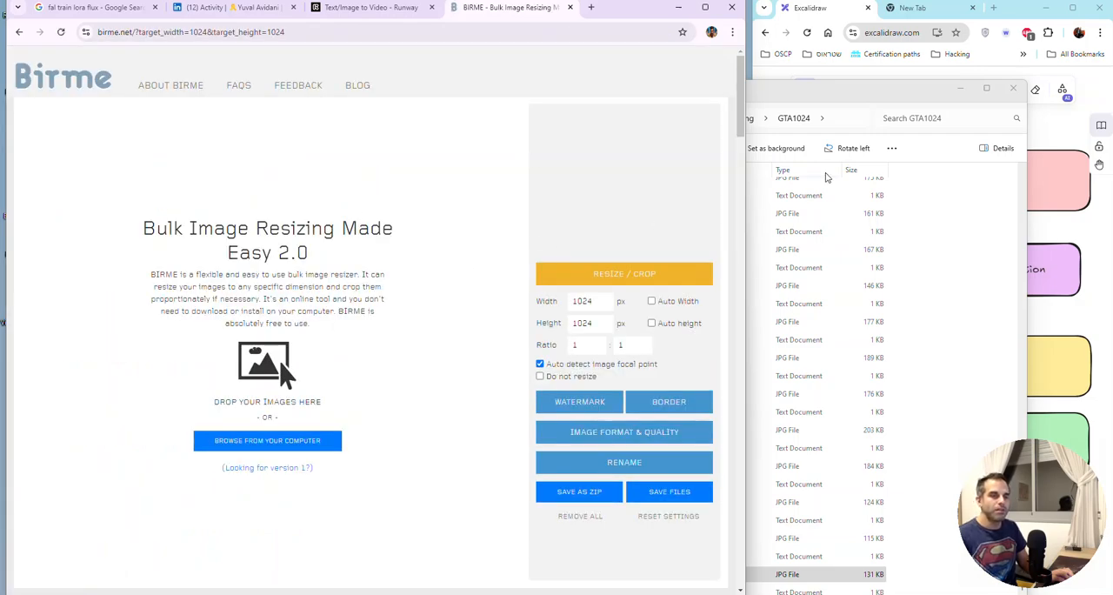
Step: Sort the GTA1024 folder by file type and add the JPG images 4 to 19 to the BIRME page
{"action": "left_click", "coordinate": [809, 232]}
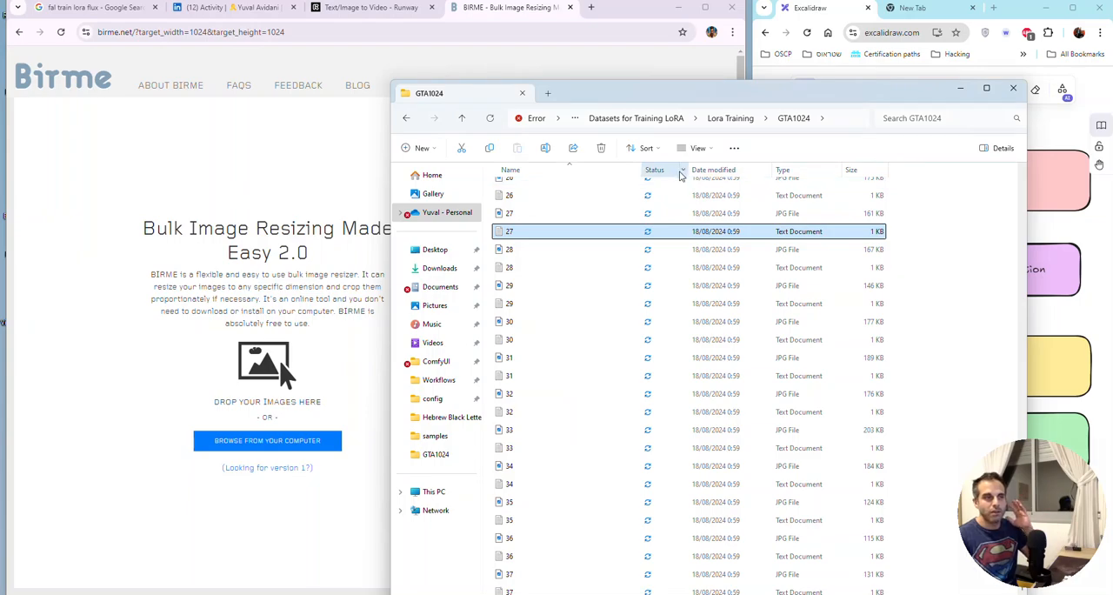
{"action": "left_click", "coordinate": [621, 173]}
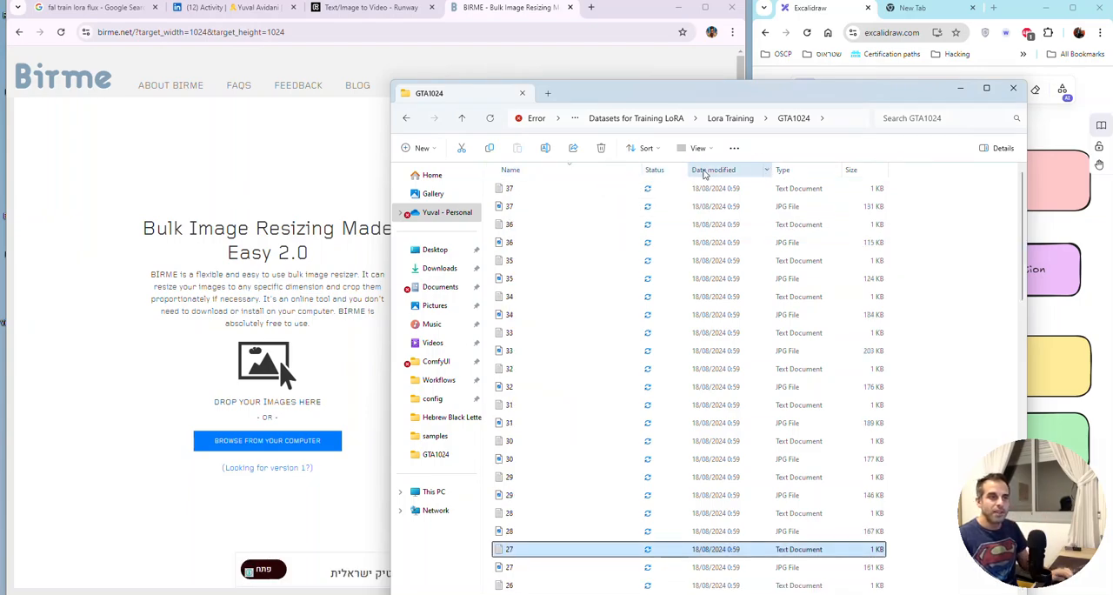
{"action": "left_click", "coordinate": [787, 170]}
{"action": "scroll", "coordinate": [730, 287], "scroll_direction": "up", "scroll_amount": 8}
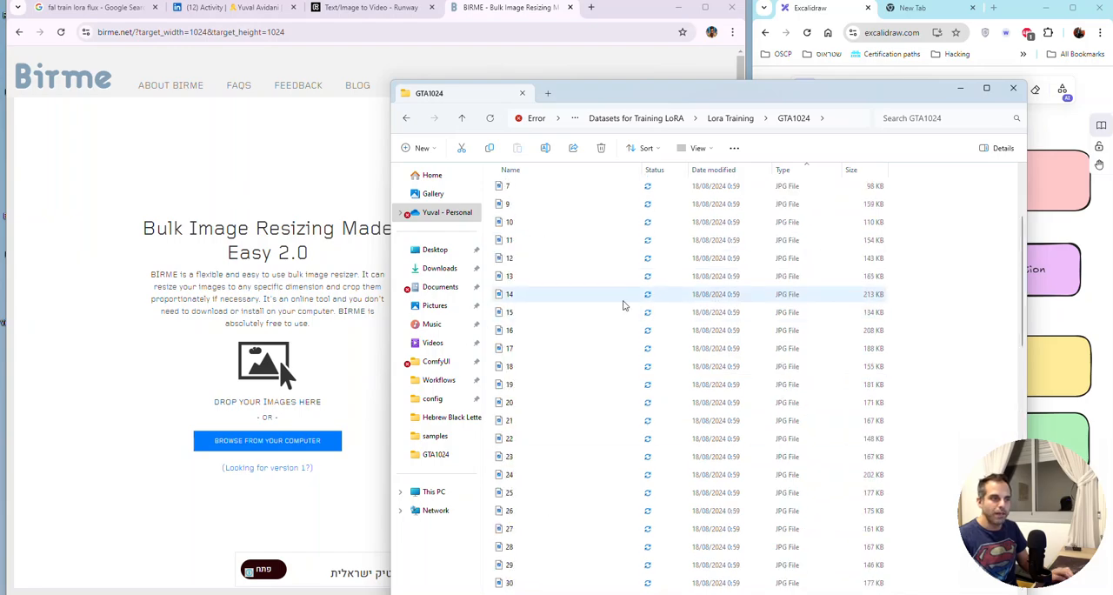
{"action": "scroll", "coordinate": [621, 303], "scroll_direction": "up", "scroll_amount": 7}
{"action": "left_click", "coordinate": [566, 530]}
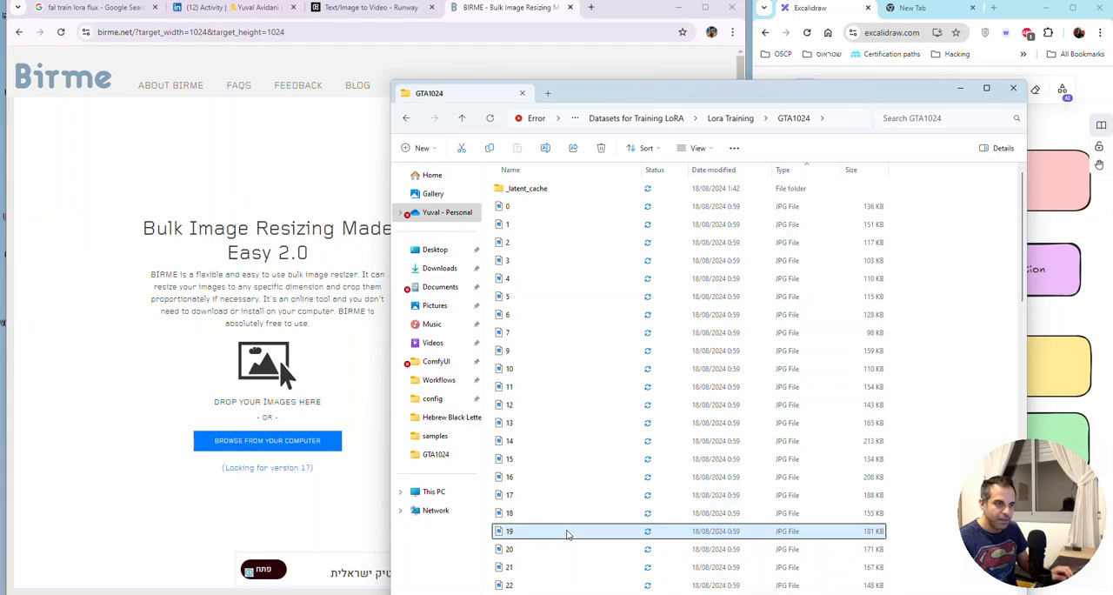
{"action": "left_click", "coordinate": [576, 280], "text": "shift"}
{"action": "left_click_drag", "start_coordinate": [619, 300], "coordinate": [243, 348]}
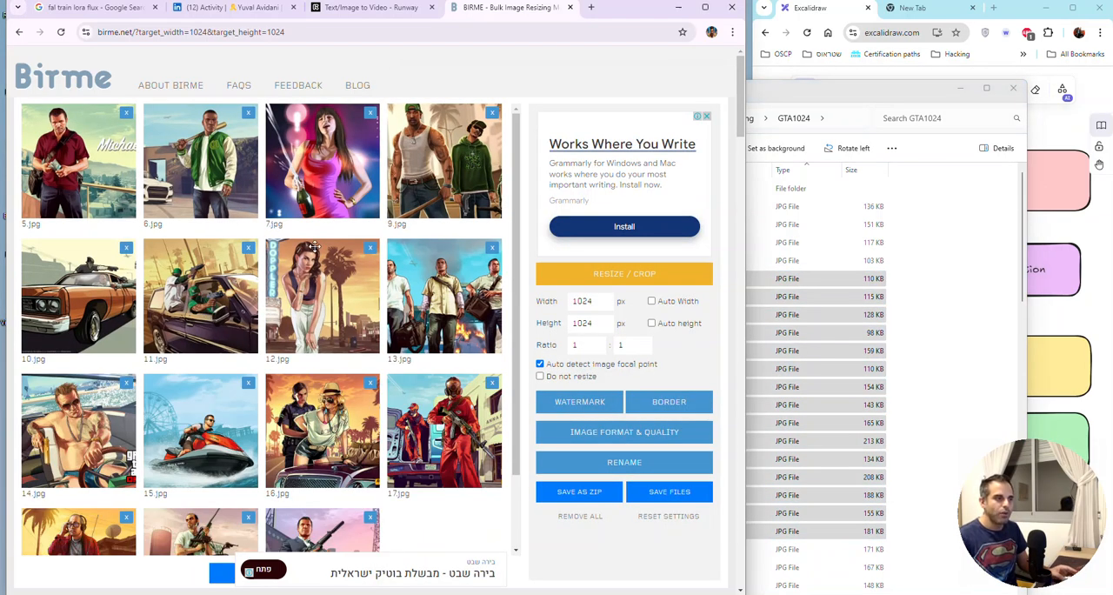
Step: Set the BIRME resize width to 787 px and height to 123 px, and shift the crop area on 11.jpg
{"action": "scroll", "coordinate": [309, 252], "scroll_direction": "down", "scroll_amount": 2}
{"action": "scroll", "coordinate": [304, 256], "scroll_direction": "up", "scroll_amount": 2}
{"action": "scroll", "coordinate": [294, 266], "scroll_direction": "down", "scroll_amount": 1}
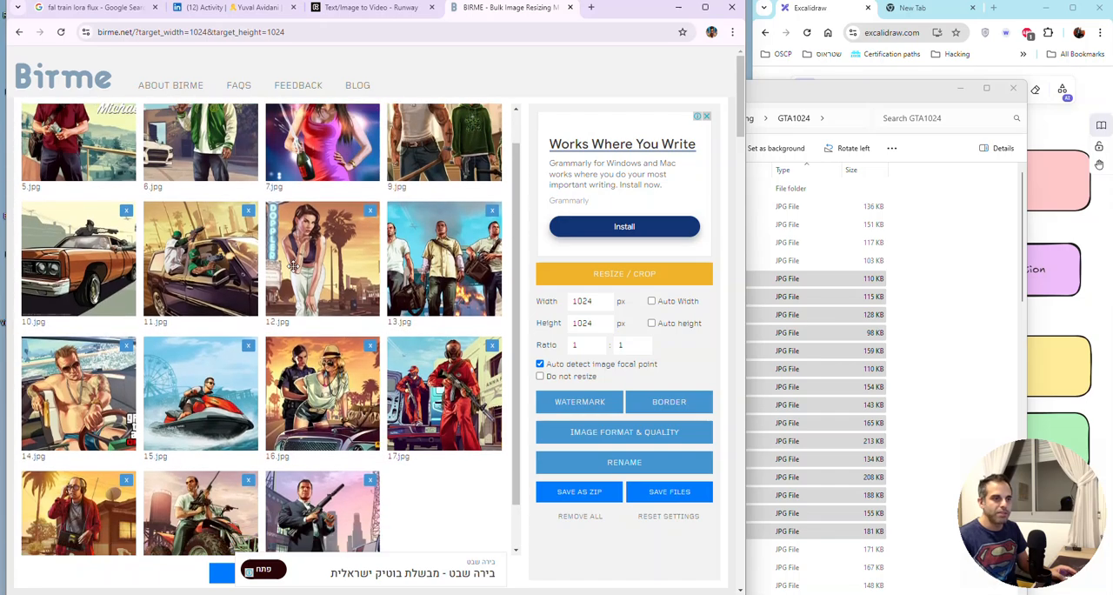
{"action": "scroll", "coordinate": [294, 266], "scroll_direction": "down", "scroll_amount": 1}
{"action": "double_click", "coordinate": [583, 301]}
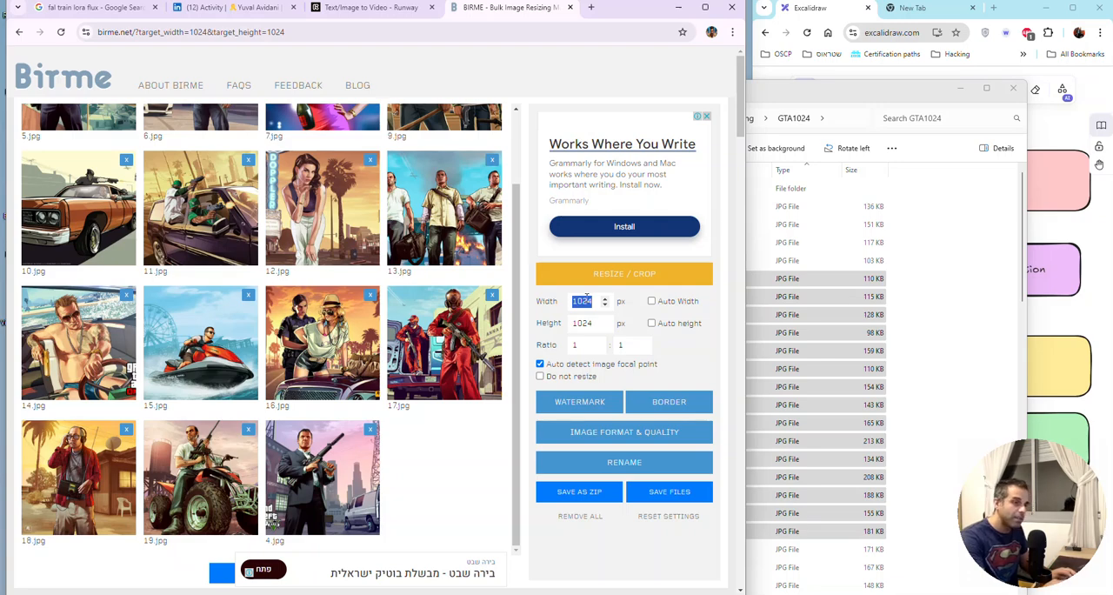
{"action": "type", "text": "787"}
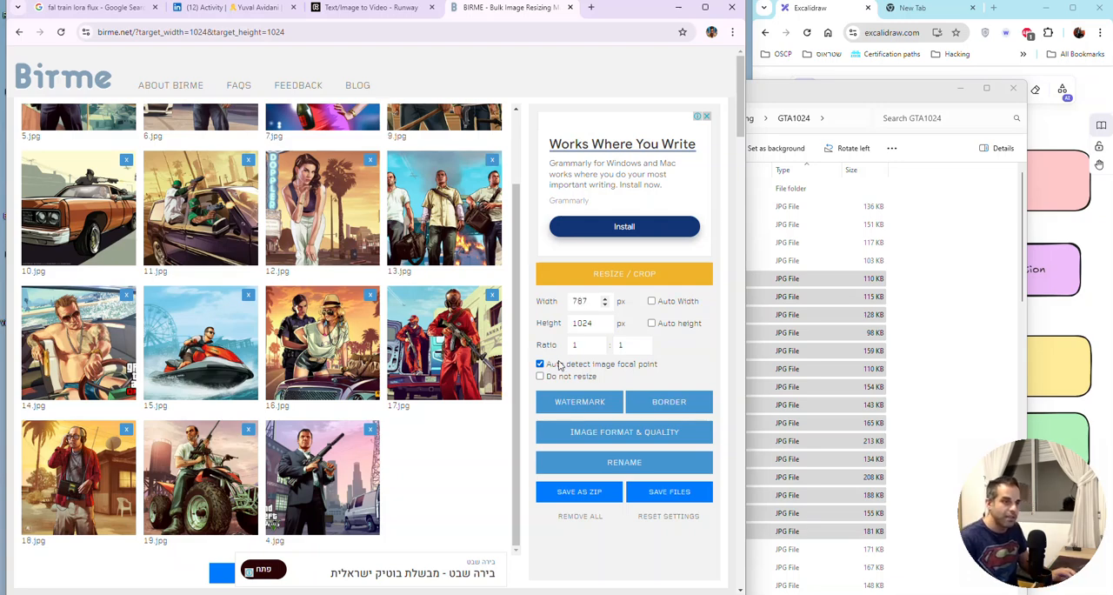
{"action": "double_click", "coordinate": [579, 324]}
{"action": "type", "text": "1"}
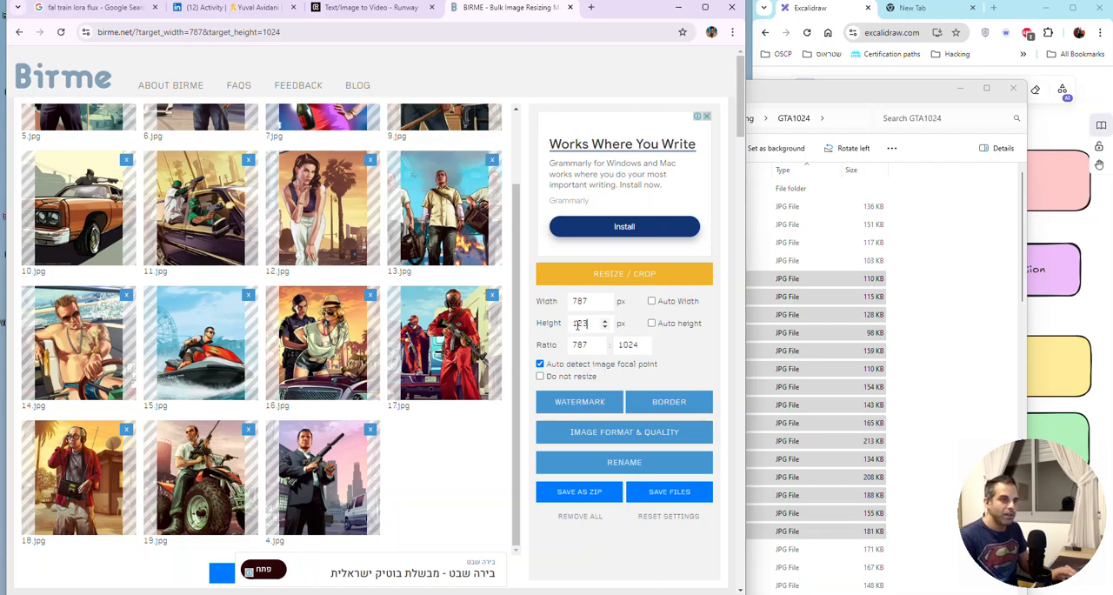
{"action": "type", "text": "23"}
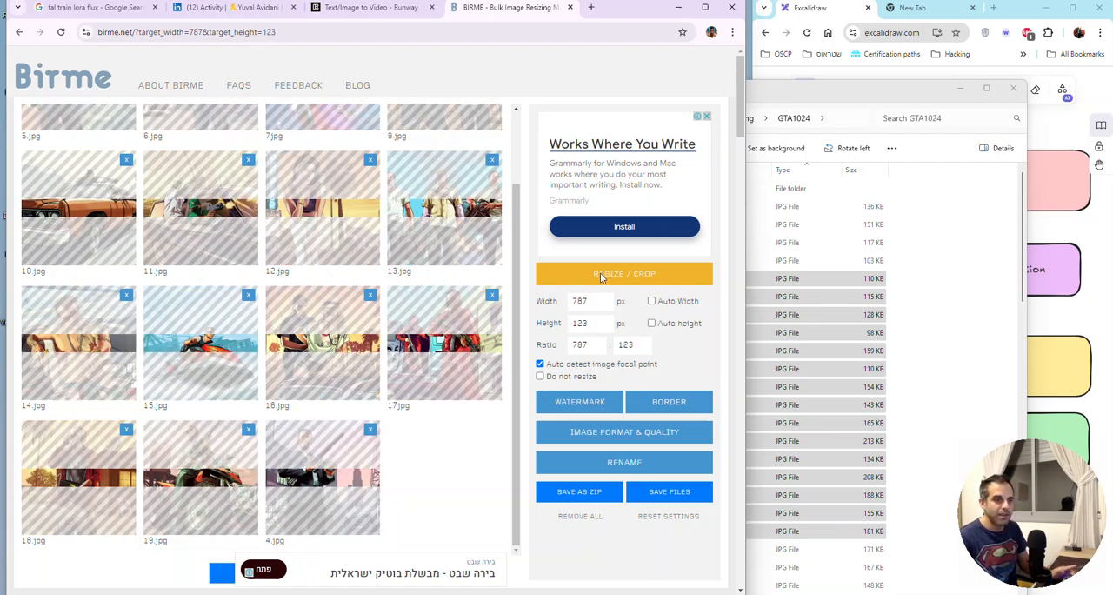
{"action": "left_click", "coordinate": [600, 275]}
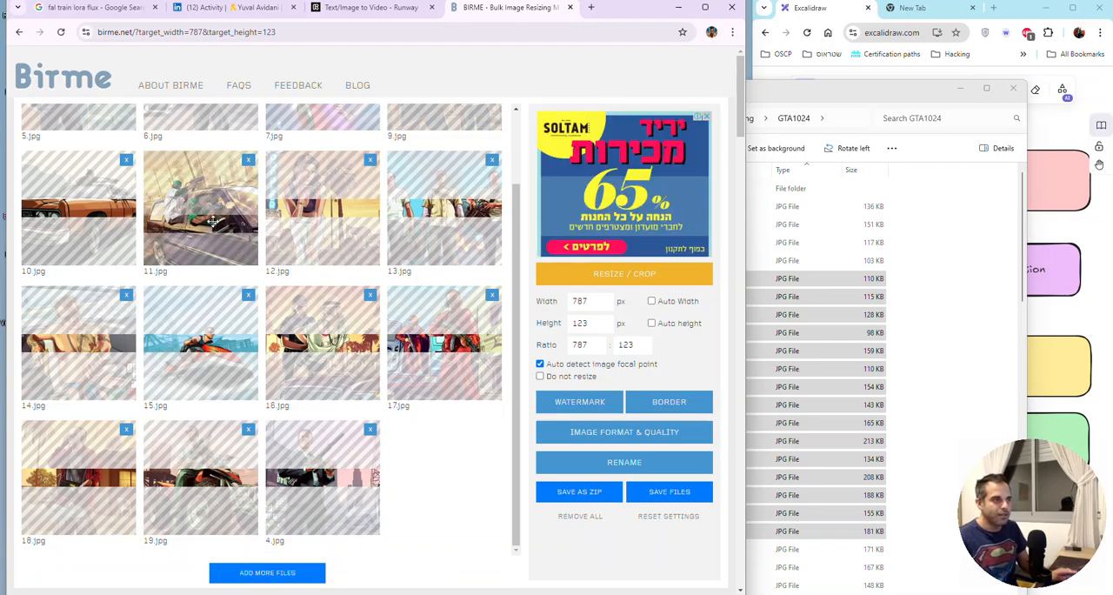
{"action": "left_click_drag", "start_coordinate": [200, 223], "coordinate": [203, 207]}
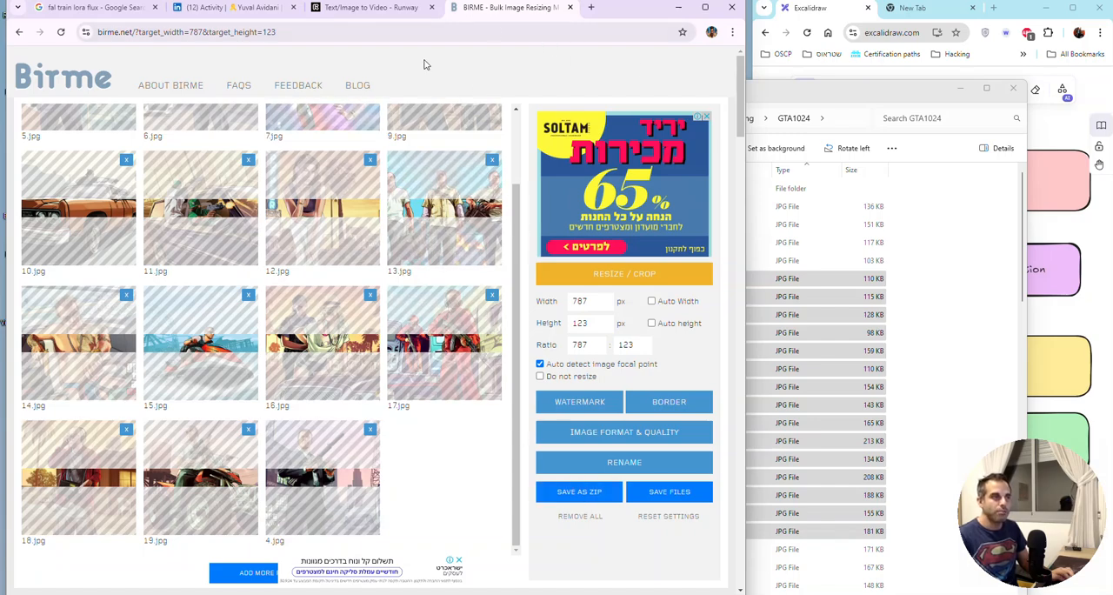
Step: Sort the GTA1024 folder by name, open 0.jpg and shrink its viewer window beside the file list
{"action": "left_click_drag", "start_coordinate": [802, 90], "coordinate": [546, 76]}
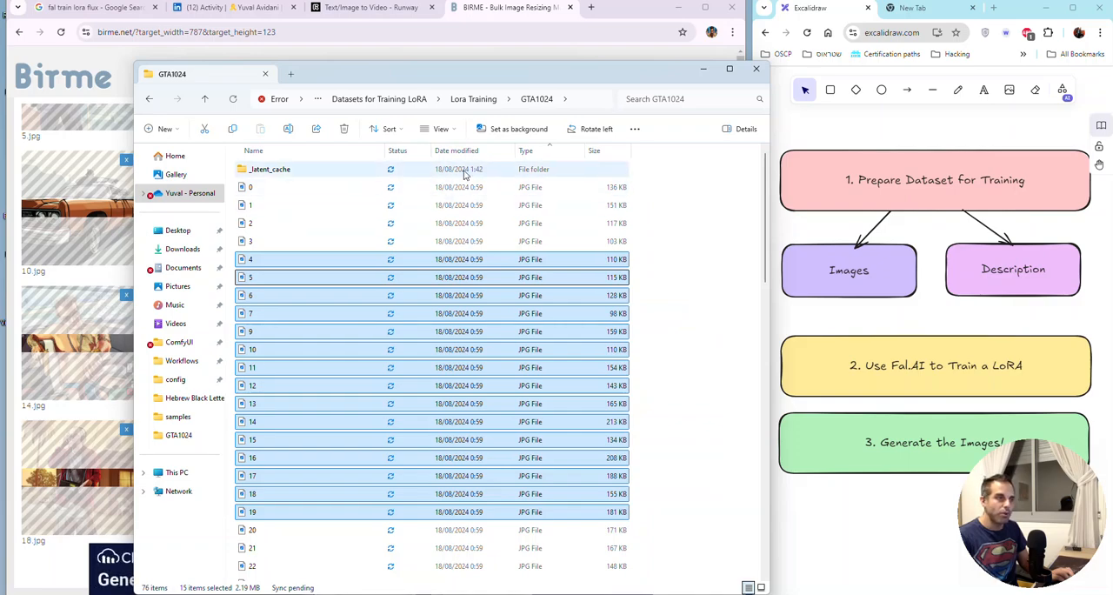
{"action": "left_click", "coordinate": [363, 154]}
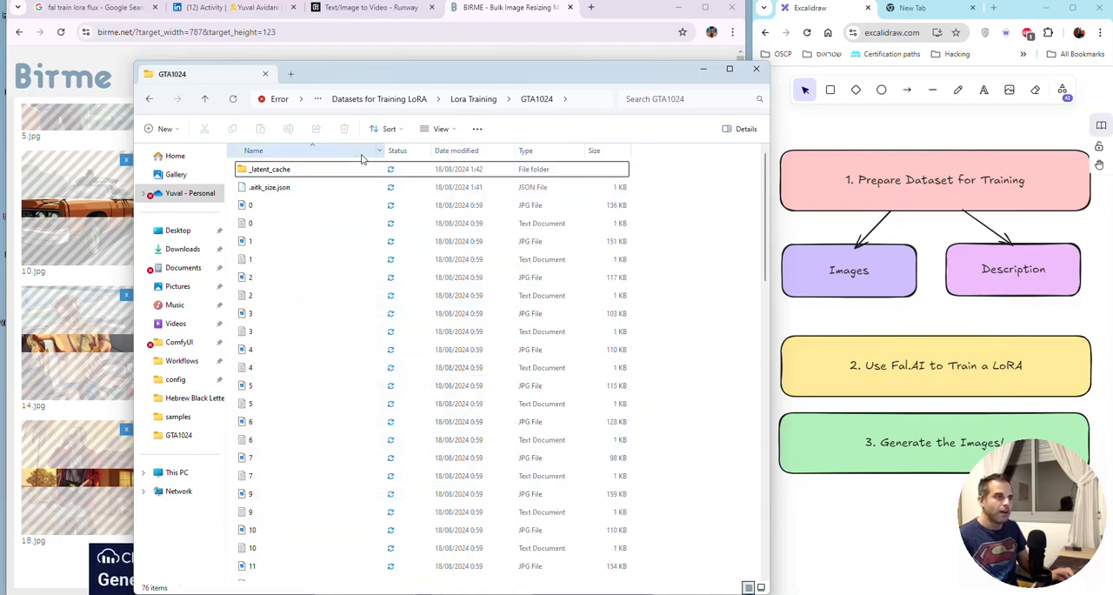
{"action": "double_click", "coordinate": [293, 207]}
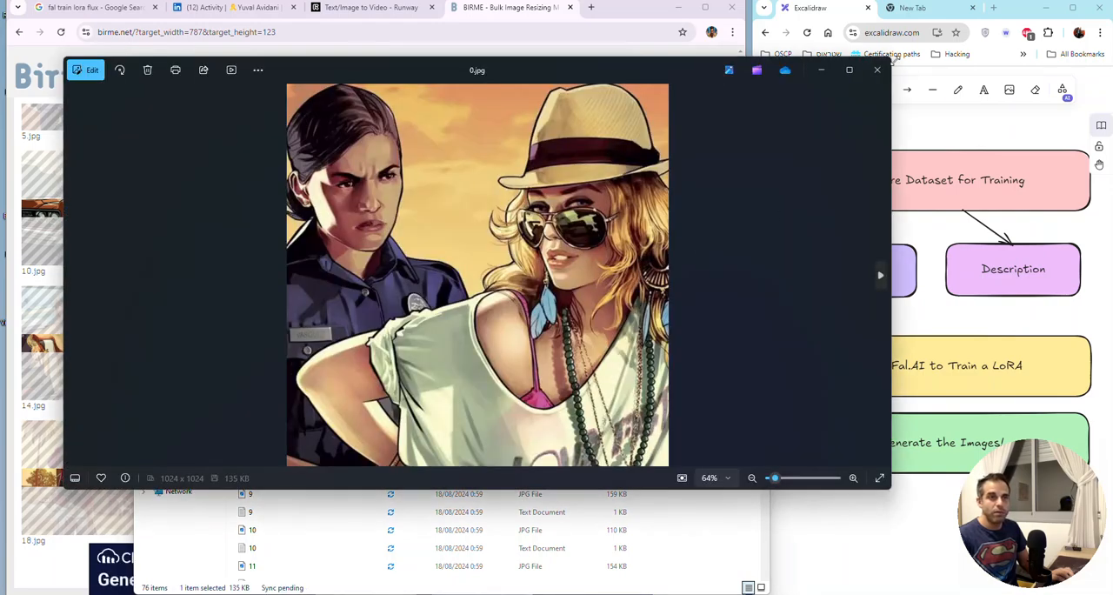
{"action": "left_click_drag", "start_coordinate": [891, 57], "coordinate": [527, 51]}
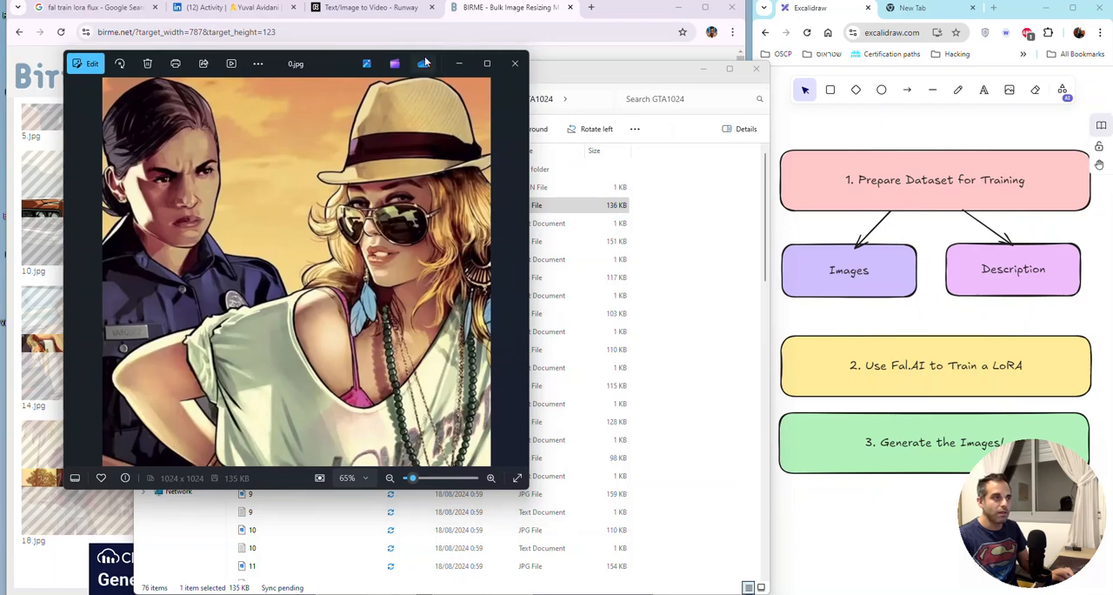
{"action": "left_click_drag", "start_coordinate": [333, 57], "coordinate": [286, 53]}
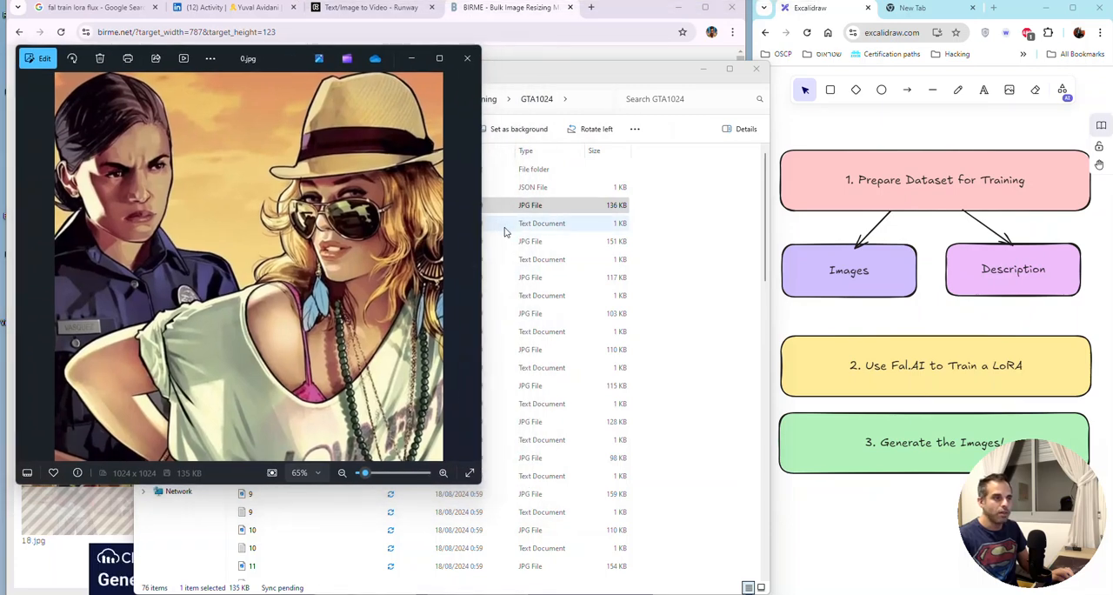
Step: Open the caption file 0.txt, narrow its window beside the 0.jpg preview and close the GTA1024 folder for comparison
{"action": "left_click", "coordinate": [379, 227]}
{"action": "double_click", "coordinate": [364, 221]}
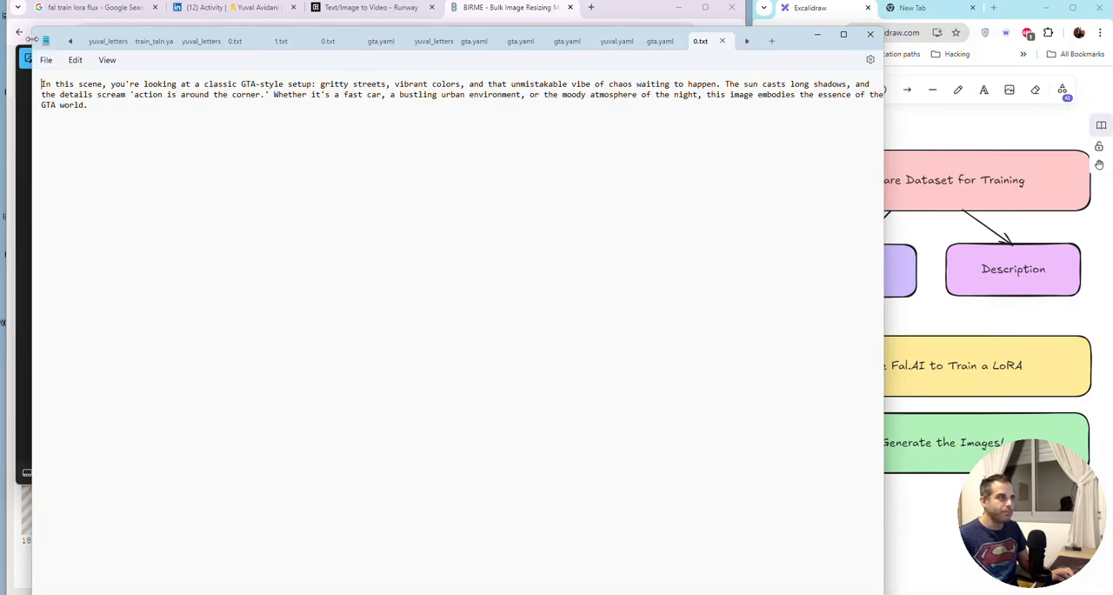
{"action": "left_click_drag", "start_coordinate": [32, 37], "coordinate": [591, 33]}
{"action": "left_click", "coordinate": [459, 78]}
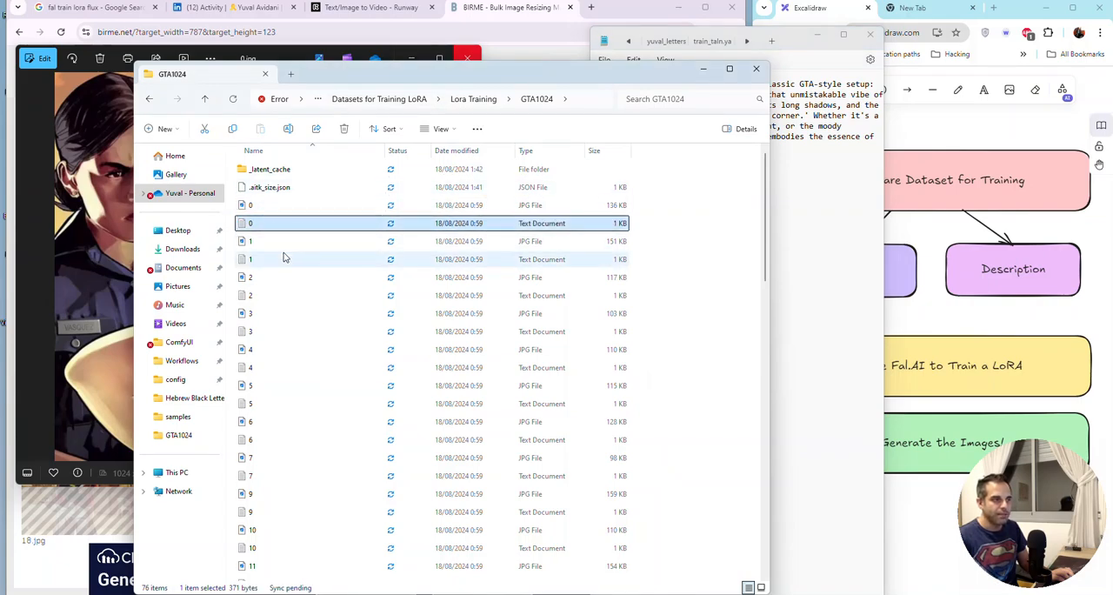
{"action": "left_click", "coordinate": [265, 73]}
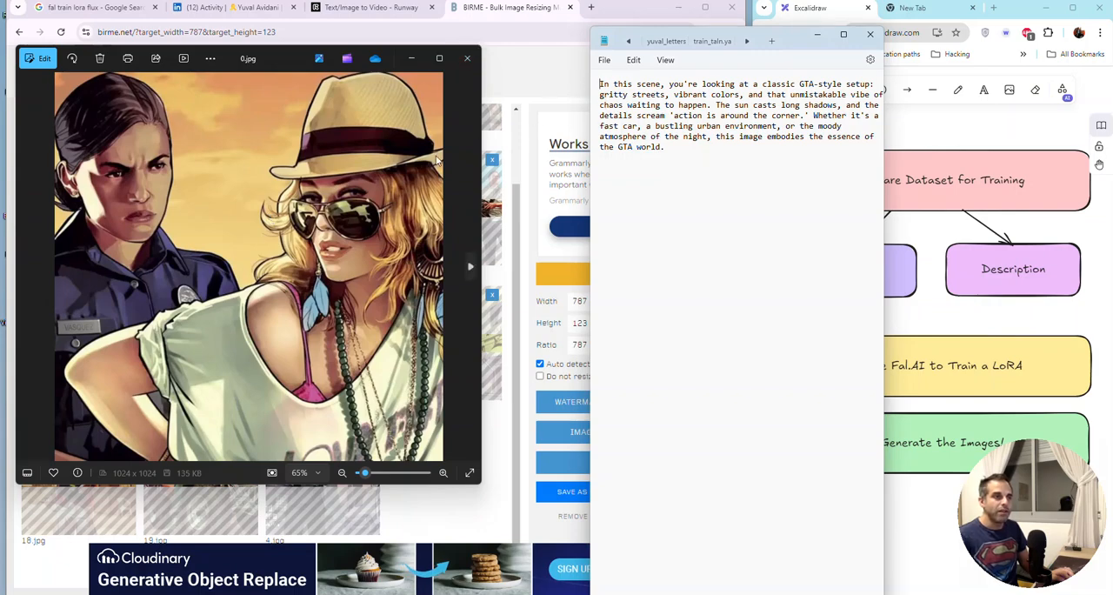
Step: Place the caption window directly beside the 0.jpg preview and highlight its full text description
{"action": "left_click_drag", "start_coordinate": [792, 42], "coordinate": [687, 58]}
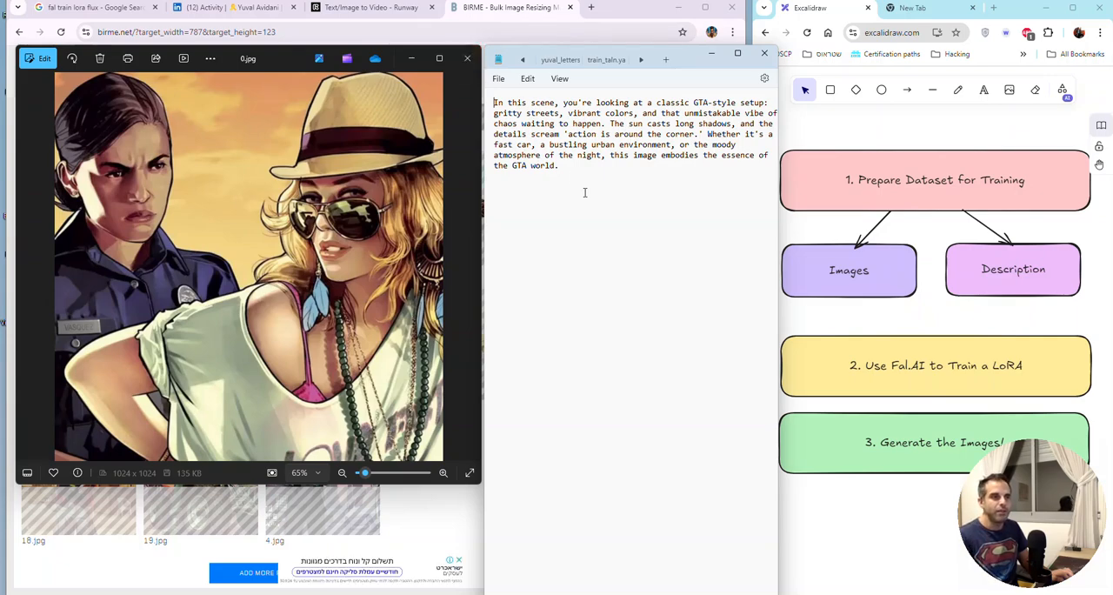
{"action": "left_click_drag", "start_coordinate": [584, 192], "coordinate": [472, 102]}
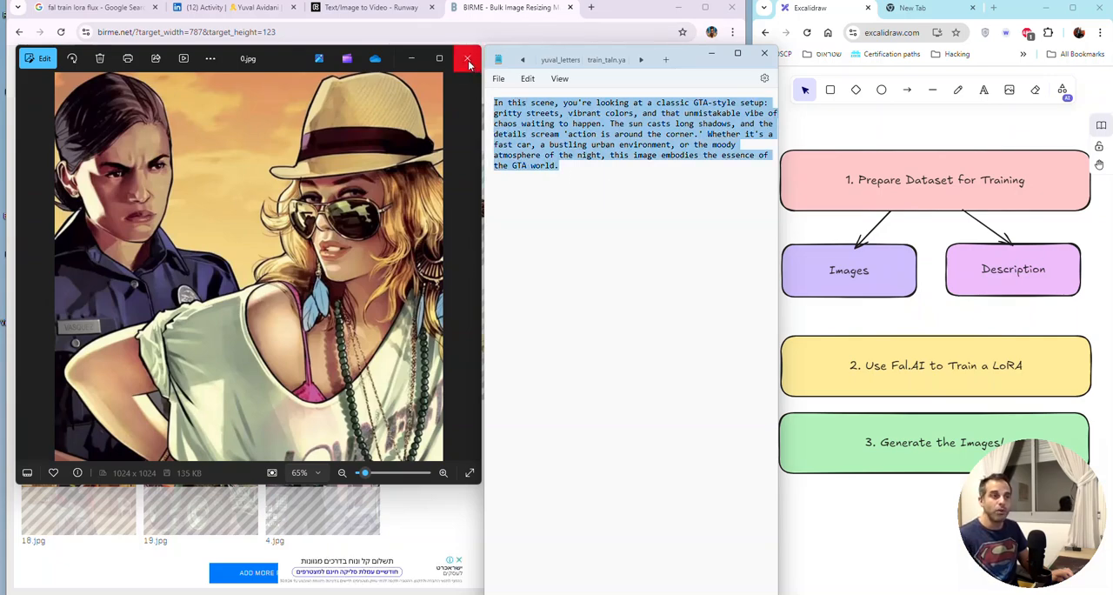
Step: Close the 0.jpg preview, the caption window and the BIRME page
{"action": "left_click", "coordinate": [468, 62]}
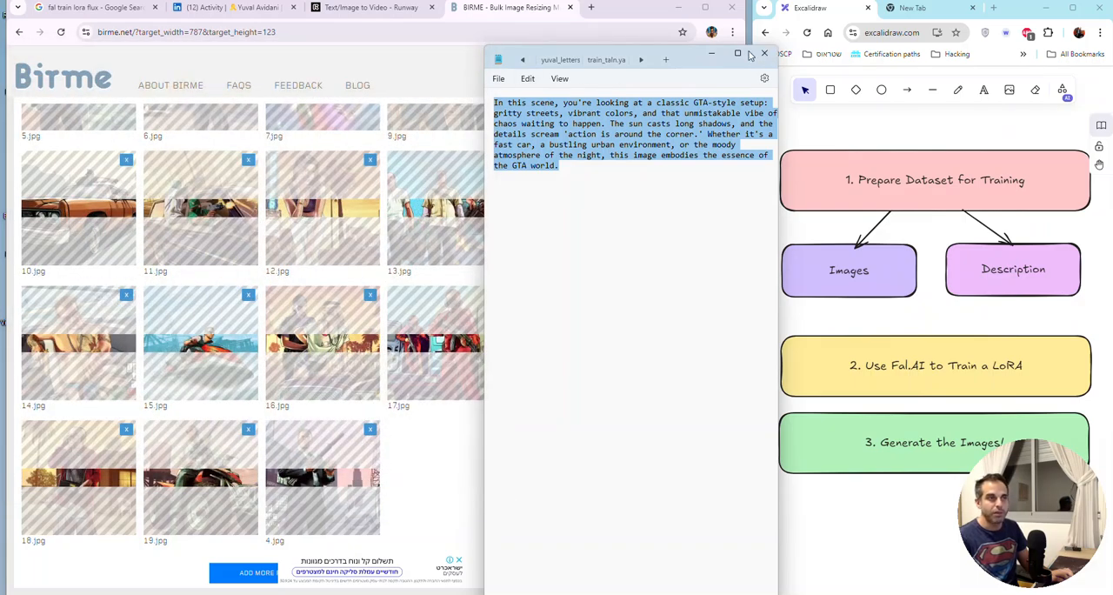
{"action": "left_click", "coordinate": [567, 7]}
{"action": "left_click", "coordinate": [569, 8]}
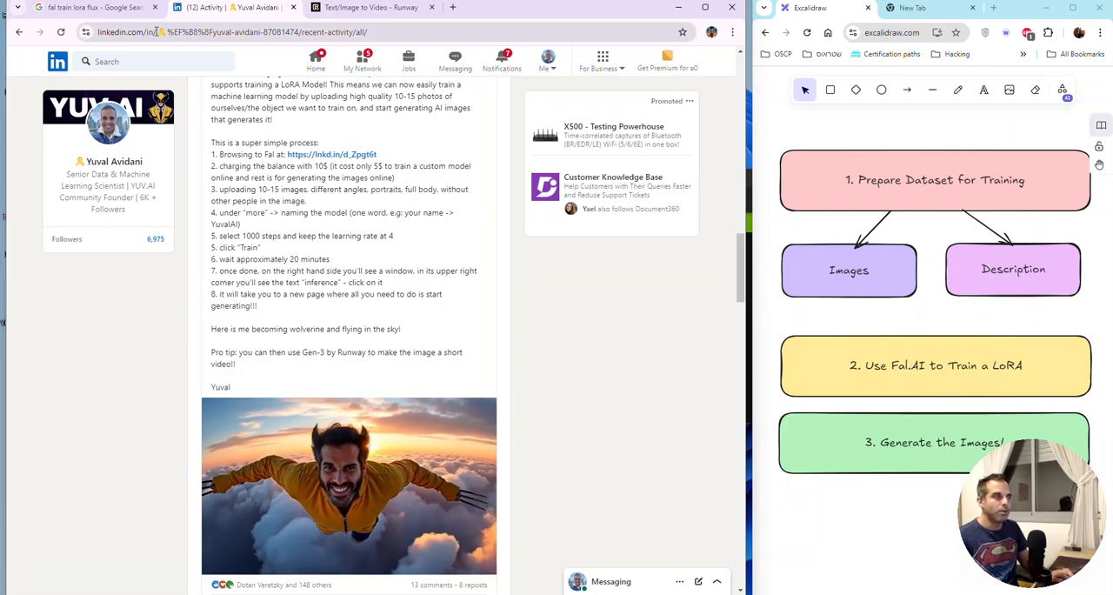
Step: Go back to the Google results for "fal train lora flux" and highlight the individual words of the query
{"action": "left_click", "coordinate": [114, 13]}
{"action": "double_click", "coordinate": [177, 74]}
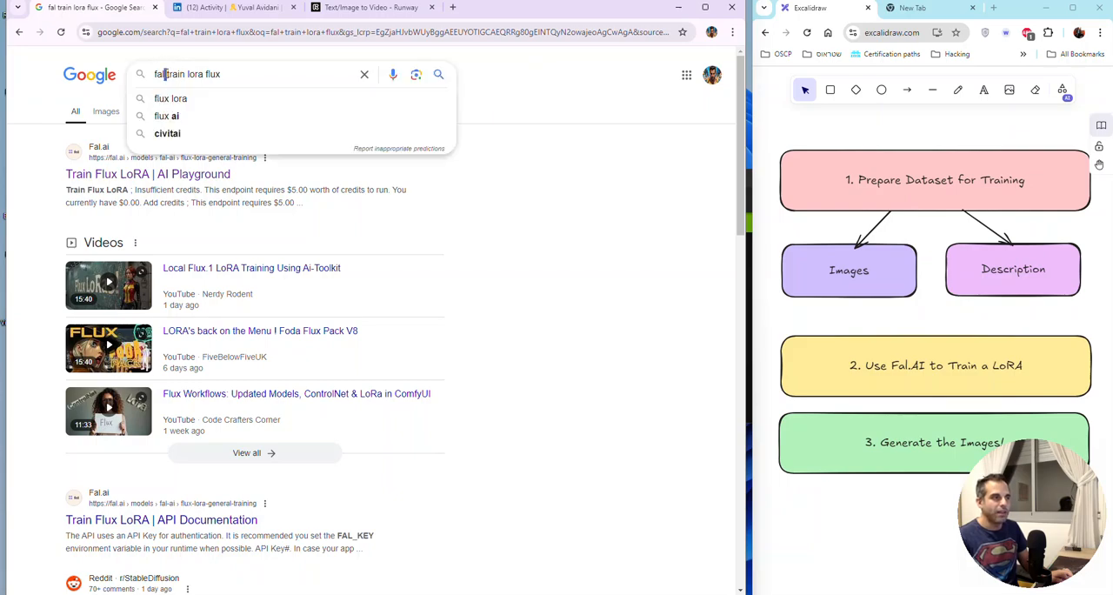
{"action": "double_click", "coordinate": [197, 74]}
{"action": "double_click", "coordinate": [220, 73]}
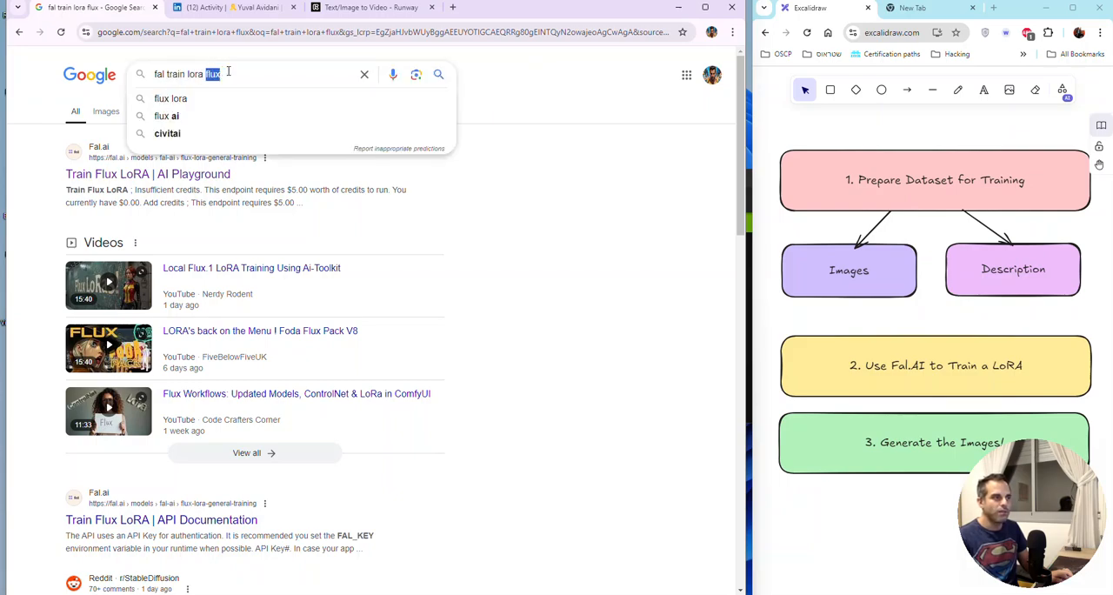
{"action": "left_click", "coordinate": [299, 71]}
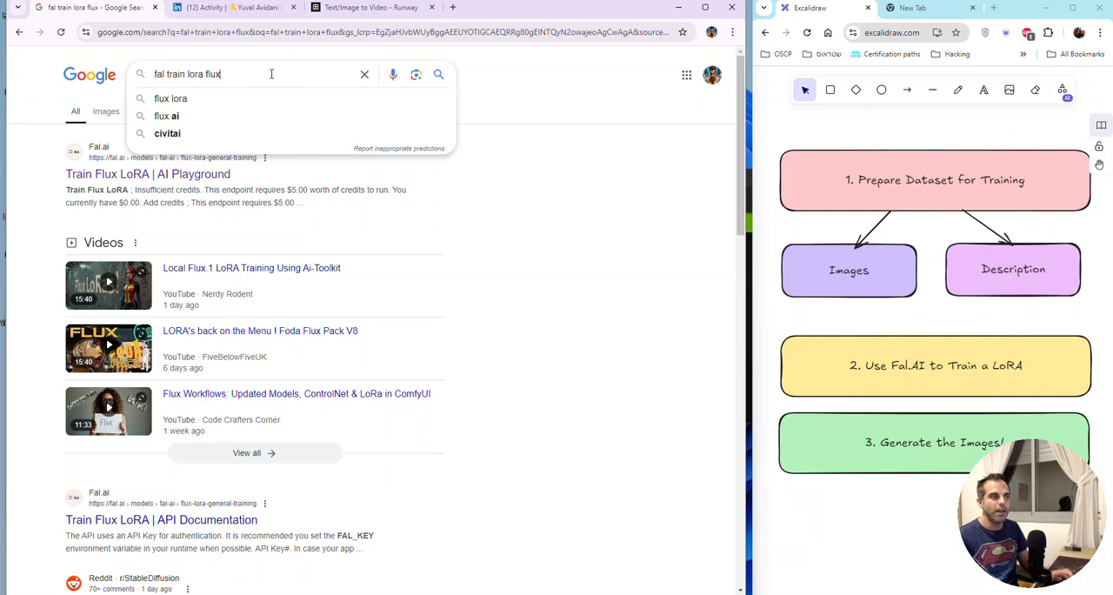
{"action": "double_click", "coordinate": [171, 74]}
{"action": "double_click", "coordinate": [196, 74]}
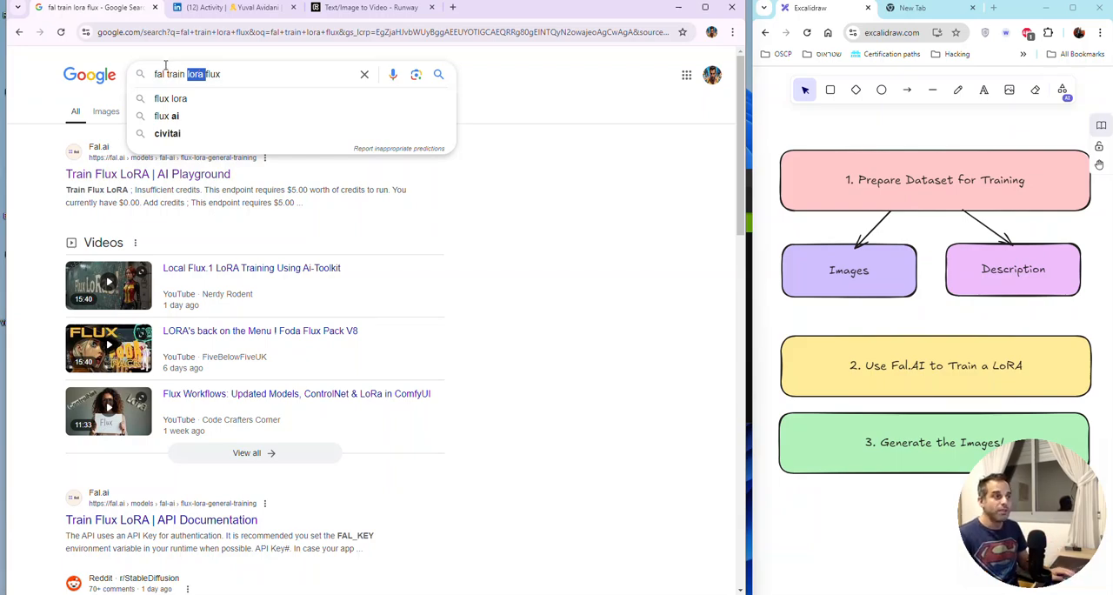
{"action": "double_click", "coordinate": [160, 74]}
{"action": "left_click_drag", "start_coordinate": [203, 74], "coordinate": [154, 76]}
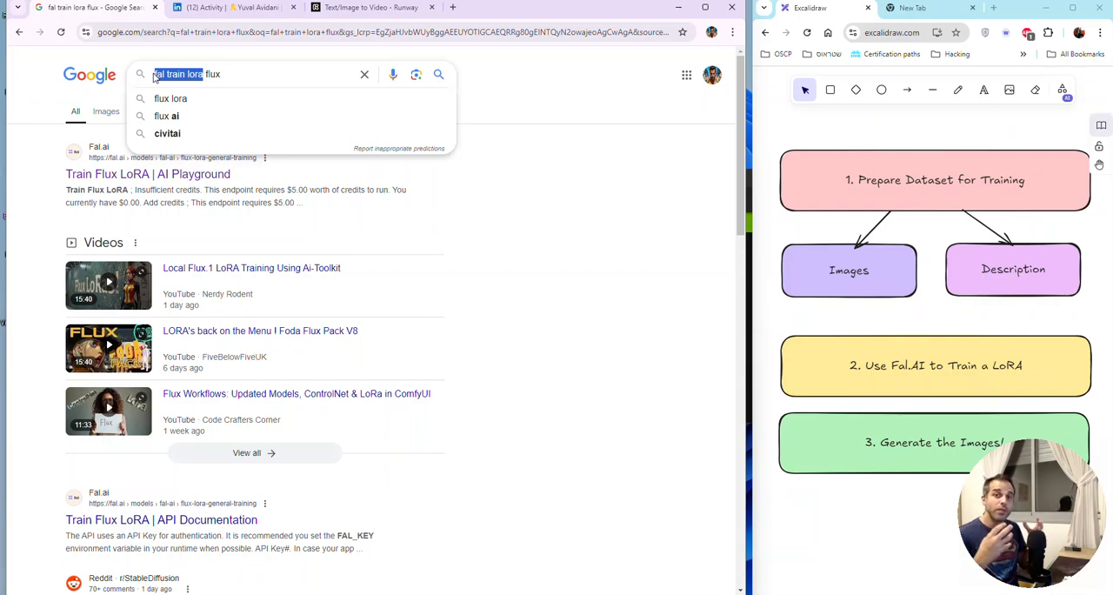
Step: Copy the word "flux" from the query and search Google for it in a new browser tab
{"action": "double_click", "coordinate": [214, 74]}
{"action": "key", "text": "ctrl+c"}
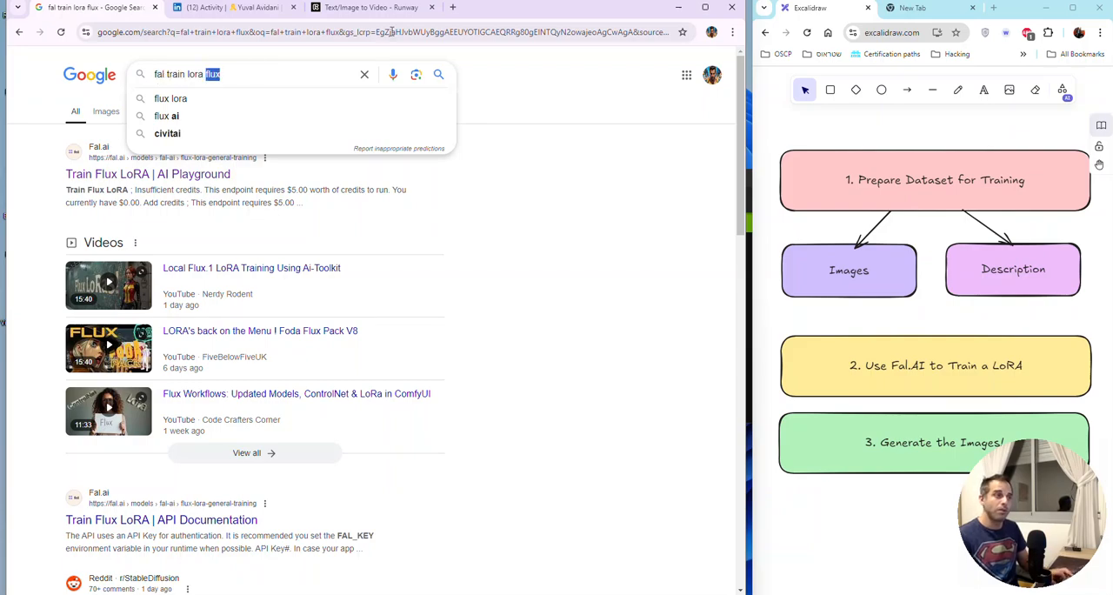
{"action": "left_click", "coordinate": [454, 9]}
{"action": "key", "text": "ctrl+v"}
{"action": "key", "text": "Return"}
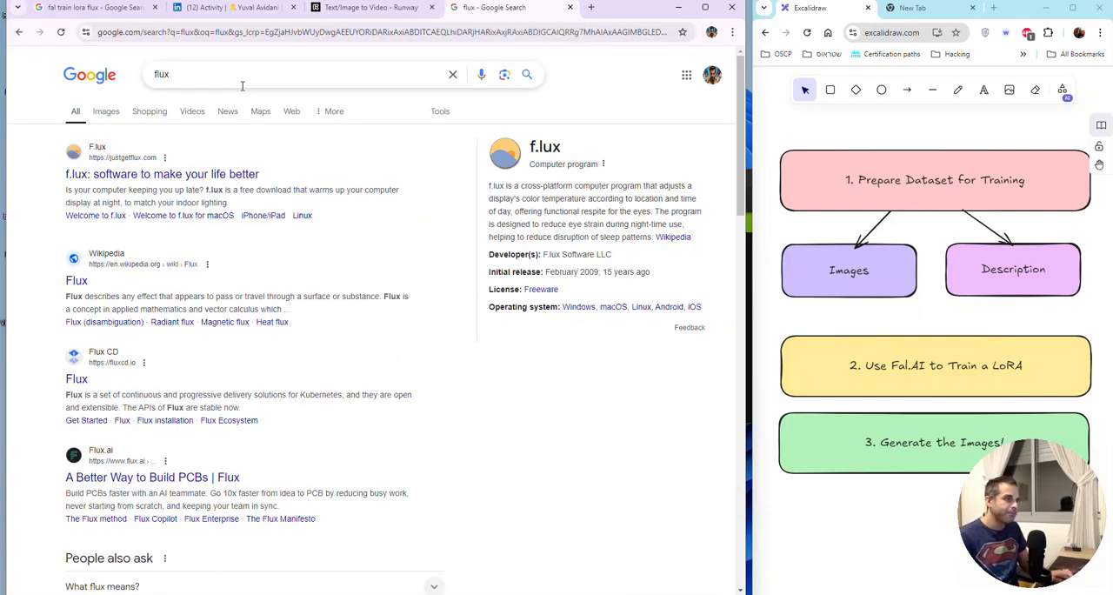
Step: Refine the search to "flux black forest labs" and open the Black Forest Labs website
{"action": "left_click", "coordinate": [246, 77]}
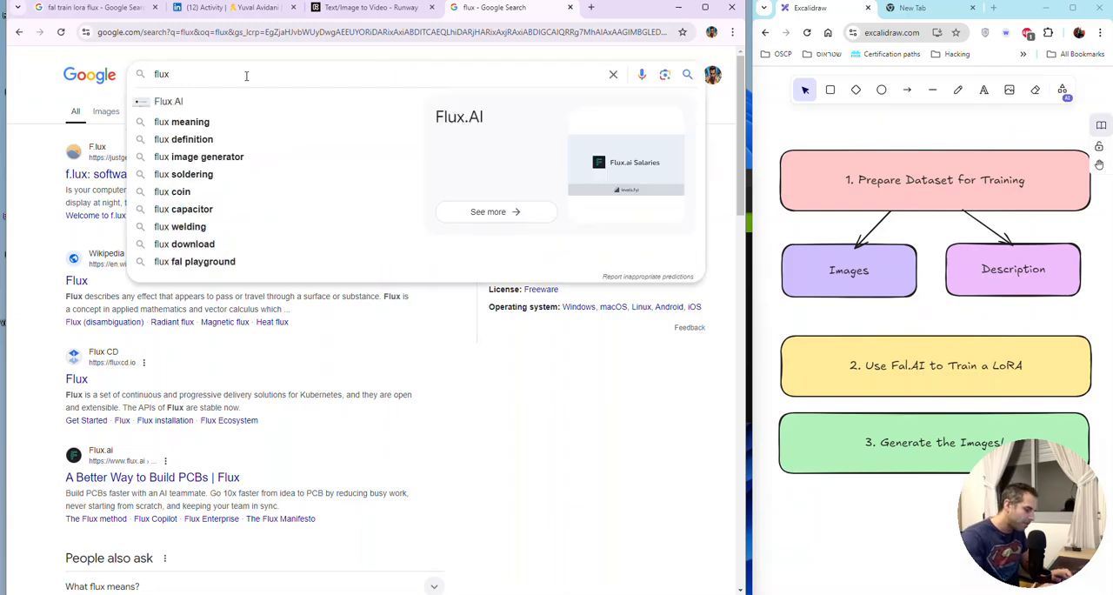
{"action": "type", "text": "black fo"}
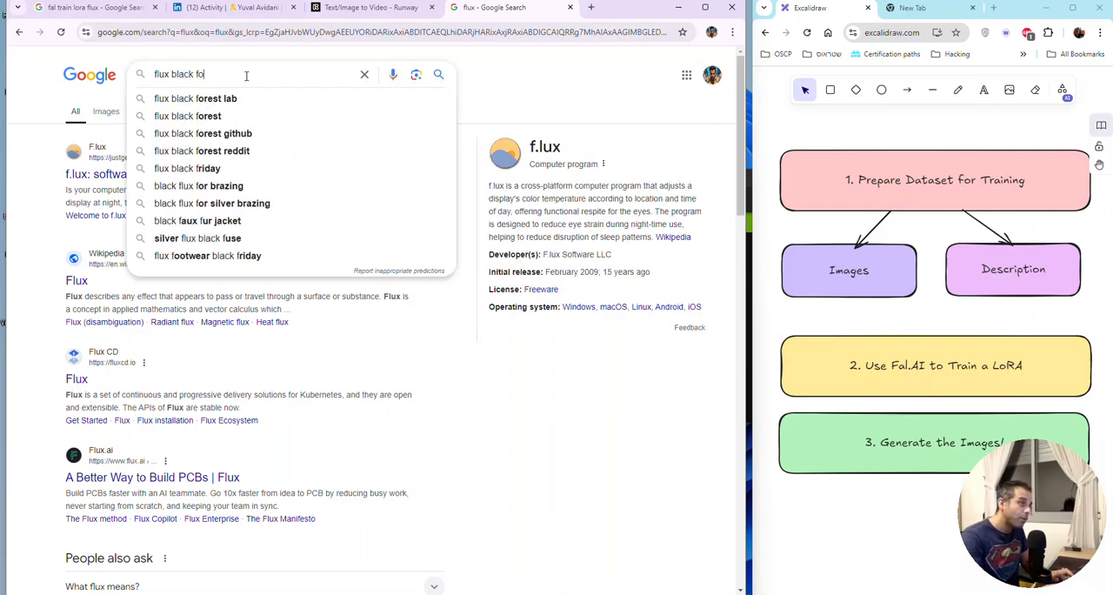
{"action": "type", "text": "rest labs"}
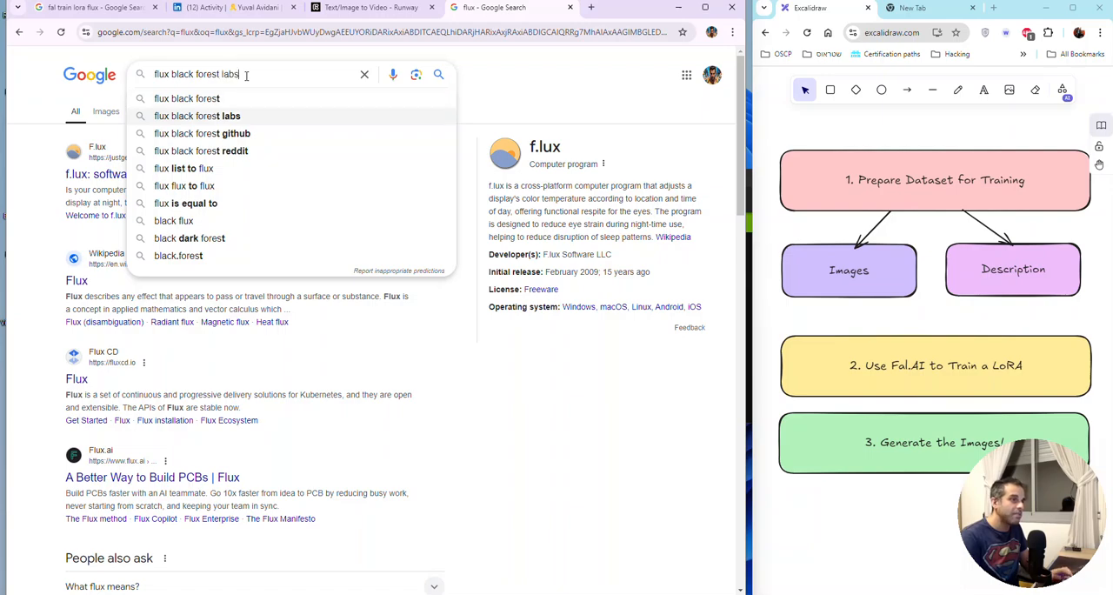
{"action": "key", "text": "Return"}
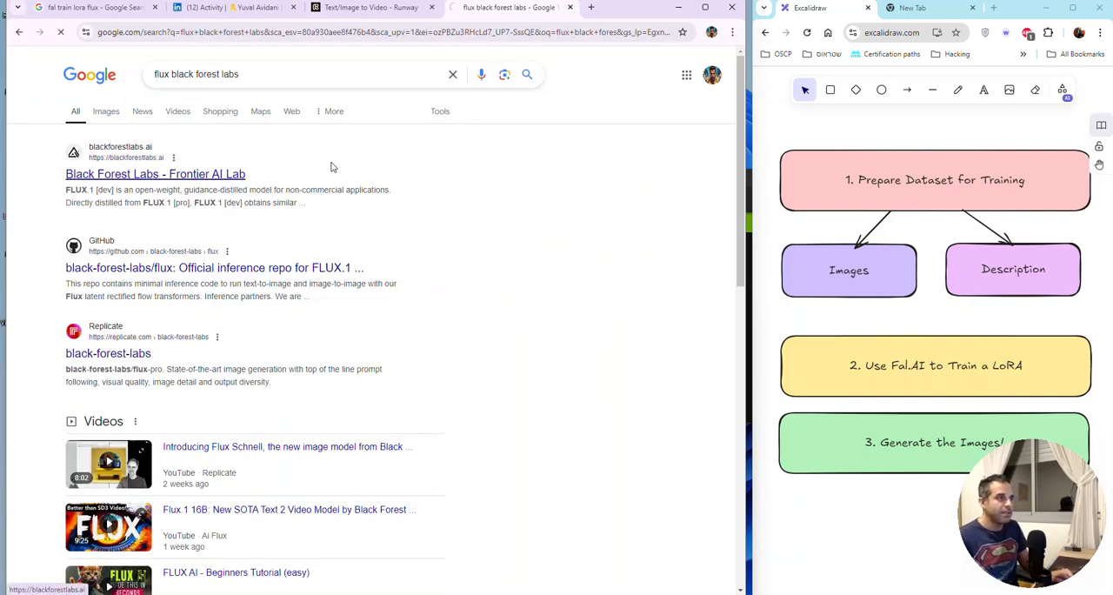
{"action": "left_click", "coordinate": [331, 167]}
Step: Look through the FLUX.1 sample gallery and view the barn photograph and the anime catgirl artwork enlarged
{"action": "scroll", "coordinate": [418, 281], "scroll_direction": "down", "scroll_amount": 2}
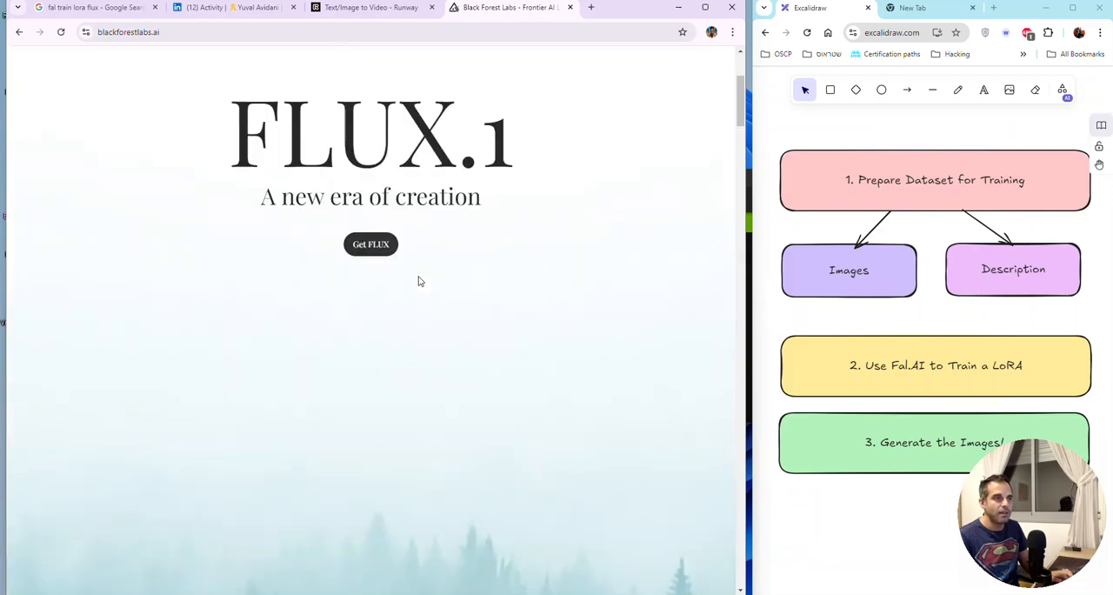
{"action": "scroll", "coordinate": [418, 281], "scroll_direction": "down", "scroll_amount": 8}
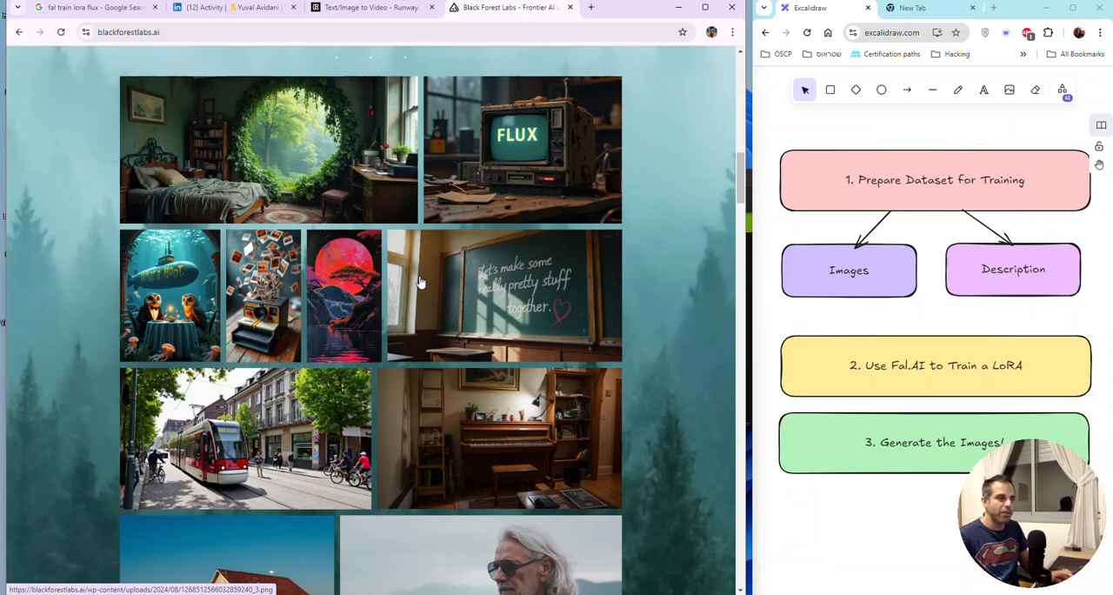
{"action": "scroll", "coordinate": [417, 283], "scroll_direction": "down", "scroll_amount": 2}
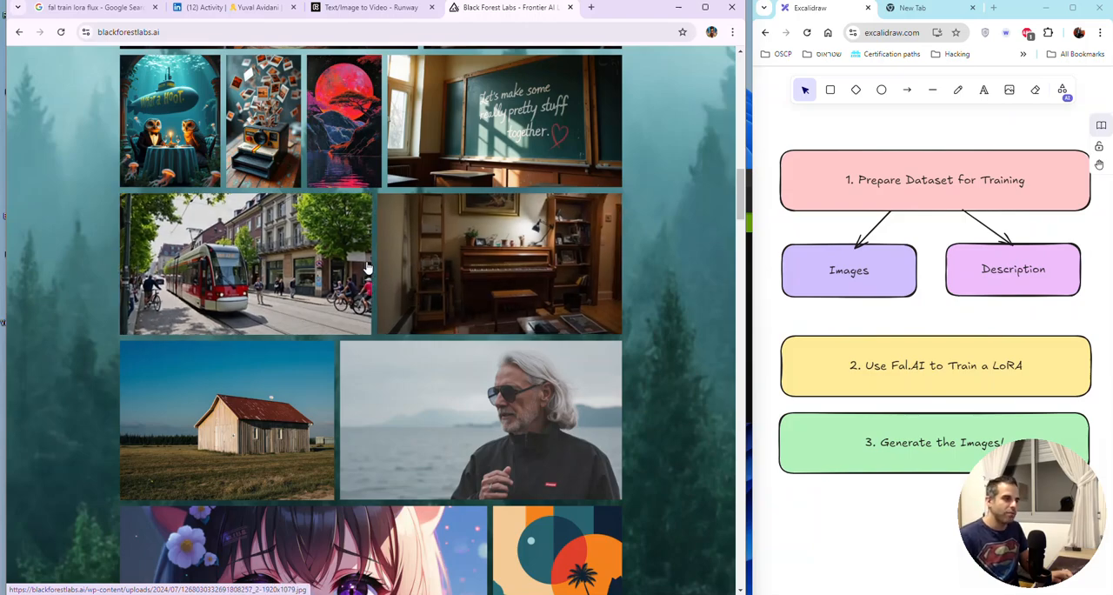
{"action": "scroll", "coordinate": [405, 286], "scroll_direction": "up", "scroll_amount": 3}
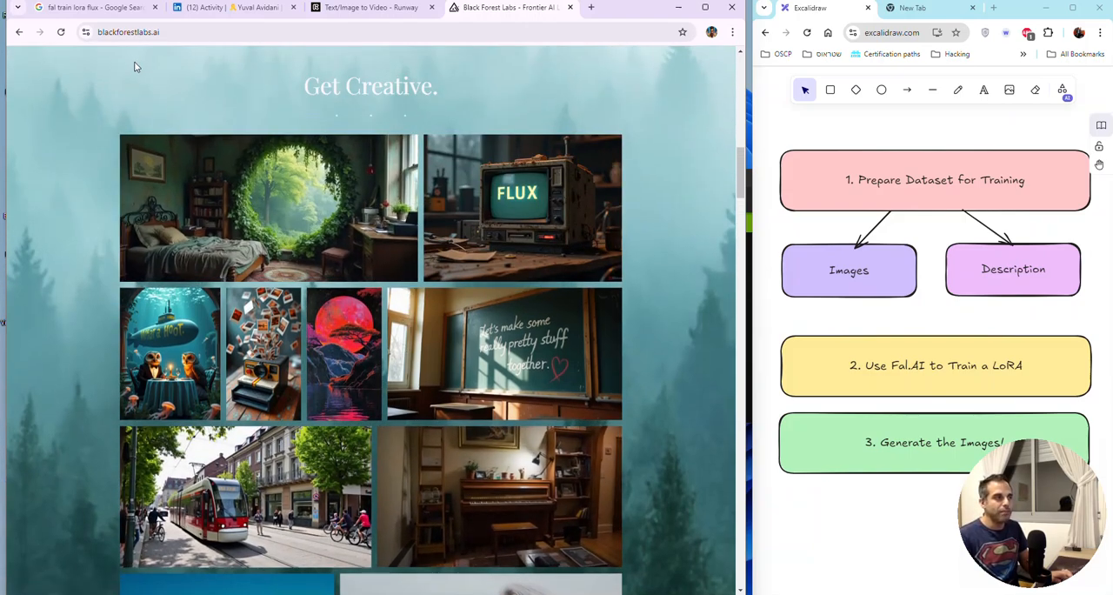
{"action": "scroll", "coordinate": [276, 415], "scroll_direction": "down", "scroll_amount": 3}
{"action": "left_click", "coordinate": [276, 414]}
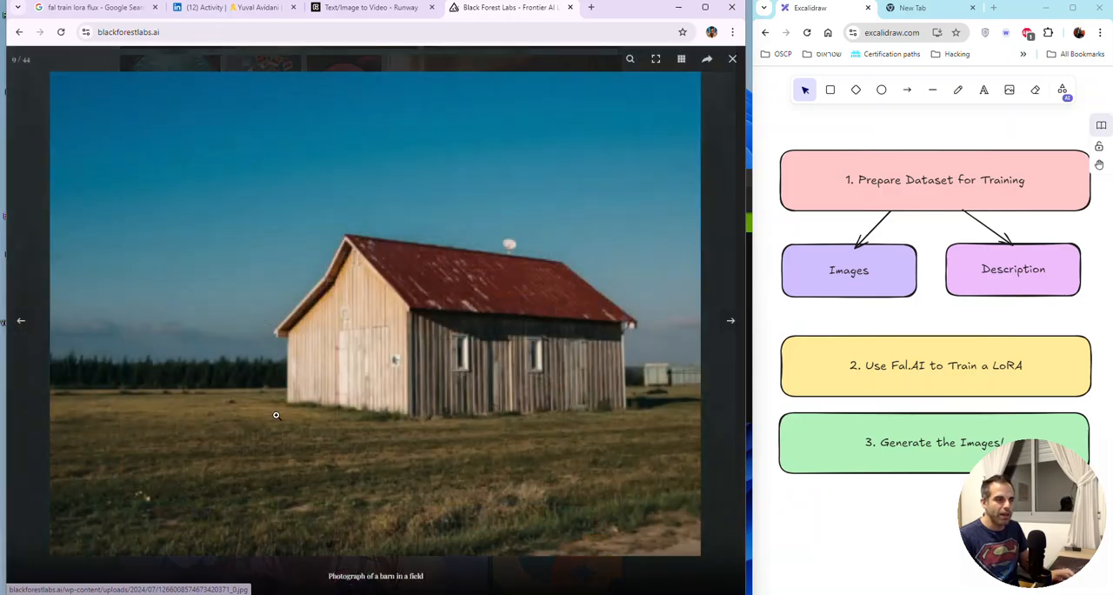
{"action": "left_click", "coordinate": [325, 349]}
{"action": "left_click", "coordinate": [298, 515]}
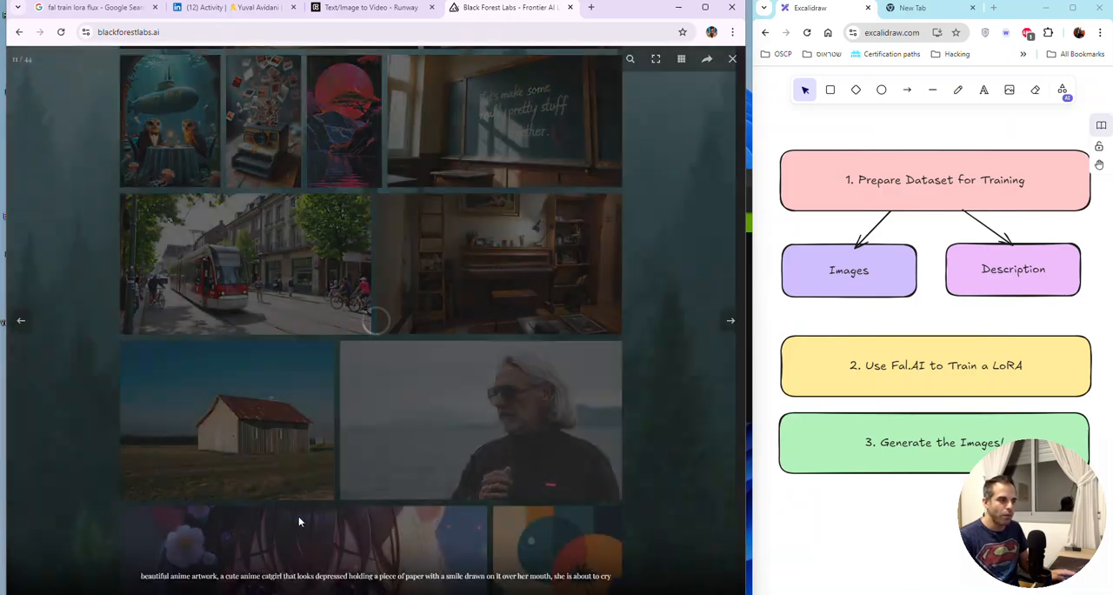
{"action": "key", "text": "Escape"}
Step: View the geometric palm-tree poster and the abstract chrome face enlarged, and look over the further gallery samples
{"action": "scroll", "coordinate": [412, 311], "scroll_direction": "down", "scroll_amount": 5}
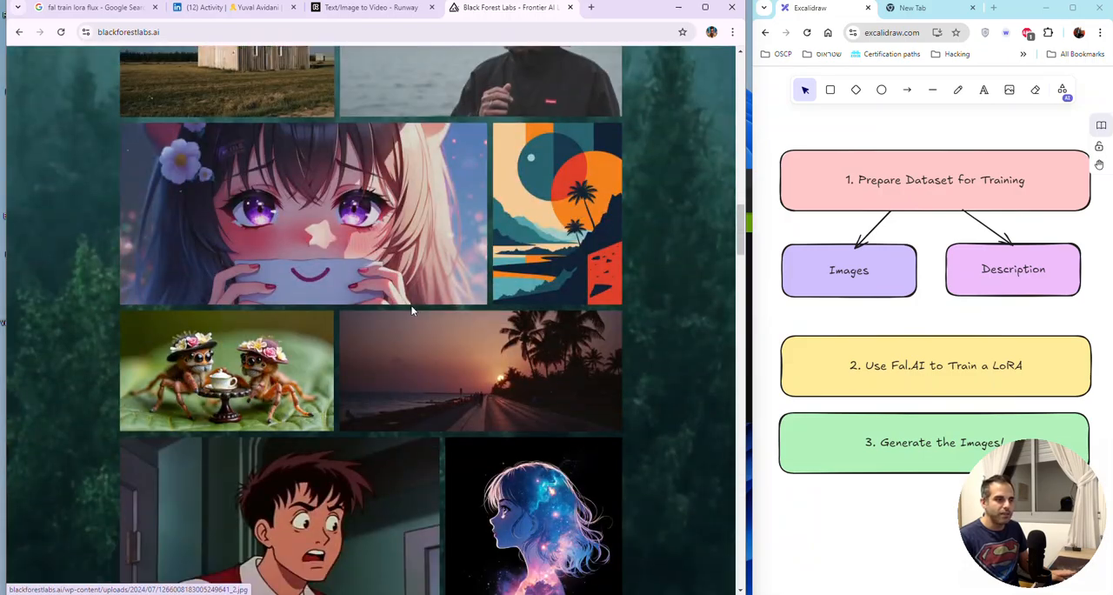
{"action": "scroll", "coordinate": [412, 310], "scroll_direction": "up", "scroll_amount": 2}
{"action": "left_click", "coordinate": [569, 95]}
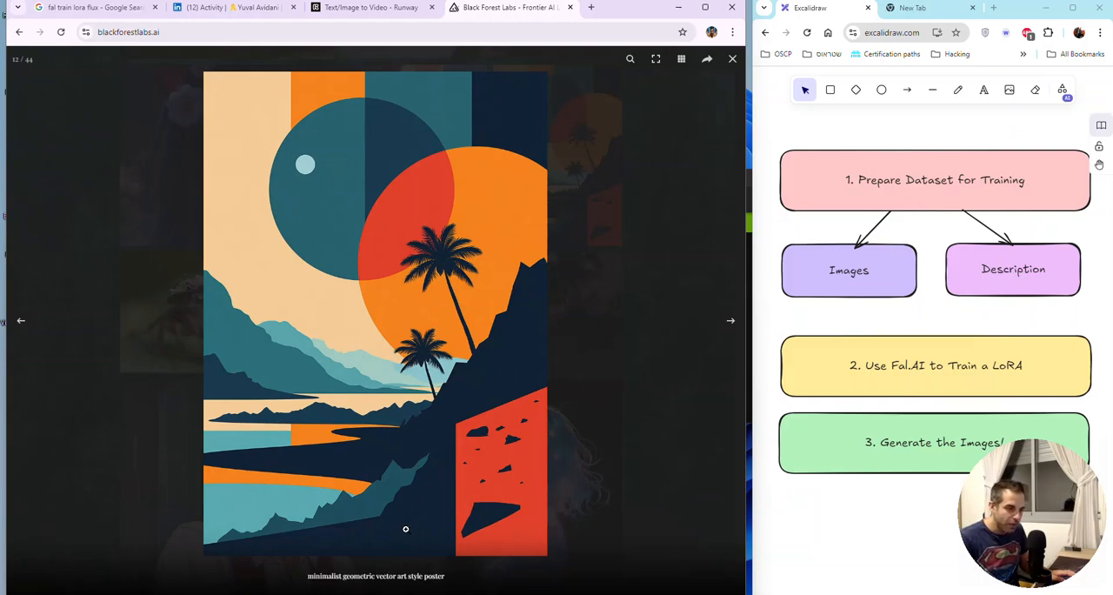
{"action": "key", "text": "Escape"}
{"action": "scroll", "coordinate": [418, 357], "scroll_direction": "down", "scroll_amount": 10}
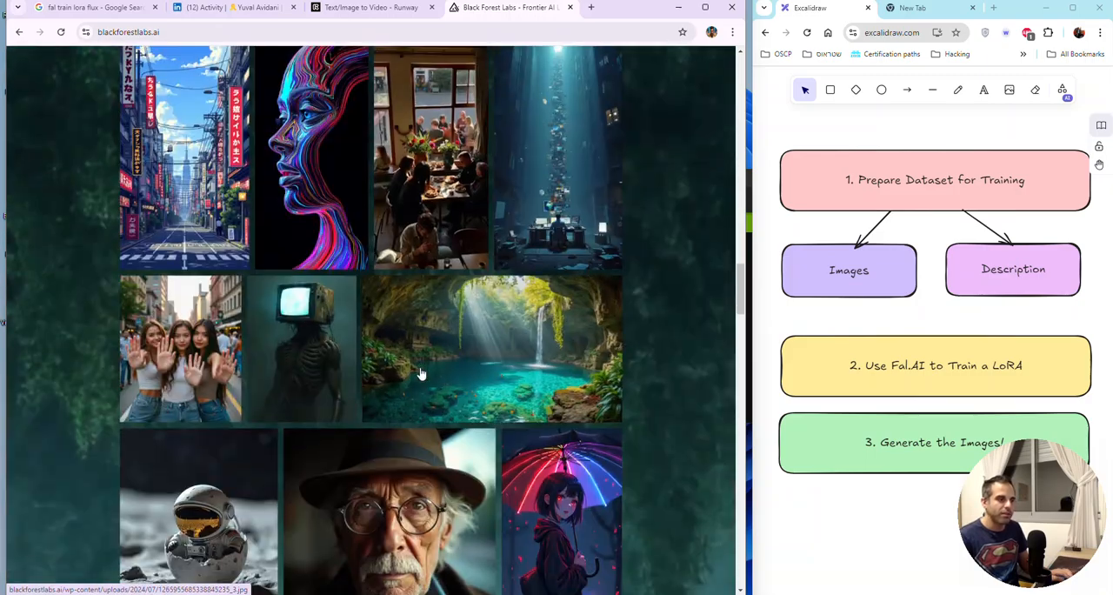
{"action": "left_click", "coordinate": [338, 144]}
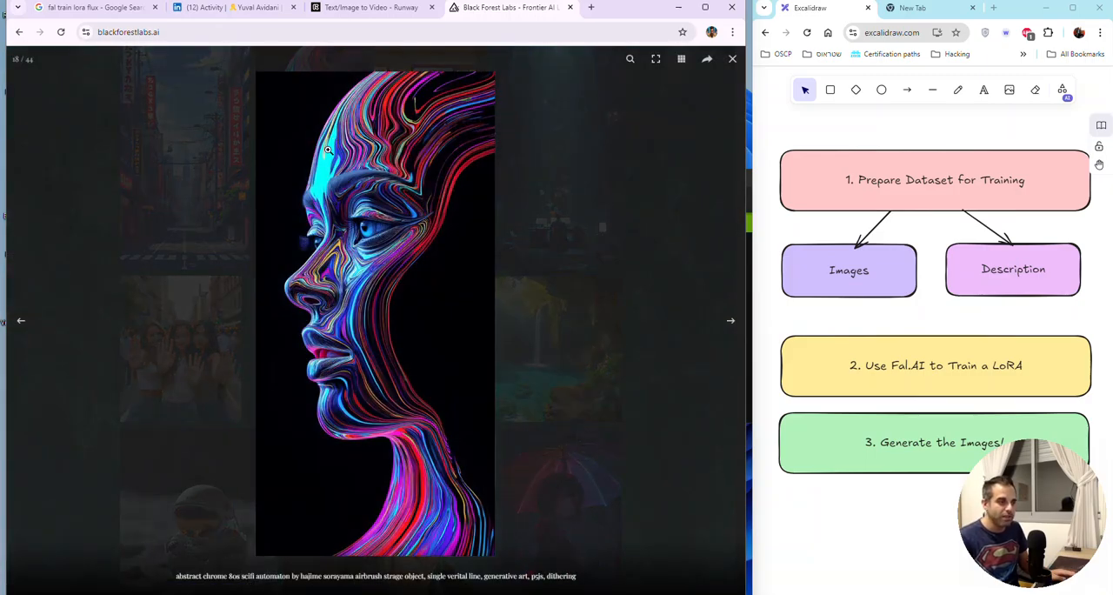
{"action": "key", "text": "Escape"}
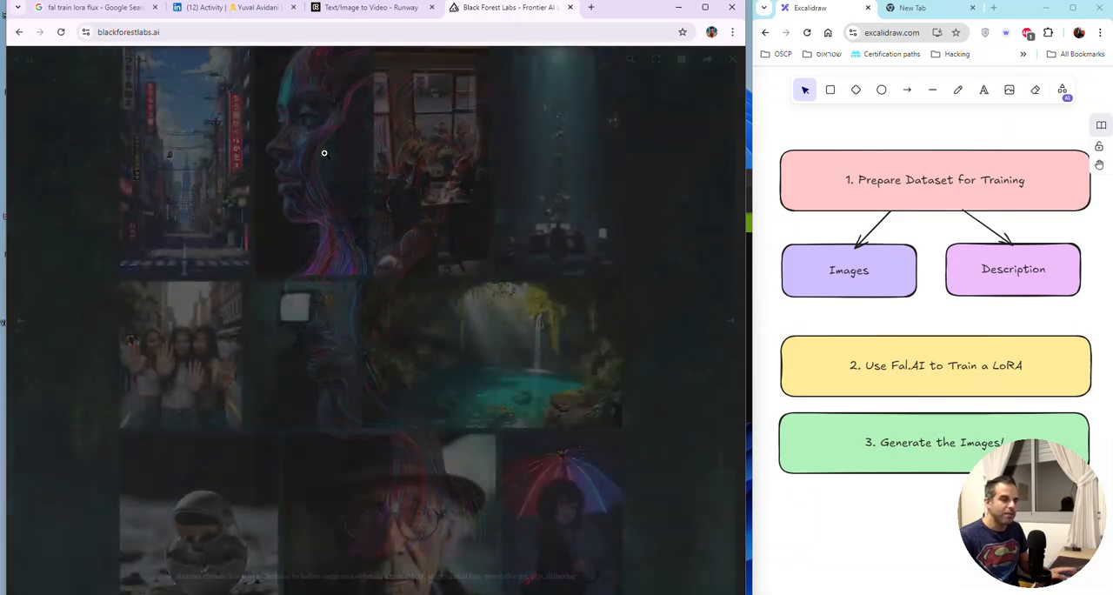
{"action": "scroll", "coordinate": [374, 296], "scroll_direction": "down", "scroll_amount": 4}
{"action": "scroll", "coordinate": [368, 287], "scroll_direction": "down", "scroll_amount": 3}
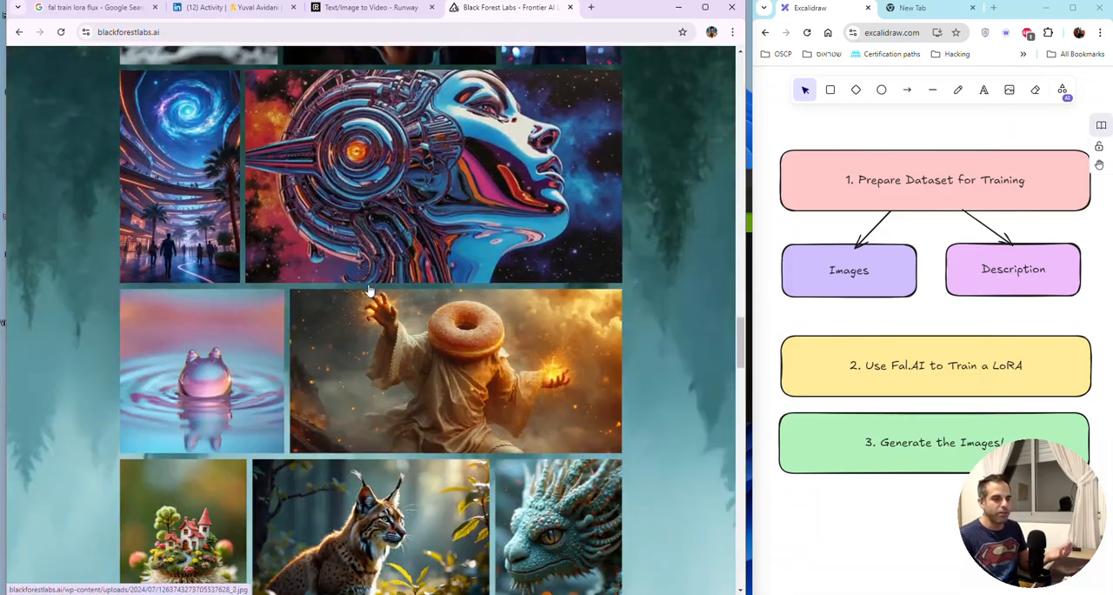
{"action": "scroll", "coordinate": [368, 288], "scroll_direction": "up", "scroll_amount": 12}
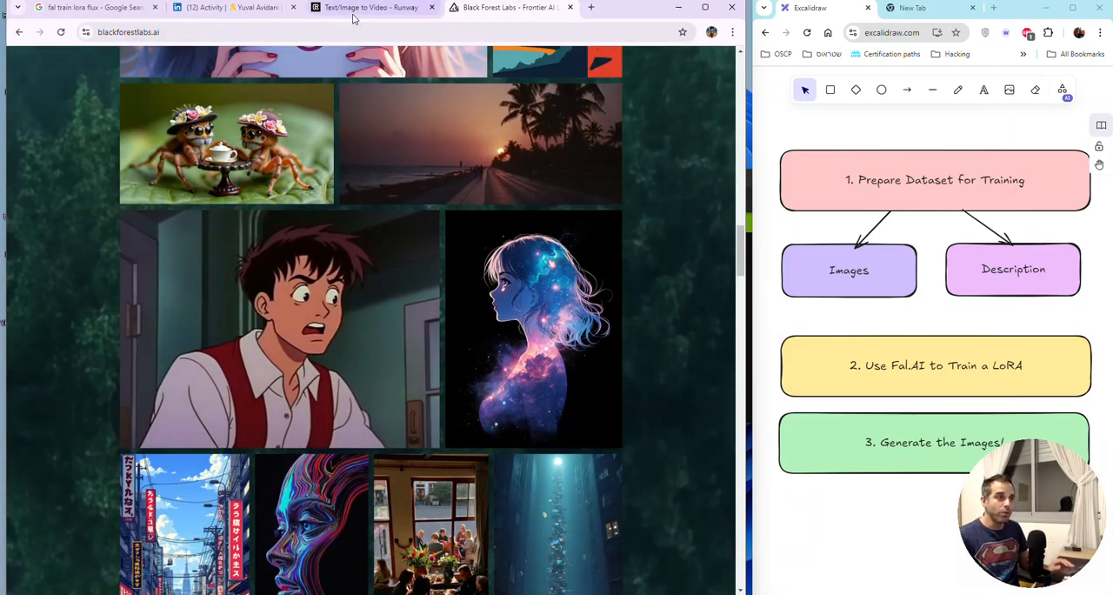
Step: Return to the "fal train lora flux" results and replace the query with a search for "fal ai train lora flux"
{"action": "mouse_move", "coordinate": [352, 17]}
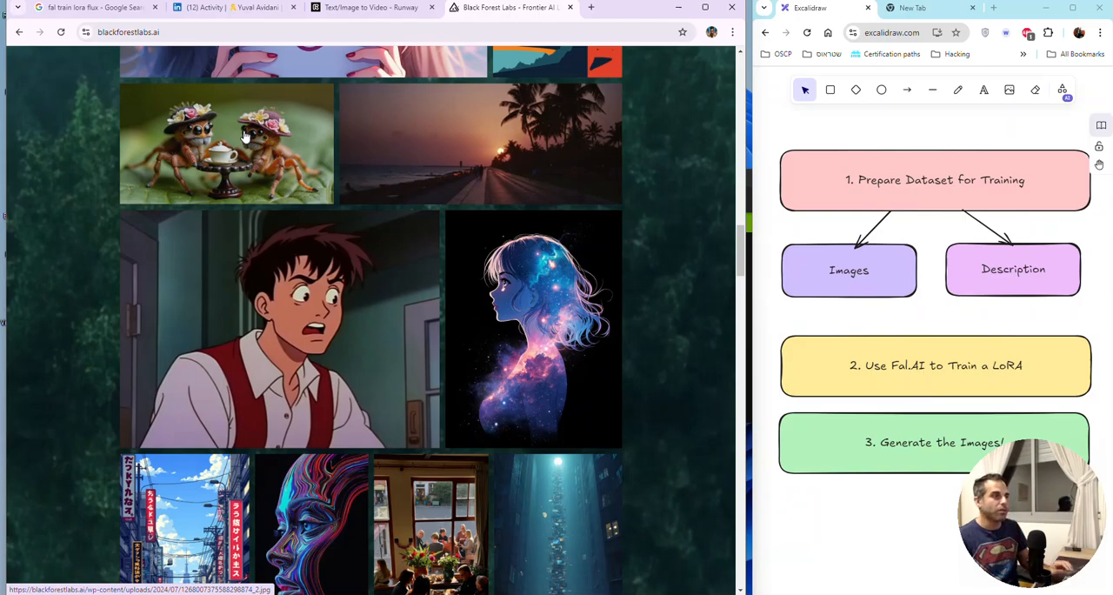
{"action": "left_click", "coordinate": [96, 7]}
{"action": "scroll", "coordinate": [484, 191], "scroll_direction": "down", "scroll_amount": 2}
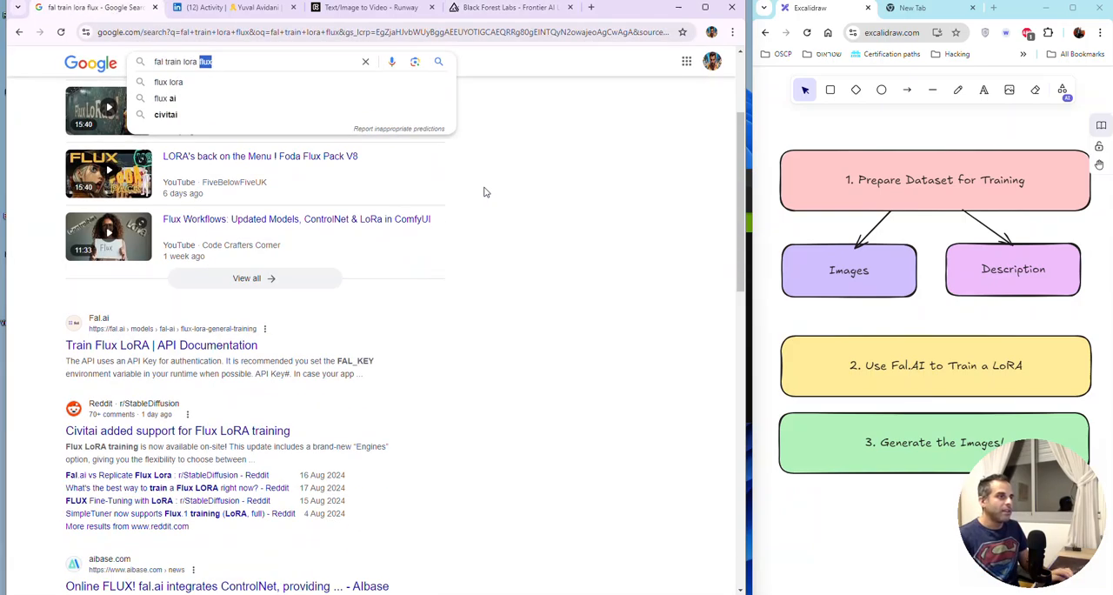
{"action": "scroll", "coordinate": [499, 190], "scroll_direction": "up", "scroll_amount": 2}
{"action": "left_click", "coordinate": [158, 74]}
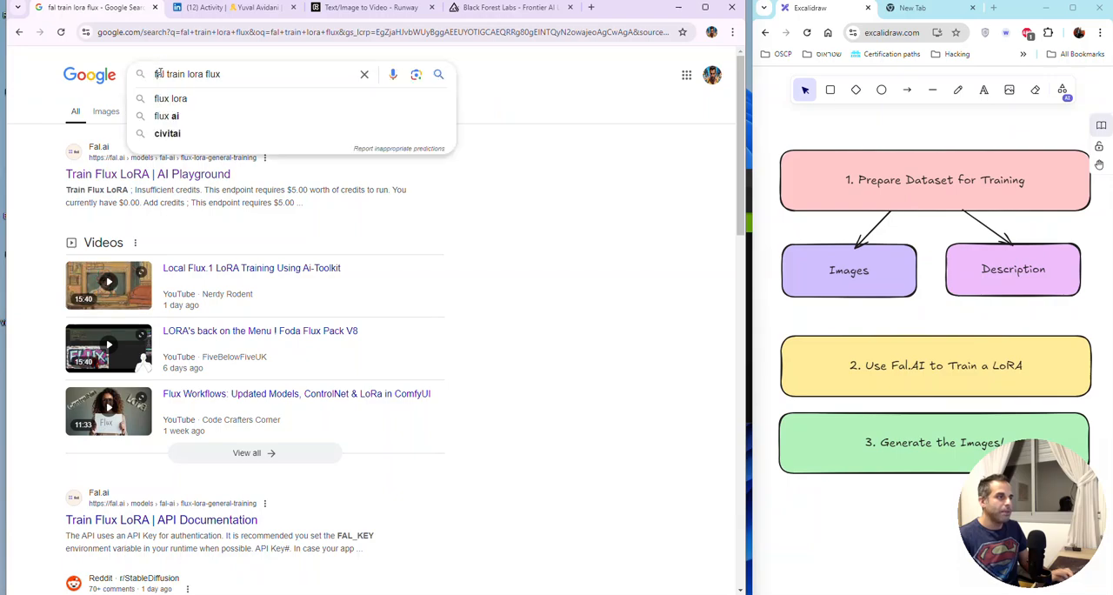
{"action": "left_click_drag", "start_coordinate": [305, 72], "coordinate": [119, 77]}
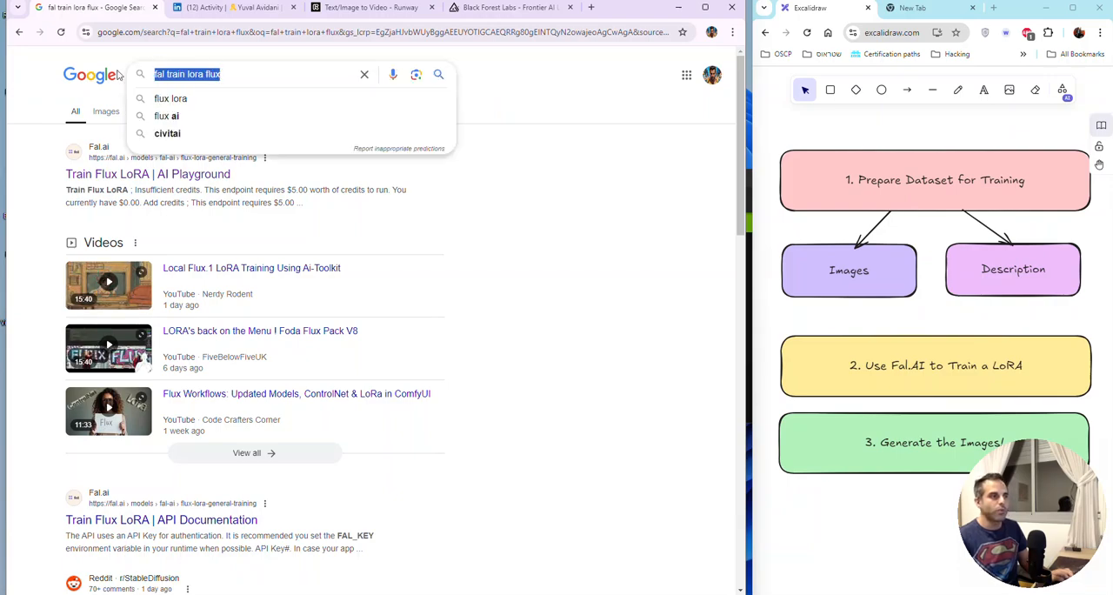
{"action": "type", "text": "fal a"}
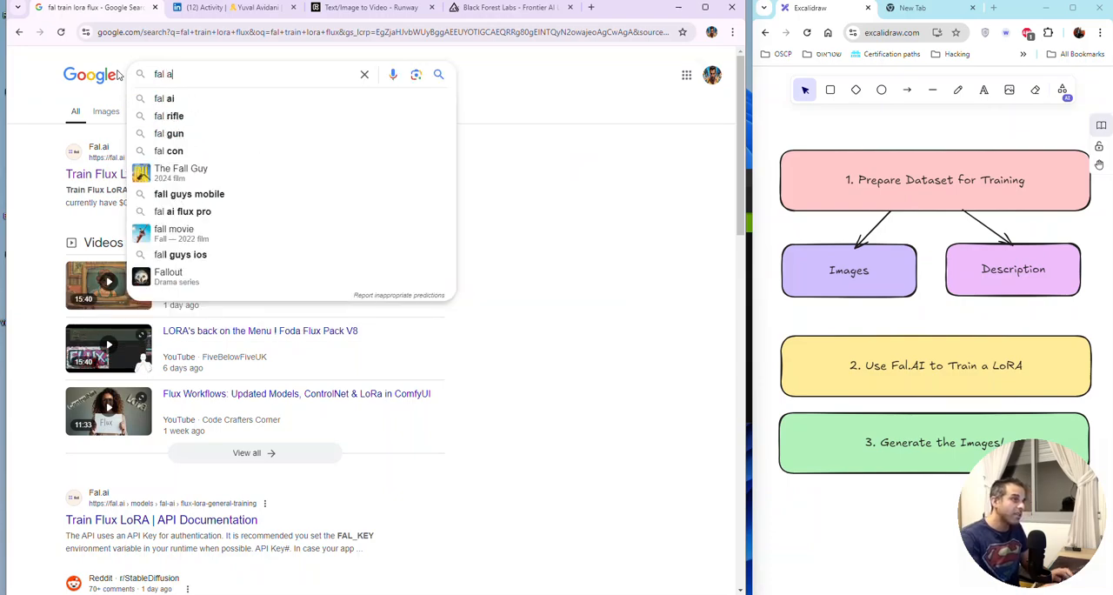
{"action": "type", "text": "i train lor"}
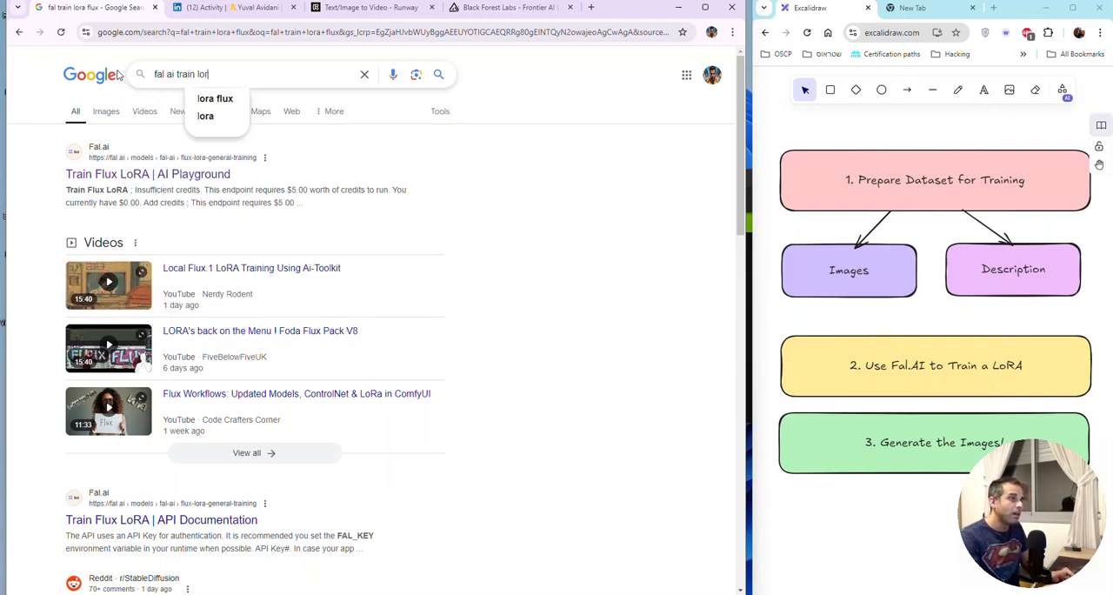
{"action": "type", "text": "a flux"}
{"action": "key", "text": "Return"}
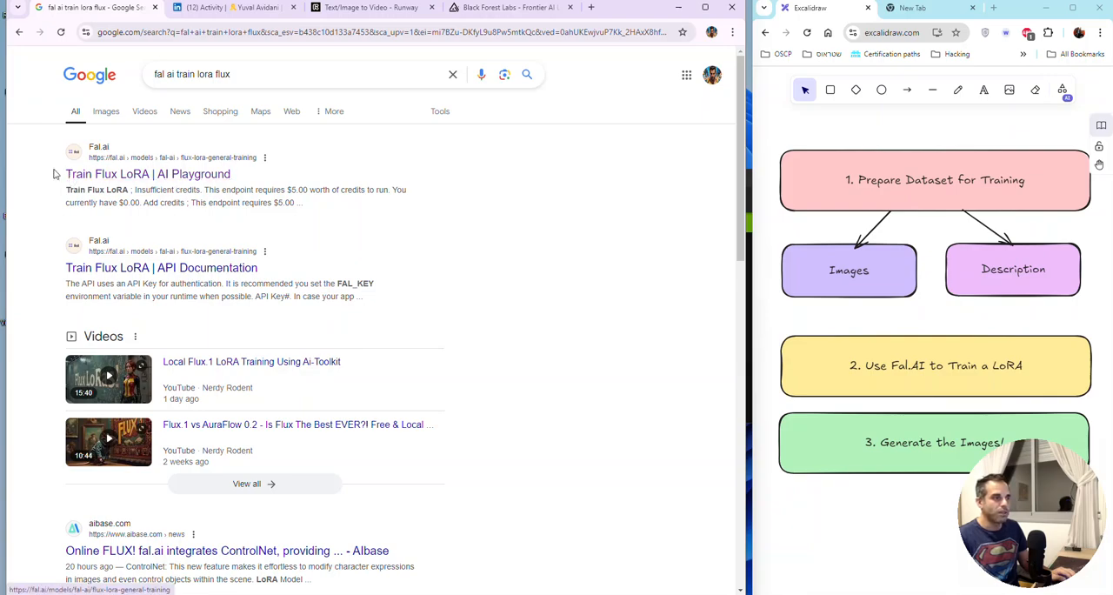
Step: Open the "Train Flux LoRA | AI Playground" result and look over its Images Data Url inputs
{"action": "left_click_drag", "start_coordinate": [54, 174], "coordinate": [240, 175]}
{"action": "left_click", "coordinate": [209, 178]}
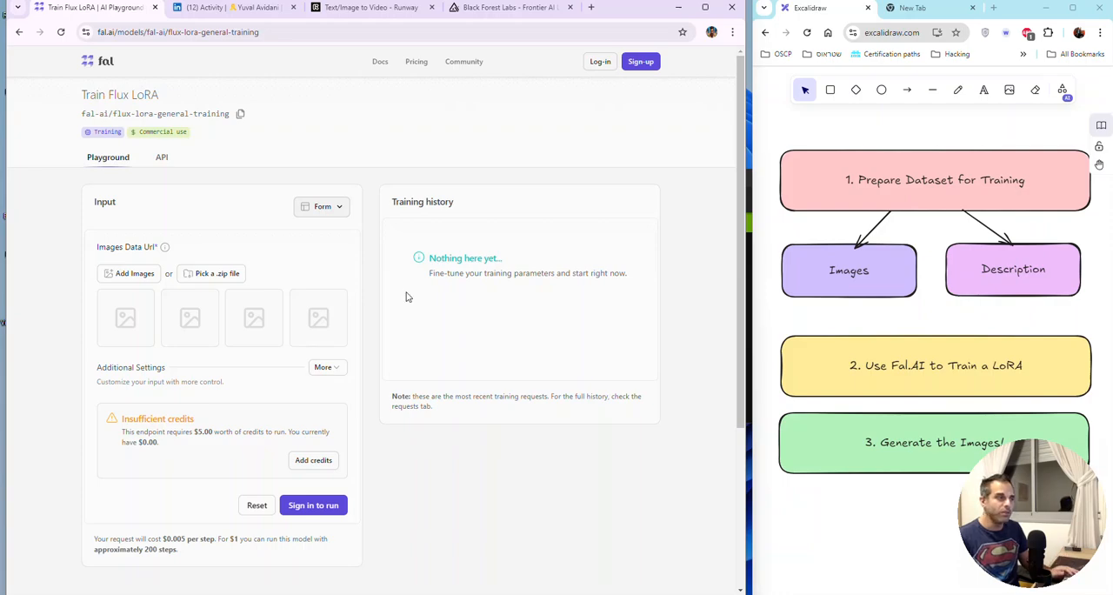
{"action": "left_click_drag", "start_coordinate": [92, 252], "coordinate": [172, 250]}
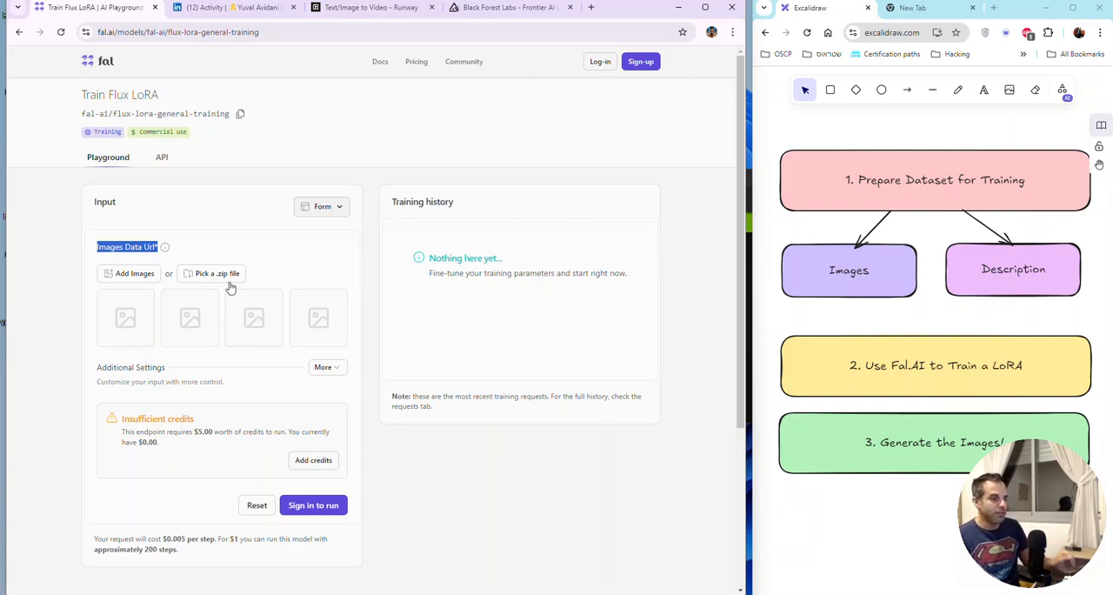
{"action": "scroll", "coordinate": [231, 287], "scroll_direction": "down", "scroll_amount": 1}
{"action": "scroll", "coordinate": [230, 287], "scroll_direction": "up", "scroll_amount": 1}
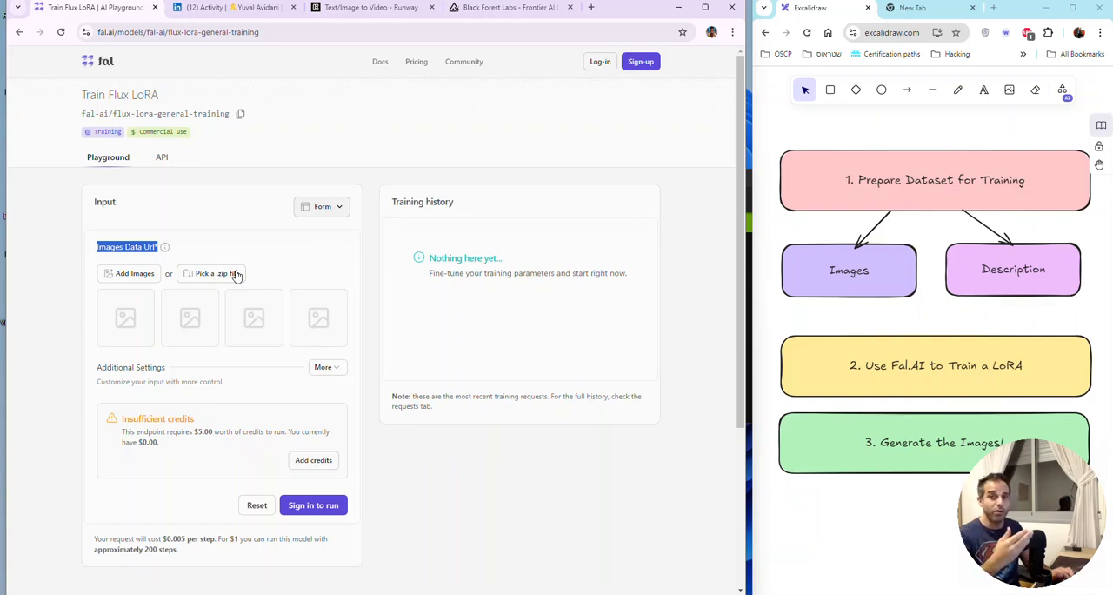
Step: Log in to fal and look over the training history and the rest of the Train Flux LoRA page
{"action": "left_click", "coordinate": [602, 69]}
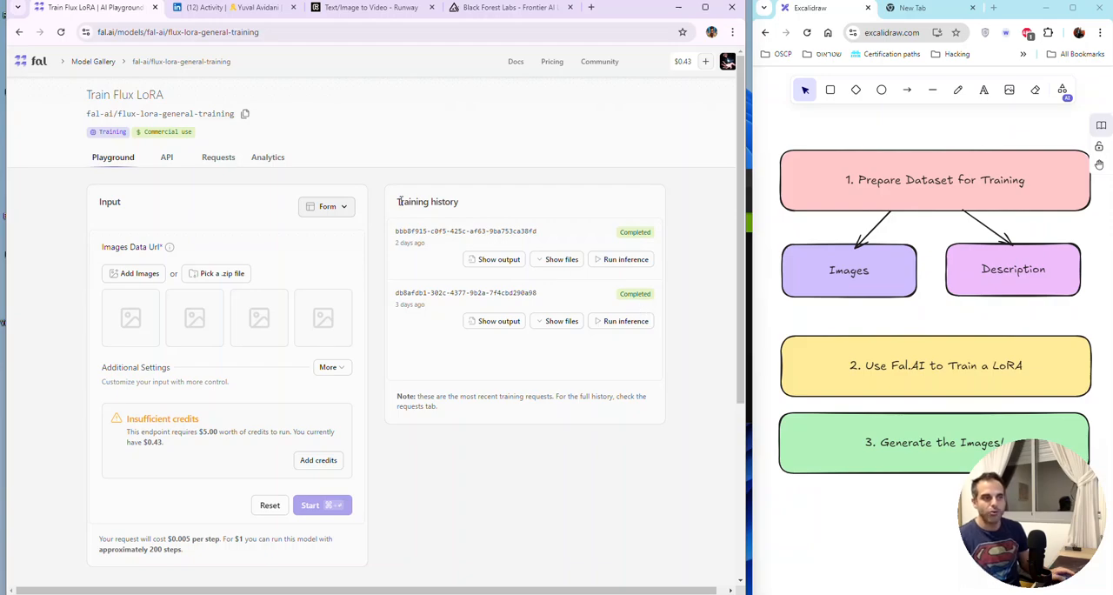
{"action": "left_click_drag", "start_coordinate": [399, 201], "coordinate": [455, 201]}
{"action": "left_click", "coordinate": [484, 205]}
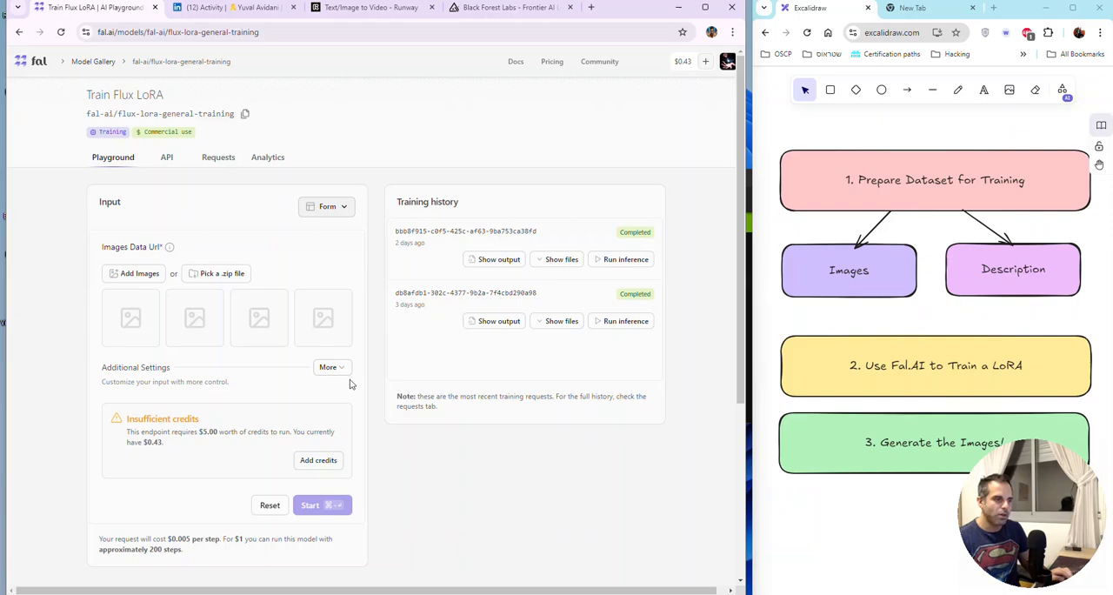
{"action": "scroll", "coordinate": [352, 382], "scroll_direction": "down", "scroll_amount": 2}
{"action": "scroll", "coordinate": [369, 382], "scroll_direction": "up", "scroll_amount": 2}
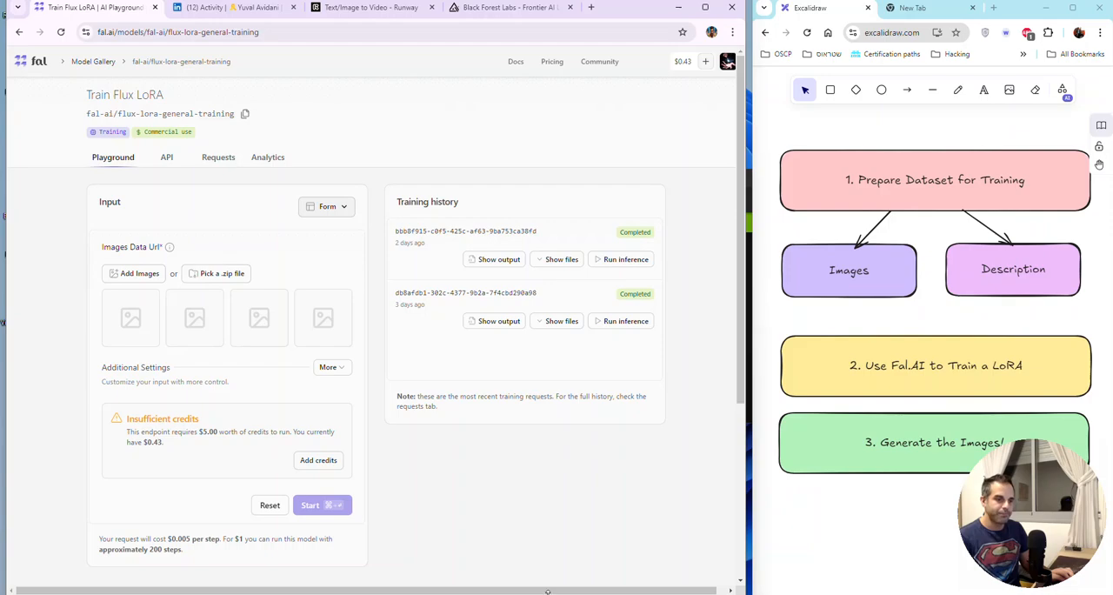
Step: Start adding training images and look through the Downloads folder, with its files shown as a detailed list
{"action": "left_click", "coordinate": [153, 279]}
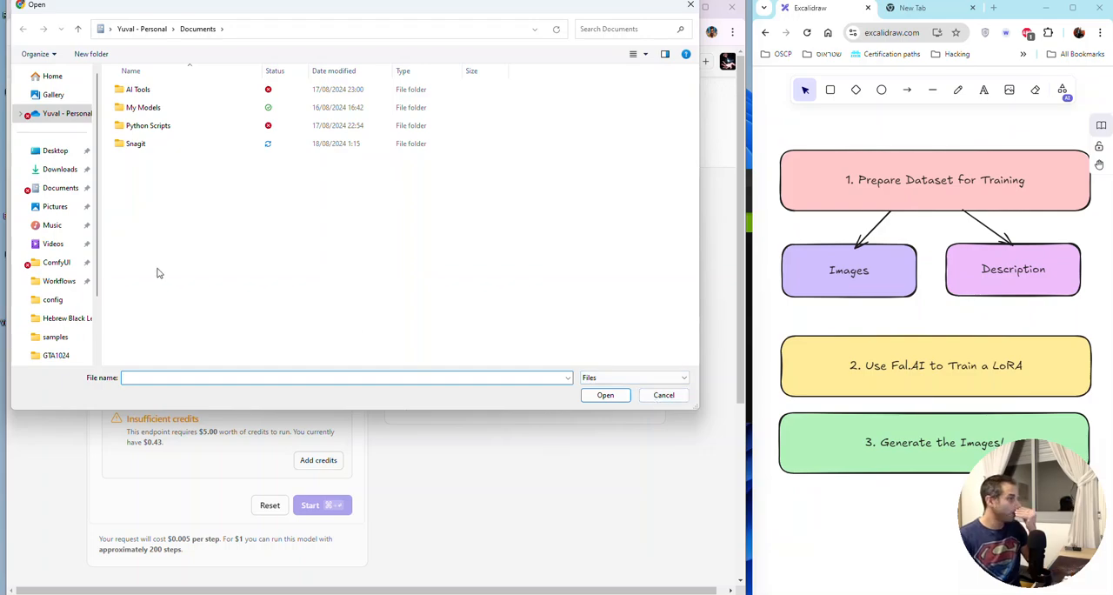
{"action": "left_click", "coordinate": [69, 171]}
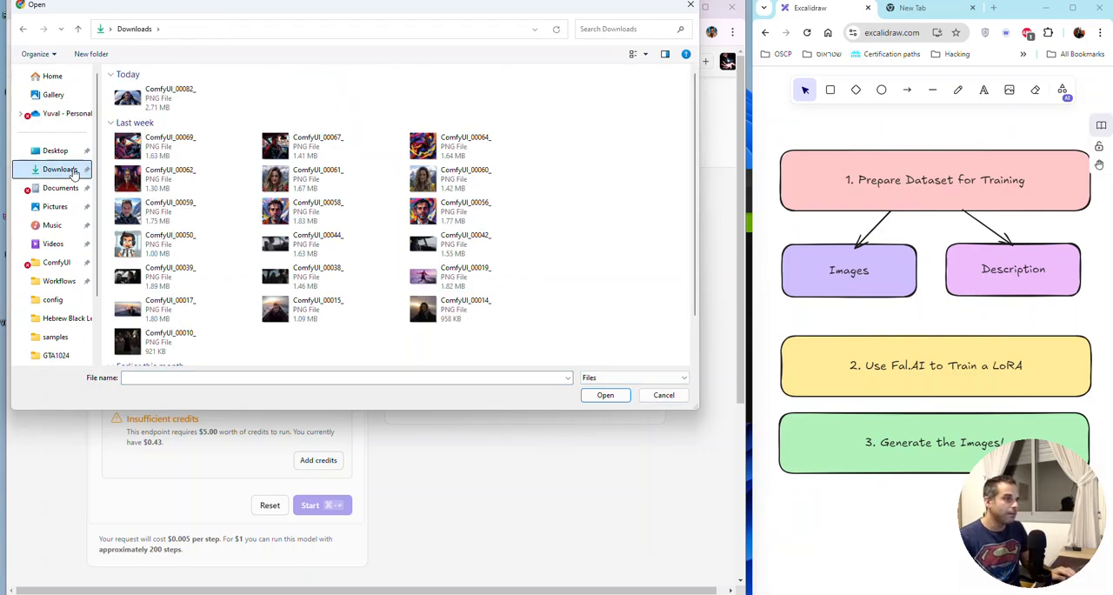
{"action": "left_click", "coordinate": [633, 54]}
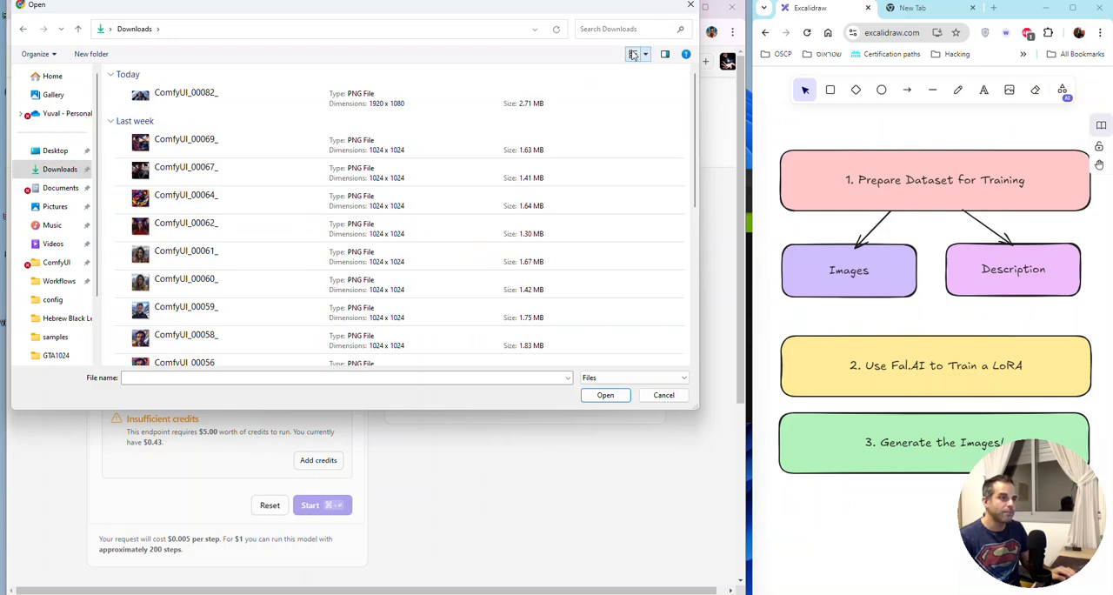
{"action": "left_click", "coordinate": [633, 54]}
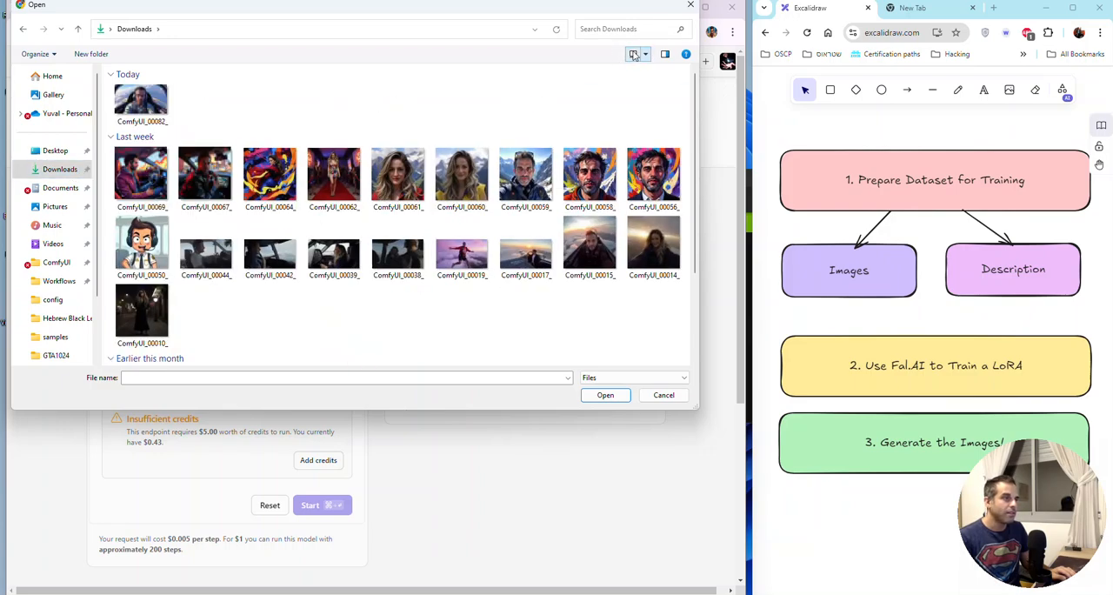
{"action": "left_click", "coordinate": [633, 53]}
{"action": "left_click", "coordinate": [633, 54]}
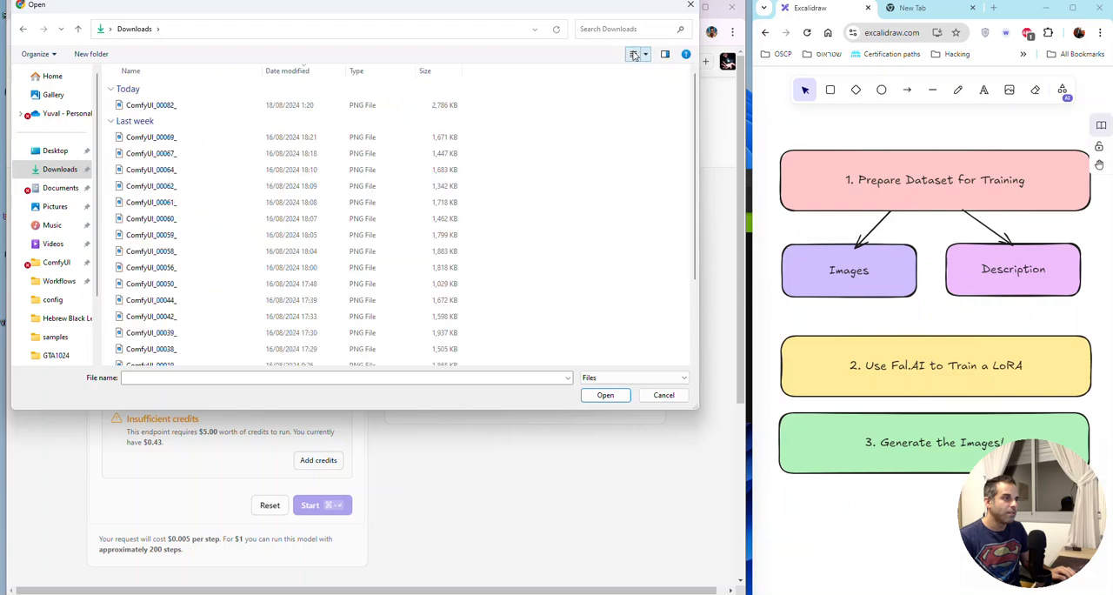
{"action": "scroll", "coordinate": [318, 224], "scroll_direction": "down", "scroll_amount": 2}
{"action": "scroll", "coordinate": [319, 224], "scroll_direction": "up", "scroll_amount": 2}
{"action": "scroll", "coordinate": [313, 261], "scroll_direction": "down", "scroll_amount": 2}
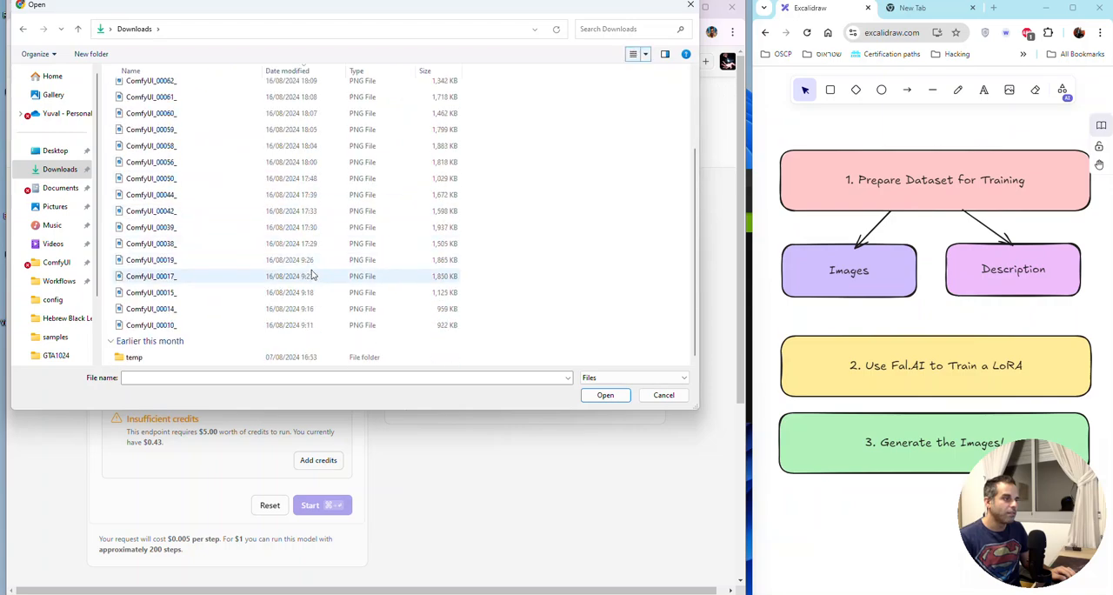
{"action": "scroll", "coordinate": [313, 273], "scroll_direction": "up", "scroll_amount": 2}
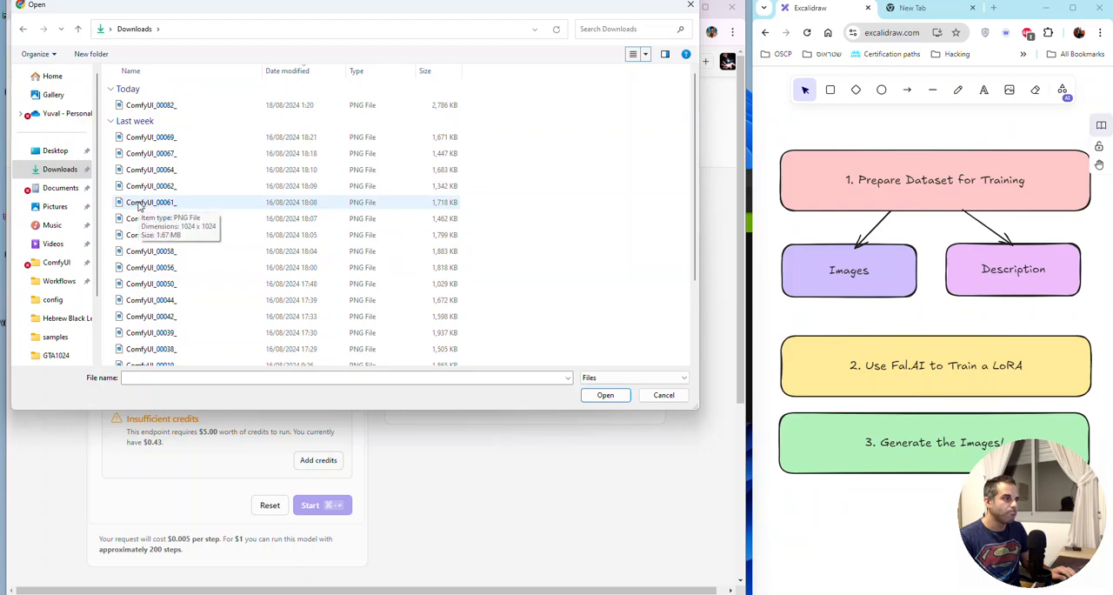
Step: Look through the images in the GTA1024 dataset folder
{"action": "left_click", "coordinate": [55, 355]}
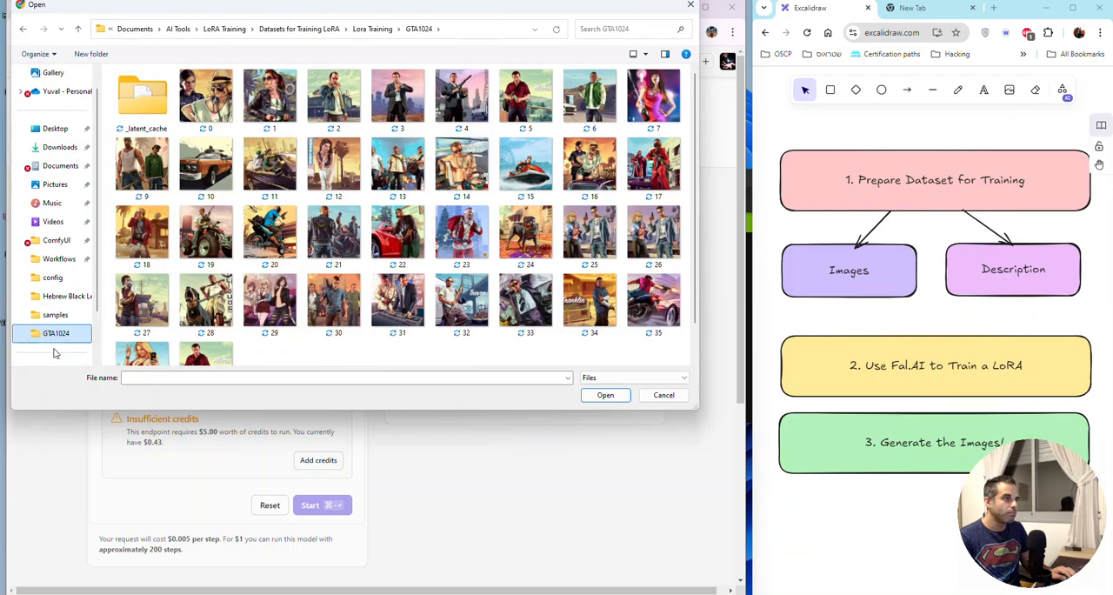
{"action": "scroll", "coordinate": [66, 316], "scroll_direction": "up", "scroll_amount": 1}
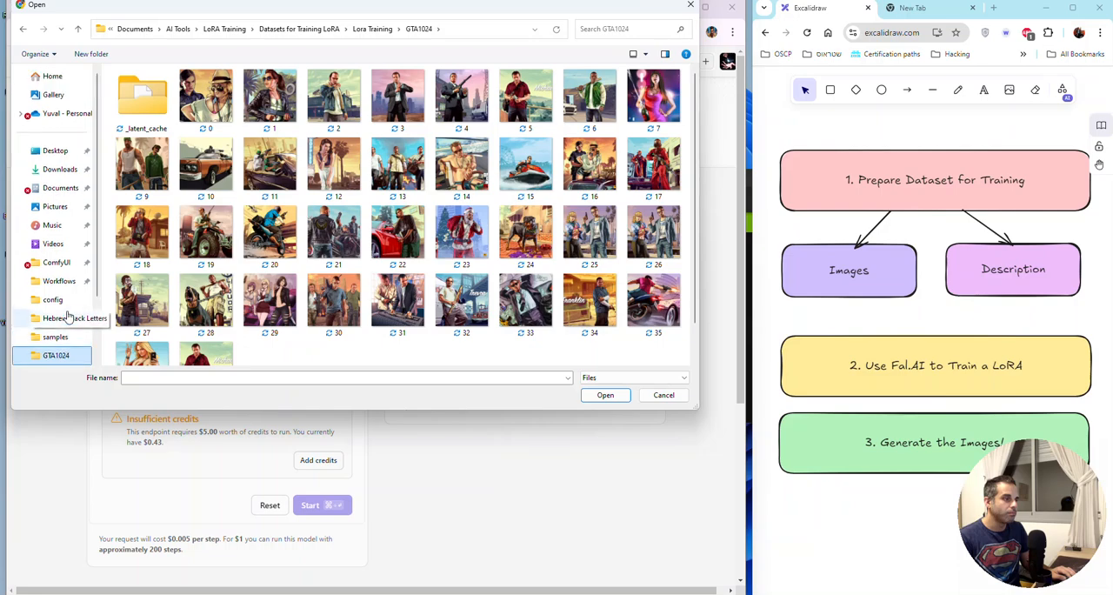
{"action": "scroll", "coordinate": [69, 318], "scroll_direction": "down", "scroll_amount": 1}
{"action": "scroll", "coordinate": [70, 318], "scroll_direction": "up", "scroll_amount": 1}
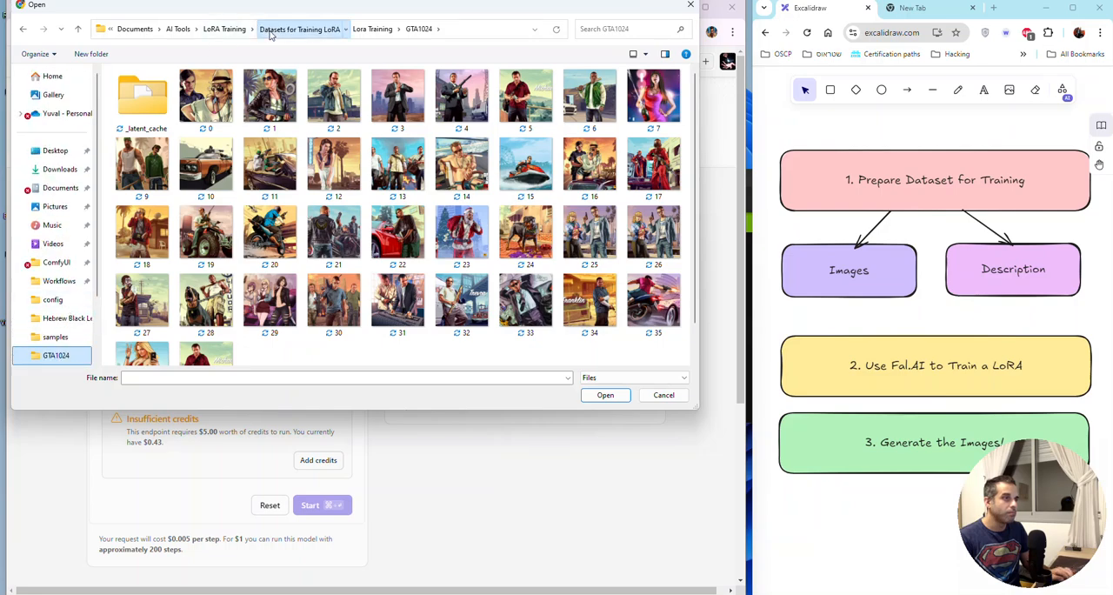
Step: Browse from Documents through AI Tools, LoRA Training and Datasets for Training LoRA to the Lora Training folder
{"action": "left_click", "coordinate": [299, 29]}
{"action": "left_click", "coordinate": [198, 29]}
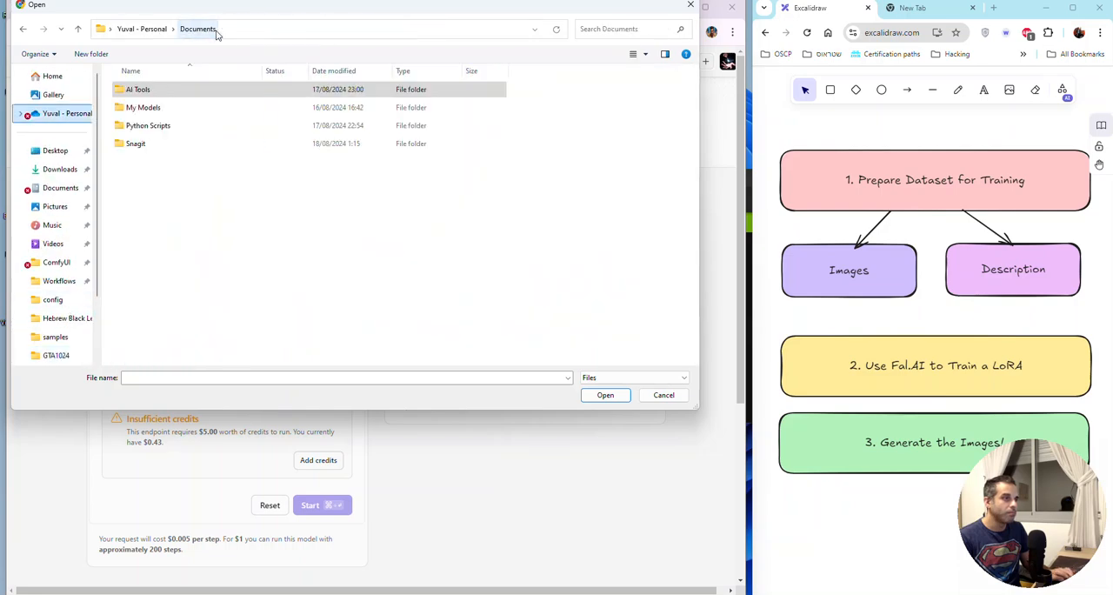
{"action": "double_click", "coordinate": [162, 94]}
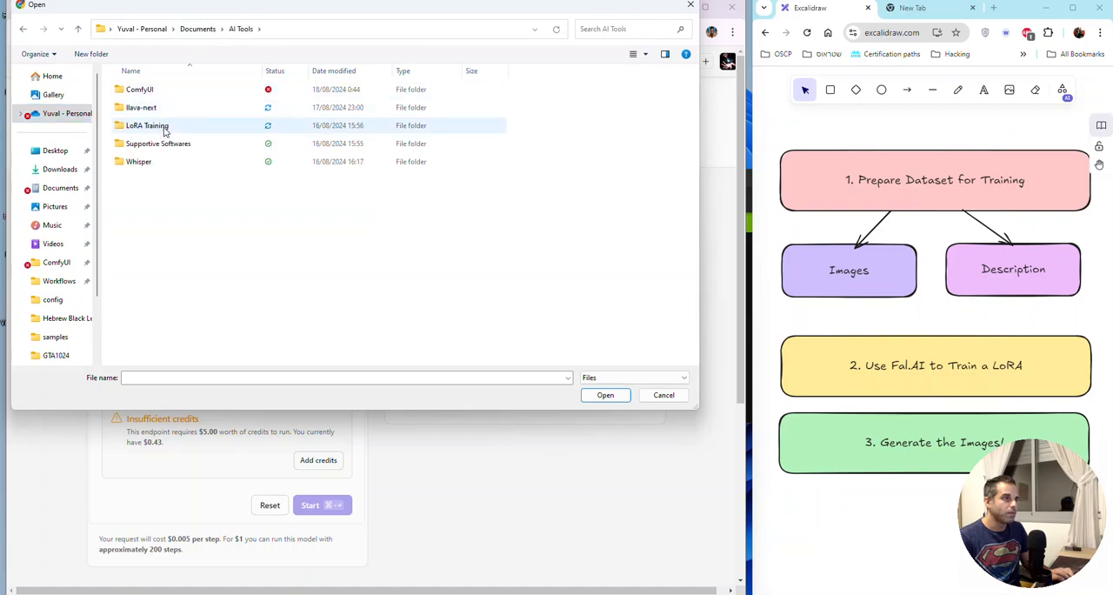
{"action": "double_click", "coordinate": [166, 124]}
{"action": "double_click", "coordinate": [168, 110]}
{"action": "double_click", "coordinate": [166, 90]}
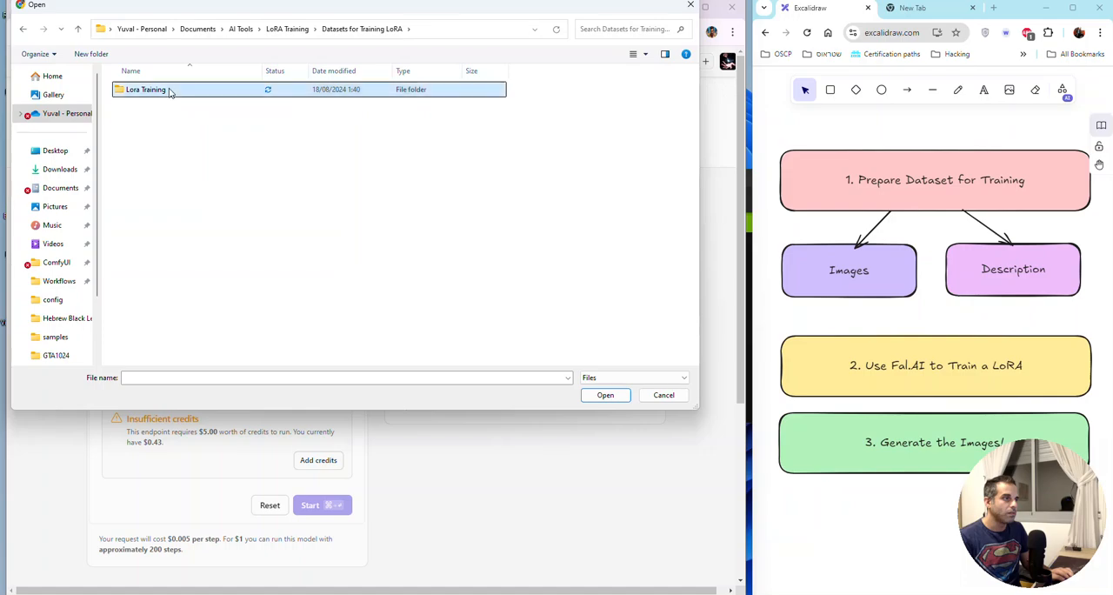
Step: Check the contents of the GTA and GTA1024 folders, showing the GTA1024 files as a detailed list
{"action": "double_click", "coordinate": [166, 106]}
{"action": "key", "text": "alt+Left"}
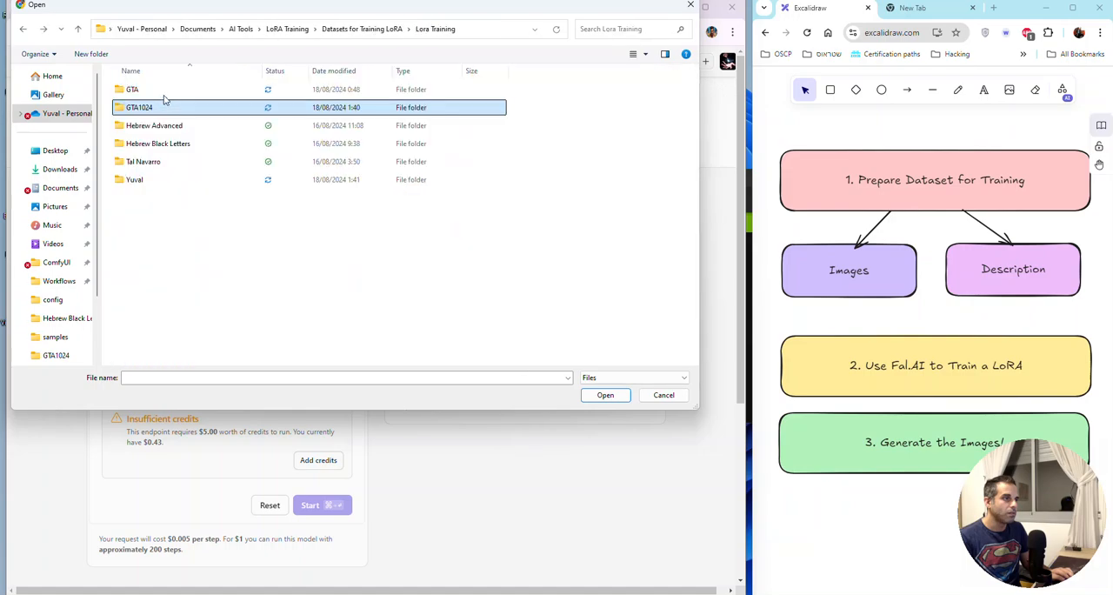
{"action": "double_click", "coordinate": [166, 89]}
{"action": "key", "text": "alt+Left"}
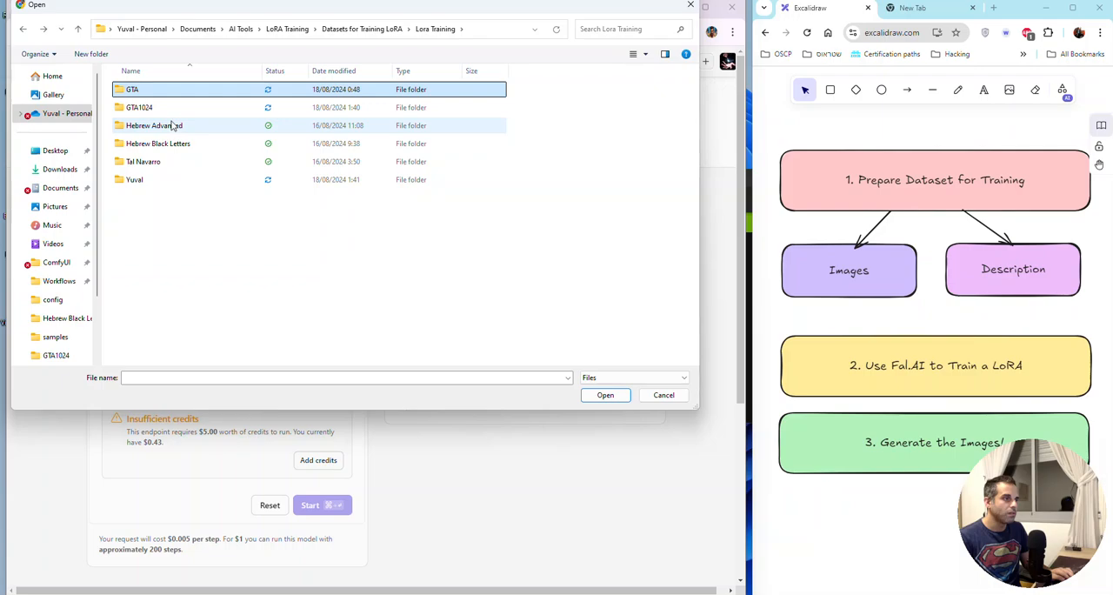
{"action": "double_click", "coordinate": [161, 107]}
{"action": "scroll", "coordinate": [213, 182], "scroll_direction": "down", "scroll_amount": 1}
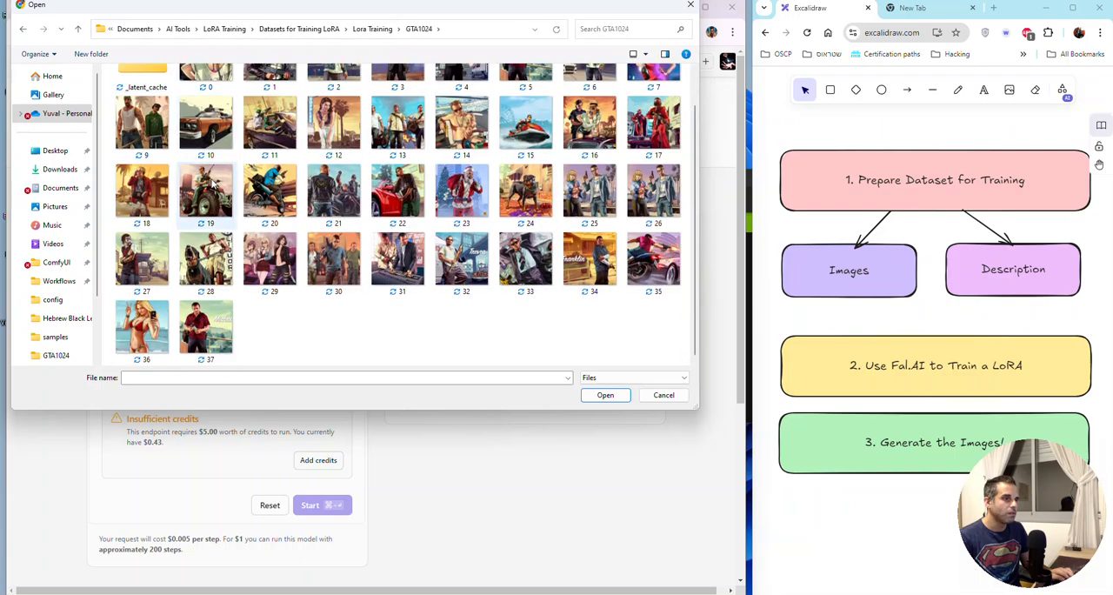
{"action": "scroll", "coordinate": [213, 182], "scroll_direction": "up", "scroll_amount": 1}
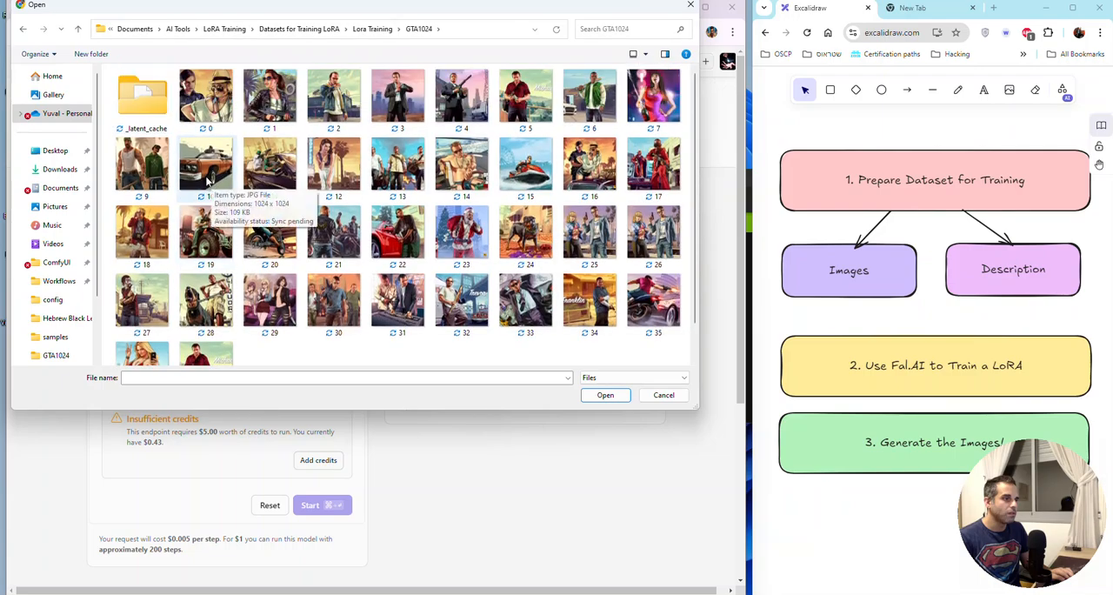
{"action": "left_click", "coordinate": [634, 55]}
{"action": "left_click", "coordinate": [634, 55]}
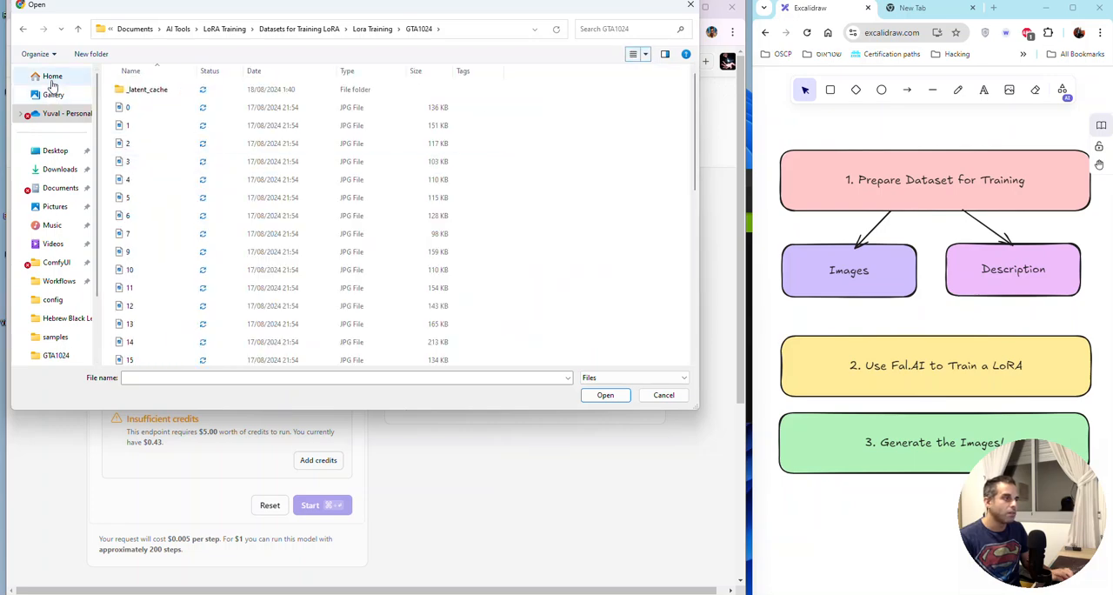
Step: Browse from This PC through Local Disk (C:) and the account's folder under Users to the OneDrive folder
{"action": "scroll", "coordinate": [54, 247], "scroll_direction": "down", "scroll_amount": 3}
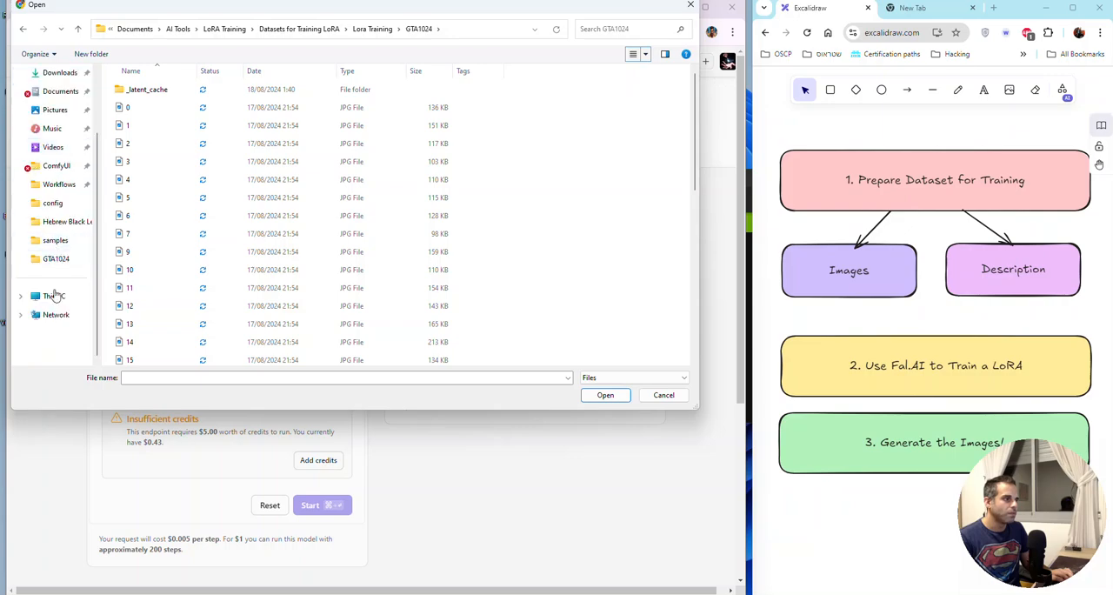
{"action": "left_click", "coordinate": [54, 296]}
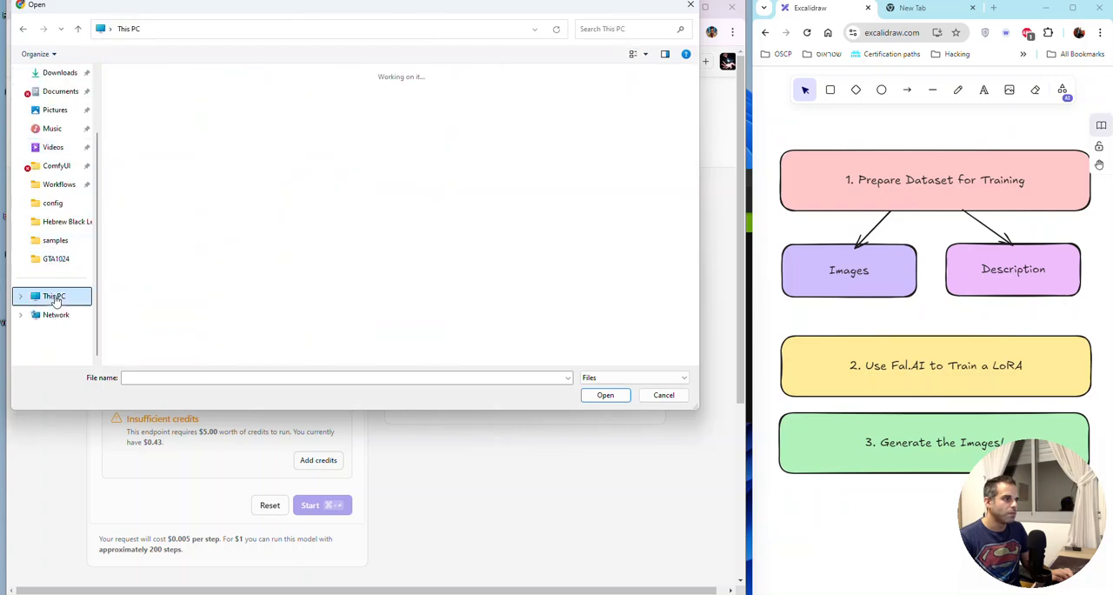
{"action": "double_click", "coordinate": [148, 100]}
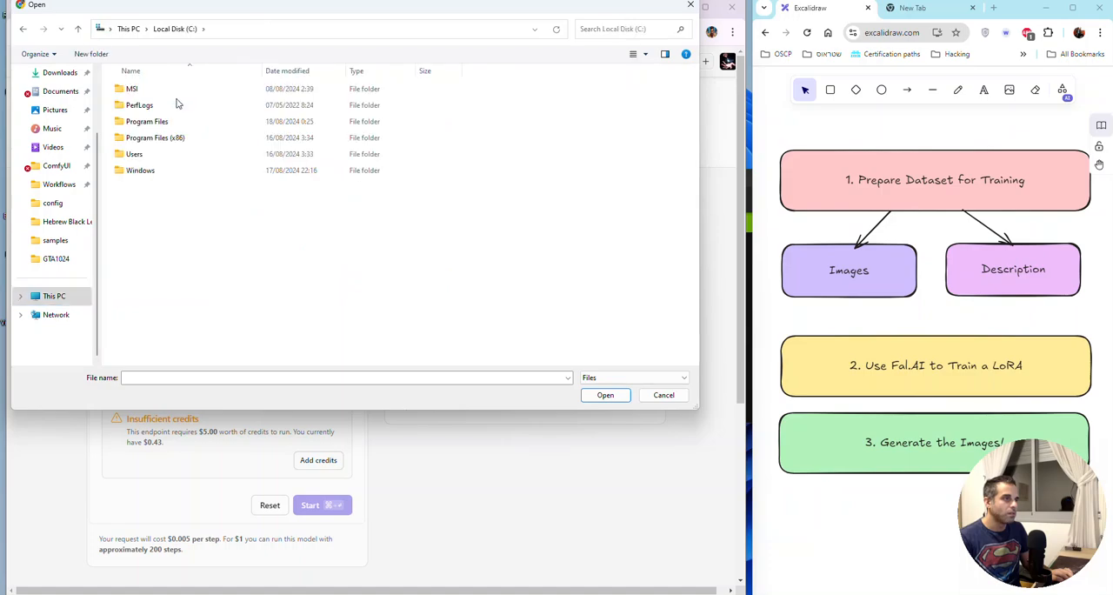
{"action": "double_click", "coordinate": [156, 152]}
{"action": "double_click", "coordinate": [164, 106]}
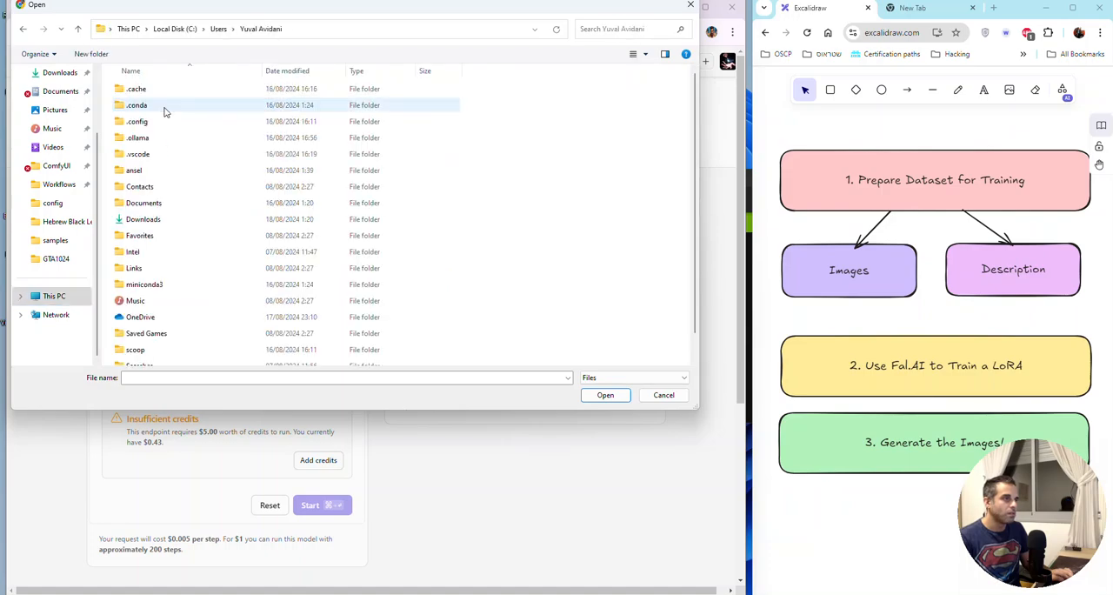
{"action": "scroll", "coordinate": [170, 321], "scroll_direction": "down", "scroll_amount": 1}
{"action": "double_click", "coordinate": [168, 296]}
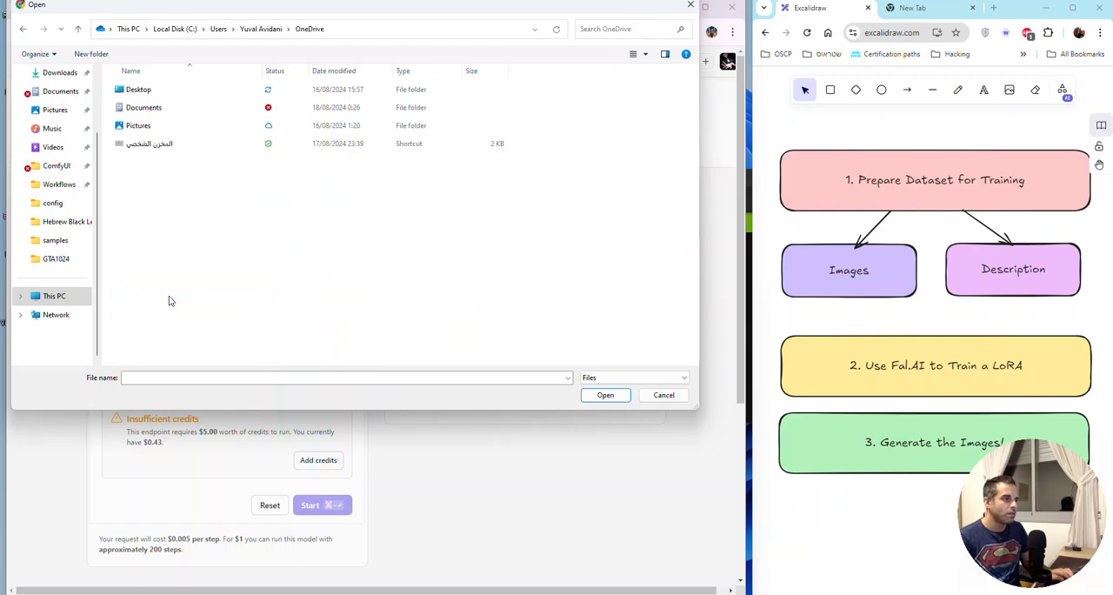
Step: Check the OneDrive Desktop folder and open AI Tools inside the OneDrive Documents folder
{"action": "left_click", "coordinate": [172, 92]}
{"action": "double_click", "coordinate": [172, 92]}
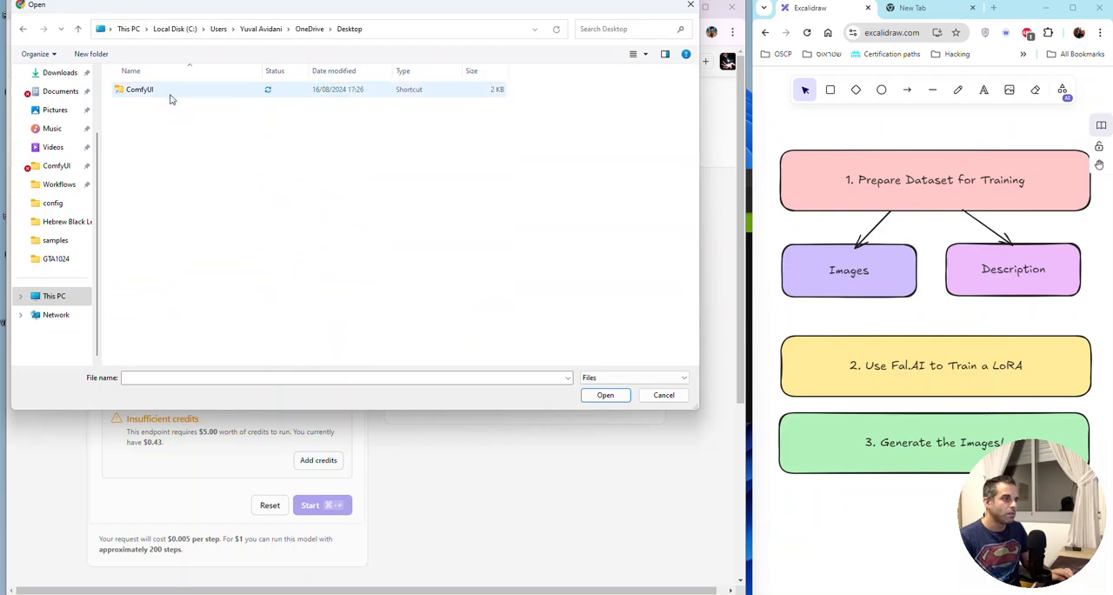
{"action": "key", "text": "alt+Left"}
{"action": "double_click", "coordinate": [163, 110]}
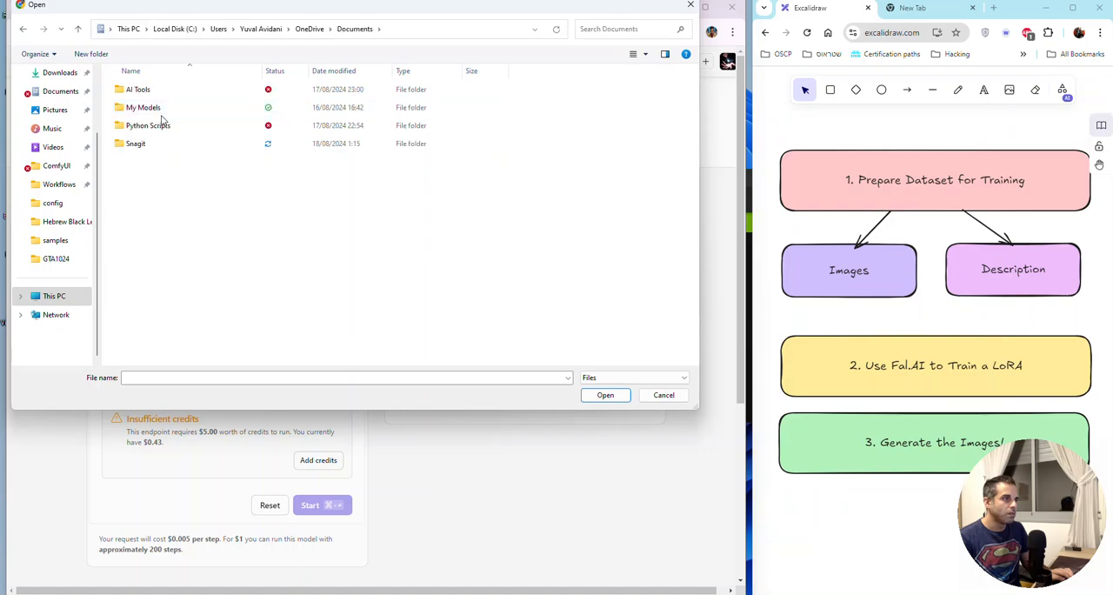
{"action": "key", "text": "alt+Left"}
{"action": "double_click", "coordinate": [165, 108]}
{"action": "double_click", "coordinate": [173, 92]}
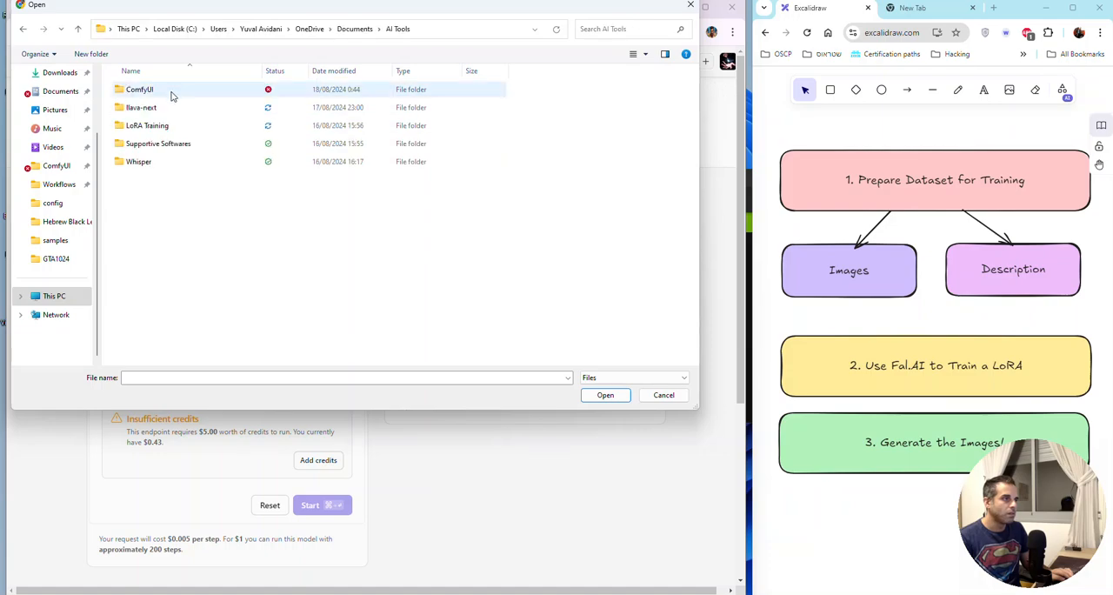
Step: Check the GTA folder under LoRA Training > Datasets for Training LoRA > Lora Training, and return to the Downloads folder
{"action": "double_click", "coordinate": [174, 125]}
{"action": "double_click", "coordinate": [175, 108]}
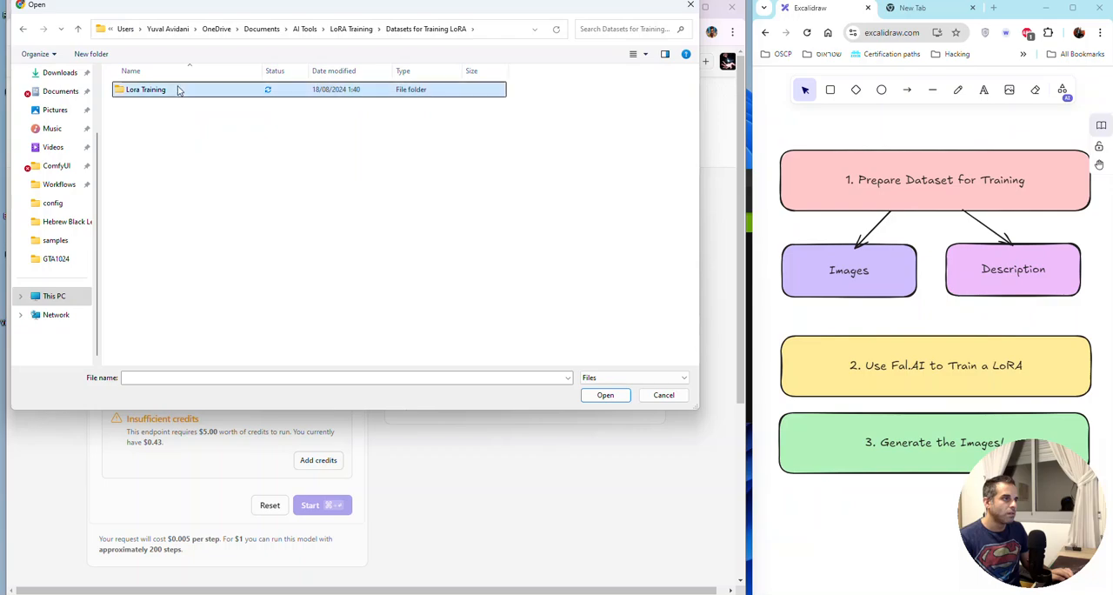
{"action": "double_click", "coordinate": [174, 90]}
{"action": "double_click", "coordinate": [174, 91]}
{"action": "key", "text": "alt+Left"}
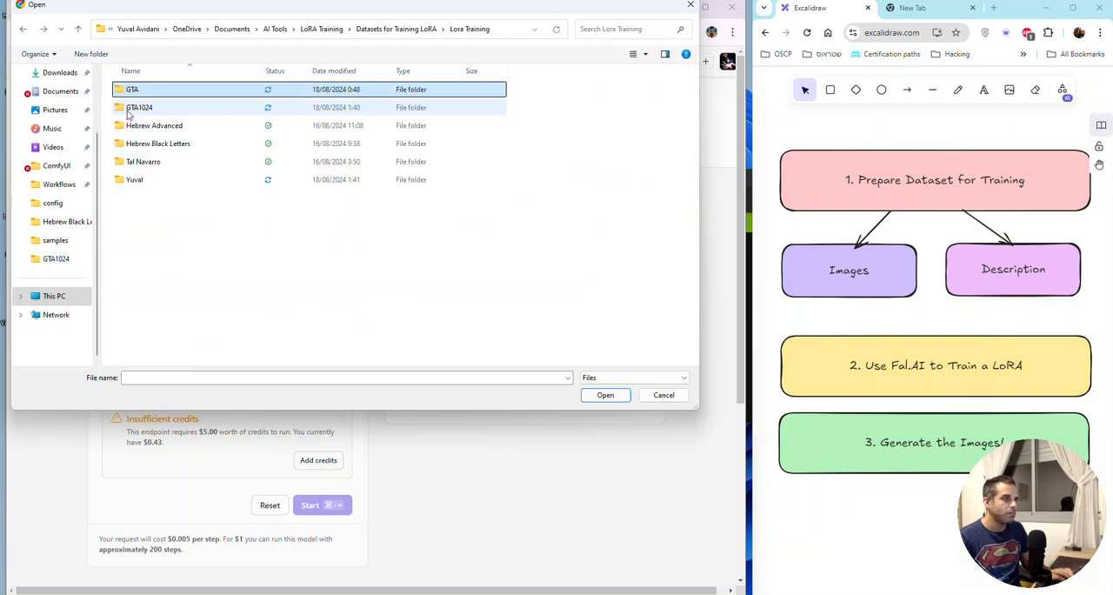
{"action": "left_click", "coordinate": [58, 73]}
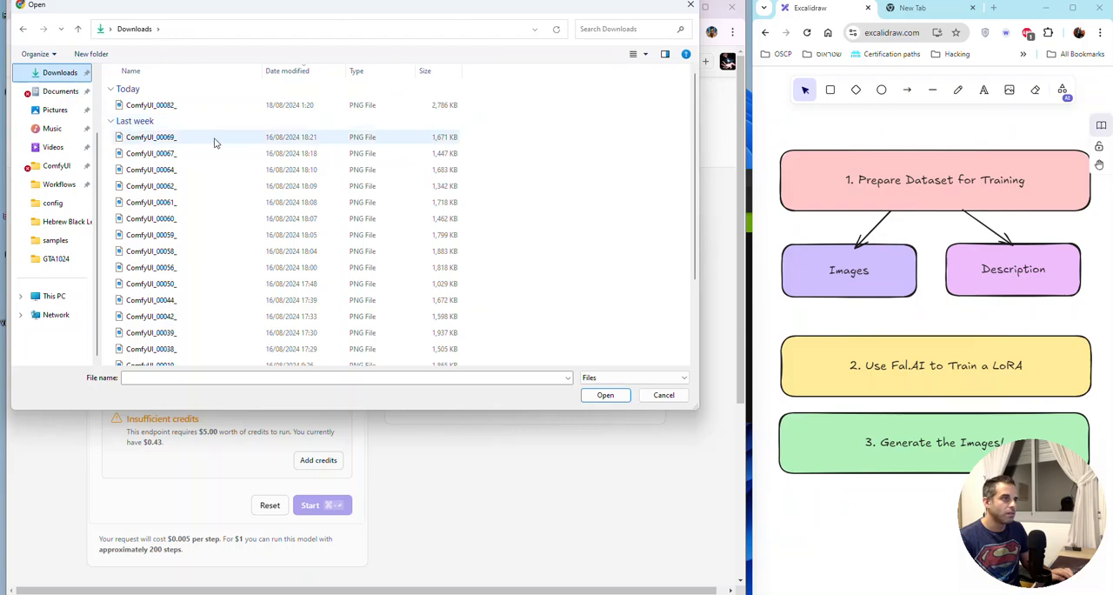
Step: Show all file types in the Downloads folder and try to load gta_images_and_descriptions as the training data
{"action": "left_click", "coordinate": [609, 377]}
{"action": "left_click", "coordinate": [586, 396]}
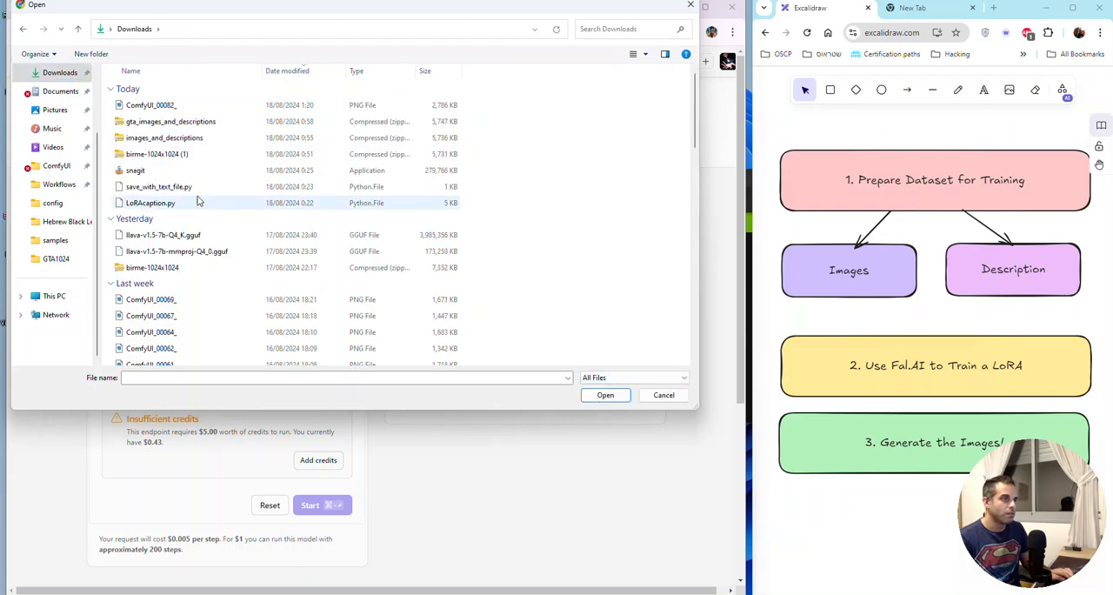
{"action": "double_click", "coordinate": [209, 123]}
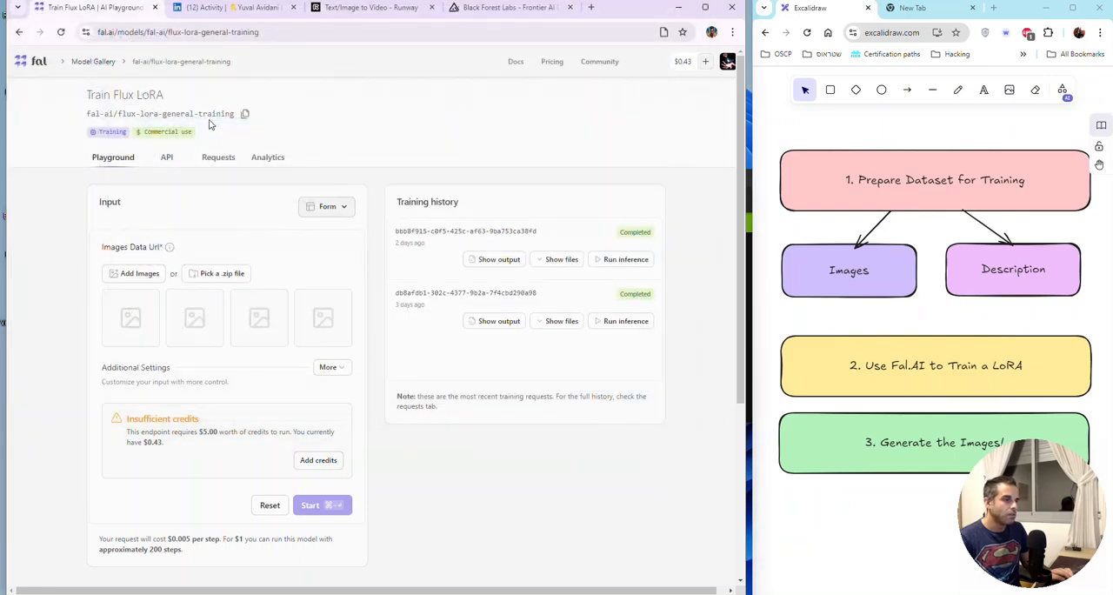
Step: Open the gta_images_and_descriptions archive from Downloads in Windows Explorer and copy all its files
{"action": "key", "text": "super+e"}
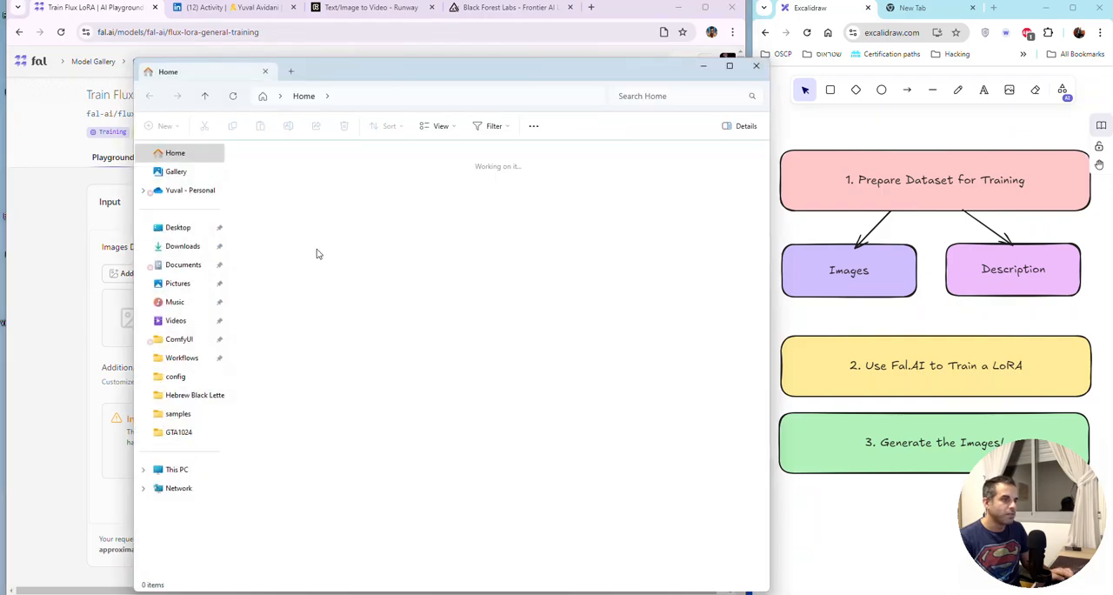
{"action": "left_click", "coordinate": [183, 247]}
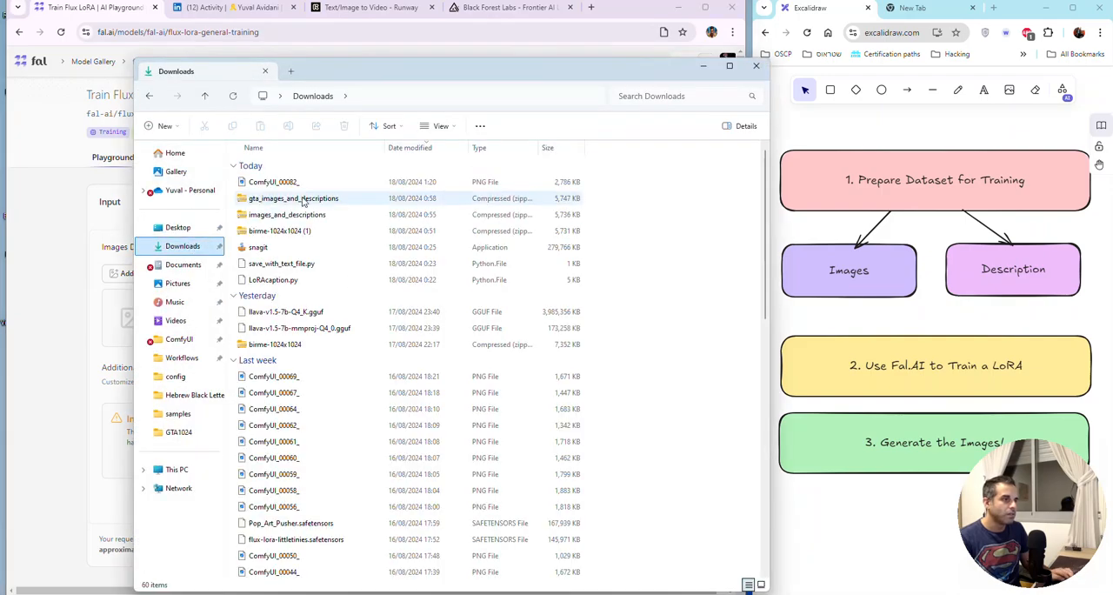
{"action": "right_click", "coordinate": [304, 202]}
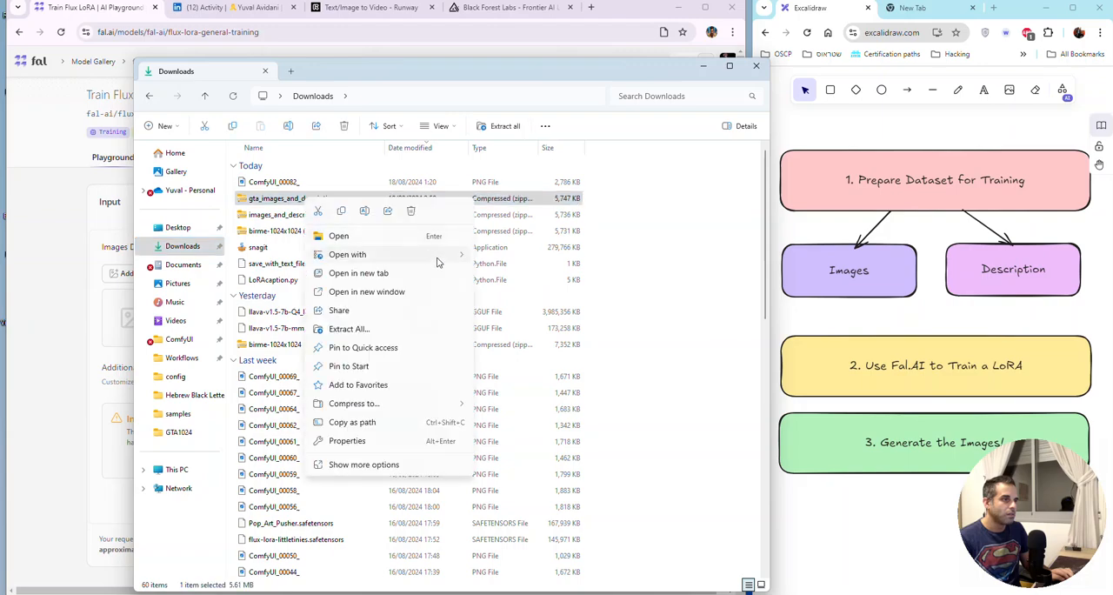
{"action": "mouse_move", "coordinate": [438, 262]}
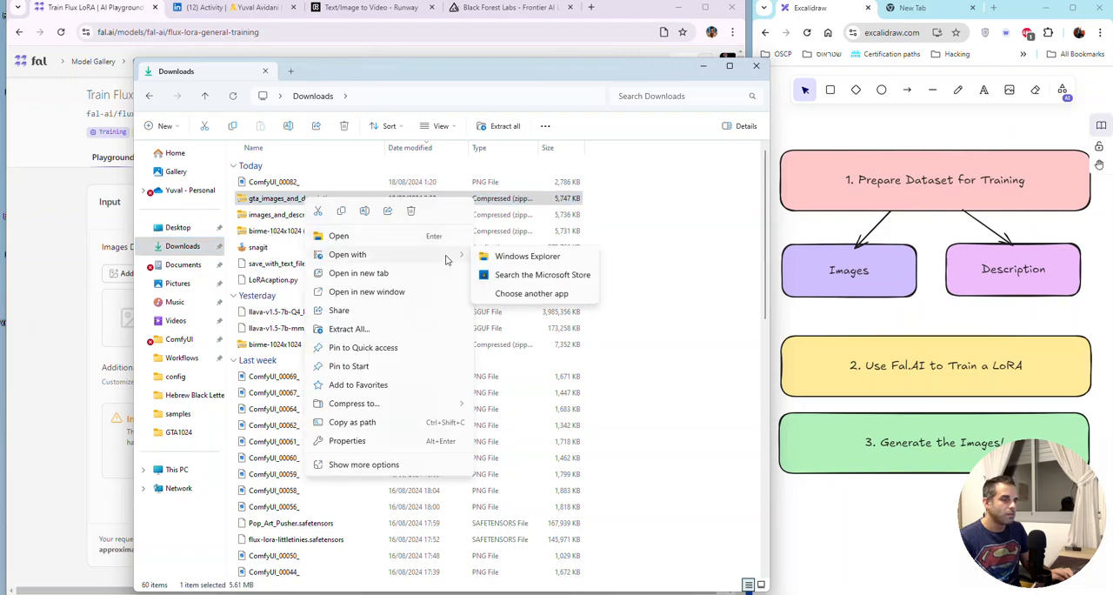
{"action": "left_click", "coordinate": [505, 257]}
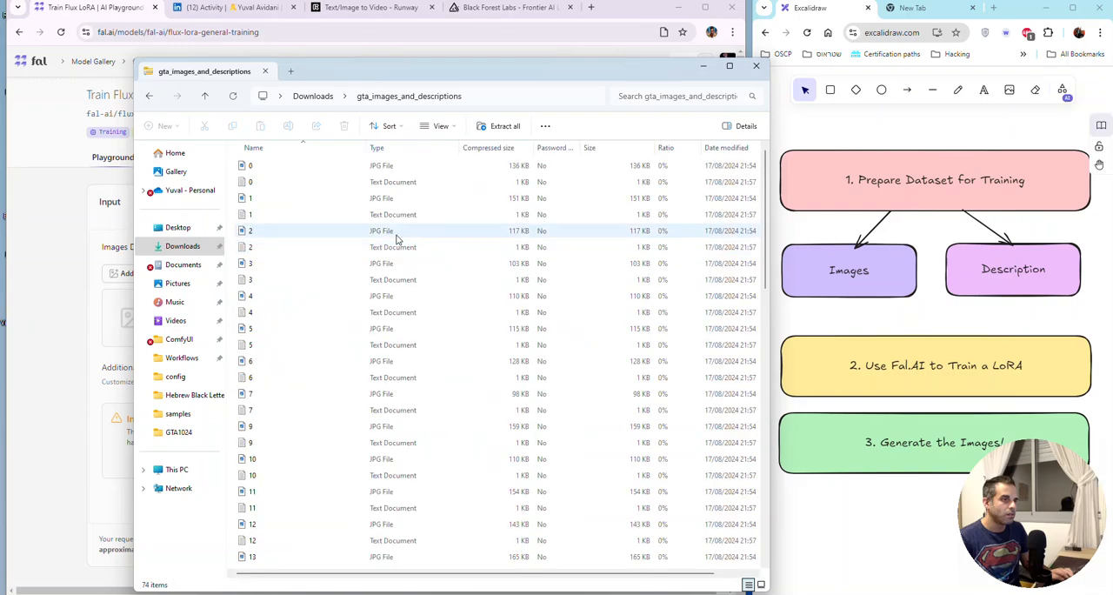
{"action": "key", "text": "ctrl+a"}
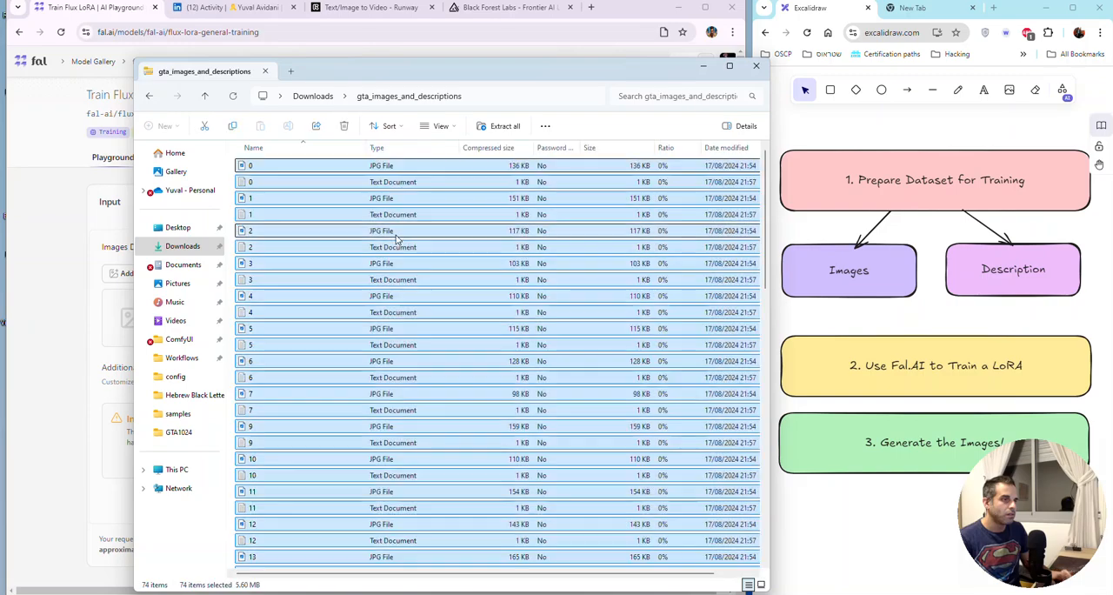
Step: Return to the Downloads folder and create a new folder named gtat in it
{"action": "left_click", "coordinate": [207, 96]}
{"action": "left_click", "coordinate": [626, 225]}
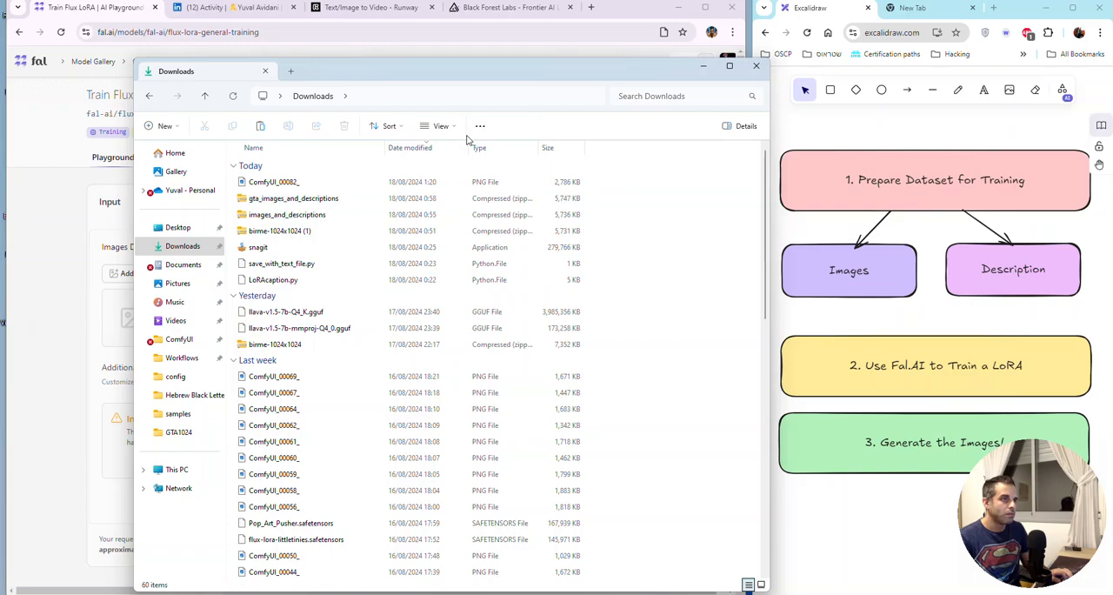
{"action": "left_click", "coordinate": [161, 126]}
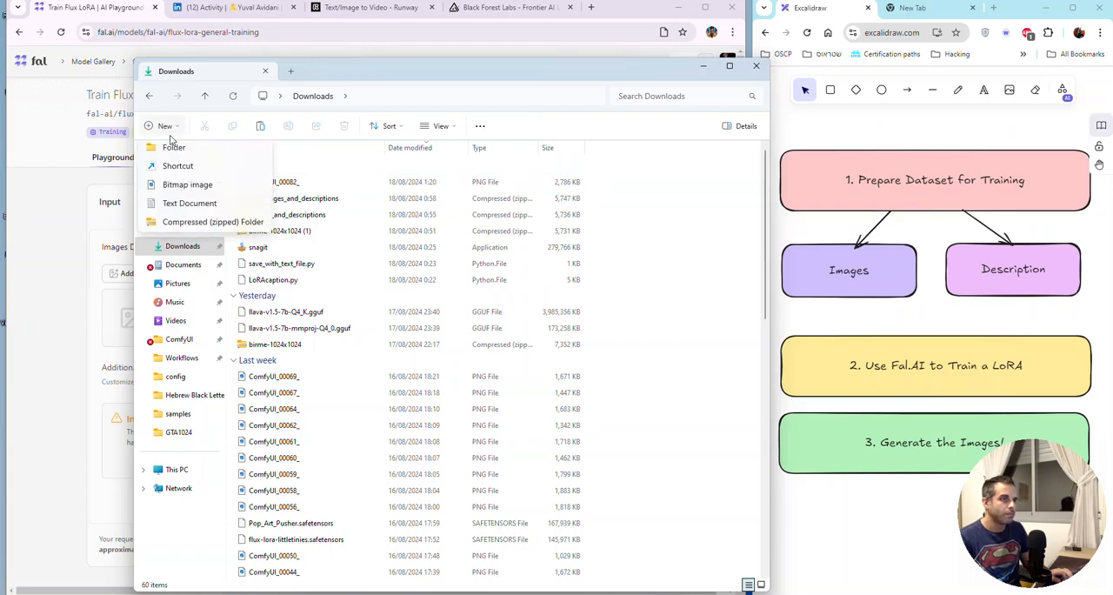
{"action": "left_click", "coordinate": [174, 153]}
{"action": "type", "text": "gt"}
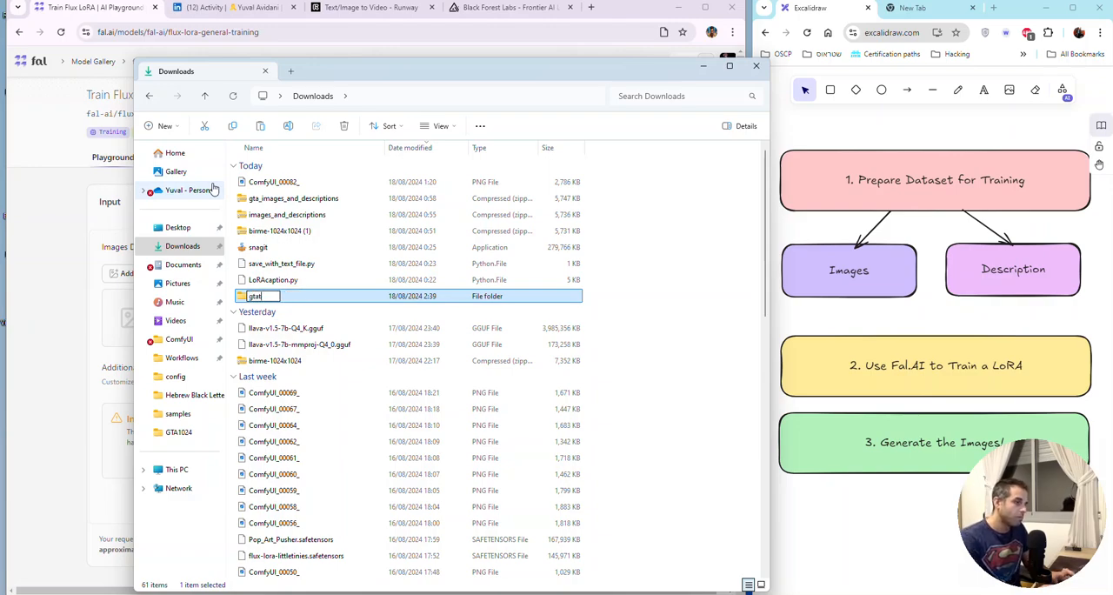
{"action": "type", "text": "at"}
{"action": "key", "text": "Return"}
Step: Paste the copied archive files into the gtat folder and sort them by name
{"action": "double_click", "coordinate": [305, 297]}
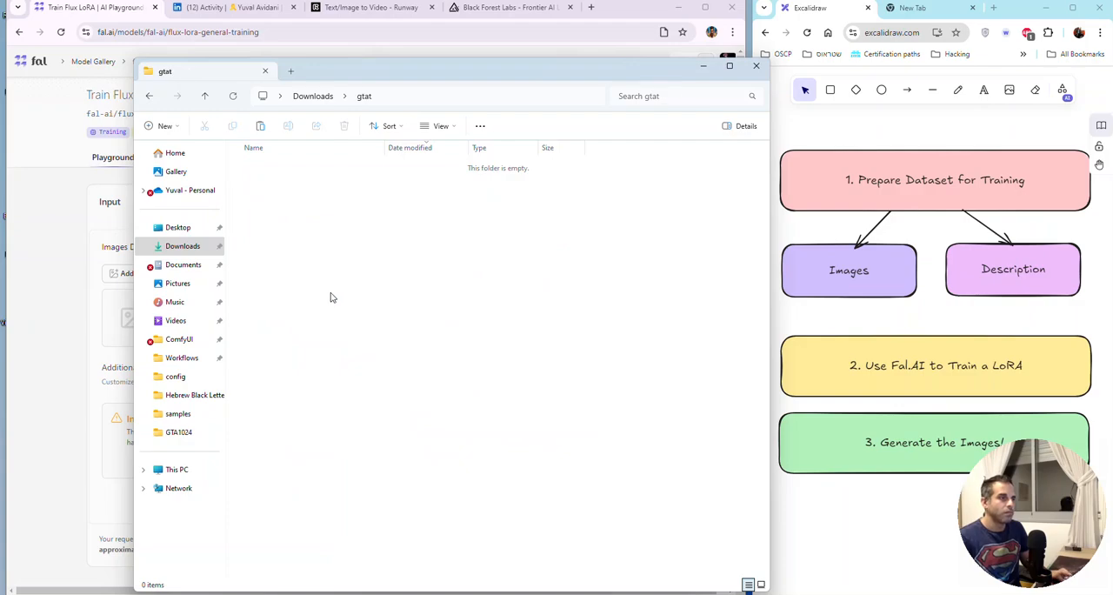
{"action": "key", "text": "ctrl+v"}
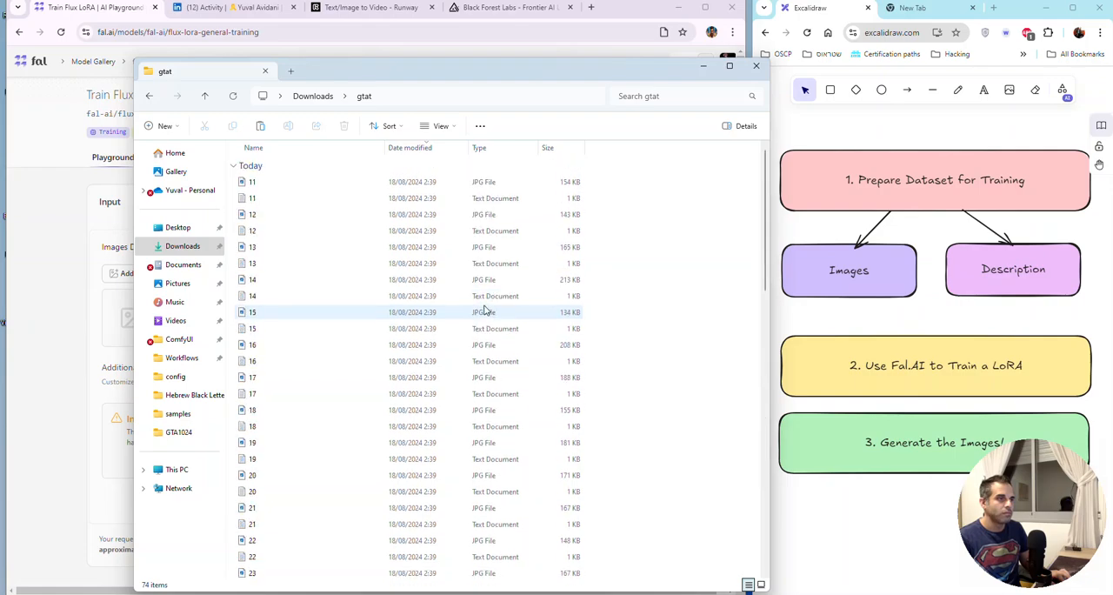
{"action": "left_click", "coordinate": [319, 143]}
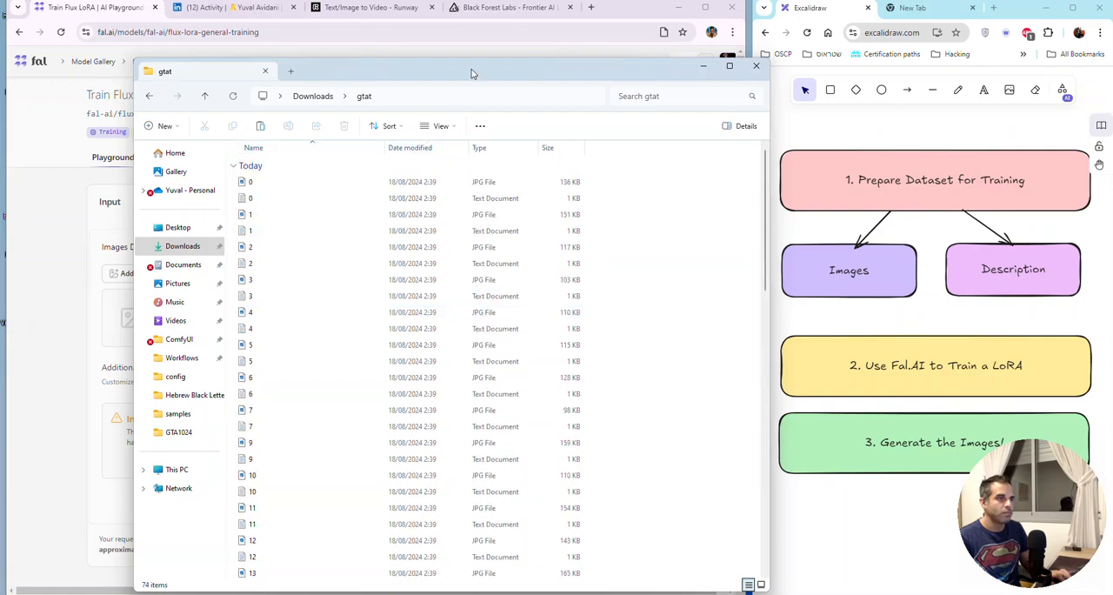
Step: Move the gtat folder window so the training form's image area stays visible, and look through its files
{"action": "left_click_drag", "start_coordinate": [507, 74], "coordinate": [600, 0]}
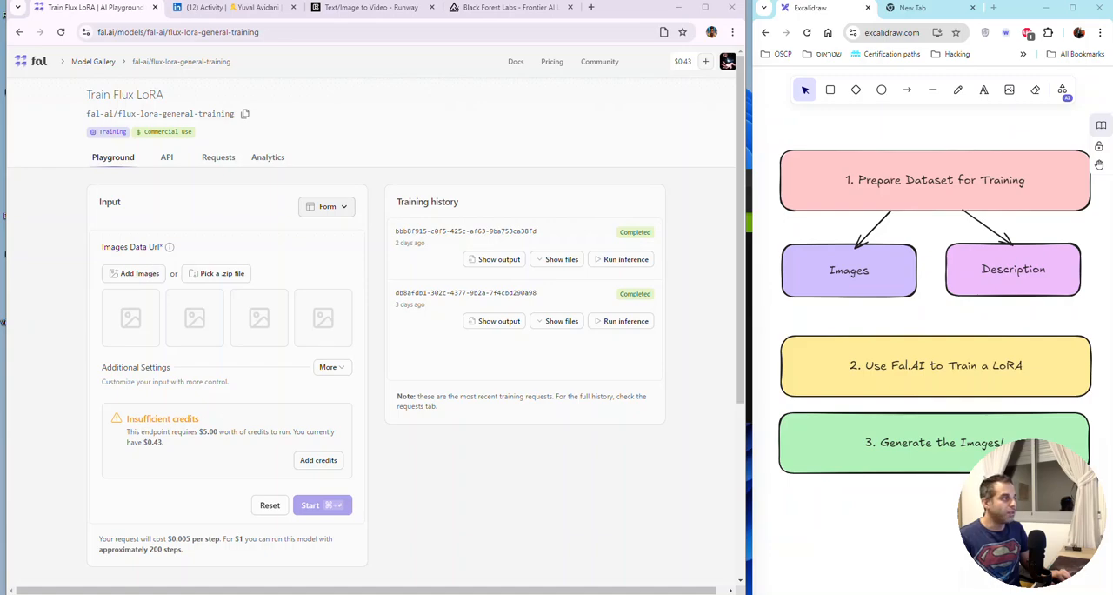
{"action": "left_click_drag", "start_coordinate": [0, 157], "coordinate": [729, 50]}
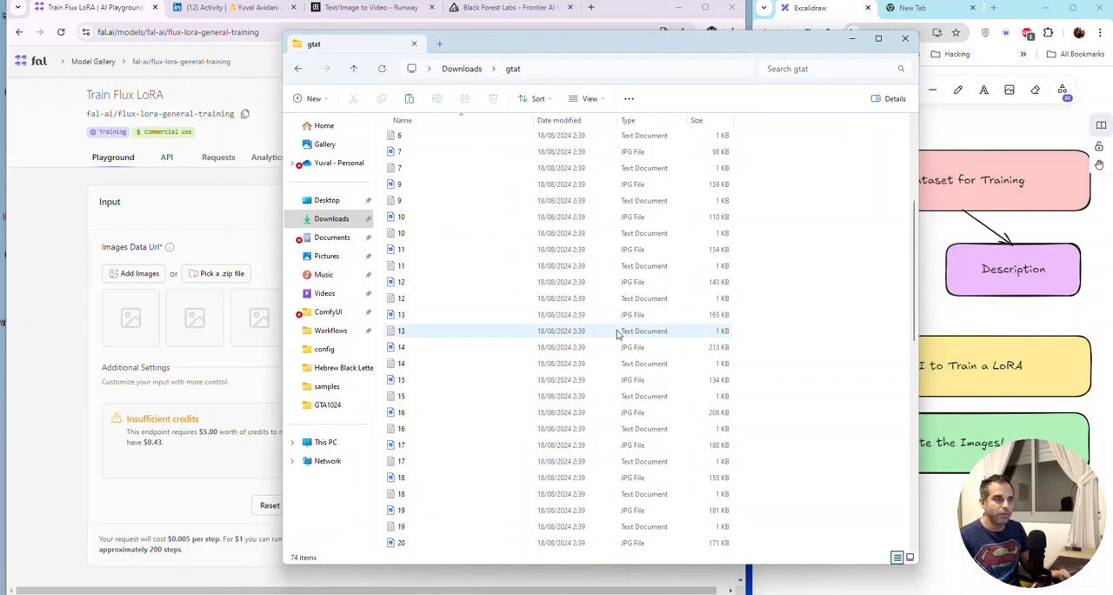
{"action": "scroll", "coordinate": [613, 348], "scroll_direction": "down", "scroll_amount": 12}
{"action": "scroll", "coordinate": [609, 363], "scroll_direction": "up", "scroll_amount": 7}
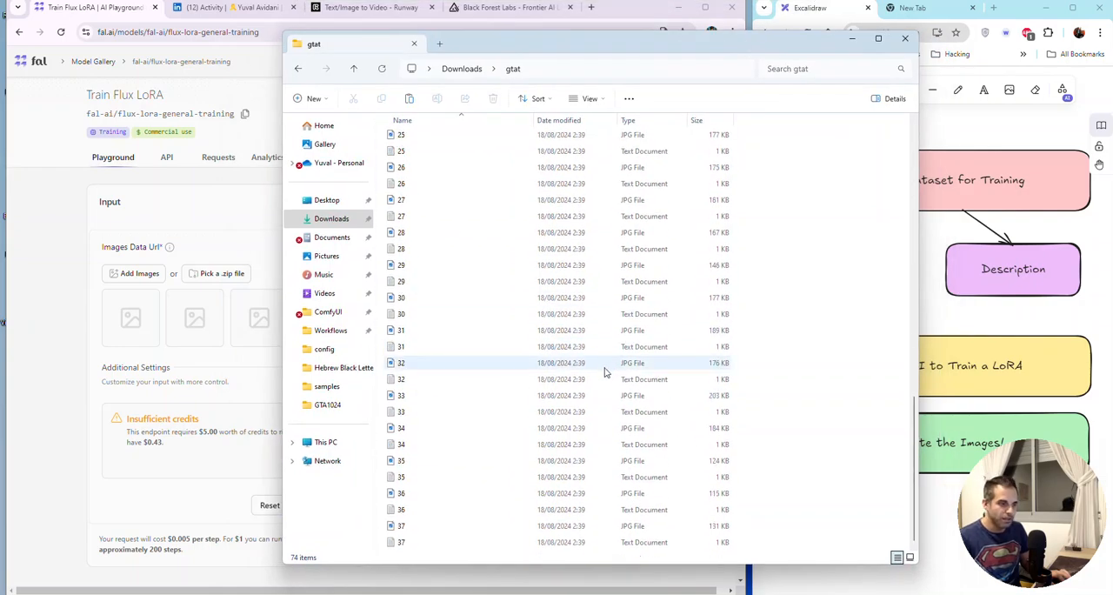
{"action": "scroll", "coordinate": [597, 363], "scroll_direction": "up", "scroll_amount": 5}
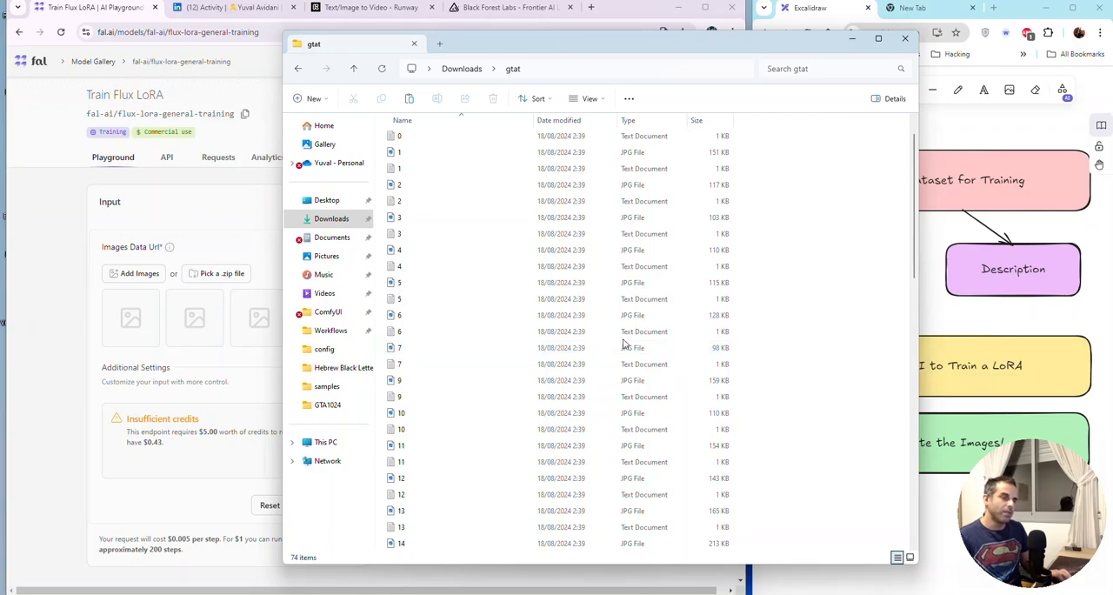
Step: Sort the gtat folder by type and permanently delete all its text documents, 0 through 37
{"action": "left_click", "coordinate": [647, 121]}
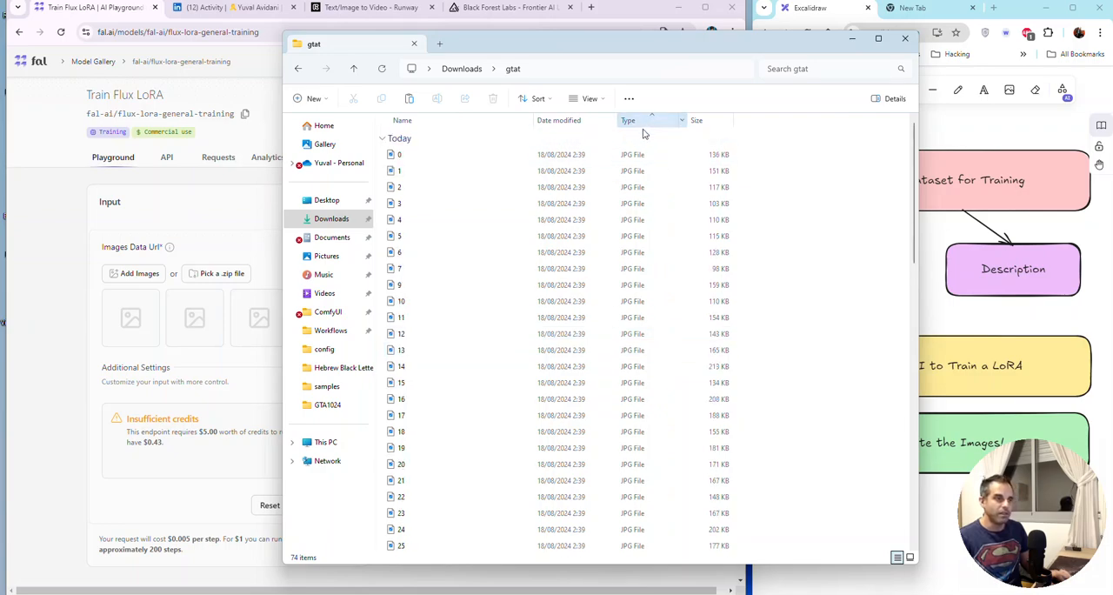
{"action": "scroll", "coordinate": [452, 413], "scroll_direction": "down", "scroll_amount": 5}
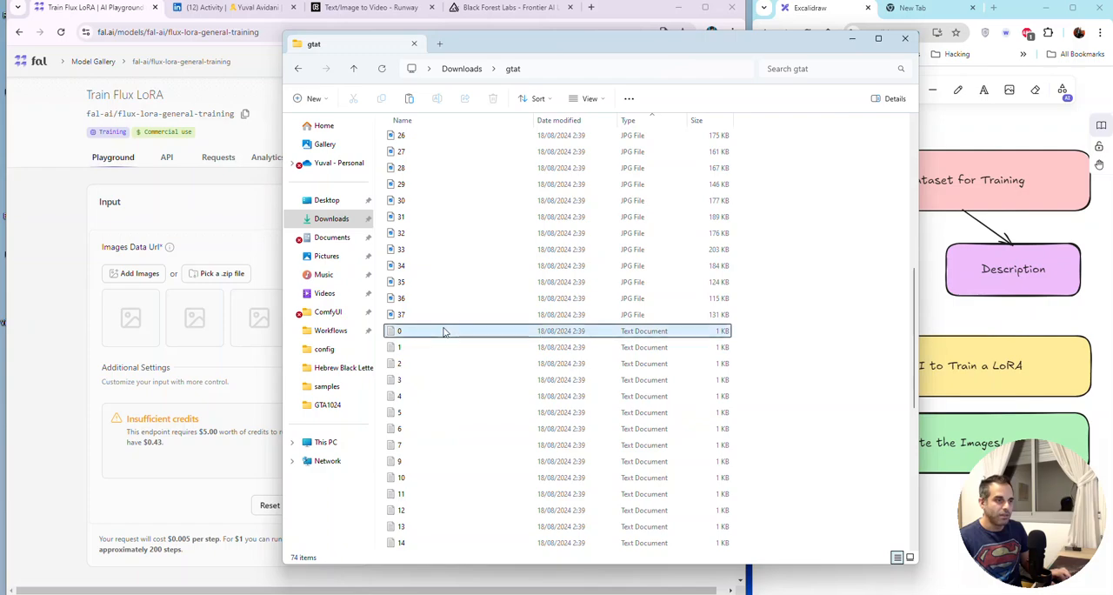
{"action": "scroll", "coordinate": [490, 398], "scroll_direction": "down", "scroll_amount": 8}
{"action": "left_click", "coordinate": [488, 516]}
{"action": "left_click", "coordinate": [477, 541], "text": "shift"}
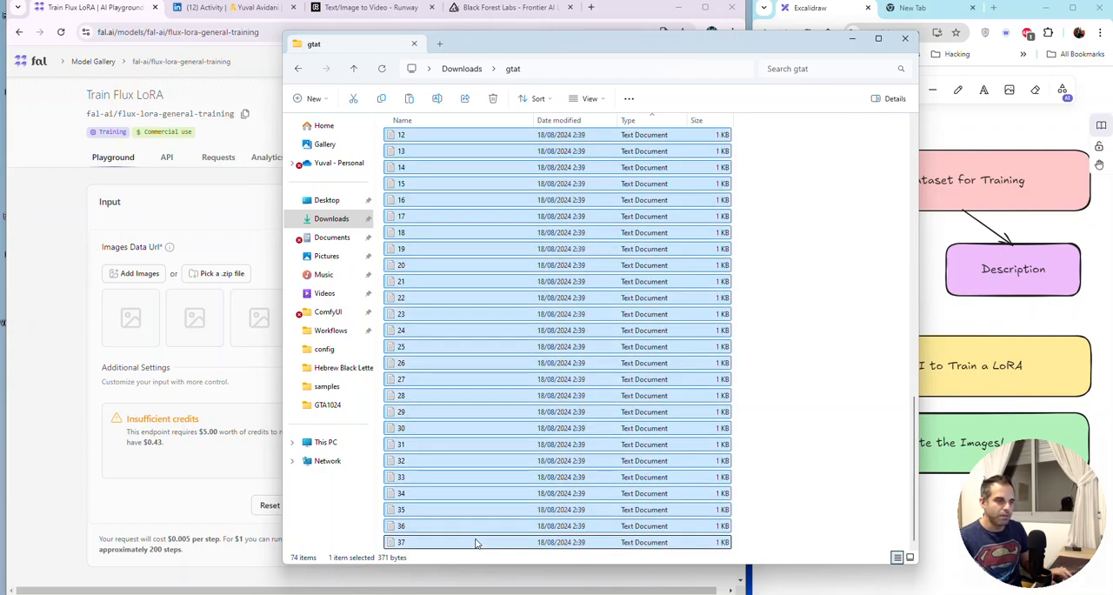
{"action": "key", "text": "shift+Delete"}
{"action": "key", "text": "Return"}
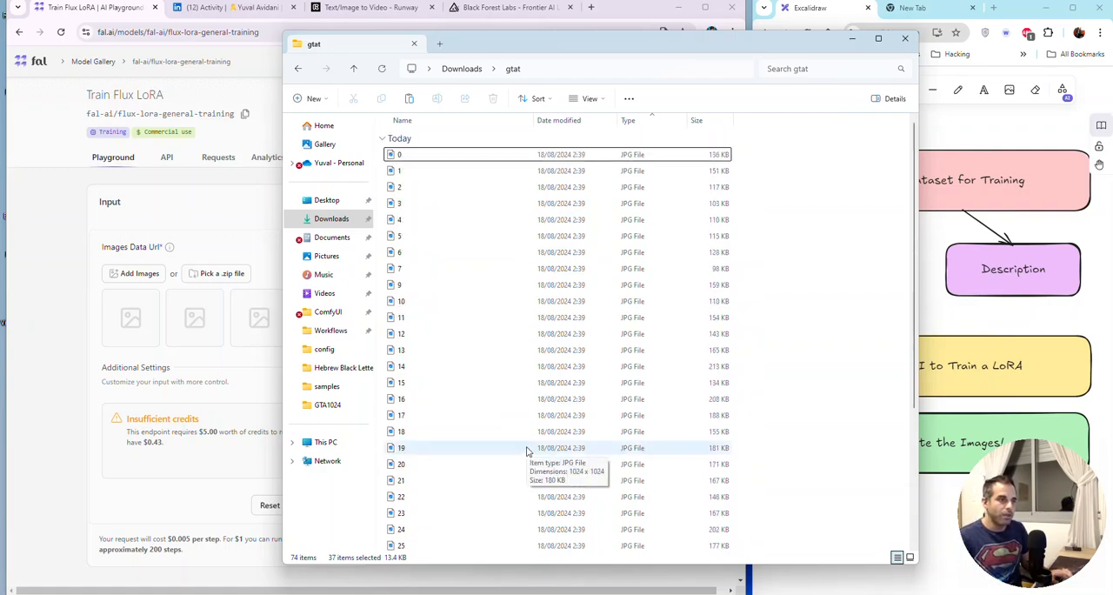
Step: Add all JPG images from the gtat folder to Images Data Url in the training form
{"action": "left_click", "coordinate": [459, 219]}
{"action": "key", "text": "ctrl+a"}
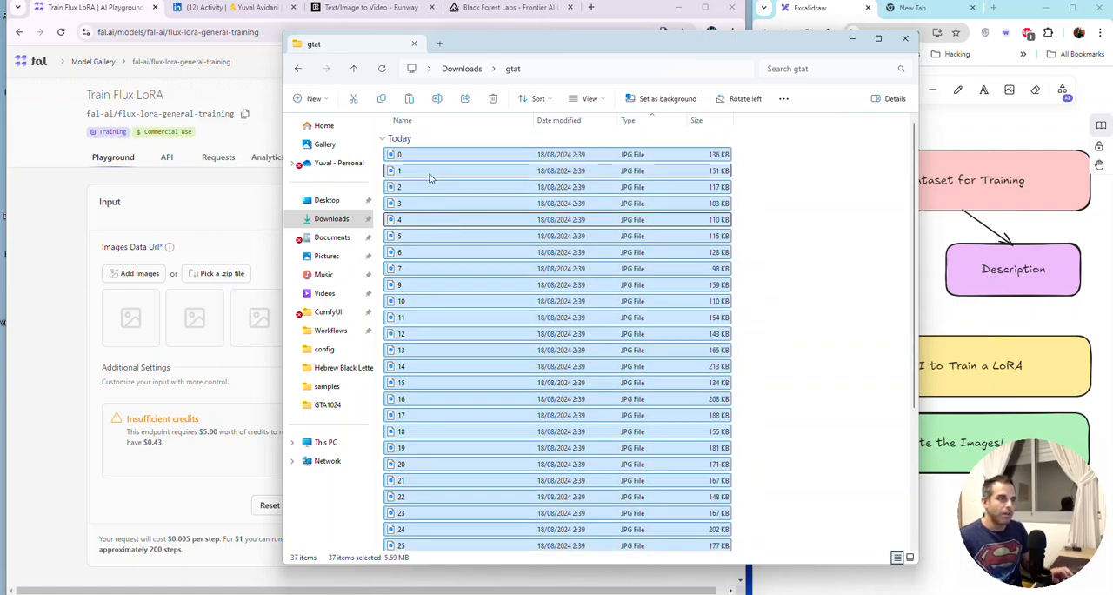
{"action": "left_click_drag", "start_coordinate": [447, 154], "coordinate": [148, 330]}
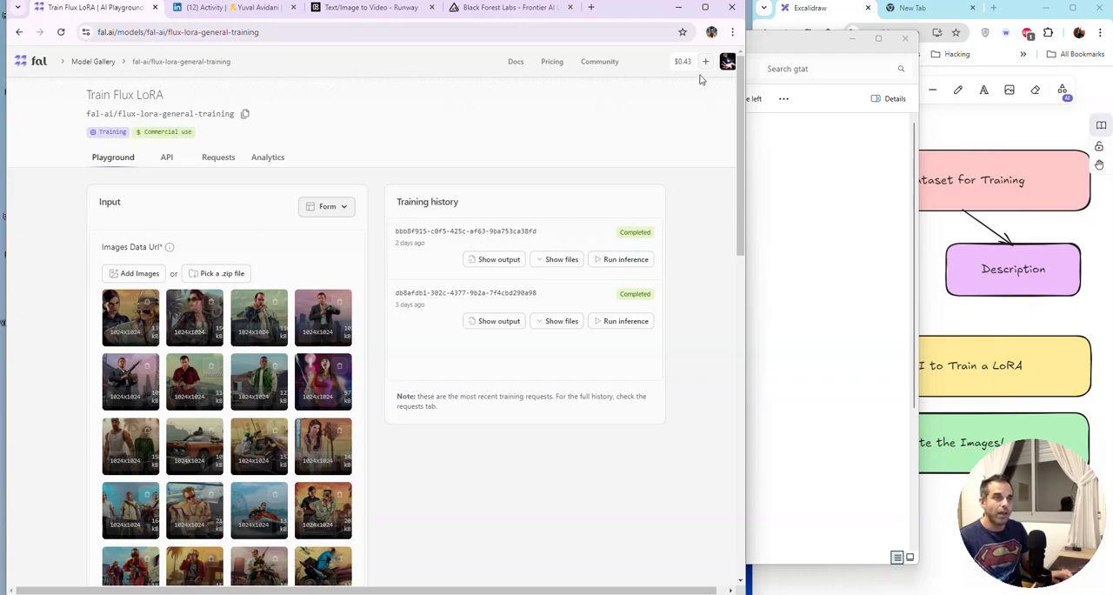
Step: Expand the Additional Settings of the Flux LoRA training form
{"action": "scroll", "coordinate": [402, 313], "scroll_direction": "down", "scroll_amount": 15}
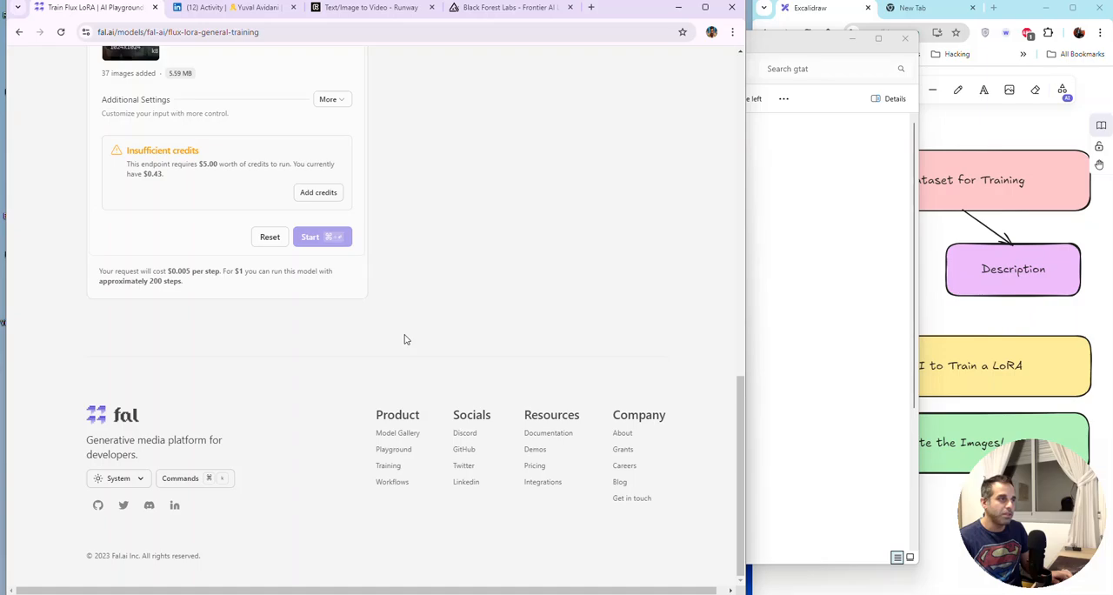
{"action": "left_click", "coordinate": [341, 101]}
{"action": "scroll", "coordinate": [465, 209], "scroll_direction": "up", "scroll_amount": 15}
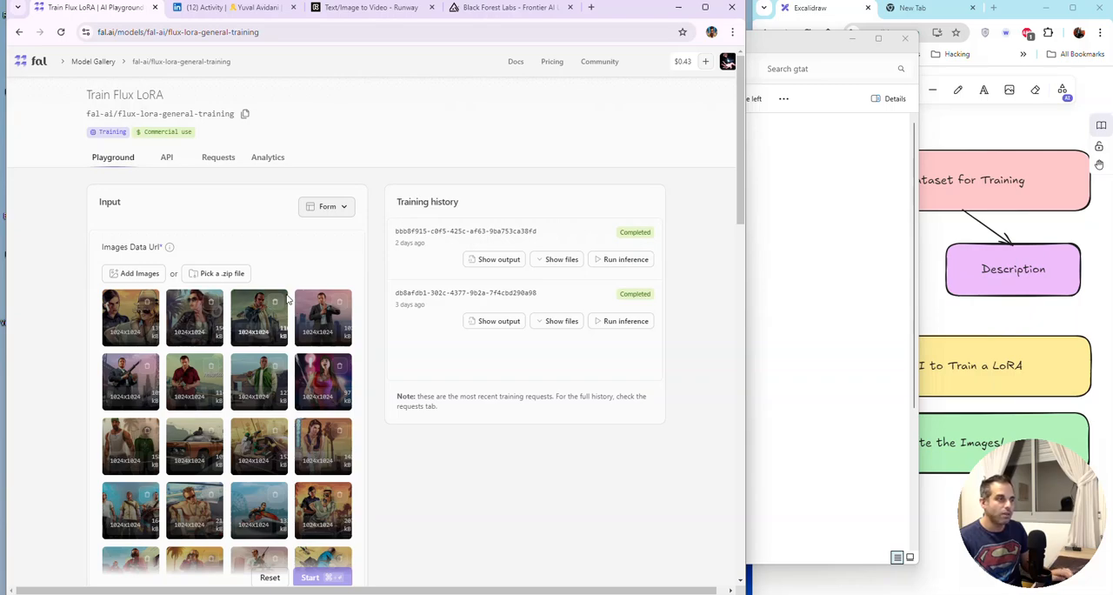
Step: Examine the uploaded images and the additional settings, including Data Archive Format, Captions File Url, Steps, Rank and Learning Rate
{"action": "scroll", "coordinate": [289, 300], "scroll_direction": "down", "scroll_amount": 6}
{"action": "scroll", "coordinate": [323, 300], "scroll_direction": "down", "scroll_amount": 4}
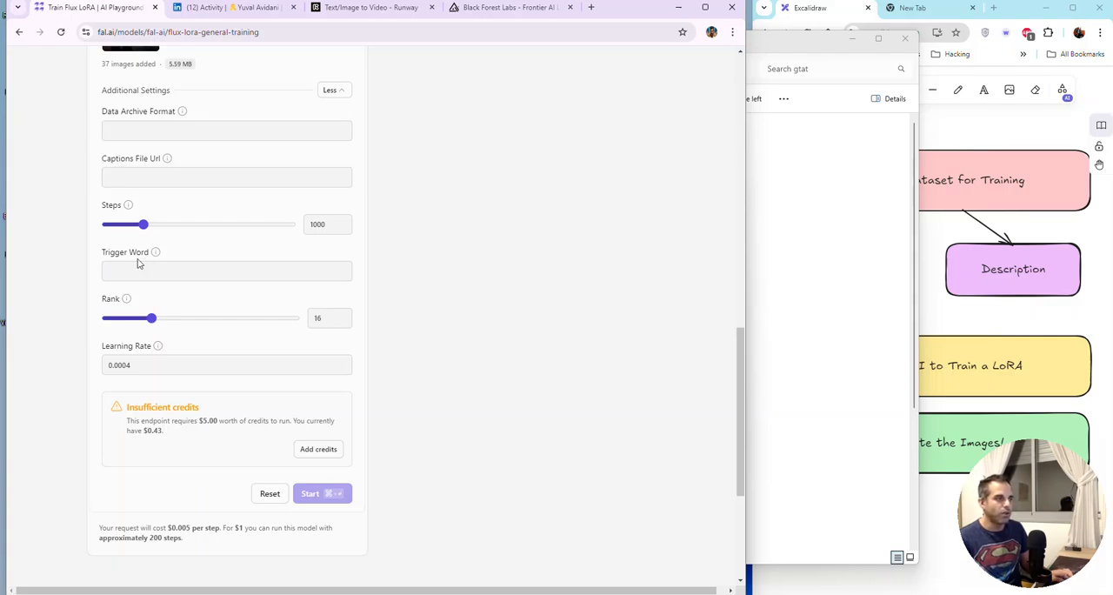
{"action": "mouse_move", "coordinate": [168, 166]}
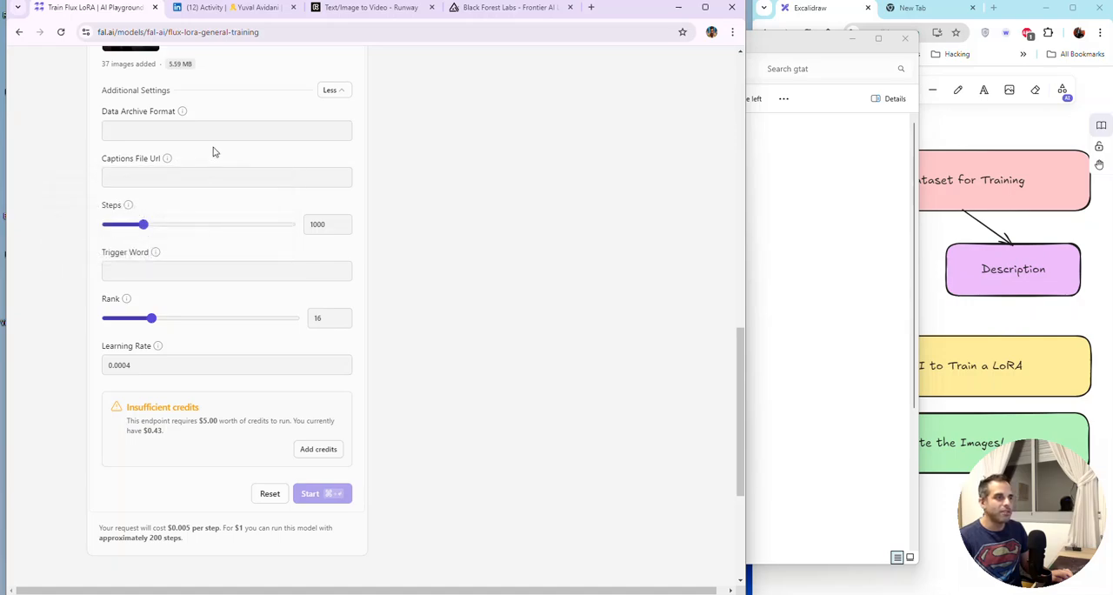
{"action": "mouse_move", "coordinate": [183, 112]}
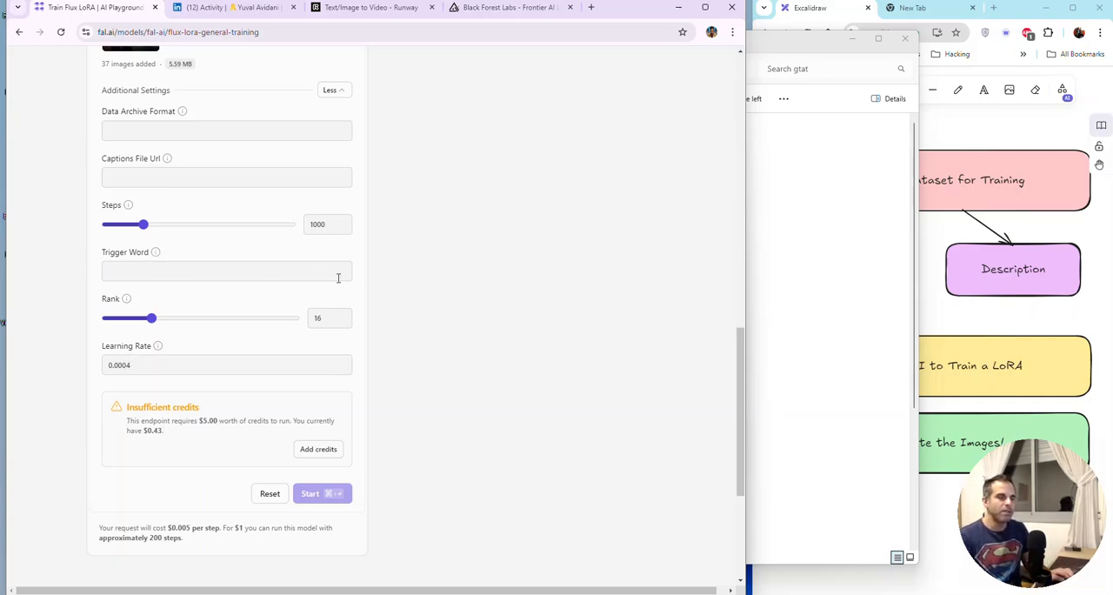
{"action": "scroll", "coordinate": [460, 304], "scroll_direction": "down", "scroll_amount": 3}
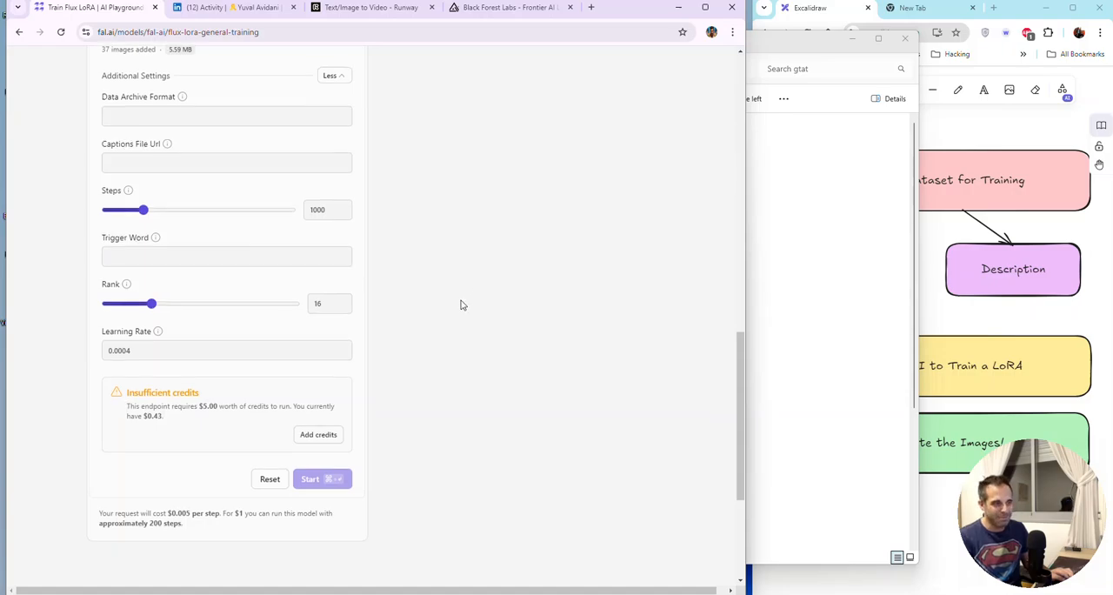
{"action": "scroll", "coordinate": [460, 304], "scroll_direction": "up", "scroll_amount": 15}
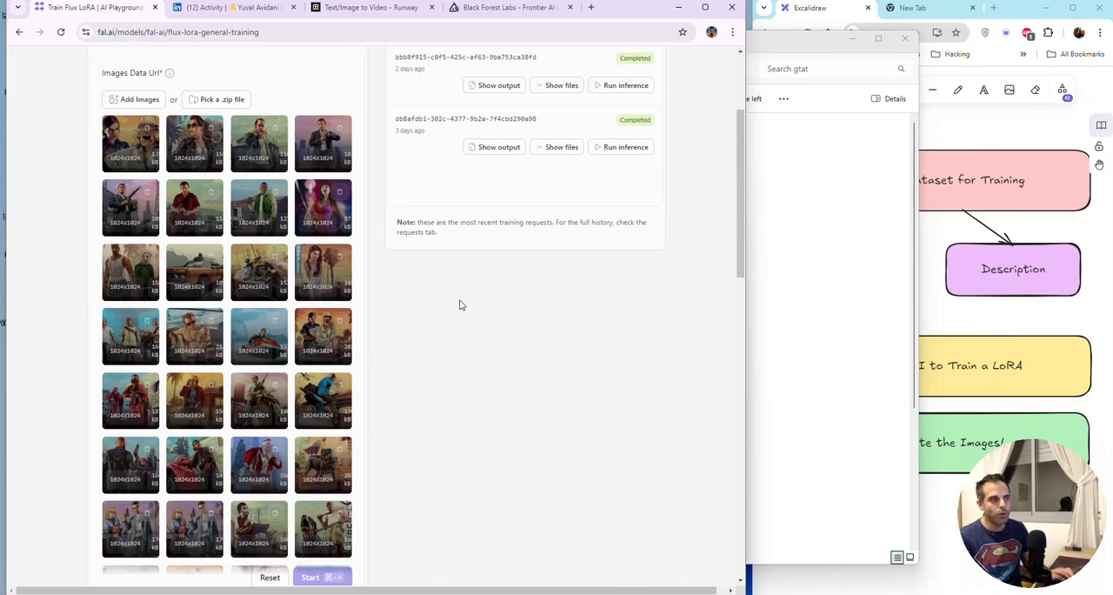
{"action": "scroll", "coordinate": [376, 259], "scroll_direction": "down", "scroll_amount": 6}
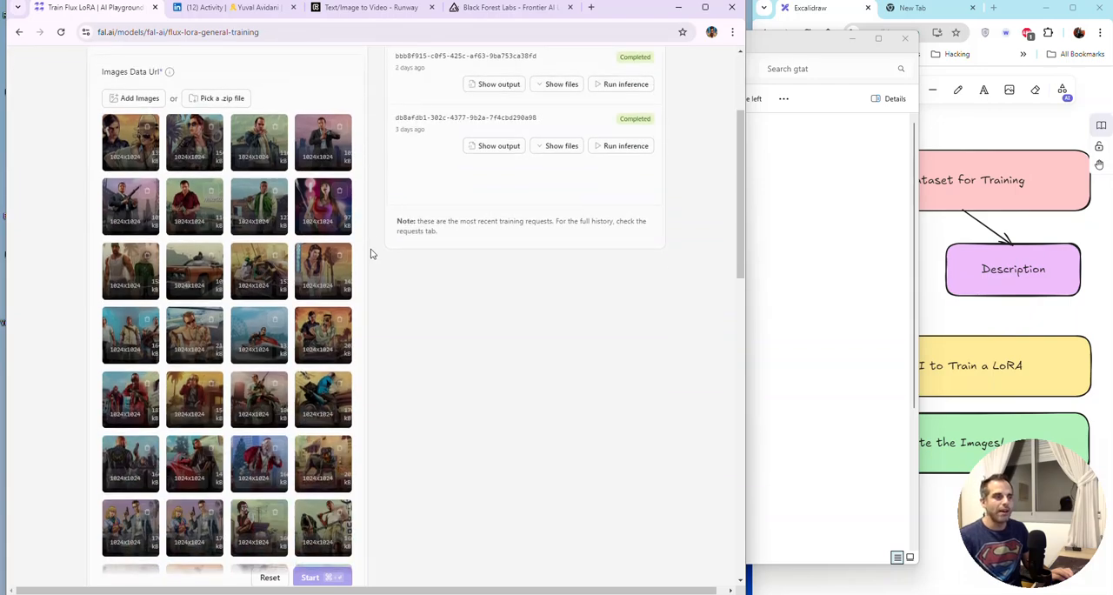
{"action": "scroll", "coordinate": [372, 264], "scroll_direction": "down", "scroll_amount": 4}
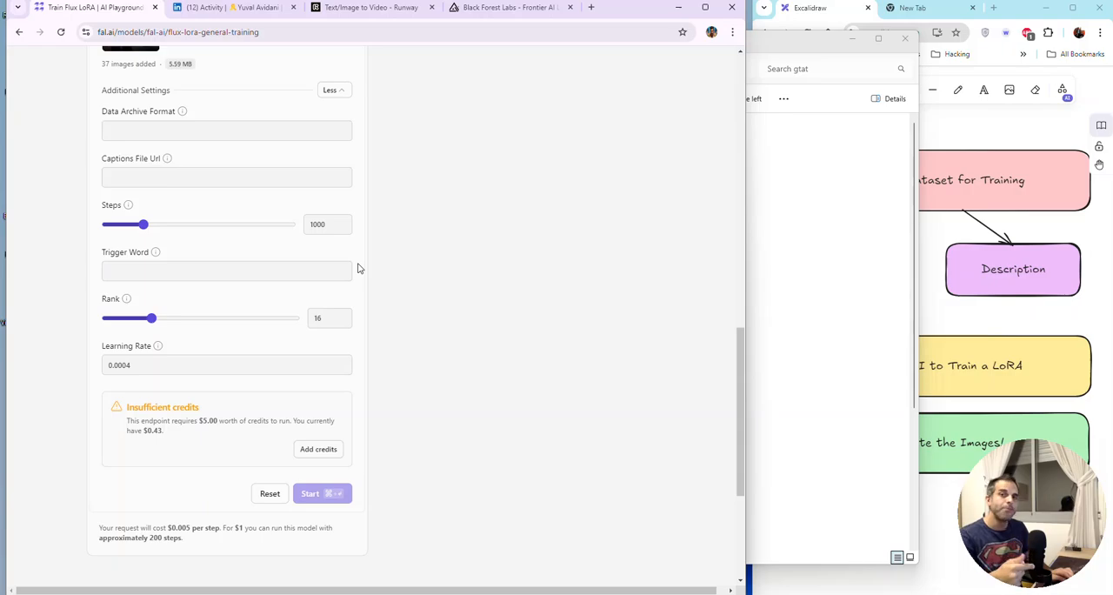
Step: Enter gtabyuvai as the Trigger Word in the training form and close the gtat folder window
{"action": "left_click", "coordinate": [271, 268]}
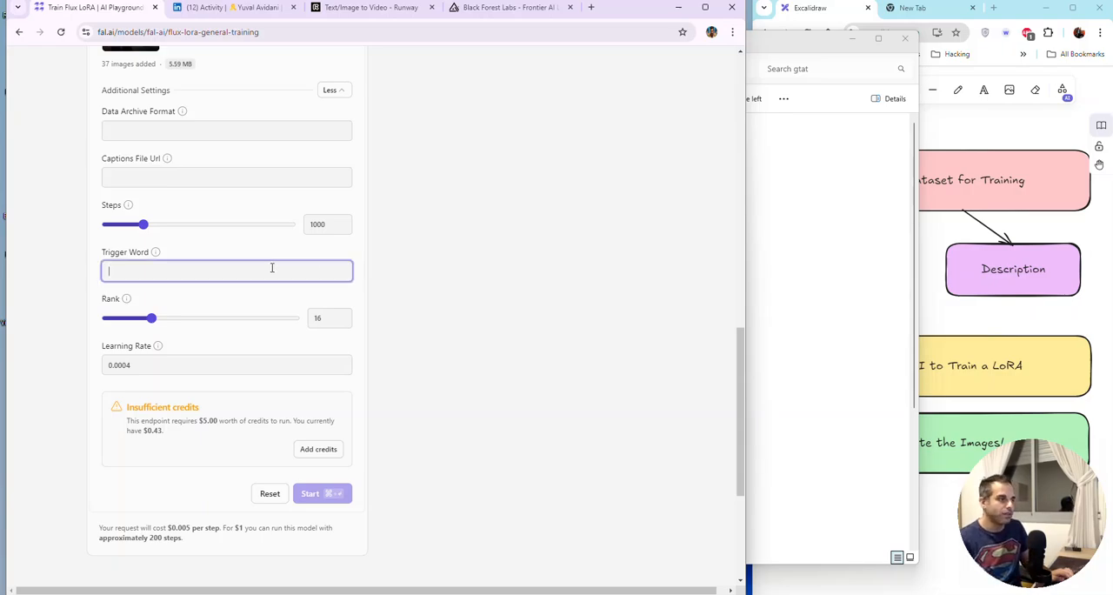
{"action": "type", "text": "y"}
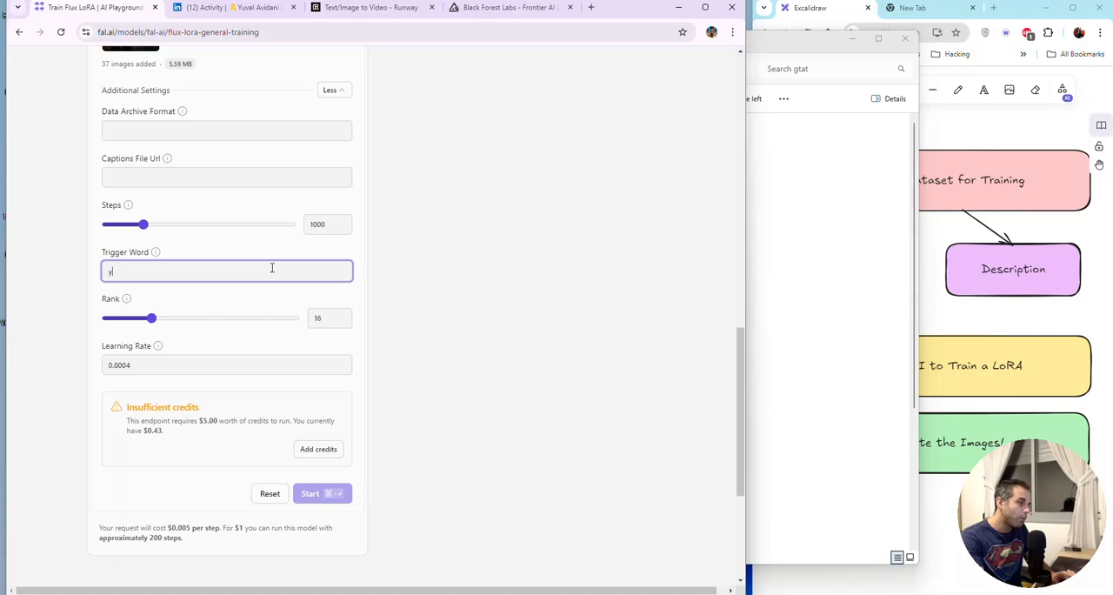
{"action": "type", "text": "uvalgta"}
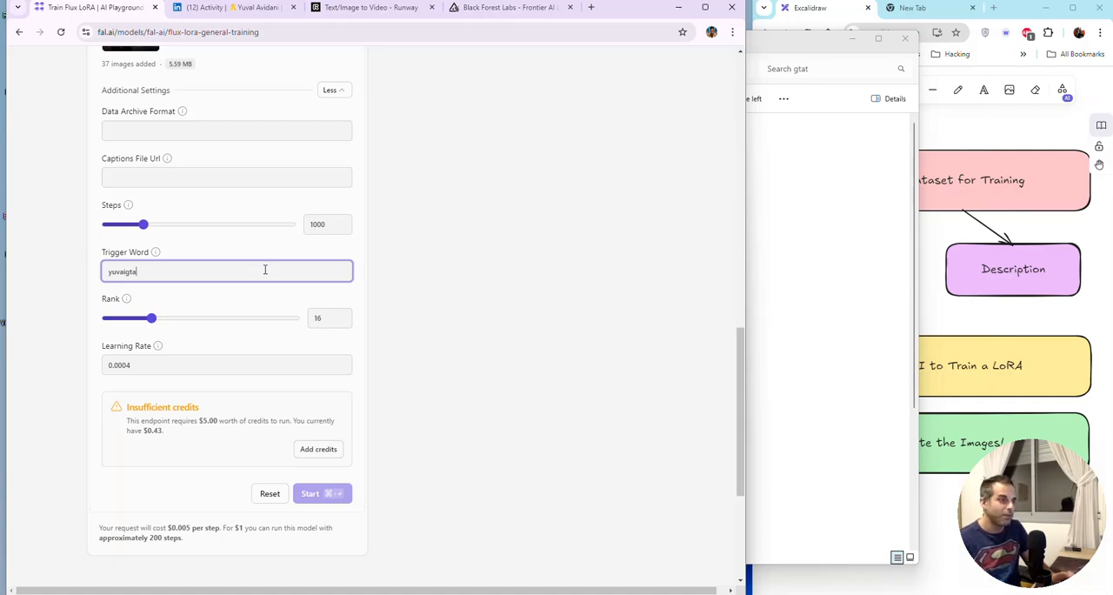
{"action": "double_click", "coordinate": [266, 270]}
{"action": "type", "text": "gtab"}
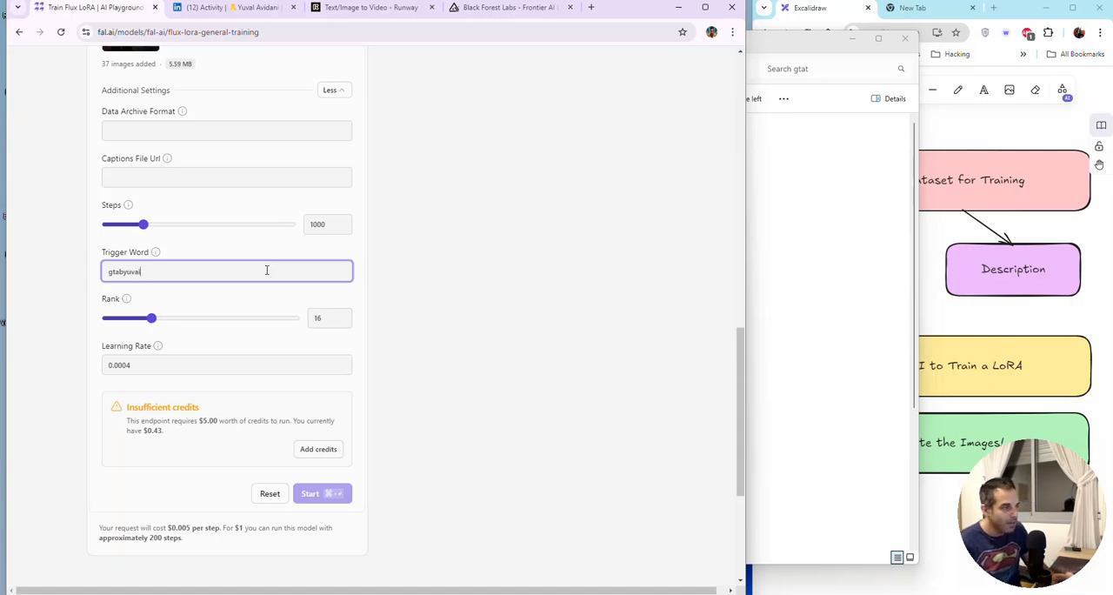
{"action": "double_click", "coordinate": [267, 269]}
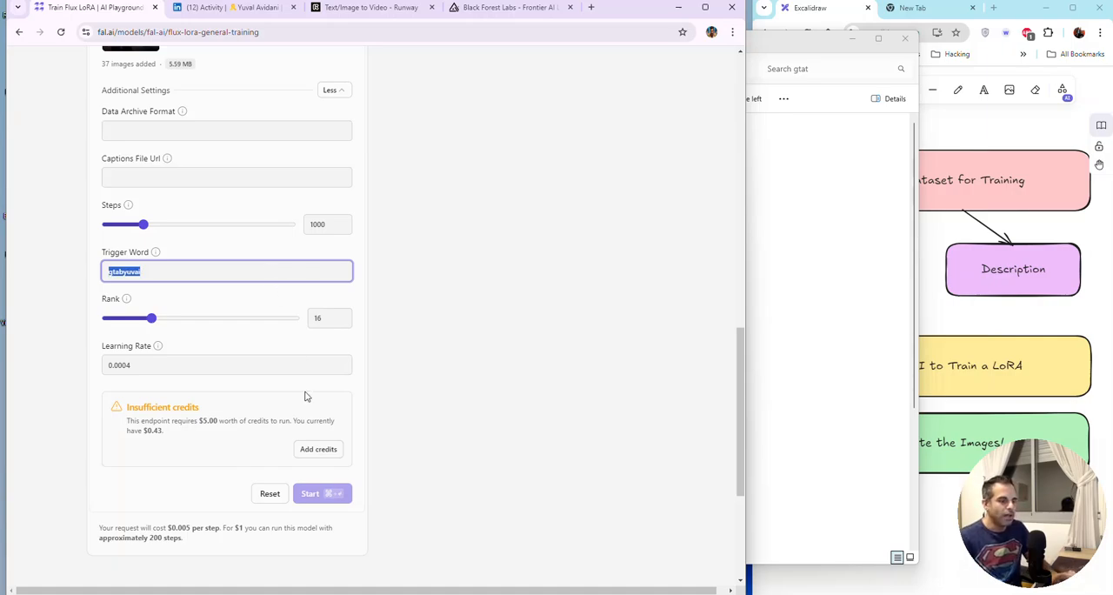
{"action": "left_click", "coordinate": [909, 42]}
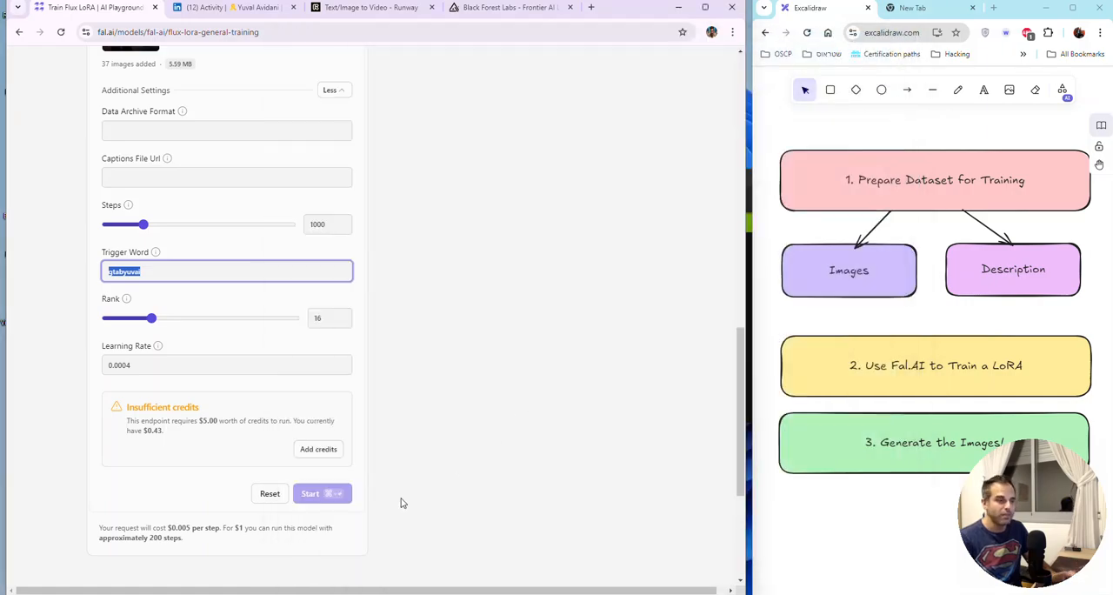
Step: Add $10 of credits to the account through the billing page's checkout and return to Billing
{"action": "left_click", "coordinate": [324, 455]}
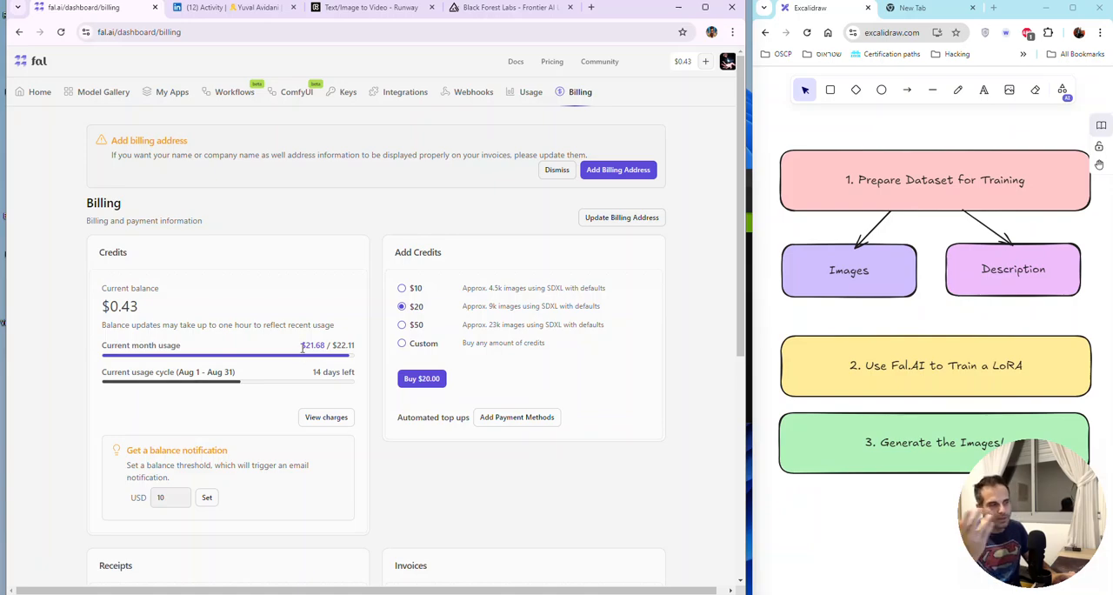
{"action": "left_click", "coordinate": [403, 289]}
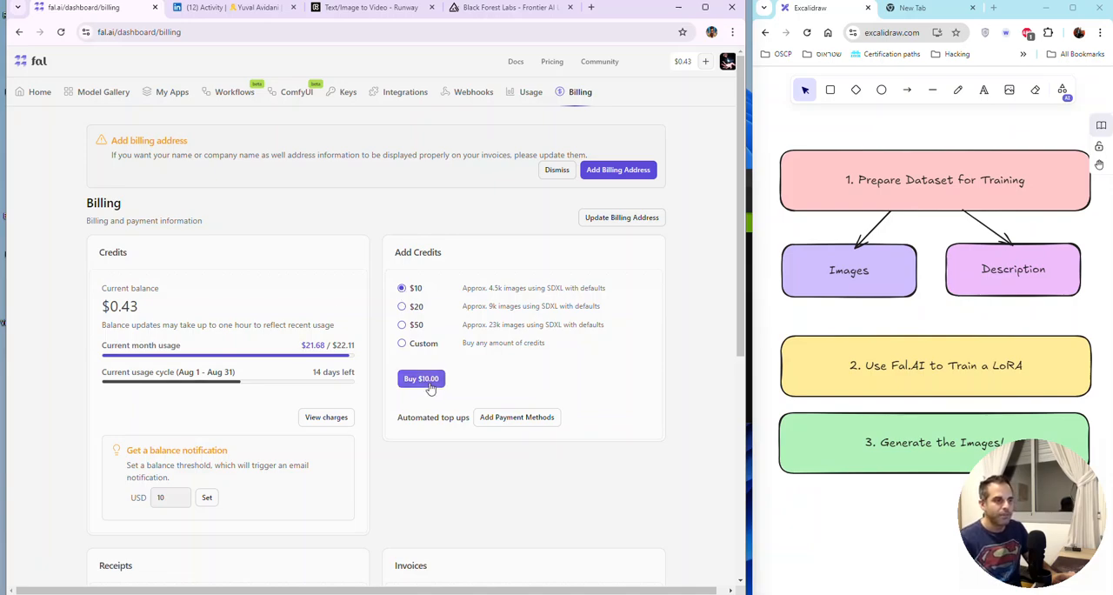
{"action": "left_click", "coordinate": [421, 379]}
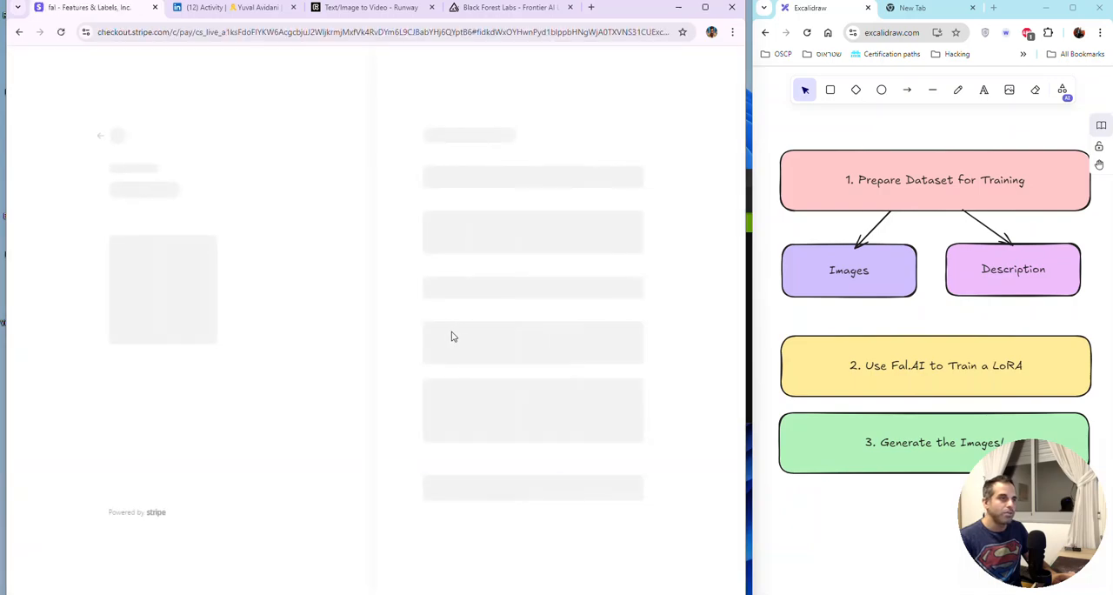
{"action": "key", "text": "alt+Left"}
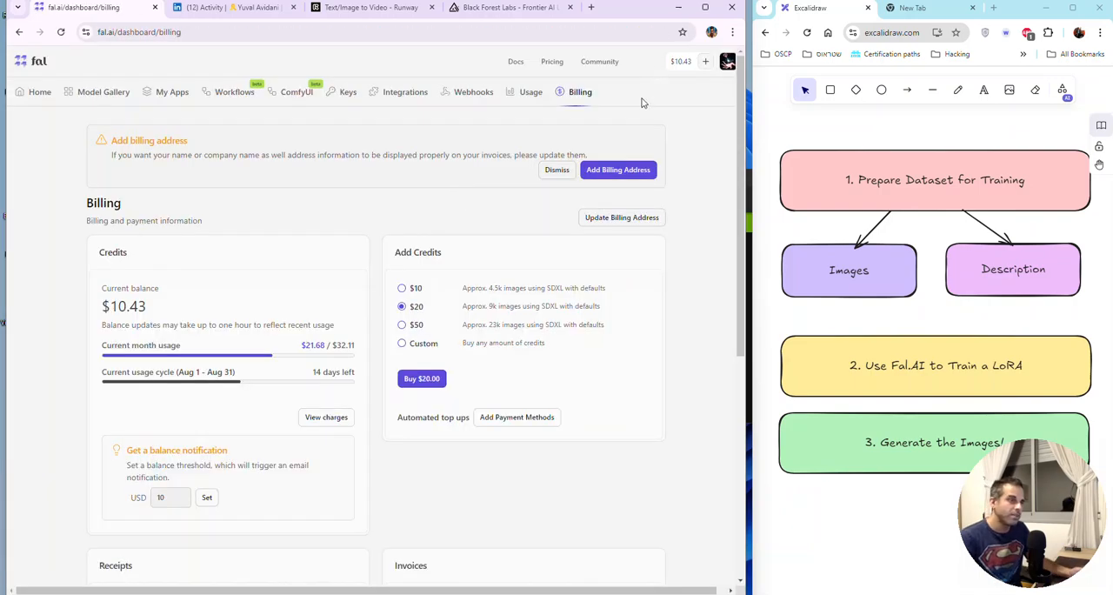
Step: Look over the receipts and invoices on the billing page and dismiss the billing address notice
{"action": "scroll", "coordinate": [549, 369], "scroll_direction": "down", "scroll_amount": 3}
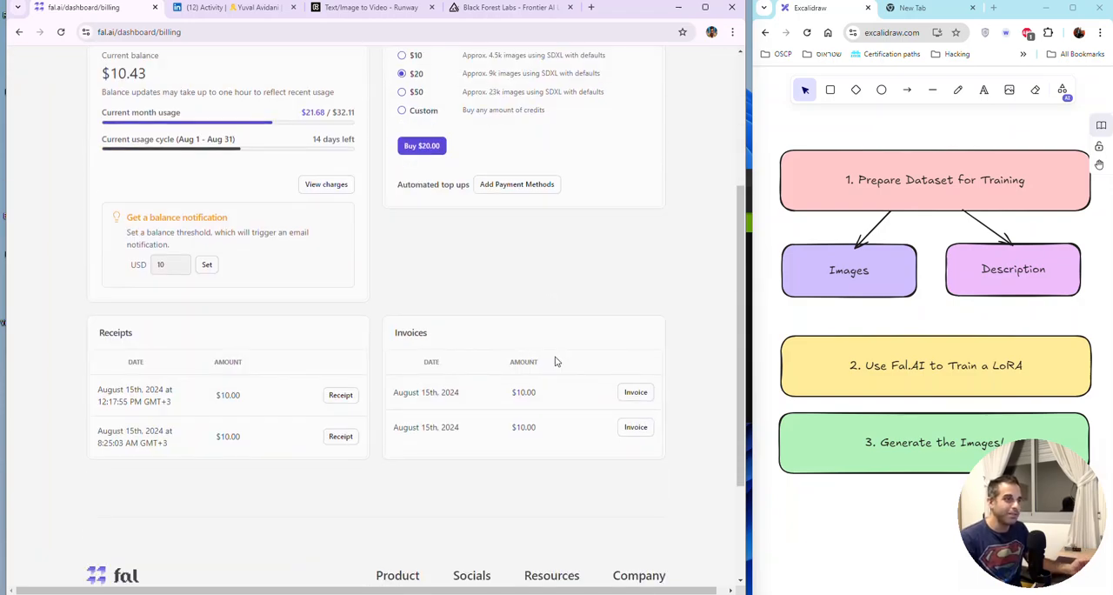
{"action": "scroll", "coordinate": [556, 361], "scroll_direction": "up", "scroll_amount": 3}
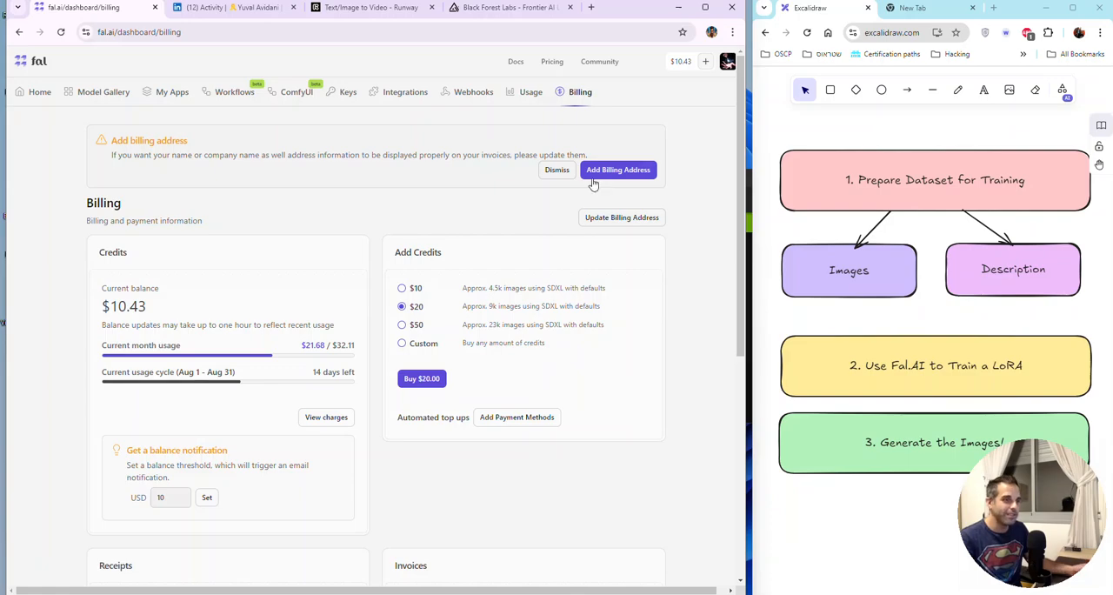
{"action": "left_click", "coordinate": [555, 171]}
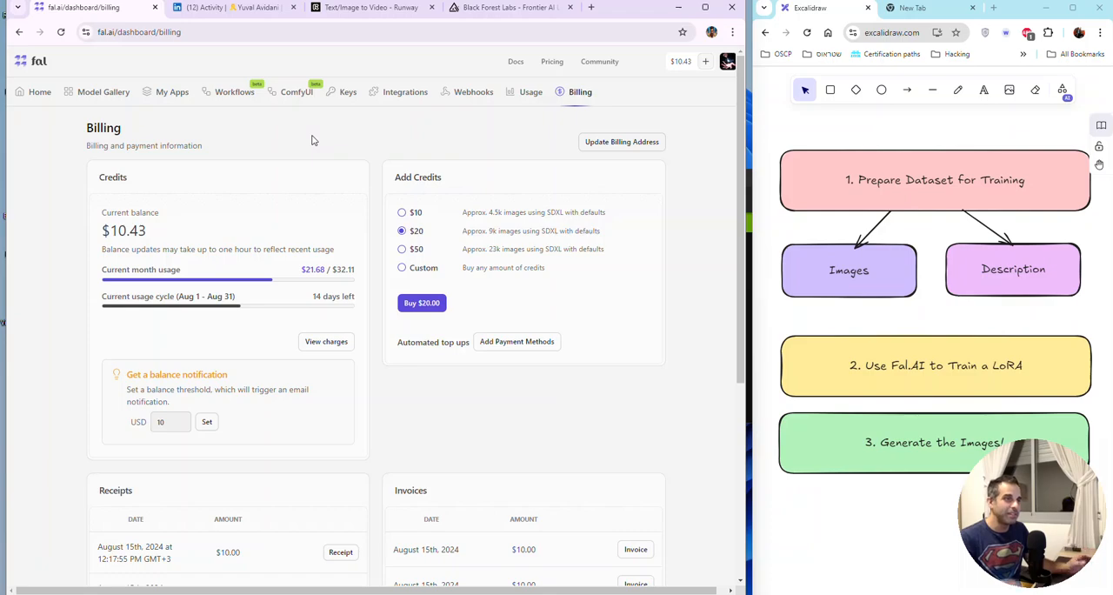
{"action": "scroll", "coordinate": [344, 244], "scroll_direction": "down", "scroll_amount": 3}
{"action": "scroll", "coordinate": [344, 244], "scroll_direction": "up", "scroll_amount": 3}
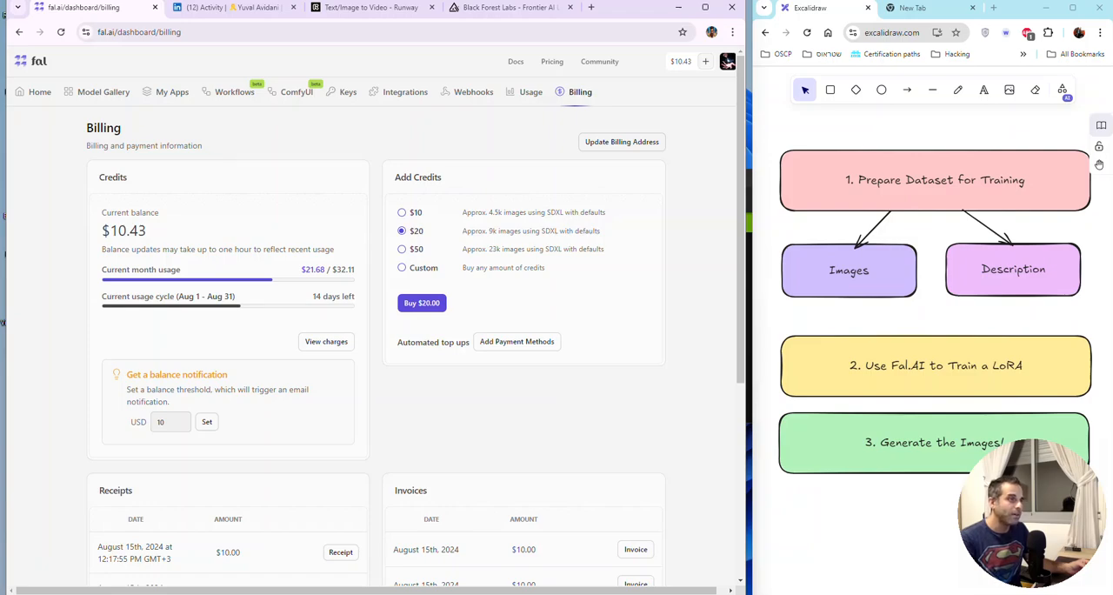
Step: Reopen the fal-ai/flux-lora-general-training model from the recent apps on the dashboard
{"action": "left_click", "coordinate": [28, 95]}
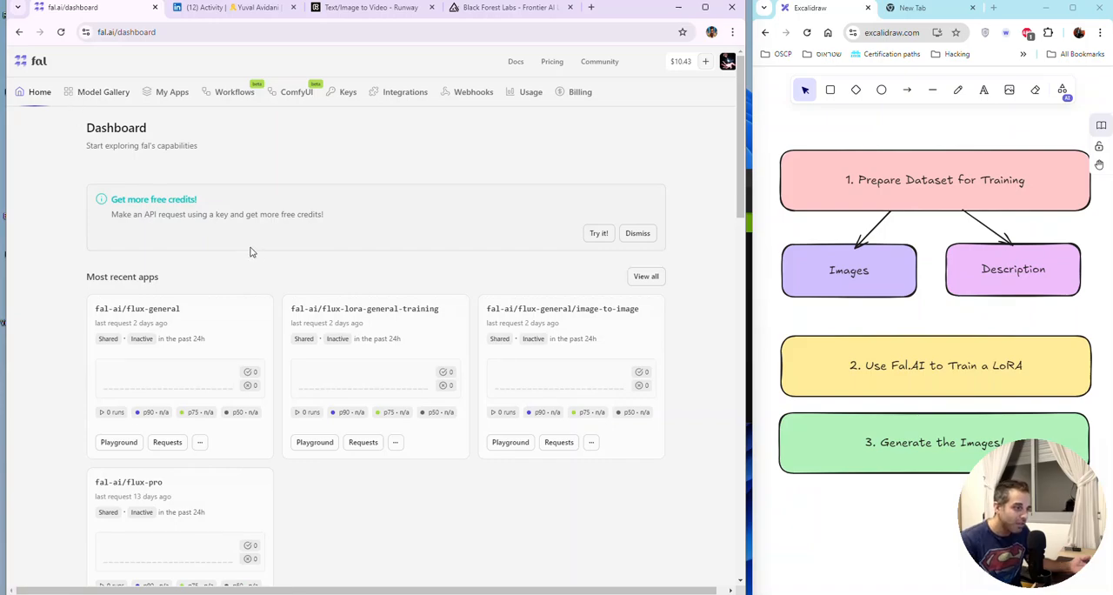
{"action": "scroll", "coordinate": [252, 253], "scroll_direction": "down", "scroll_amount": 2}
{"action": "scroll", "coordinate": [253, 253], "scroll_direction": "down", "scroll_amount": 3}
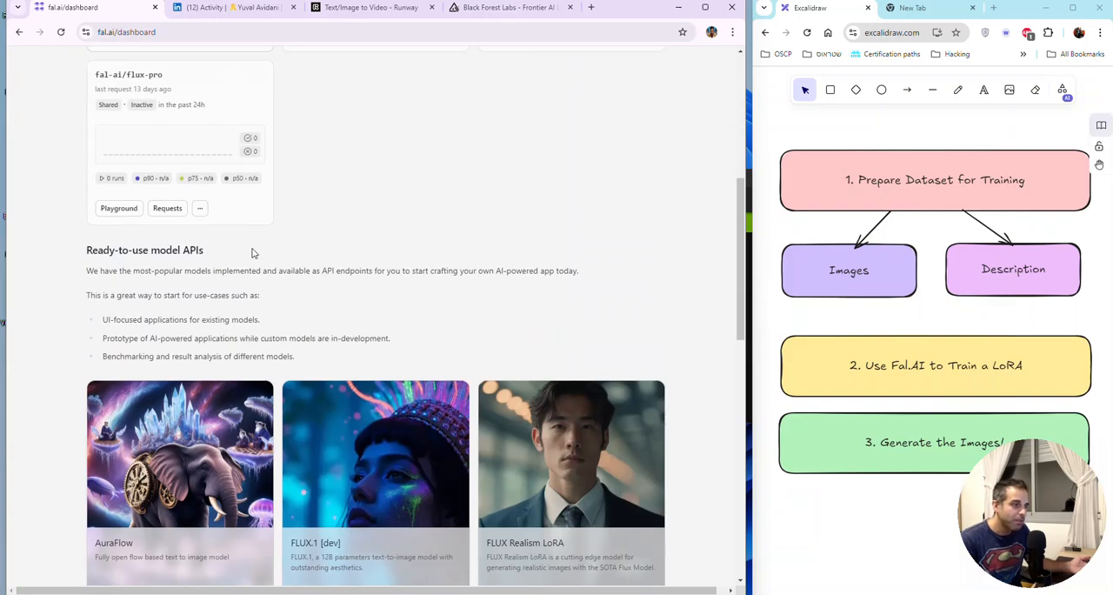
{"action": "scroll", "coordinate": [252, 250], "scroll_direction": "up", "scroll_amount": 5}
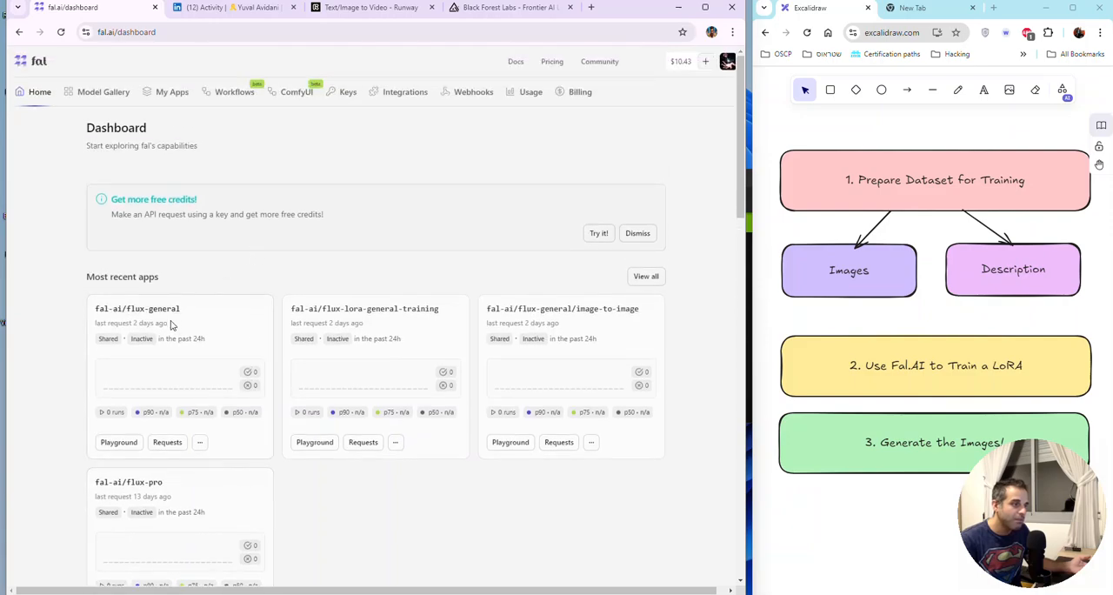
{"action": "left_click", "coordinate": [374, 309]}
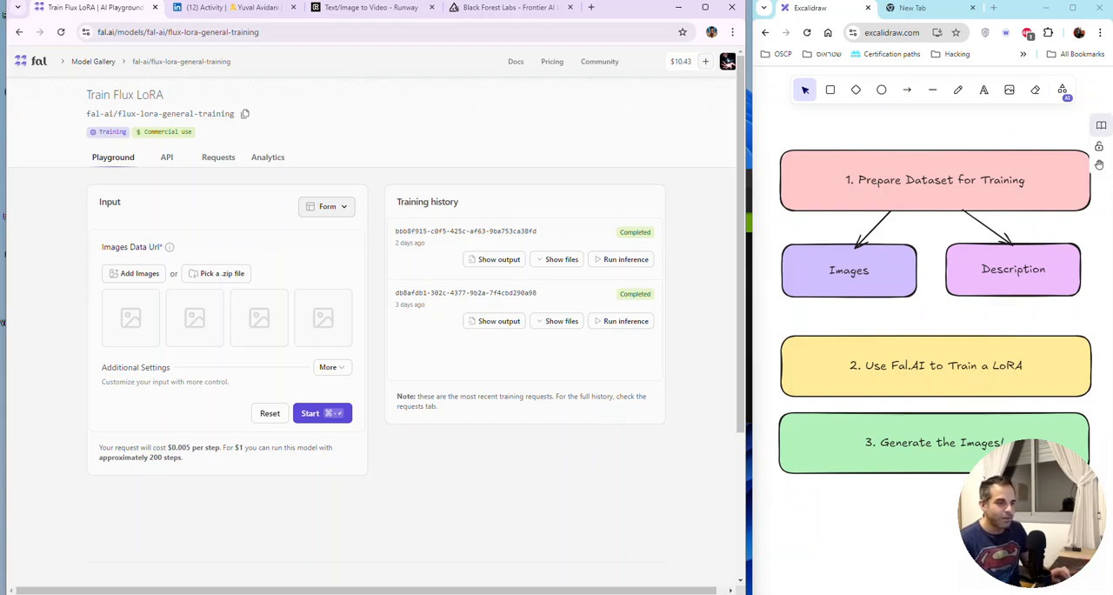
Step: Add all the GTA dataset images from the file explorer to Images Data Url again
{"action": "key", "text": "super+e"}
{"action": "left_click_drag", "start_coordinate": [634, 45], "coordinate": [548, 0]}
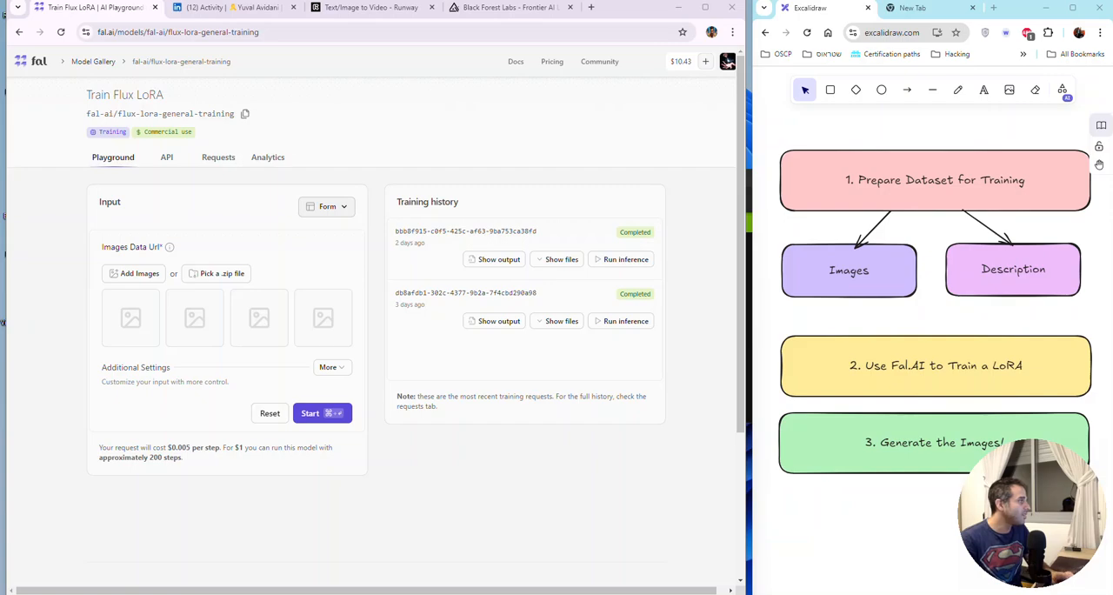
{"action": "left_click_drag", "start_coordinate": [159, 375], "coordinate": [139, 321]}
Step: Expand the Additional Settings below the uploaded images and set the Trigger Word to gtabyuvai
{"action": "scroll", "coordinate": [330, 261], "scroll_direction": "down", "scroll_amount": 10}
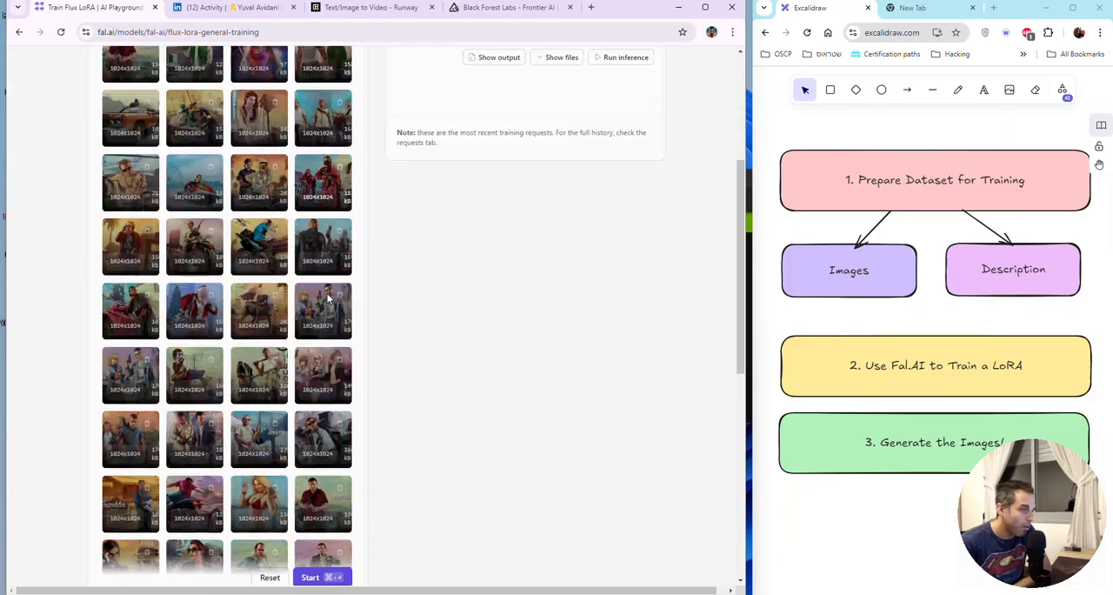
{"action": "left_click", "coordinate": [336, 210]}
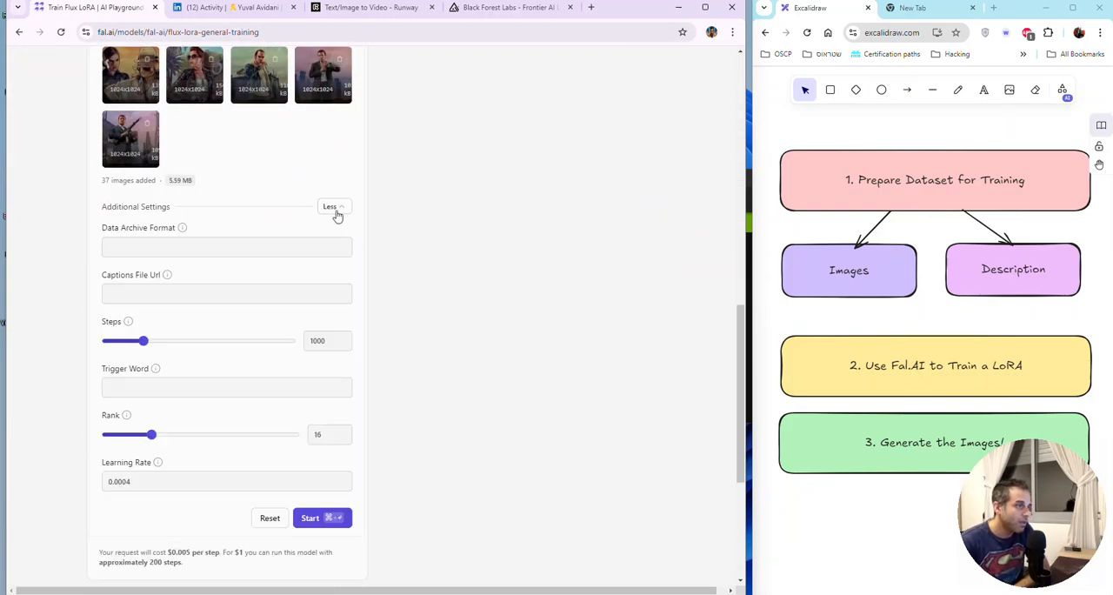
{"action": "scroll", "coordinate": [330, 261], "scroll_direction": "down", "scroll_amount": 2}
{"action": "left_click", "coordinate": [202, 270]}
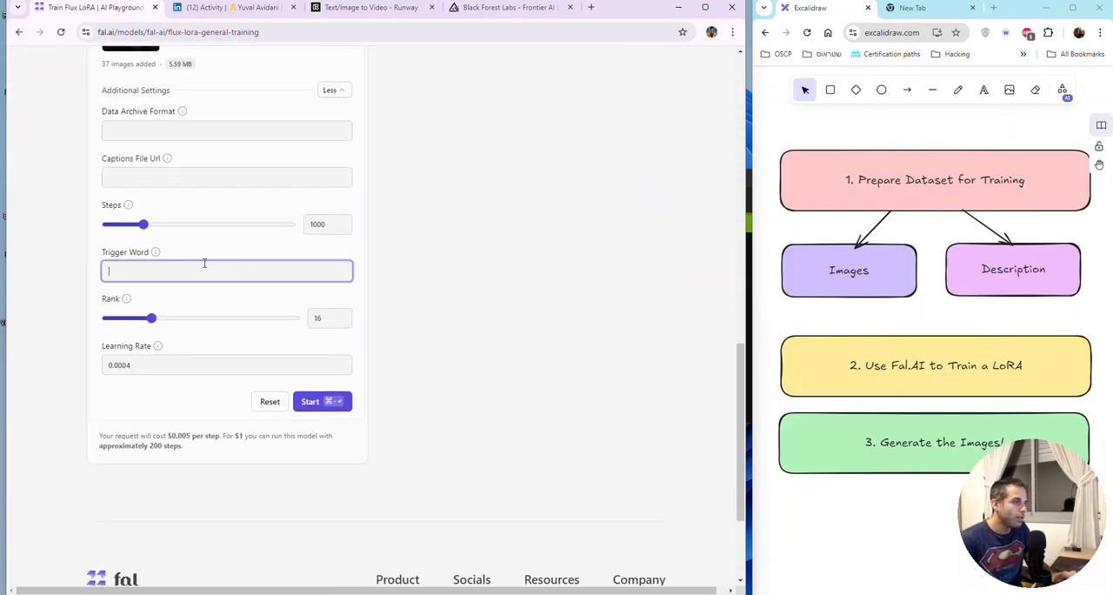
{"action": "type", "text": "gta"}
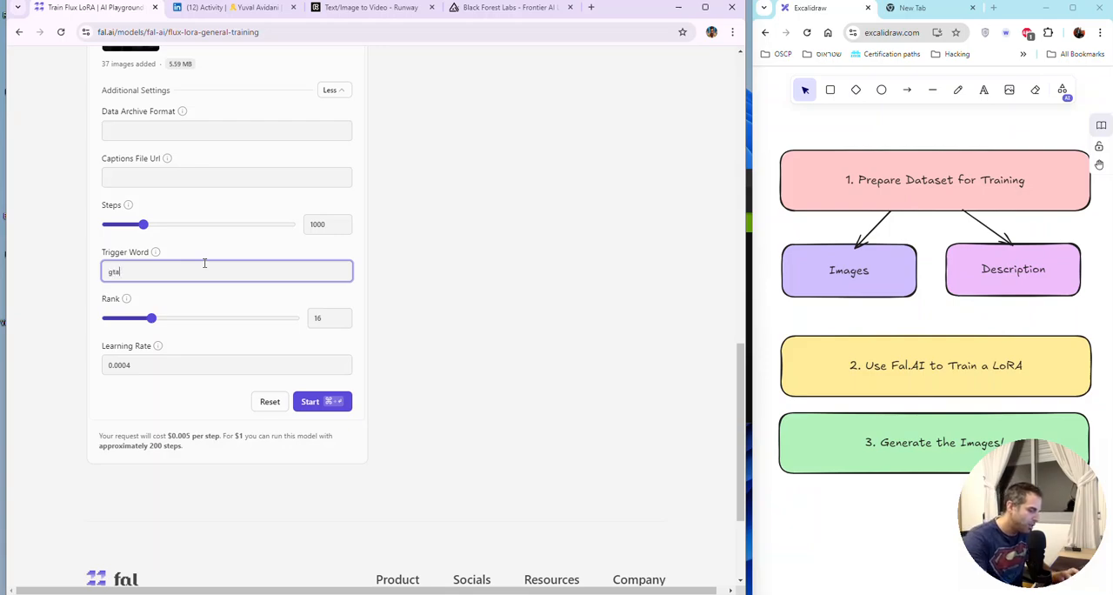
{"action": "type", "text": "byuval"}
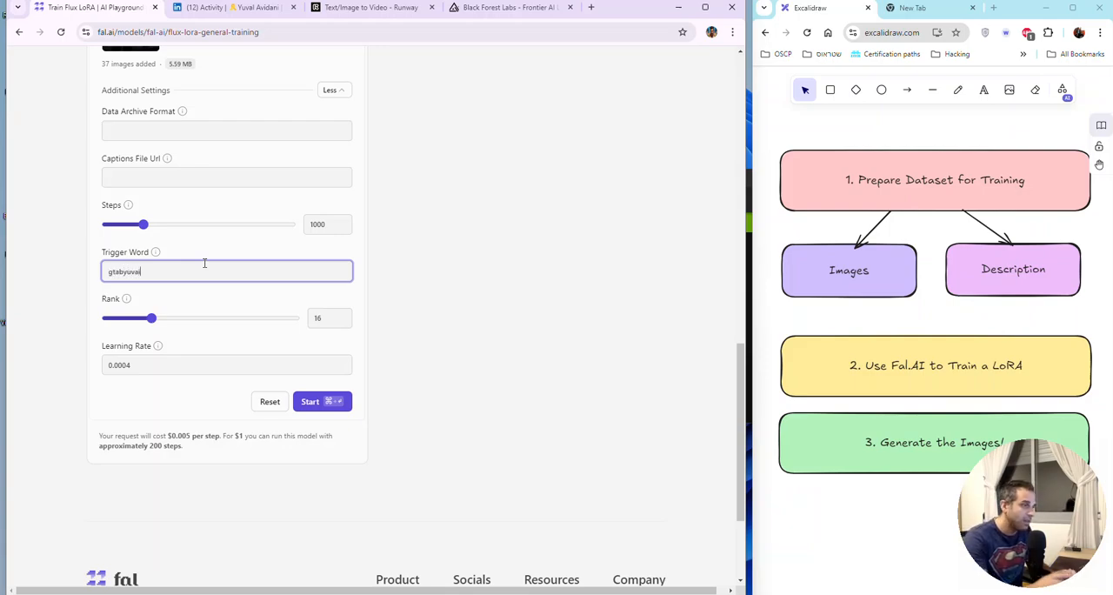
{"action": "key", "text": "ctrl+a"}
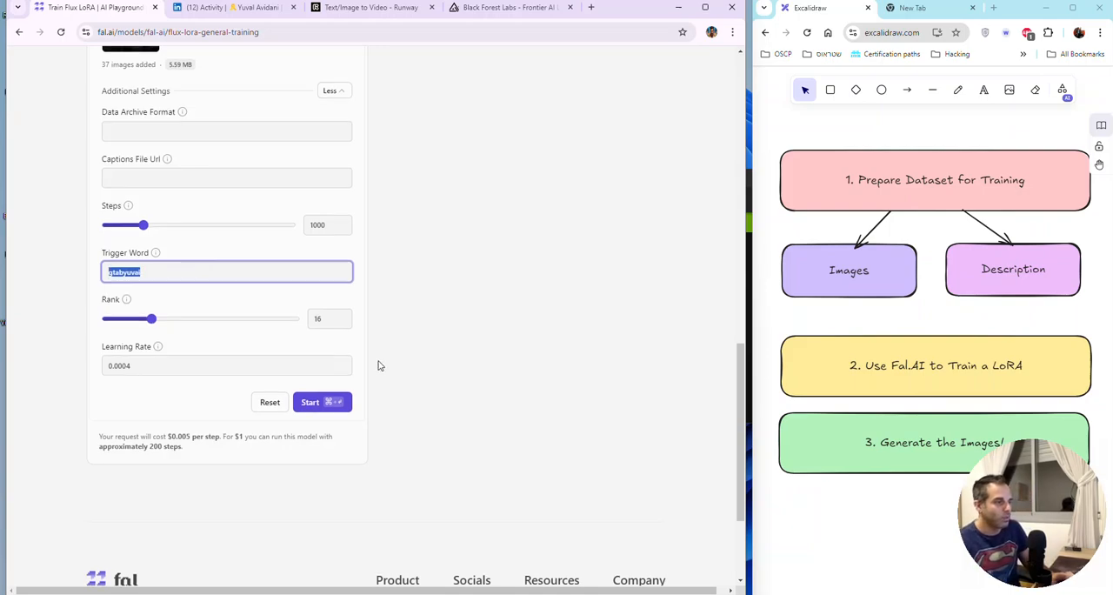
Step: Review the uploaded images and training settings, and start the Flux LoRA training
{"action": "scroll", "coordinate": [376, 357], "scroll_direction": "up", "scroll_amount": 3}
{"action": "scroll", "coordinate": [375, 357], "scroll_direction": "up", "scroll_amount": 6}
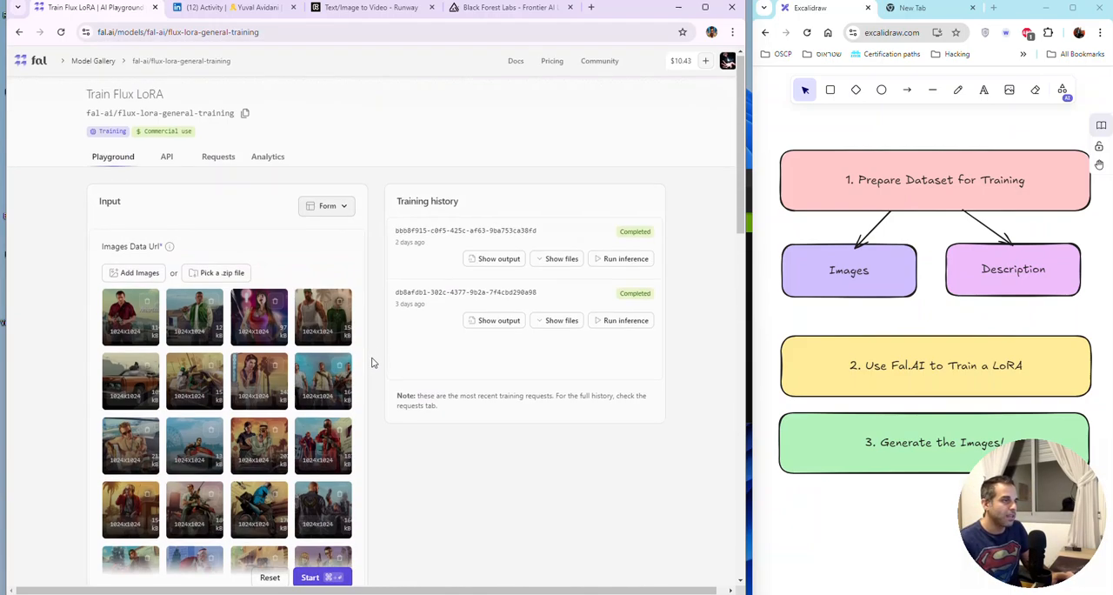
{"action": "scroll", "coordinate": [374, 361], "scroll_direction": "down", "scroll_amount": 3}
{"action": "scroll", "coordinate": [372, 369], "scroll_direction": "up", "scroll_amount": 3}
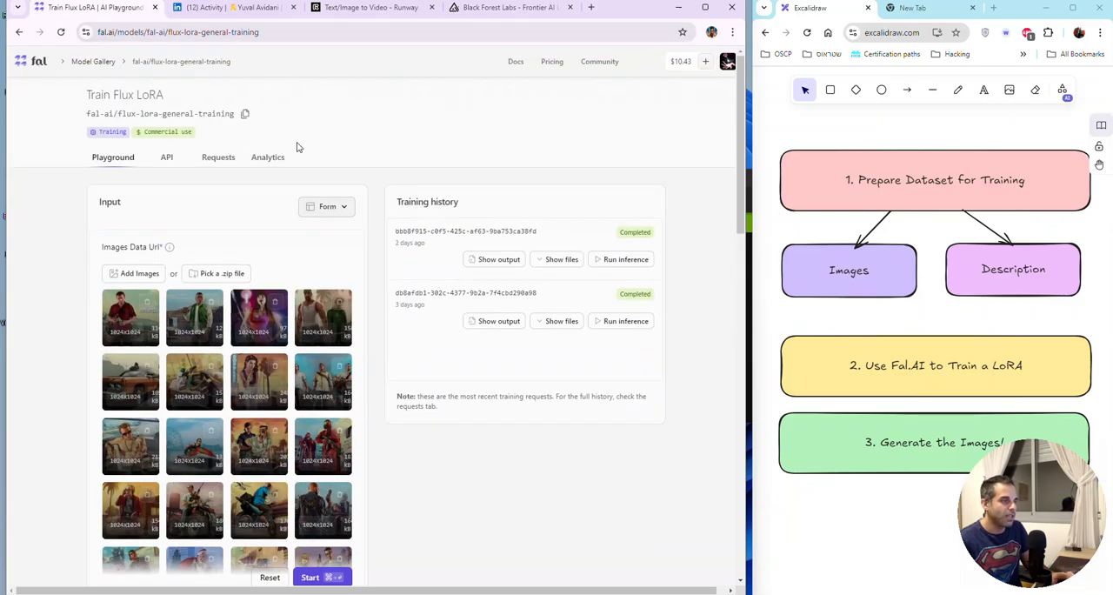
{"action": "scroll", "coordinate": [306, 464], "scroll_direction": "down", "scroll_amount": 6}
{"action": "scroll", "coordinate": [306, 465], "scroll_direction": "down", "scroll_amount": 3}
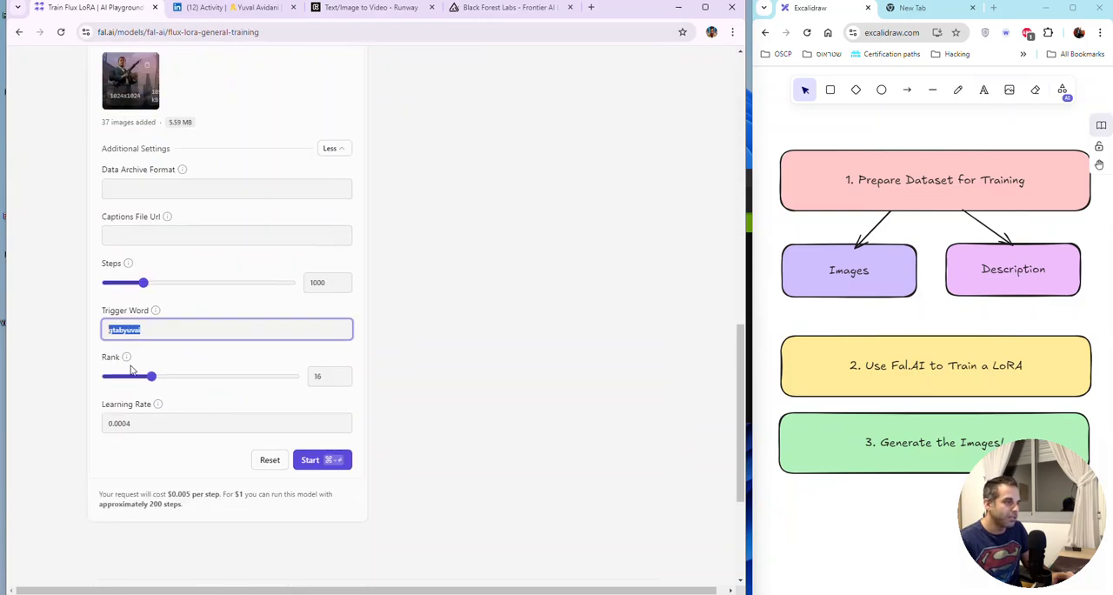
{"action": "left_click", "coordinate": [323, 459]}
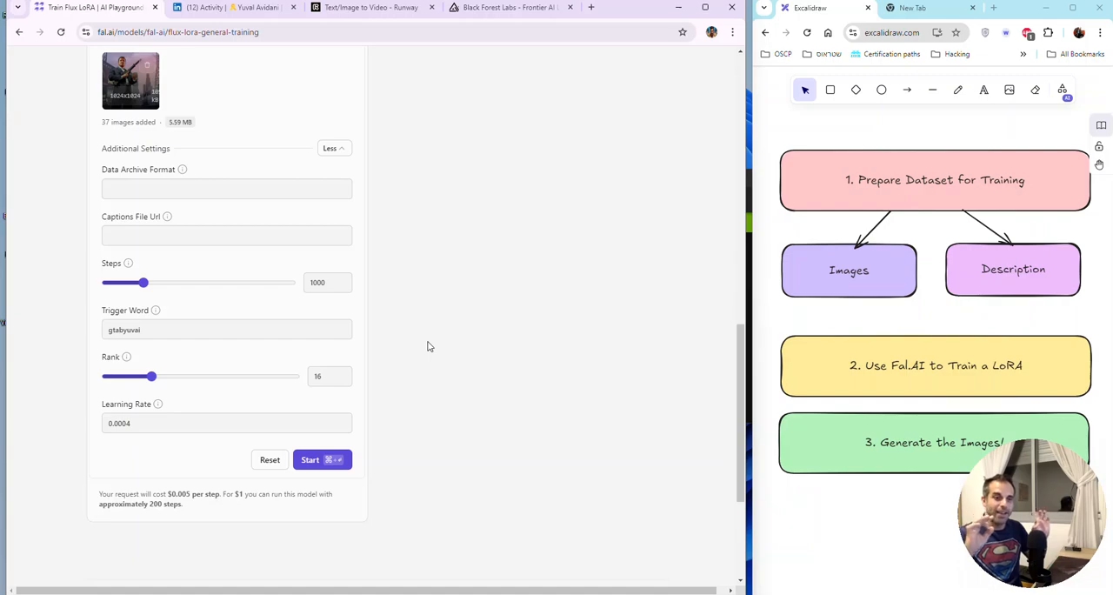
Step: Check the status of the new run in Training history and show its logs
{"action": "scroll", "coordinate": [453, 348], "scroll_direction": "up", "scroll_amount": 10}
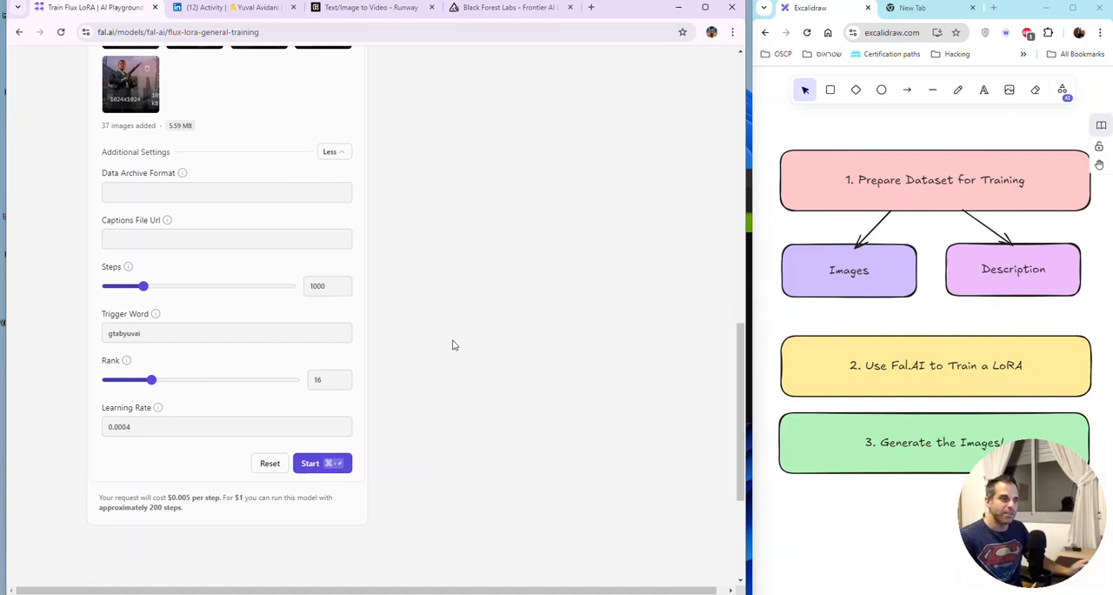
{"action": "scroll", "coordinate": [458, 365], "scroll_direction": "up", "scroll_amount": 2}
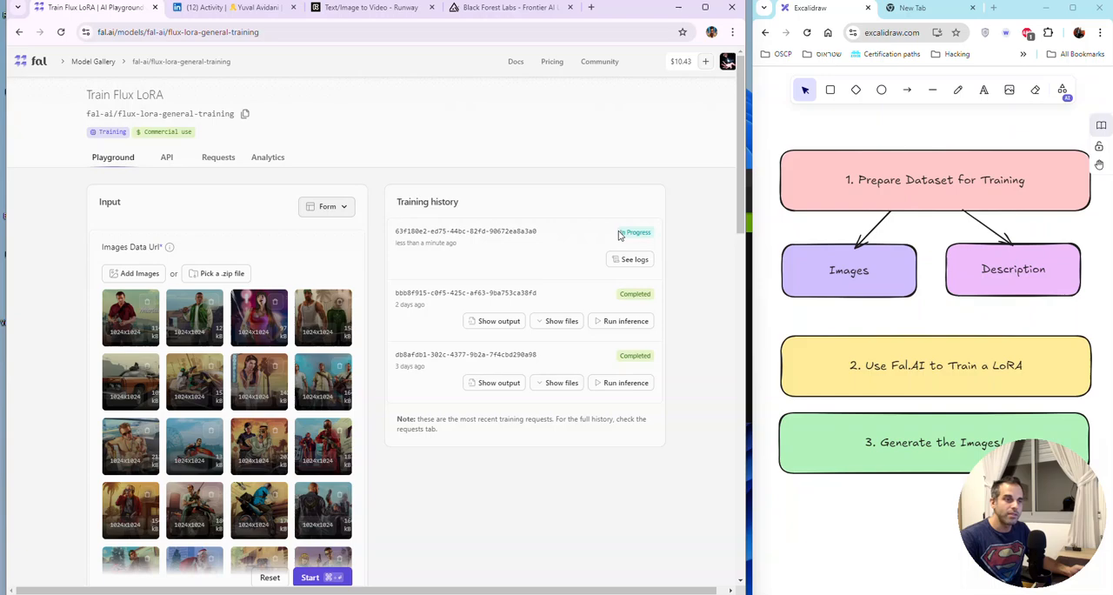
{"action": "left_click_drag", "start_coordinate": [619, 235], "coordinate": [656, 243]}
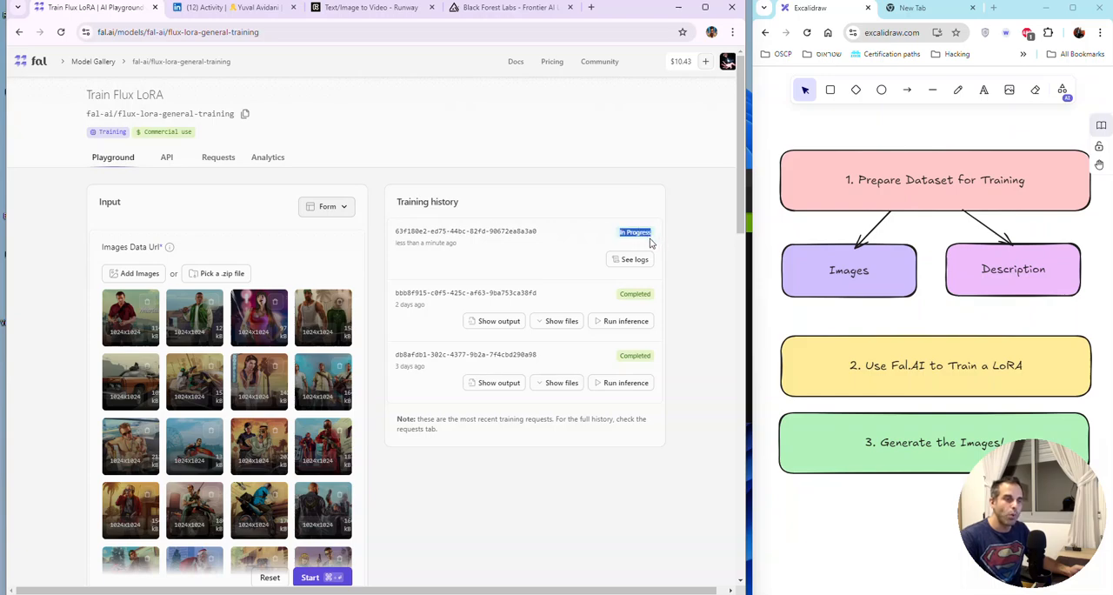
{"action": "double_click", "coordinate": [638, 293]}
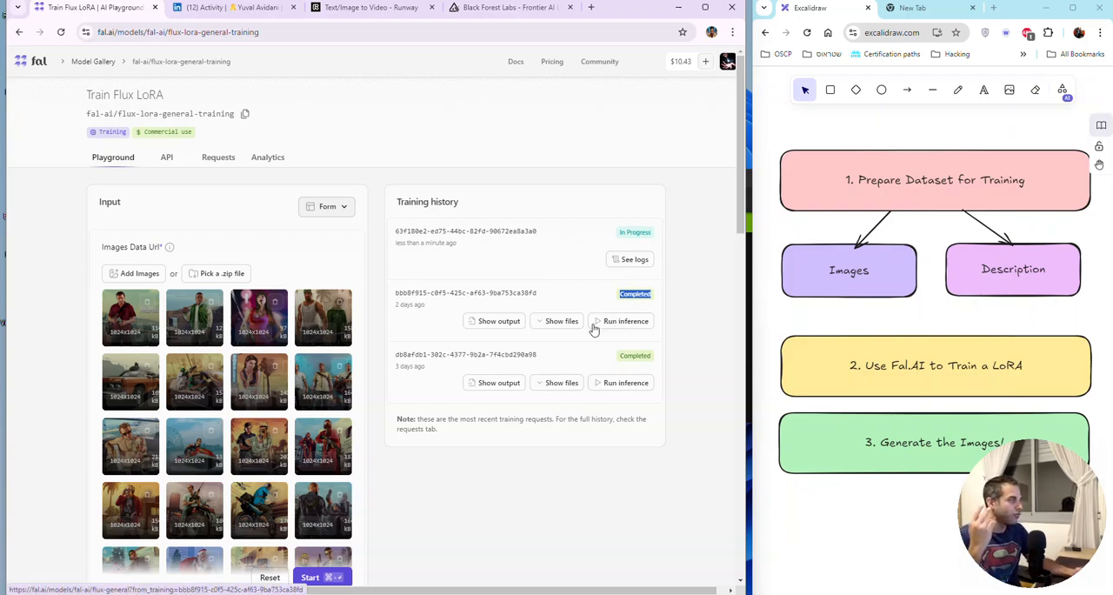
{"action": "left_click", "coordinate": [618, 268]}
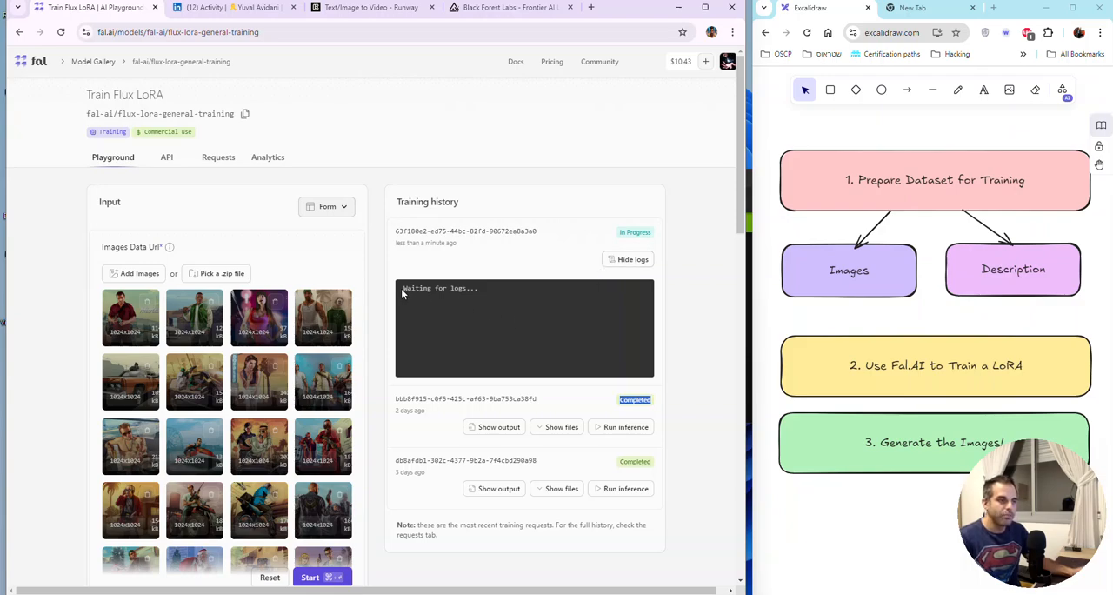
{"action": "left_click_drag", "start_coordinate": [403, 294], "coordinate": [468, 300]}
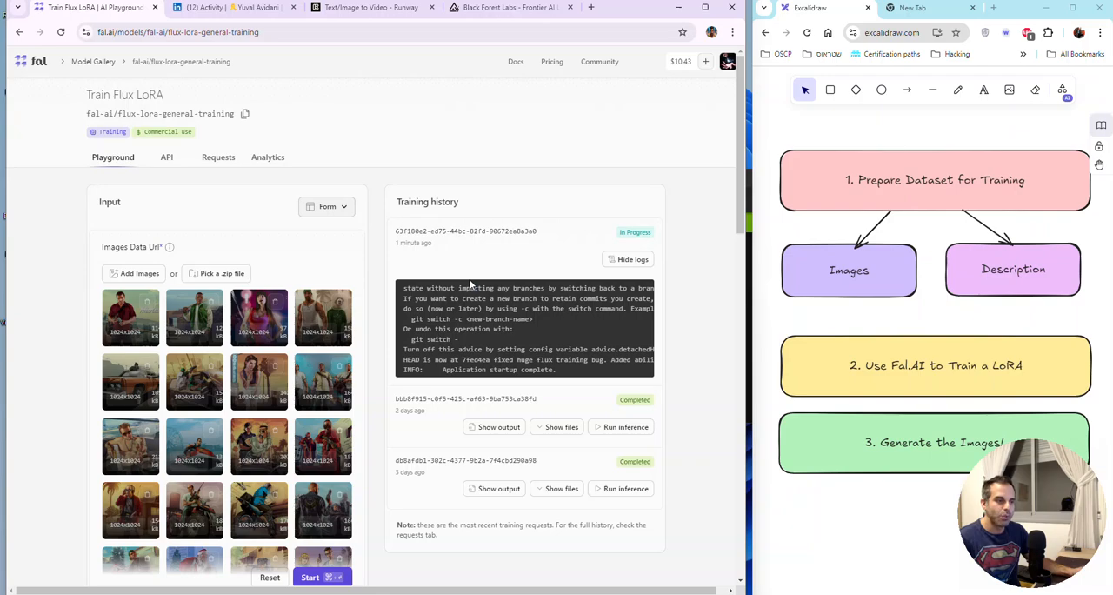
Step: Show the config and Diffusers LoRA files of the two earlier completed runs in Training history
{"action": "left_click", "coordinate": [541, 426]}
{"action": "scroll", "coordinate": [539, 418], "scroll_direction": "down", "scroll_amount": 2}
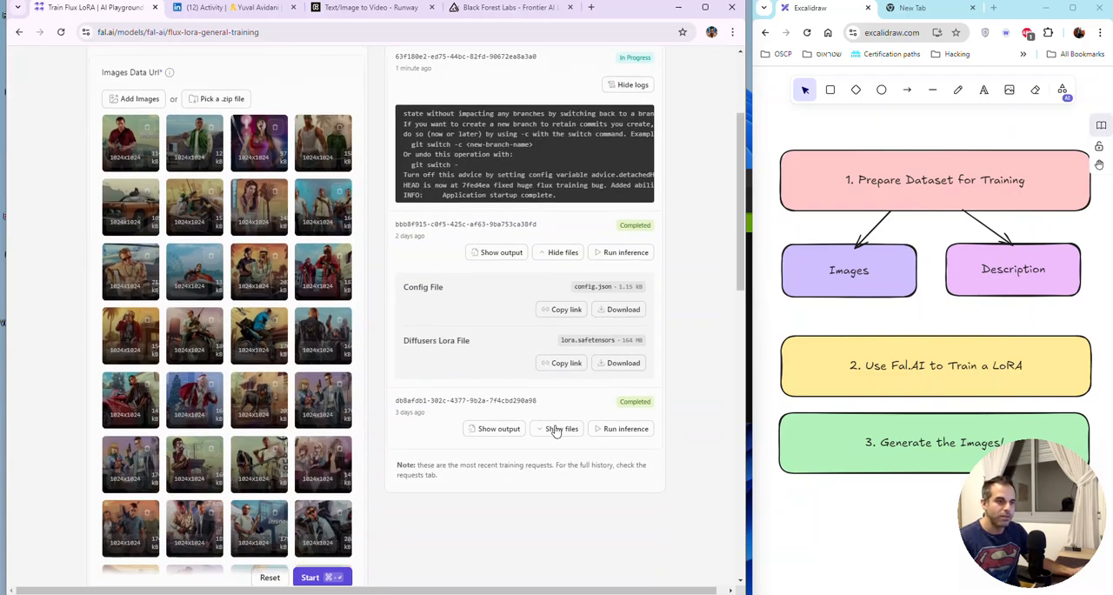
{"action": "left_click", "coordinate": [556, 429]}
{"action": "scroll", "coordinate": [555, 422], "scroll_direction": "down", "scroll_amount": 2}
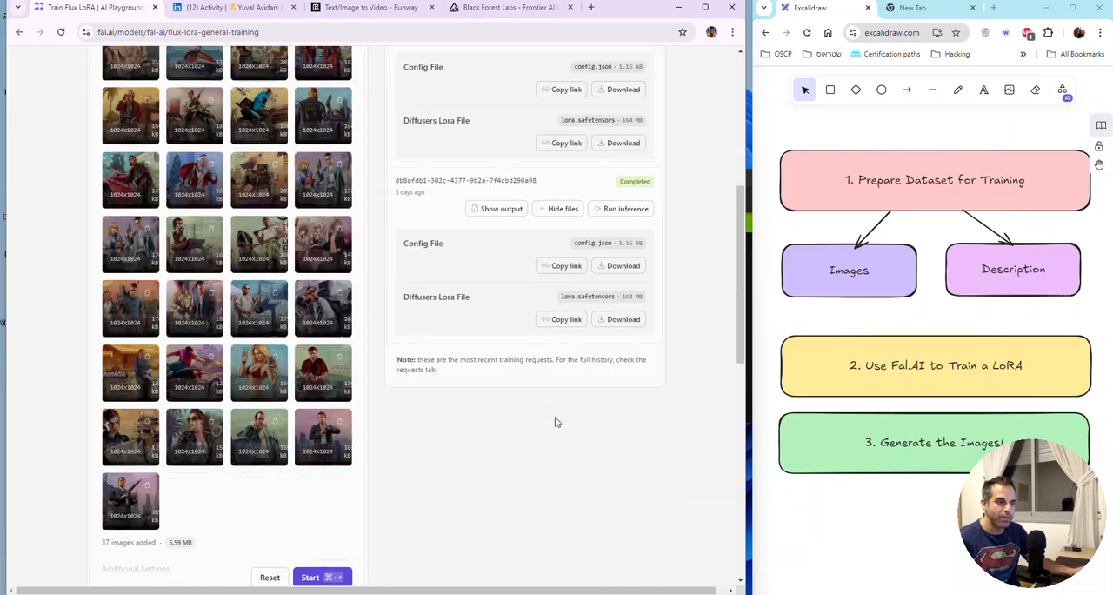
{"action": "scroll", "coordinate": [553, 420], "scroll_direction": "up", "scroll_amount": 4}
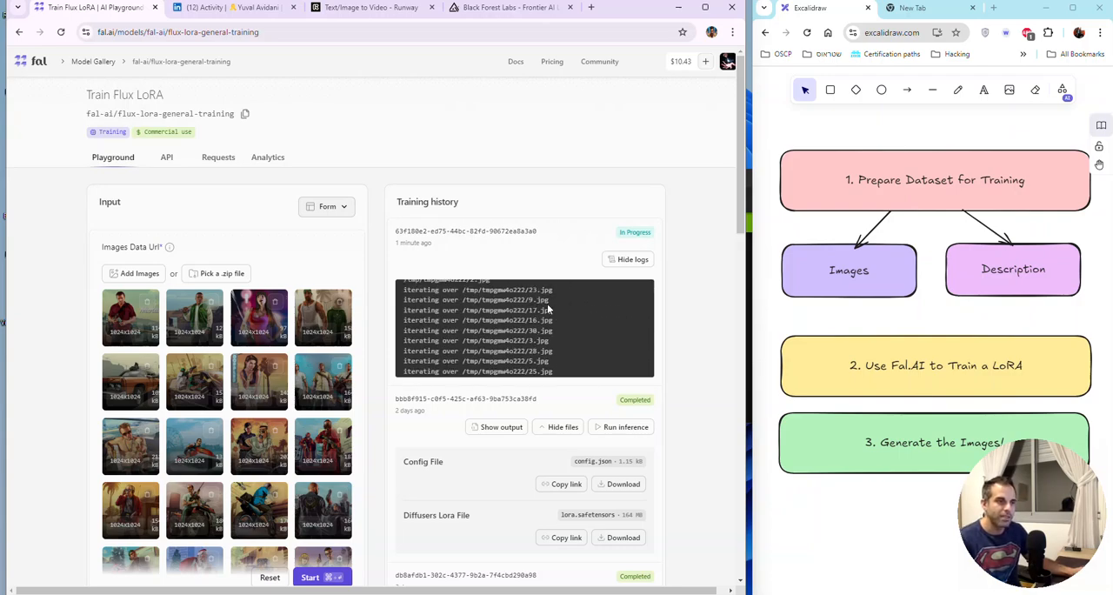
Step: Read through the newest run's training logs, from application startup to the processing of the dataset images
{"action": "scroll", "coordinate": [528, 302], "scroll_direction": "down", "scroll_amount": 1}
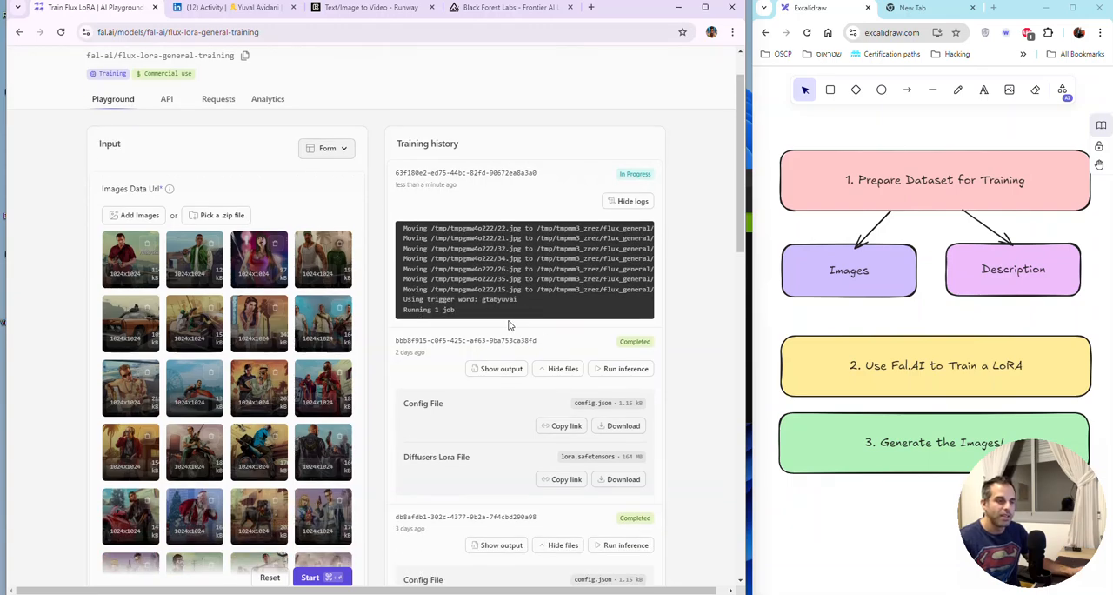
{"action": "scroll", "coordinate": [674, 357], "scroll_direction": "up", "scroll_amount": 1}
{"action": "scroll", "coordinate": [669, 363], "scroll_direction": "up", "scroll_amount": 1}
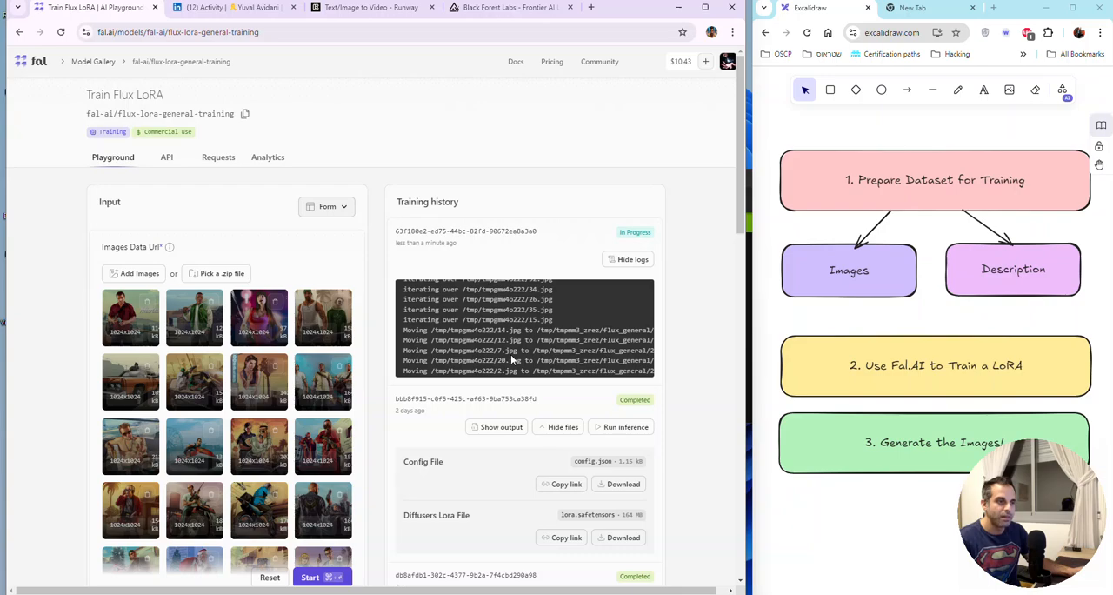
{"action": "scroll", "coordinate": [513, 358], "scroll_direction": "up", "scroll_amount": 5}
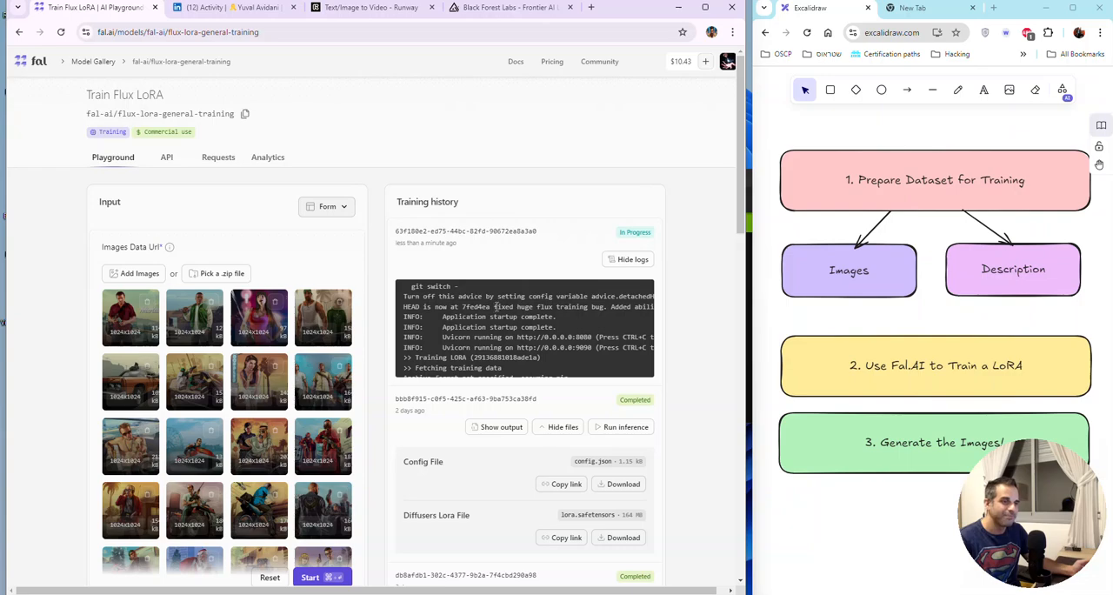
{"action": "scroll", "coordinate": [504, 311], "scroll_direction": "down", "scroll_amount": 10}
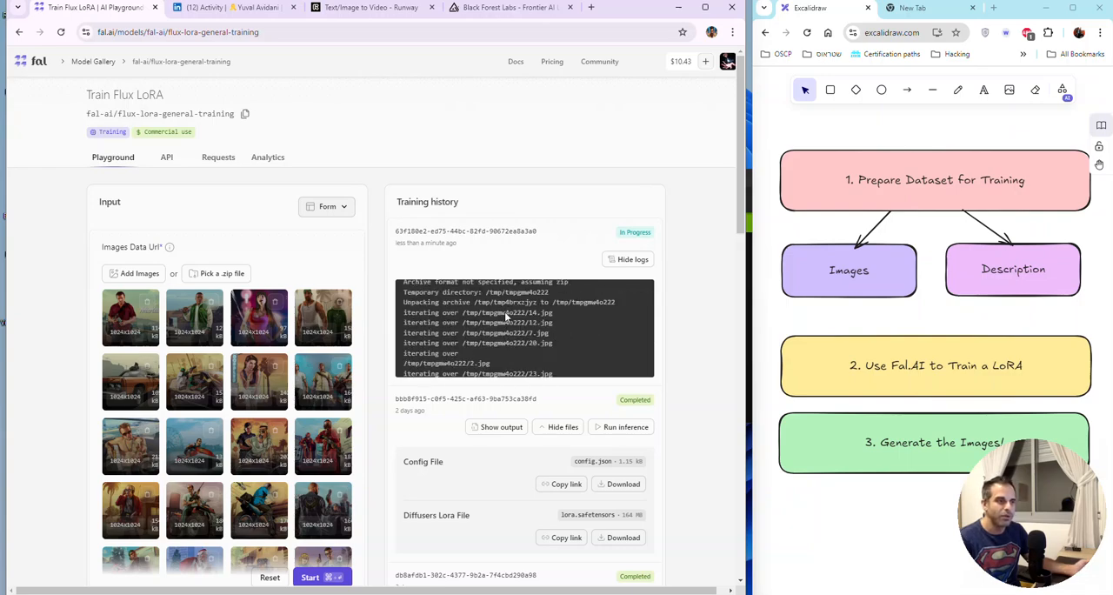
{"action": "scroll", "coordinate": [504, 312], "scroll_direction": "down", "scroll_amount": 2}
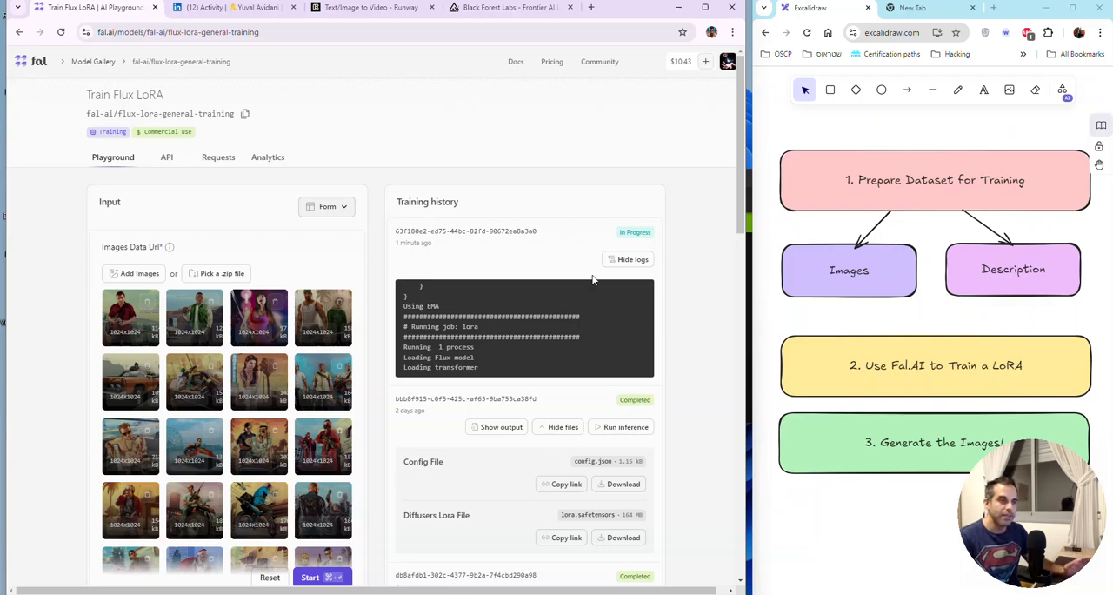
Step: Collapse the logs and the two earlier runs' file lists in Training history, and toggle the newest run's logs back on
{"action": "left_click", "coordinate": [616, 258]}
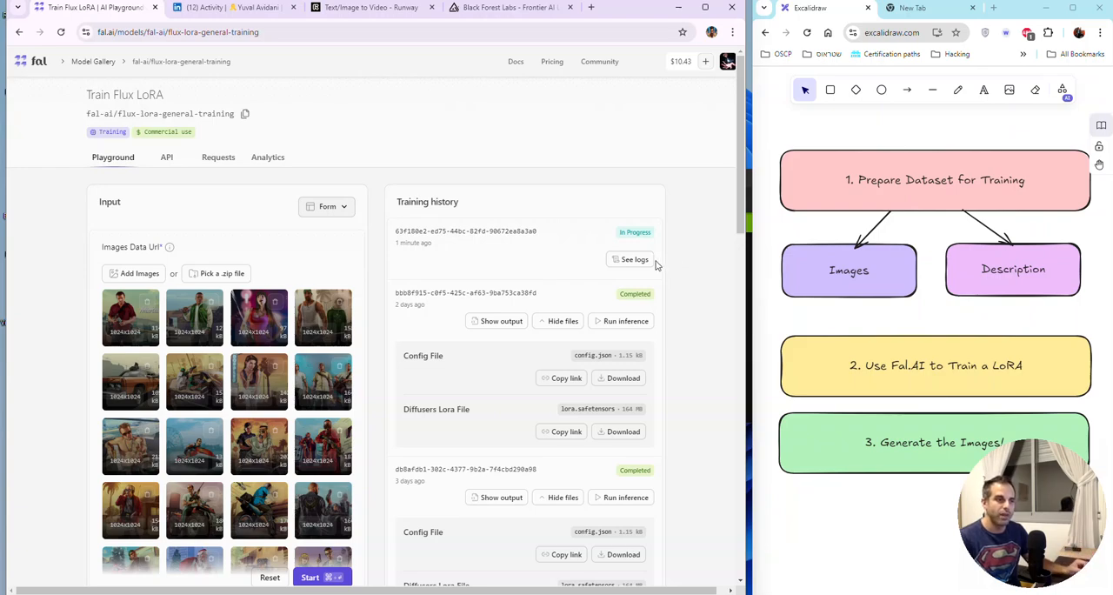
{"action": "left_click", "coordinate": [562, 321]}
{"action": "left_click", "coordinate": [562, 383]}
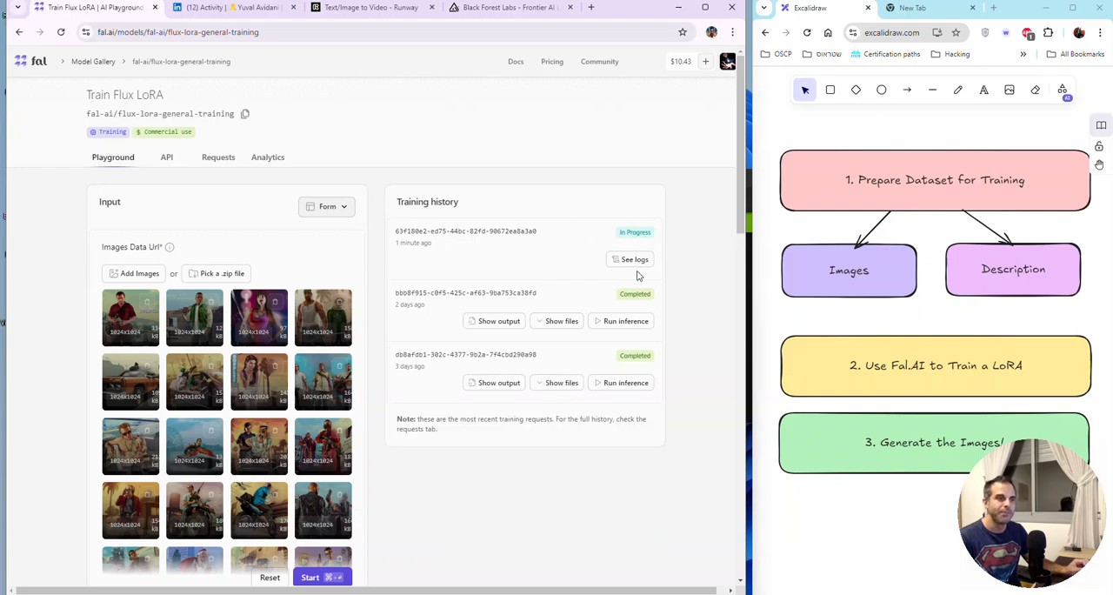
{"action": "left_click", "coordinate": [635, 260]}
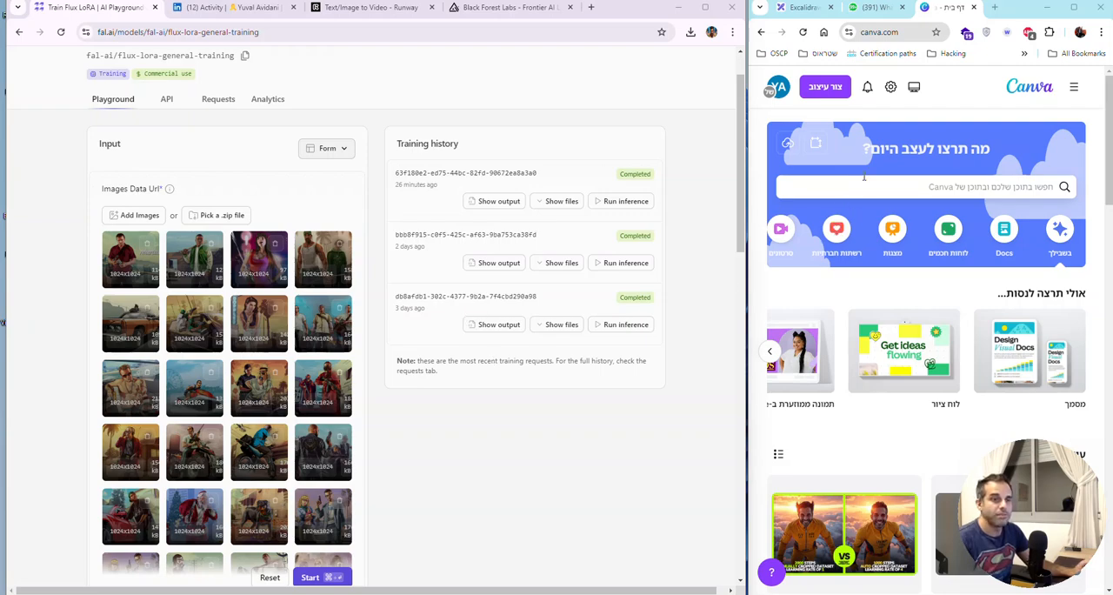
Step: Bring up the Excalidraw workflow diagram again, and inspect the newest training run's files and output JSON on Fal.AI
{"action": "left_click", "coordinate": [798, 8]}
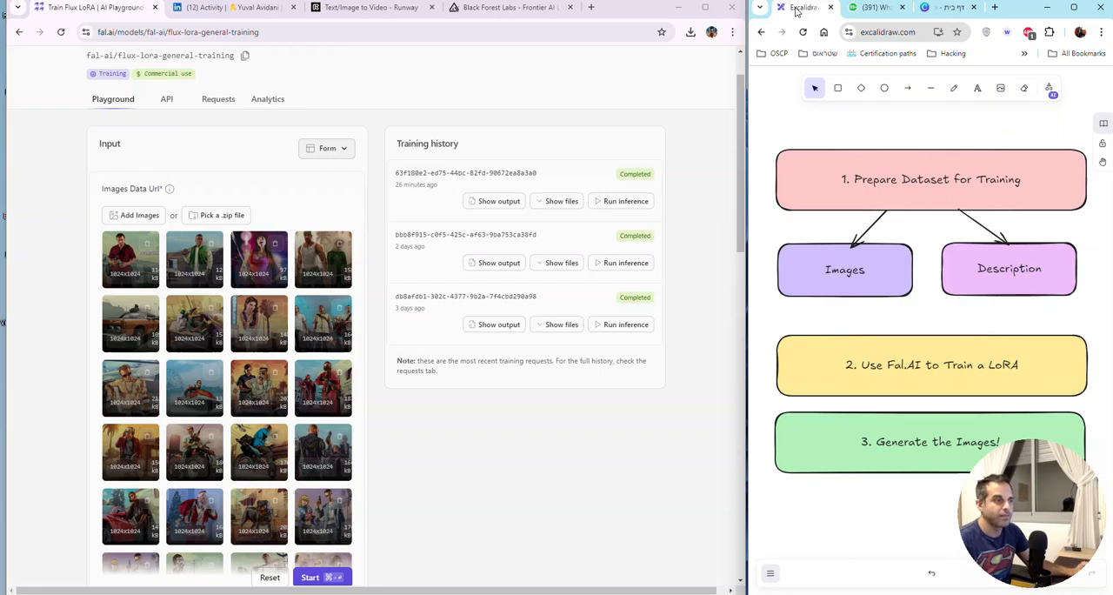
{"action": "left_click", "coordinate": [561, 202]}
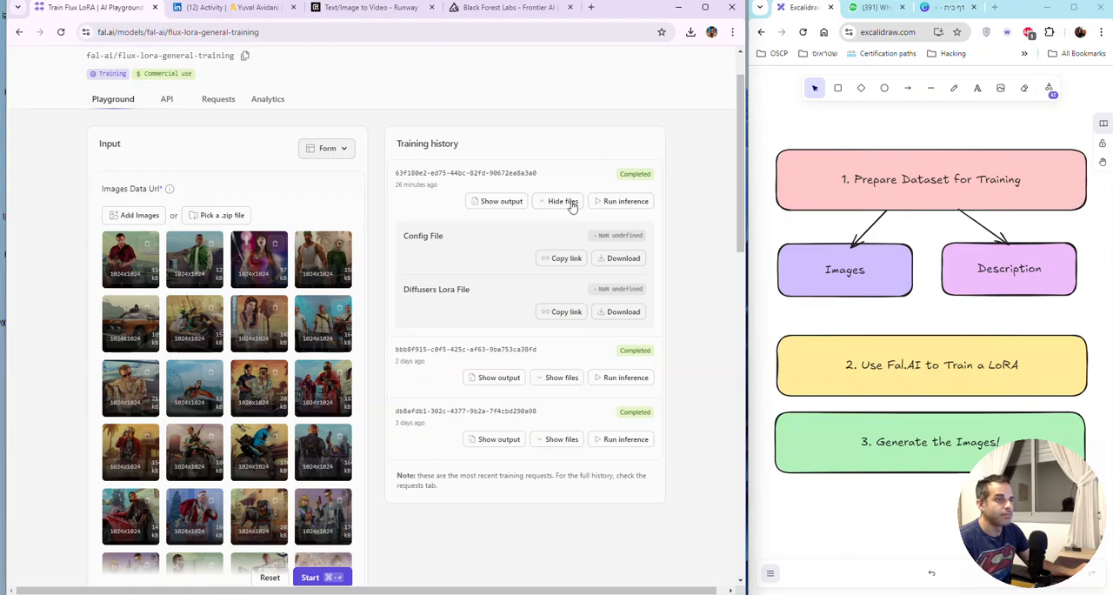
{"action": "left_click", "coordinate": [570, 205]}
{"action": "left_click", "coordinate": [573, 203]}
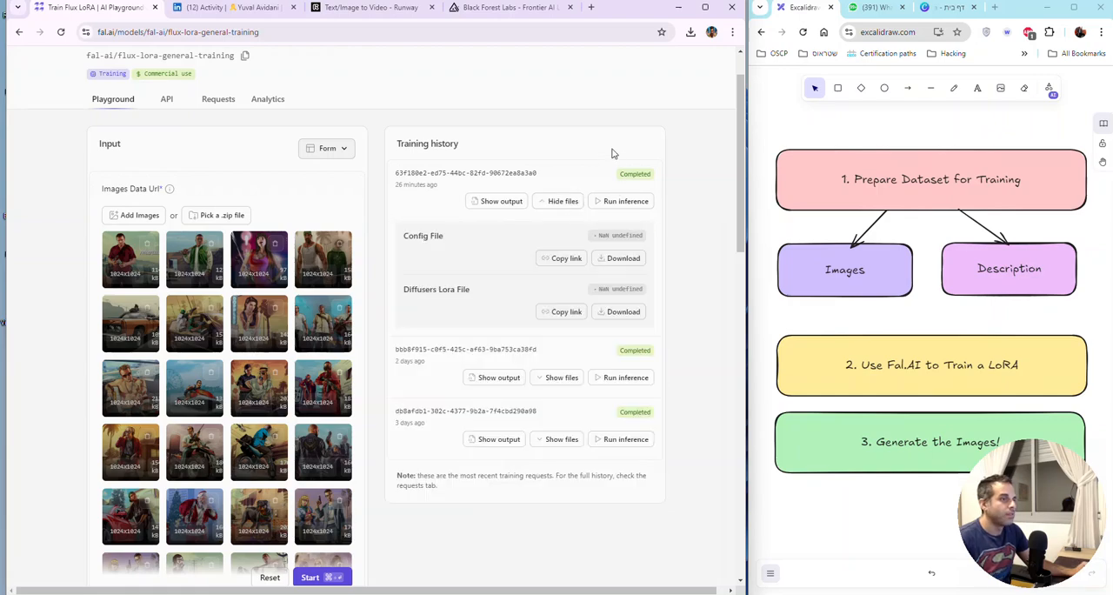
{"action": "left_click", "coordinate": [518, 202]}
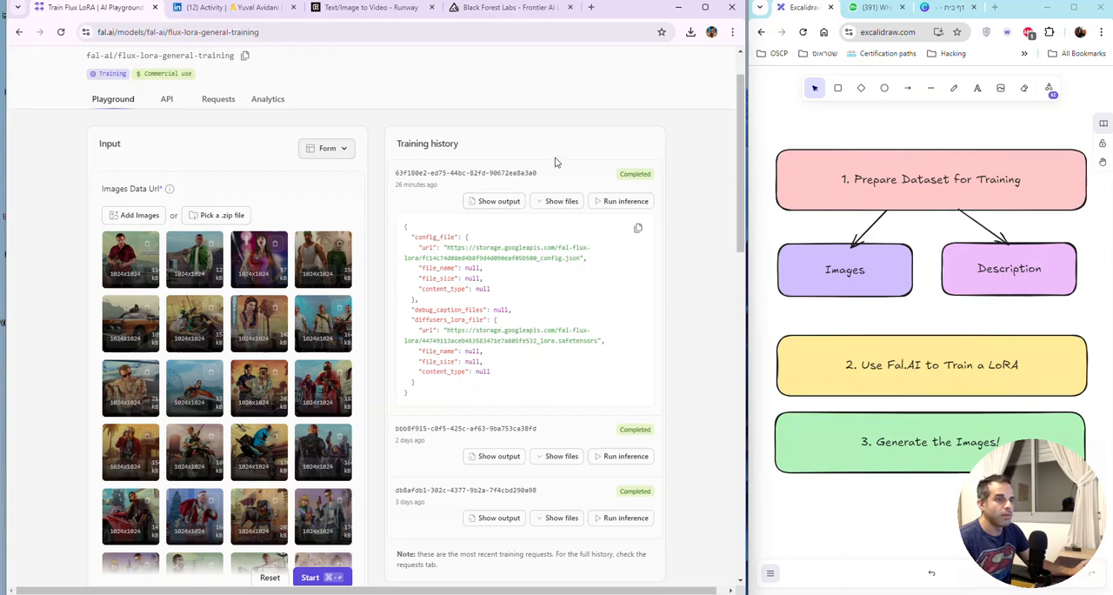
{"action": "left_click", "coordinate": [501, 201]}
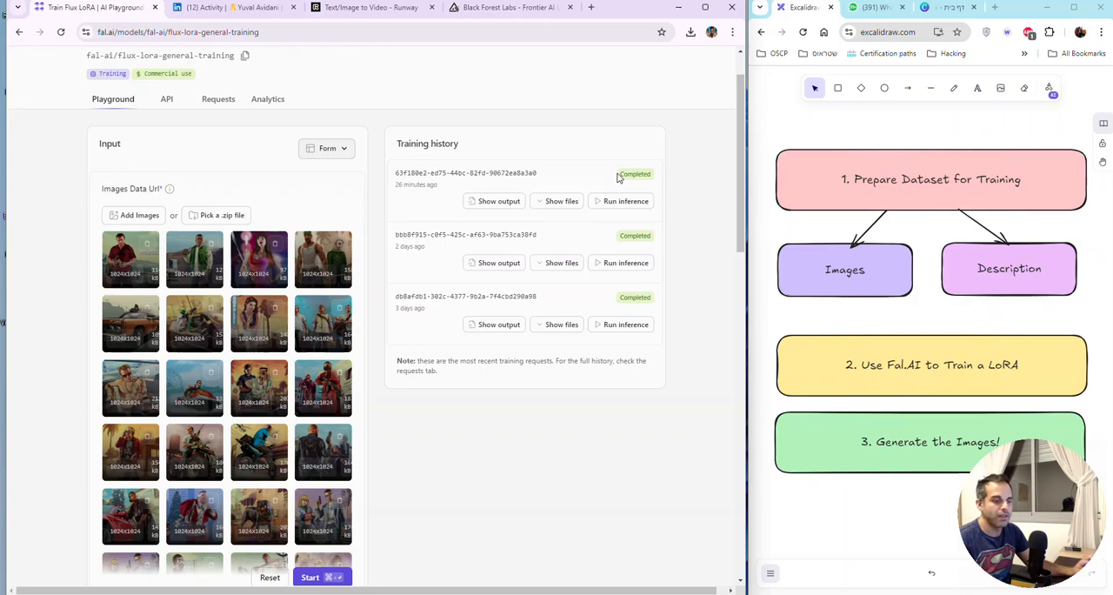
Step: Check the newest run's status and its age in Training history
{"action": "double_click", "coordinate": [646, 173]}
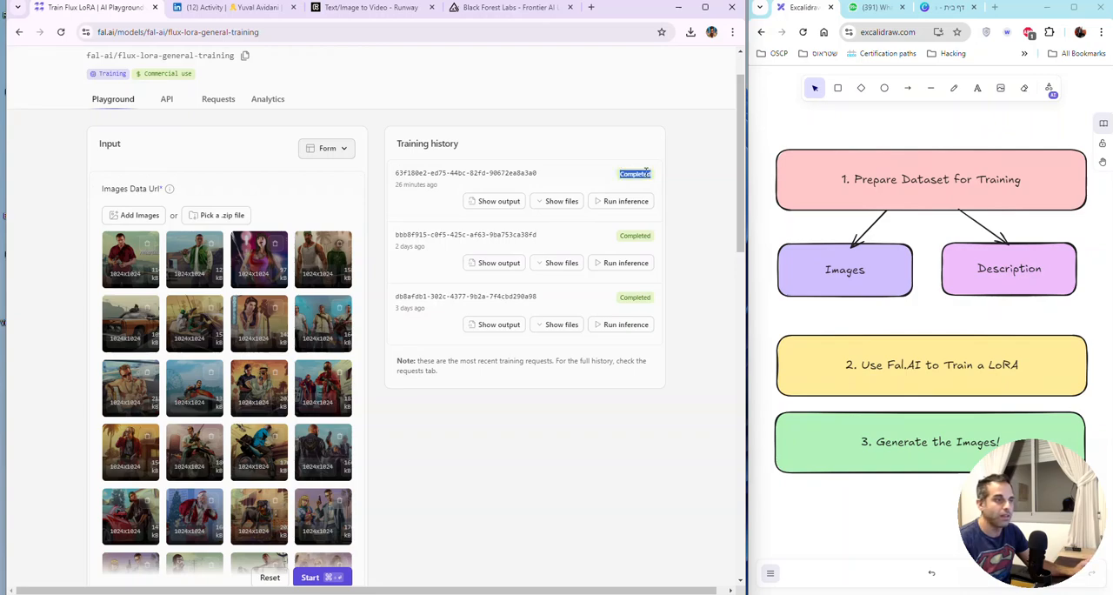
{"action": "scroll", "coordinate": [556, 182], "scroll_direction": "down", "scroll_amount": 1}
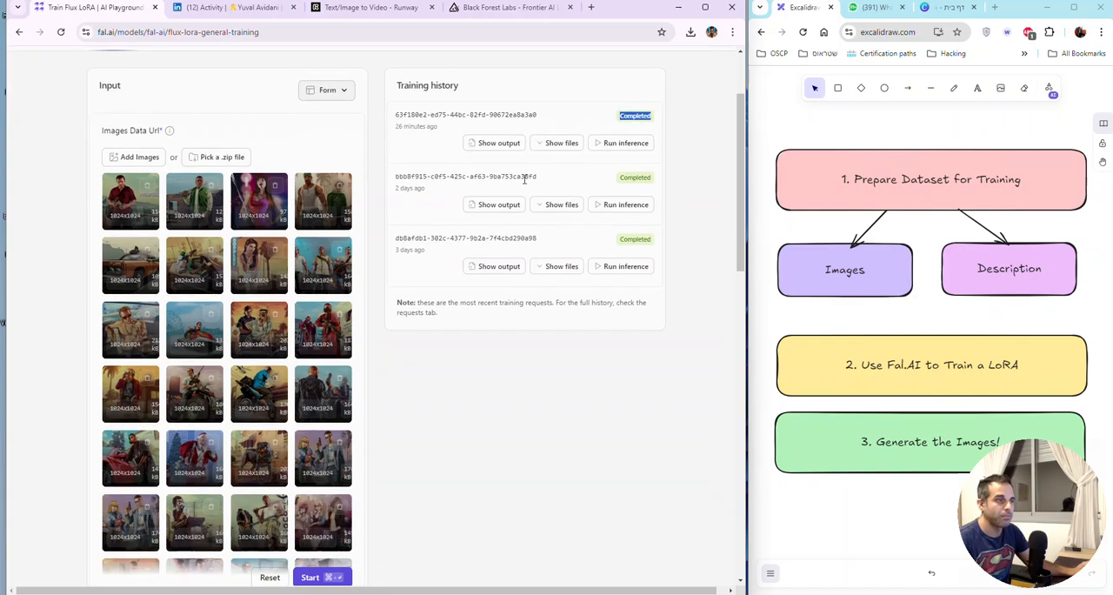
{"action": "scroll", "coordinate": [525, 185], "scroll_direction": "up", "scroll_amount": 2}
{"action": "left_click_drag", "start_coordinate": [393, 245], "coordinate": [436, 245]}
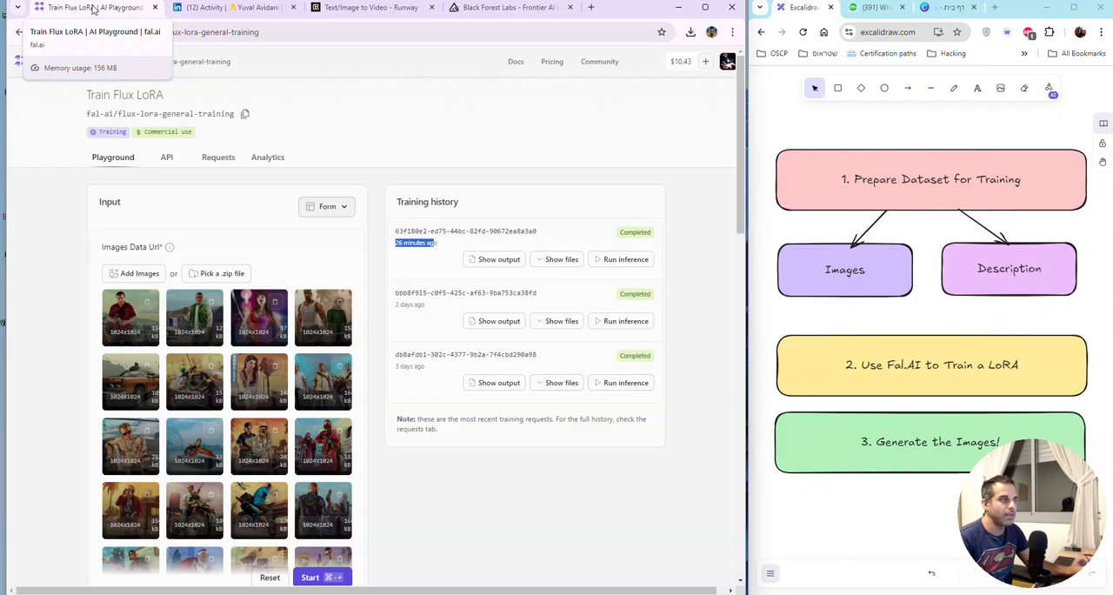
Step: Duplicate the Train Flux LoRA page in a new browser tab and open inference there for the newest training run
{"action": "right_click", "coordinate": [94, 9]}
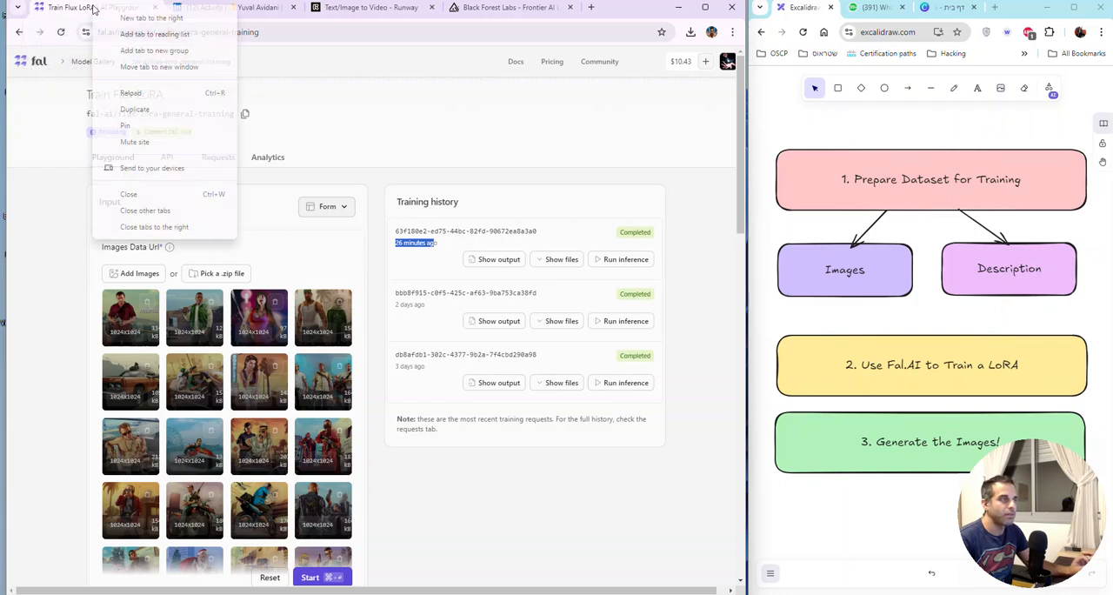
{"action": "left_click", "coordinate": [132, 109]}
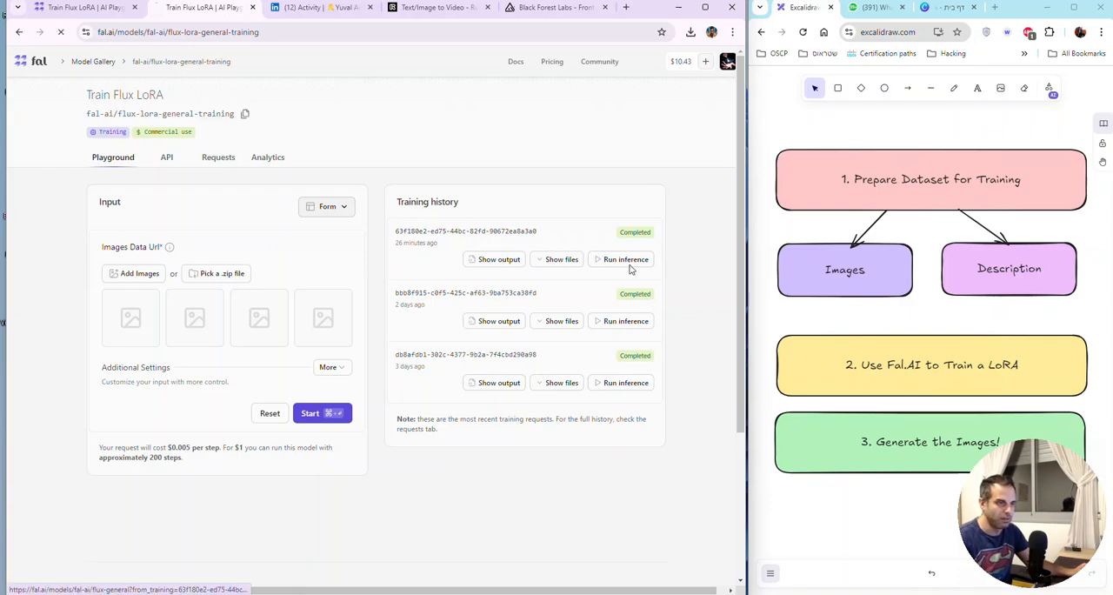
{"action": "left_click", "coordinate": [627, 265]}
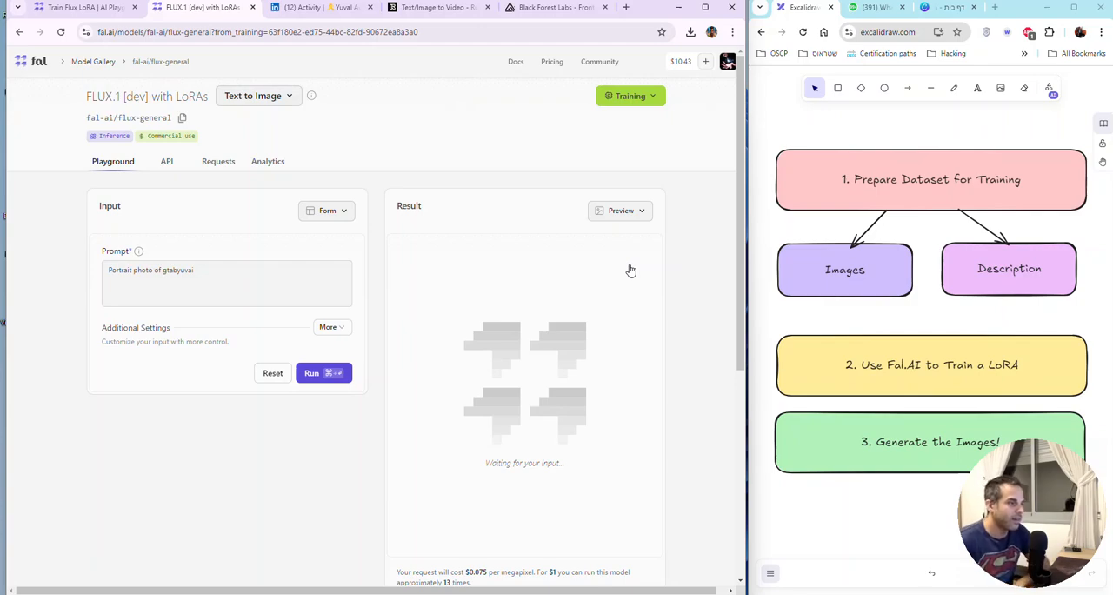
Step: Examine the prefilled inference prompt and highlight the trigger word gtabyuvai in it
{"action": "left_click", "coordinate": [185, 271]}
{"action": "left_click", "coordinate": [110, 271], "text": "shift"}
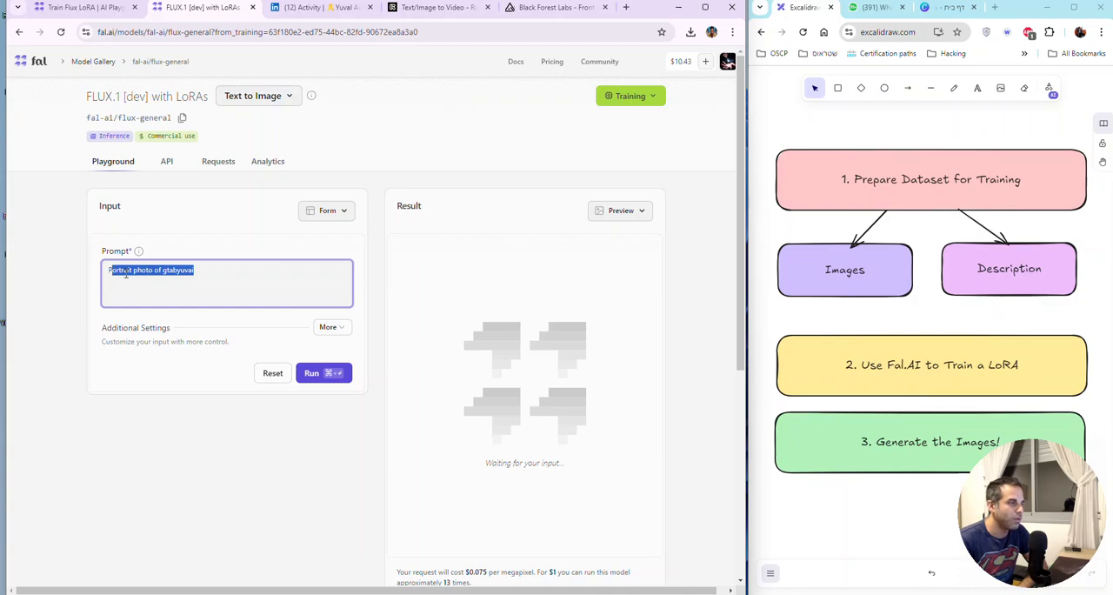
{"action": "left_click", "coordinate": [164, 282]}
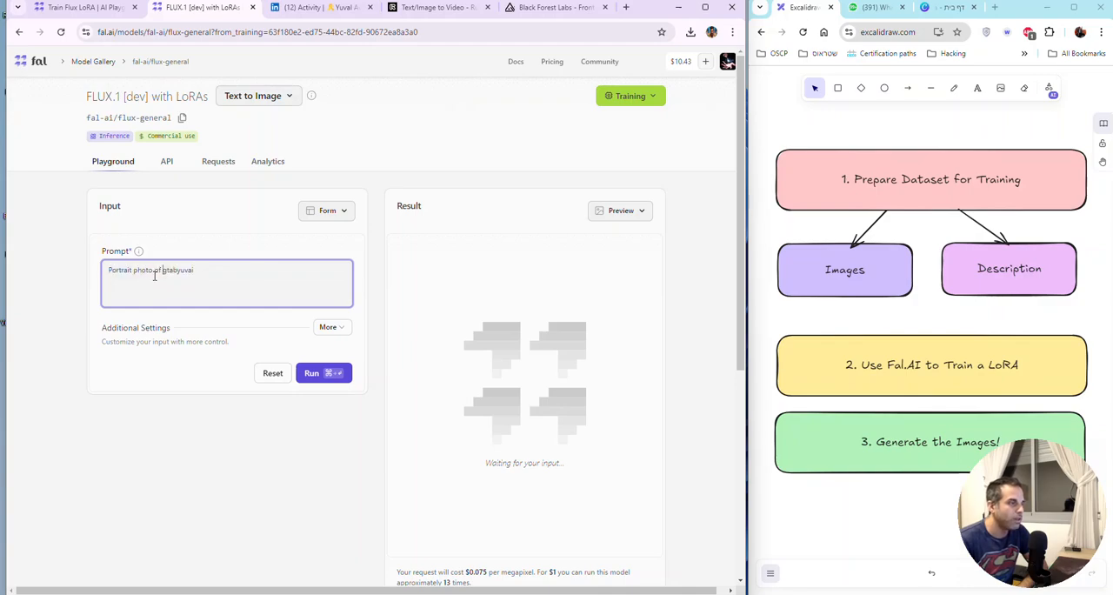
{"action": "double_click", "coordinate": [177, 270]}
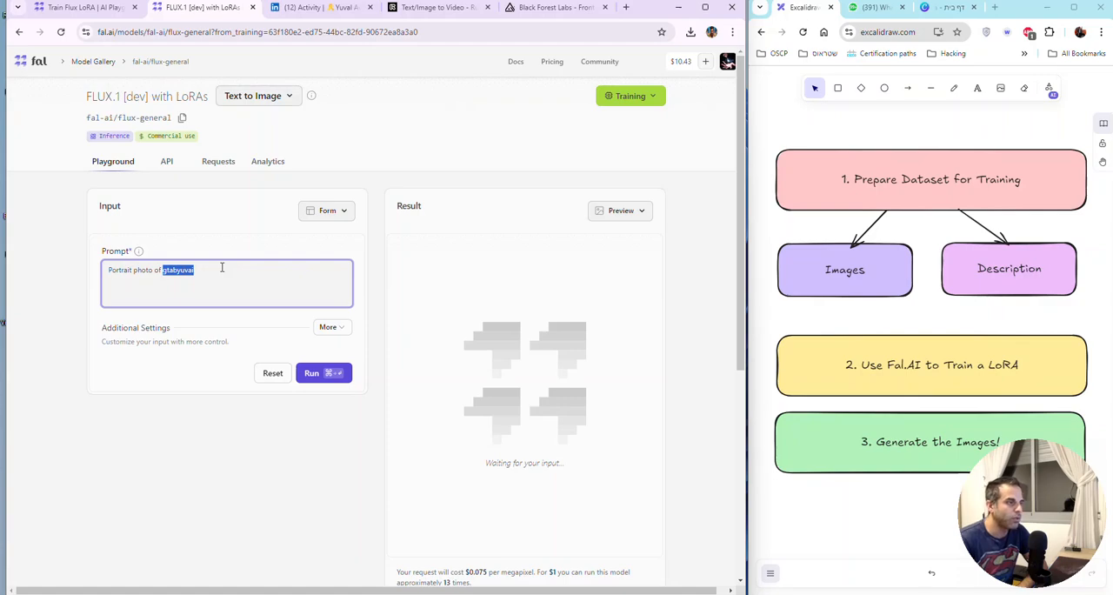
Step: Compare the Trigger Word in the original training settings with the trigger word in the inference prompt
{"action": "left_click", "coordinate": [105, 11]}
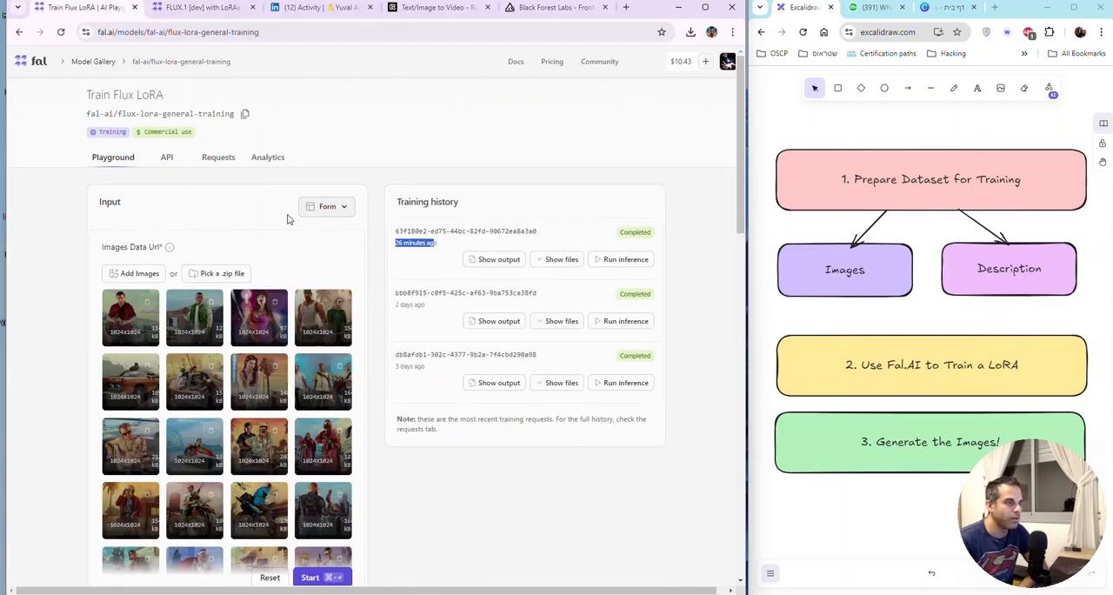
{"action": "scroll", "coordinate": [363, 303], "scroll_direction": "down", "scroll_amount": 9}
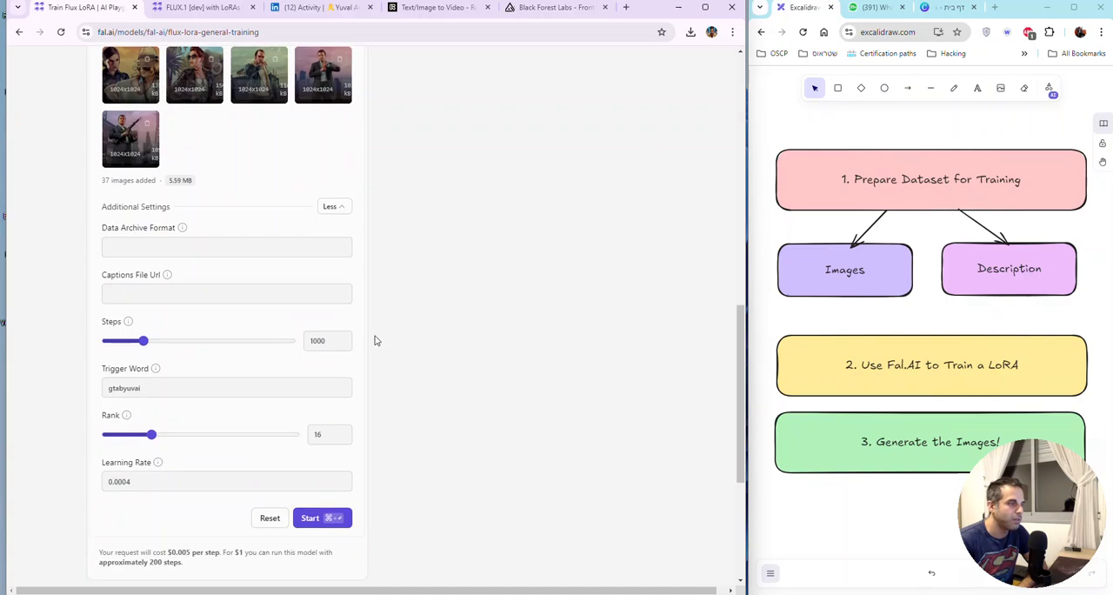
{"action": "scroll", "coordinate": [375, 340], "scroll_direction": "down", "scroll_amount": 2}
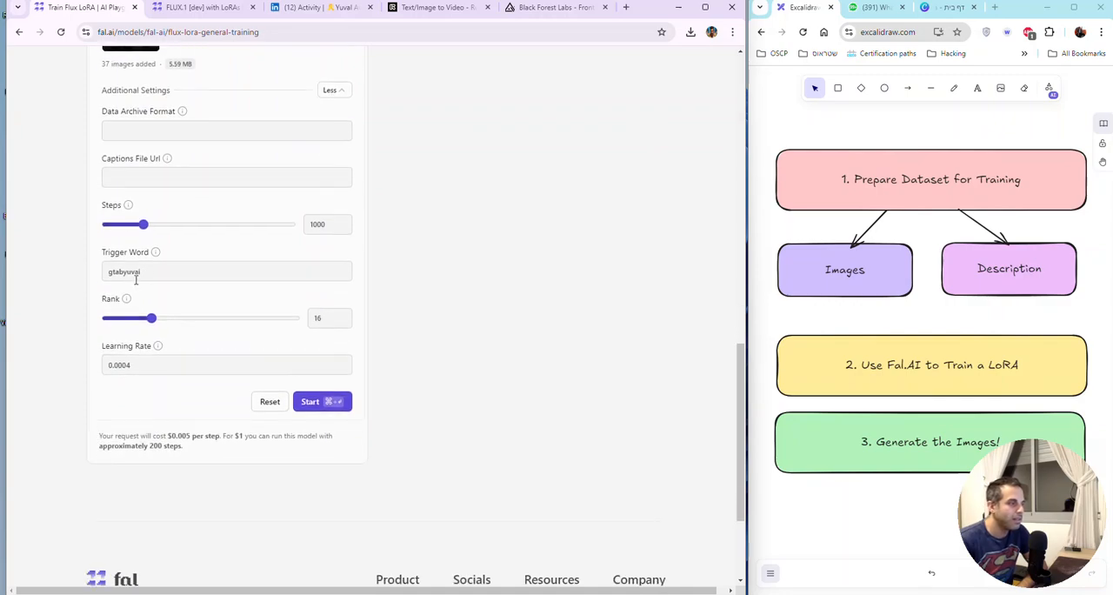
{"action": "left_click", "coordinate": [214, 10]}
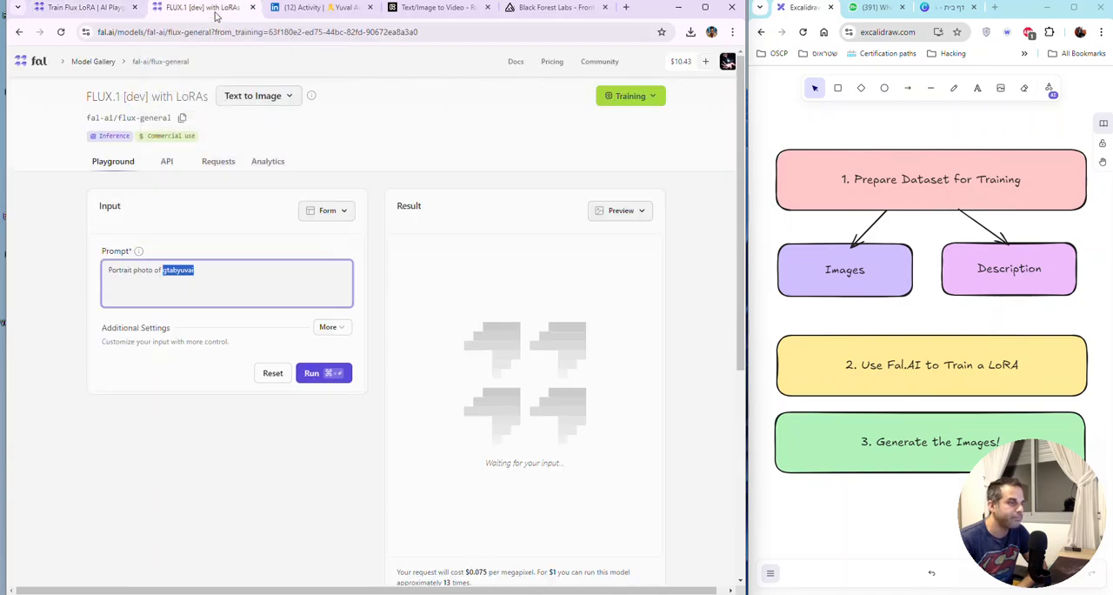
{"action": "left_click", "coordinate": [205, 270]}
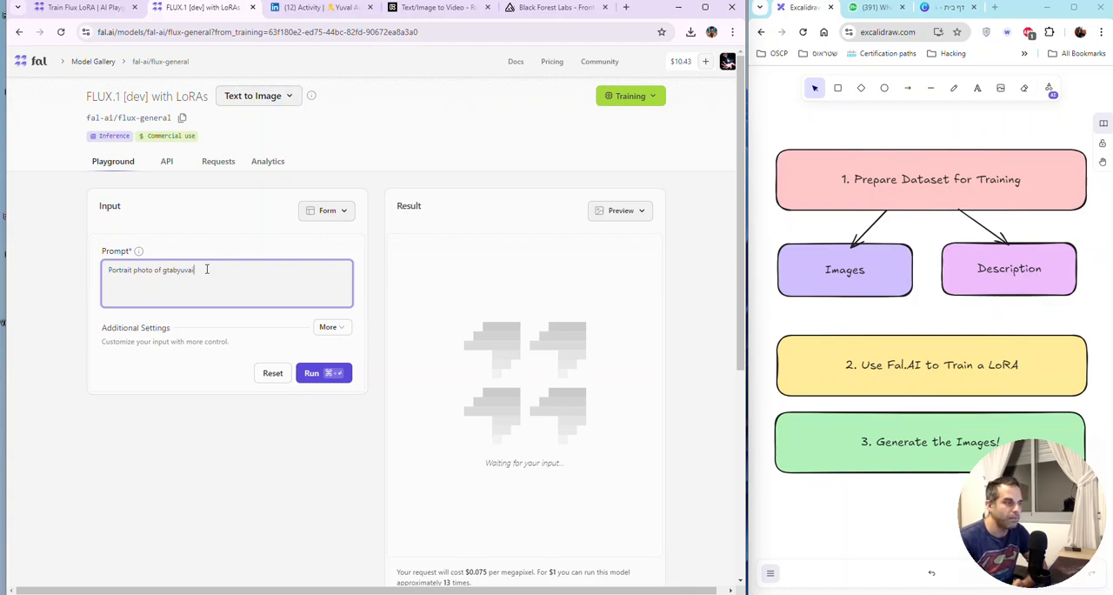
{"action": "double_click", "coordinate": [206, 270]}
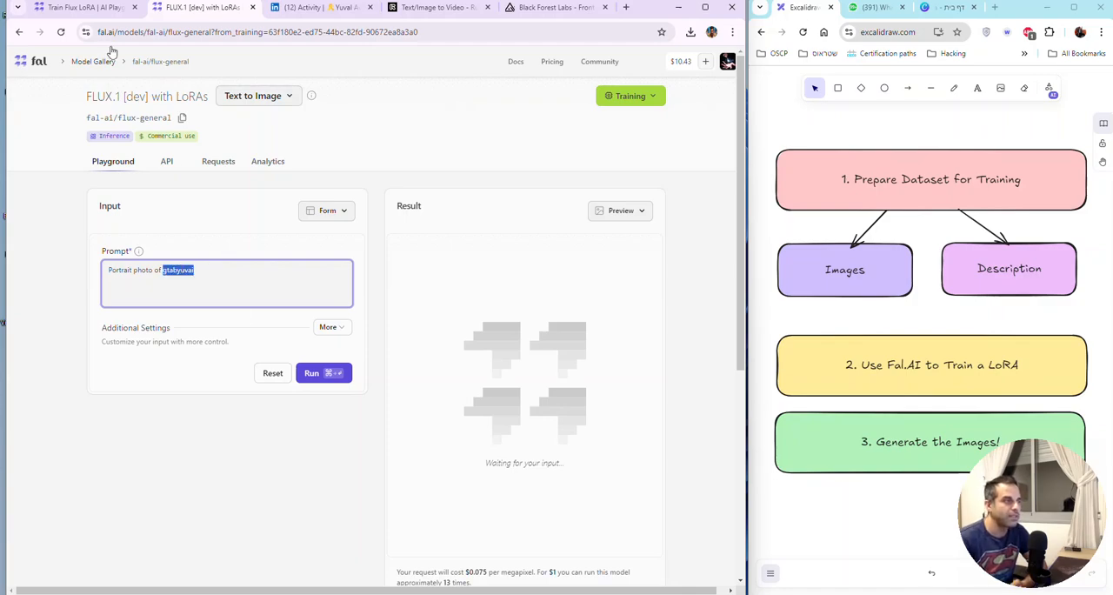
Step: Review the uploaded GTA images on the original training page, and return to the end of the inference prompt
{"action": "left_click", "coordinate": [91, 10]}
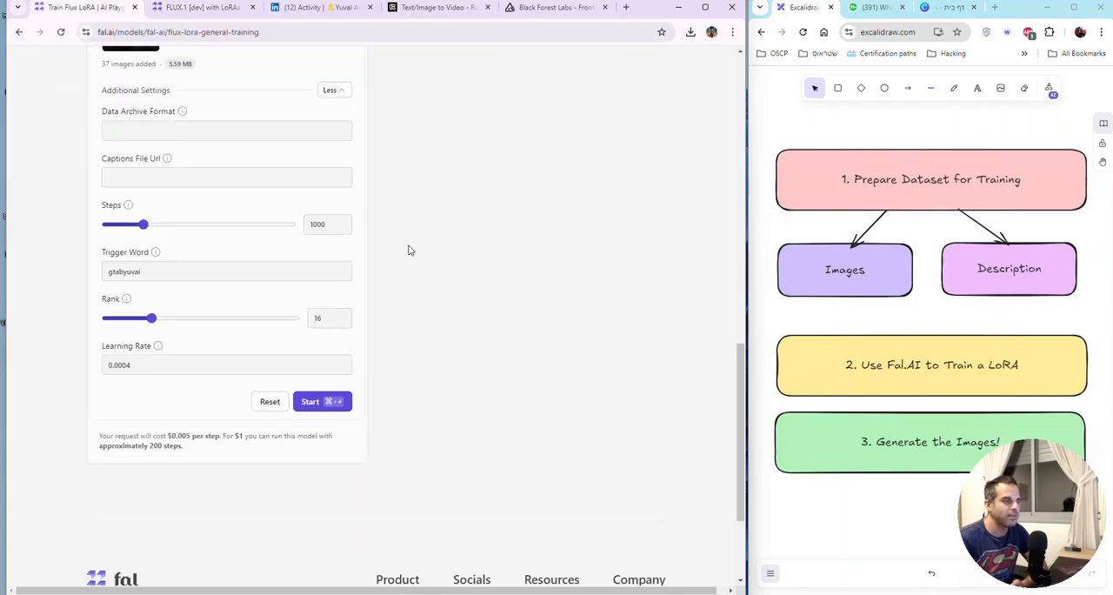
{"action": "scroll", "coordinate": [400, 254], "scroll_direction": "up", "scroll_amount": 10}
{"action": "scroll", "coordinate": [392, 266], "scroll_direction": "up", "scroll_amount": 3}
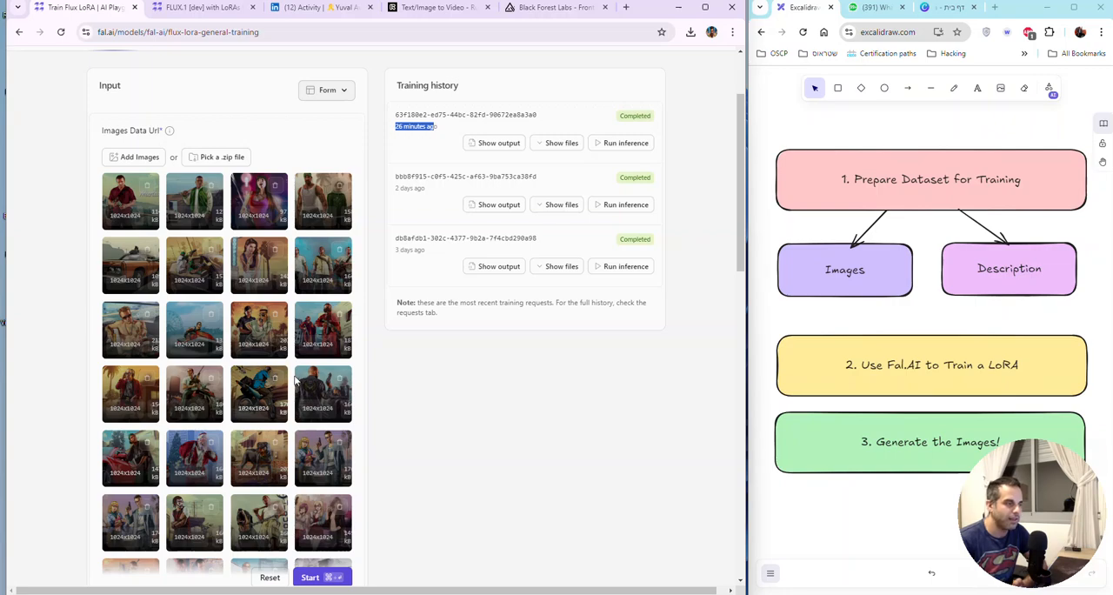
{"action": "left_click", "coordinate": [179, 8]}
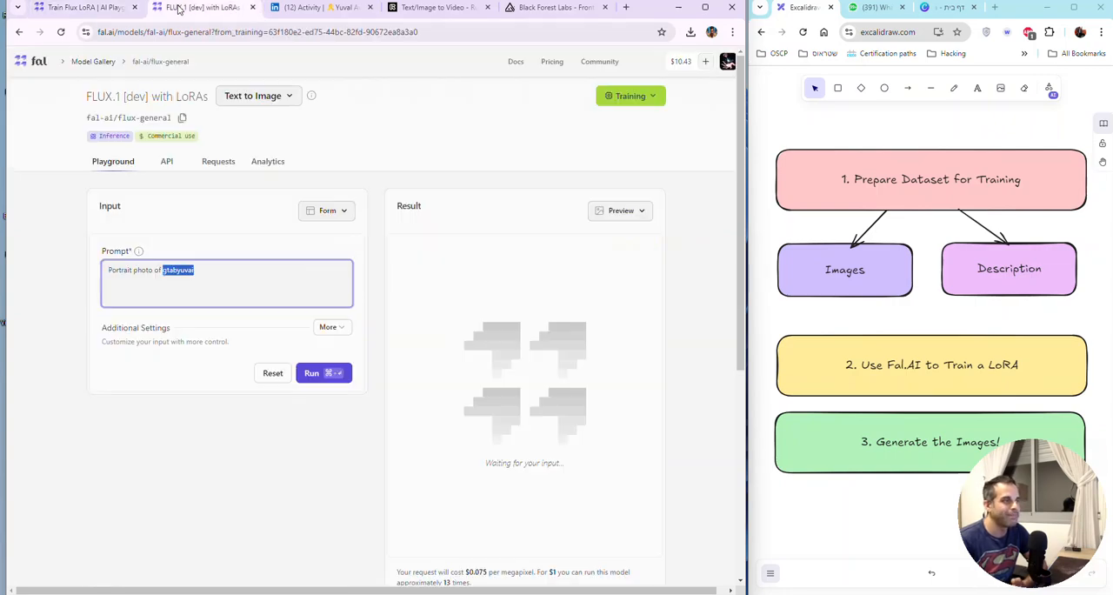
{"action": "left_click", "coordinate": [197, 271]}
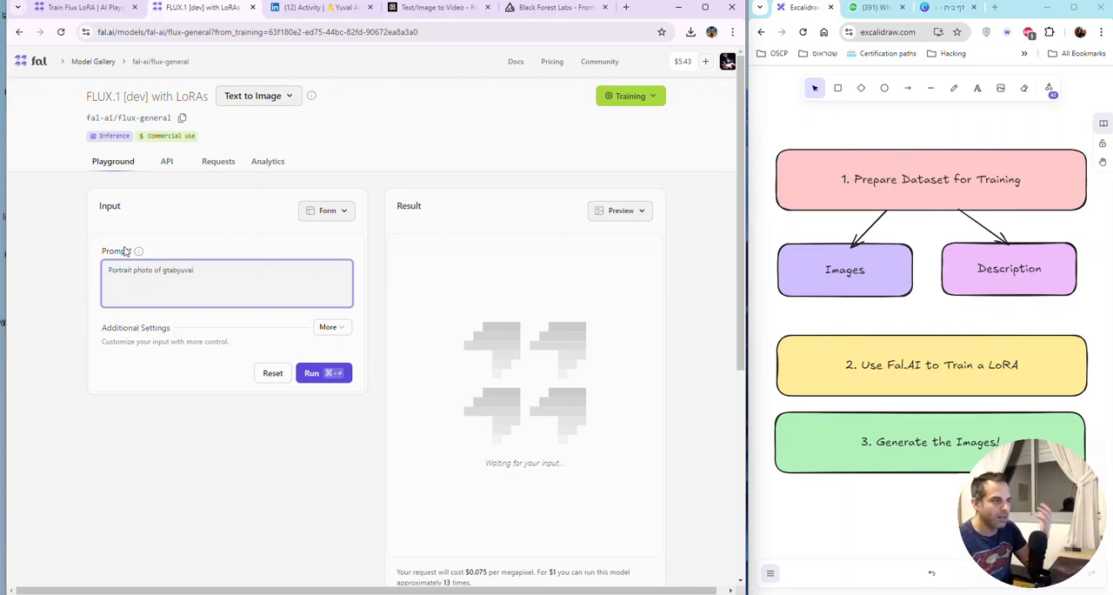
Step: Replace the trigger word in the prompt so it reads "Portrait photo of super mario playing playstation wearing VR headset"
{"action": "double_click", "coordinate": [181, 271]}
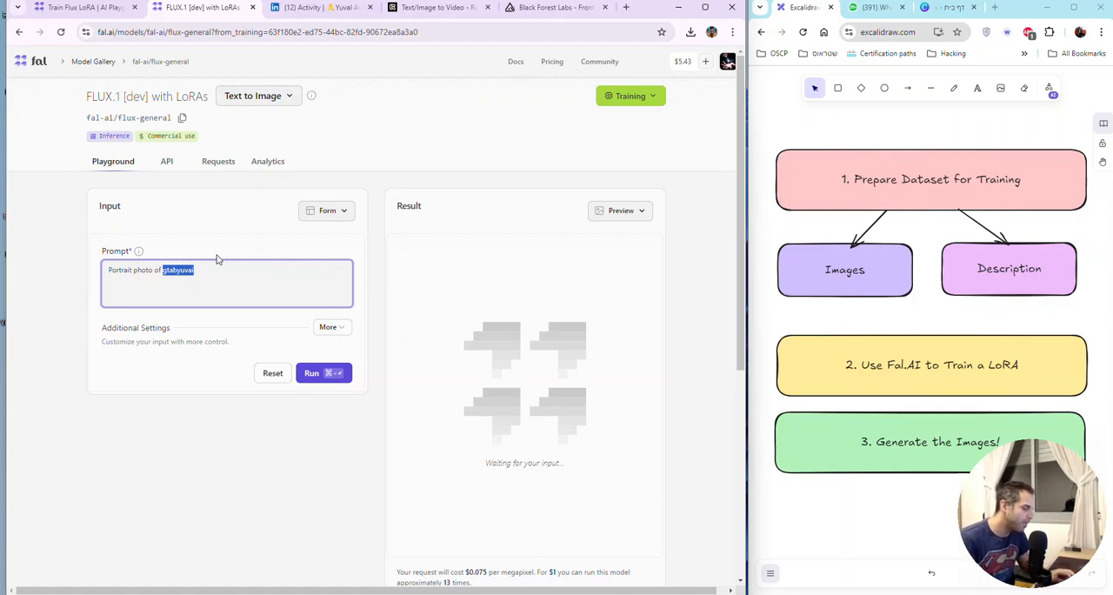
{"action": "key", "text": "BackSpace"}
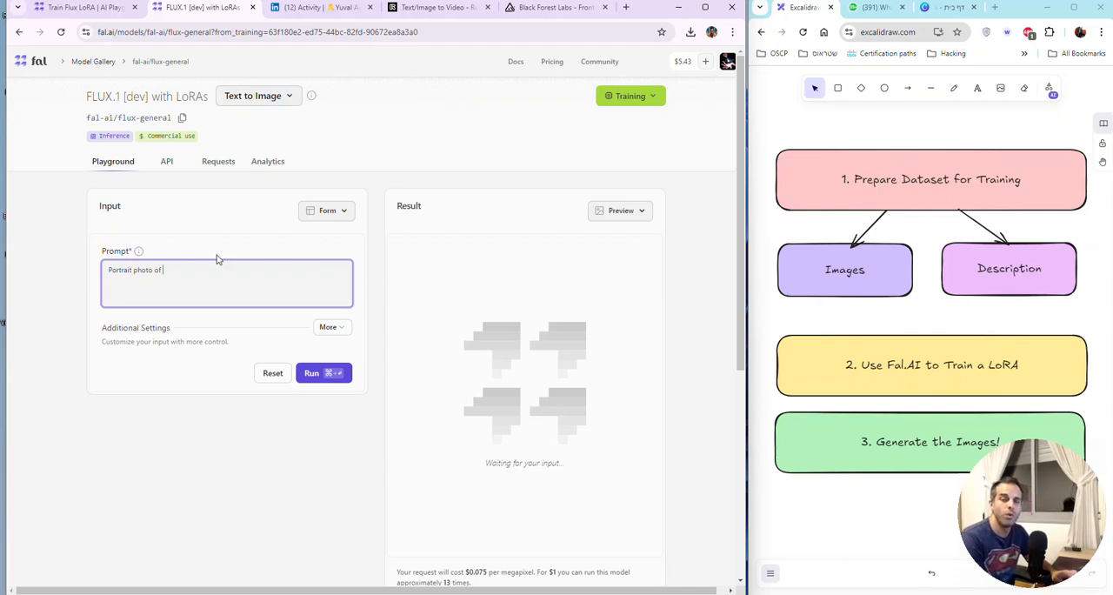
{"action": "type", "text": "sup"}
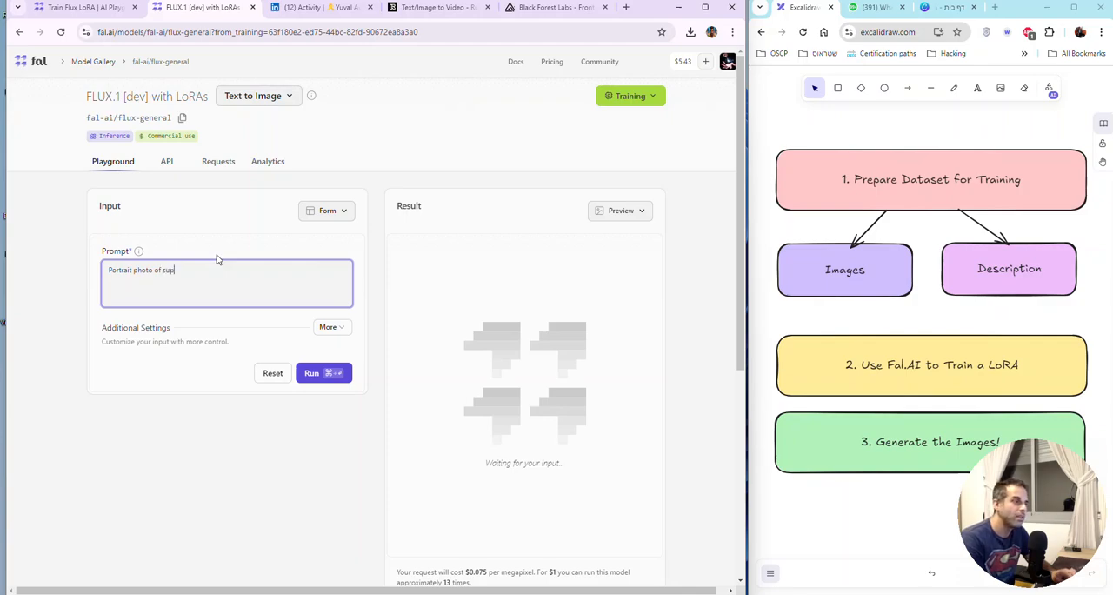
{"action": "type", "text": "er mario pla"}
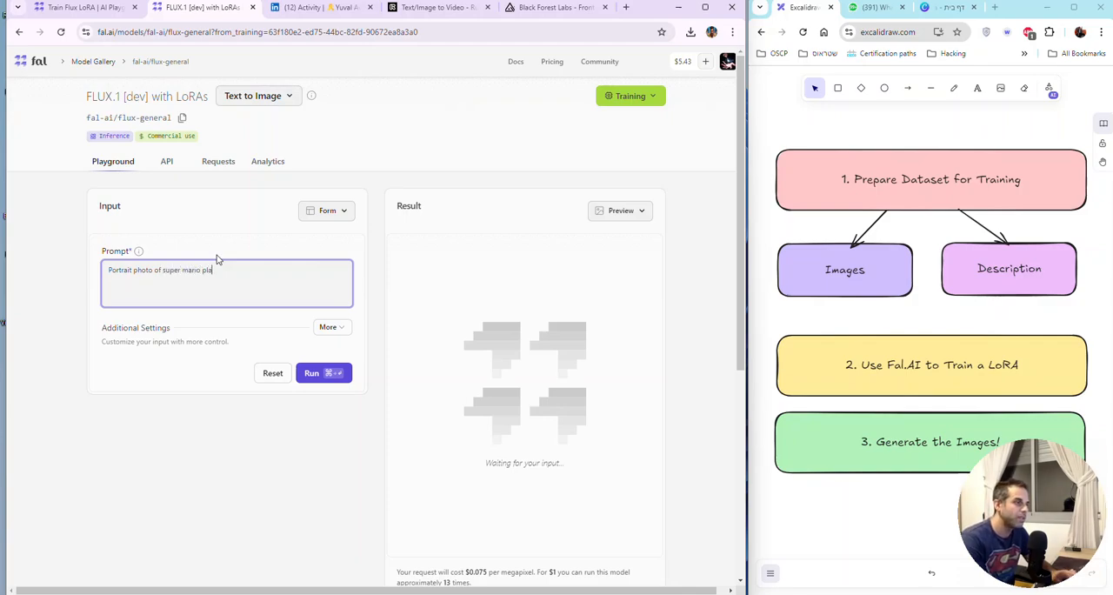
{"action": "type", "text": "ying playsta"}
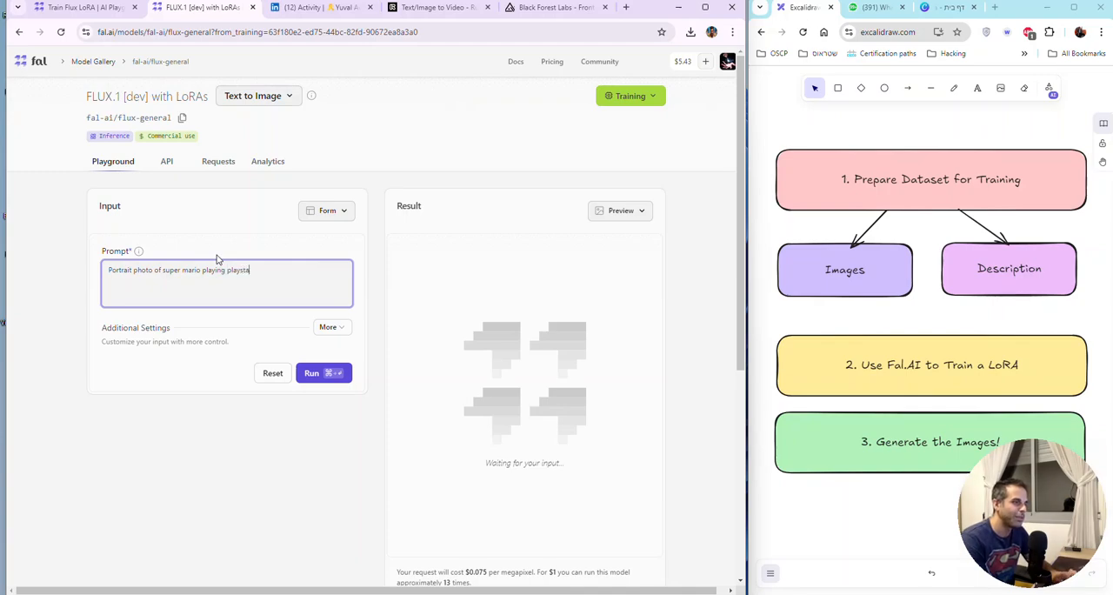
{"action": "type", "text": "tio"}
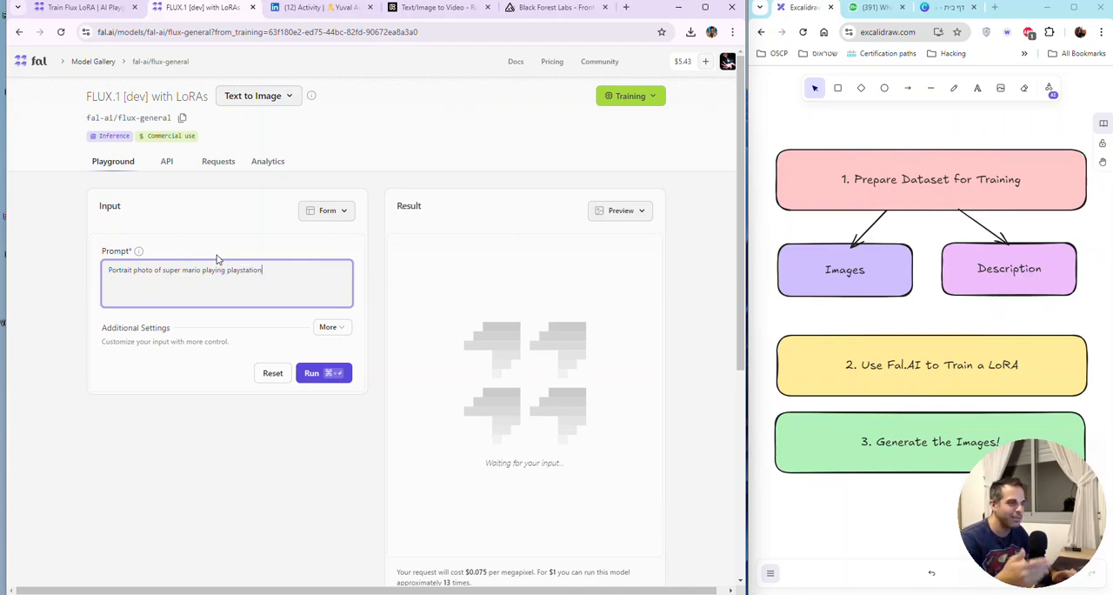
{"action": "type", "text": "n"}
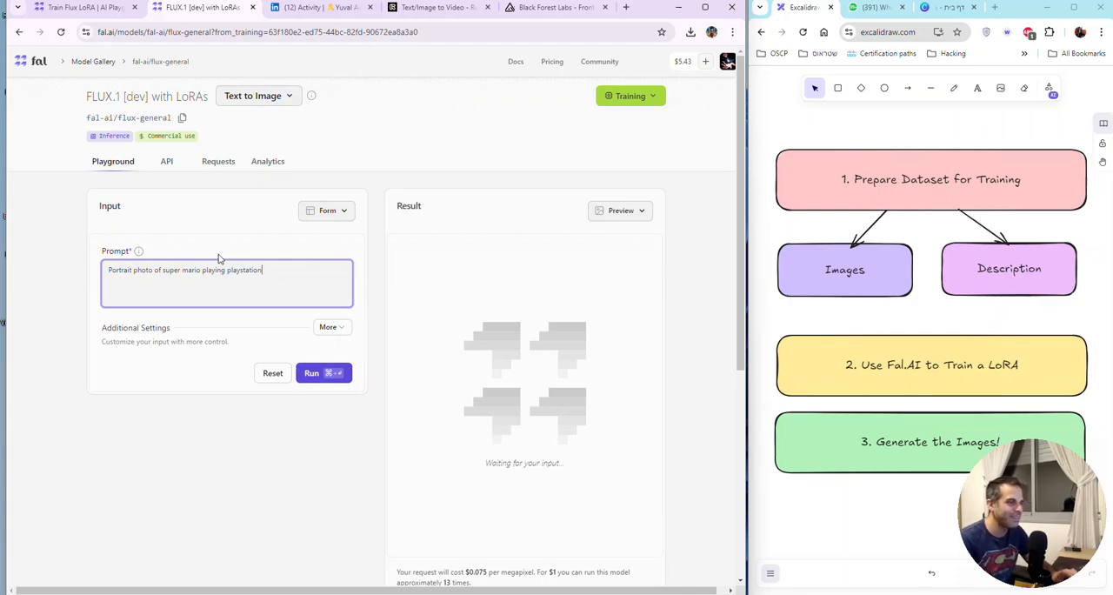
{"action": "type", "text": " wearing "}
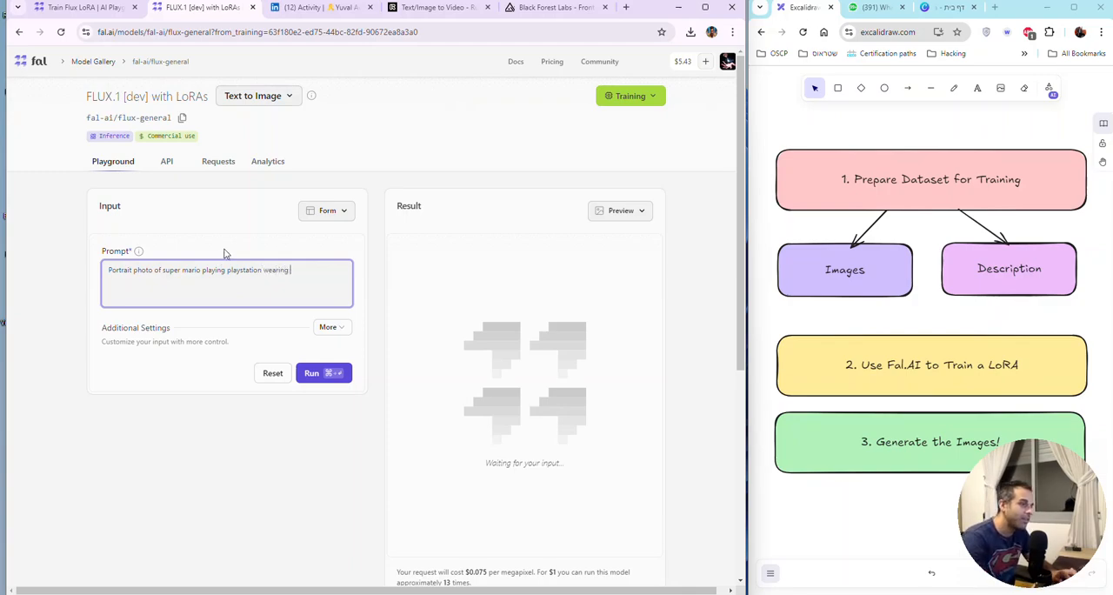
{"action": "type", "text": "VR headset"}
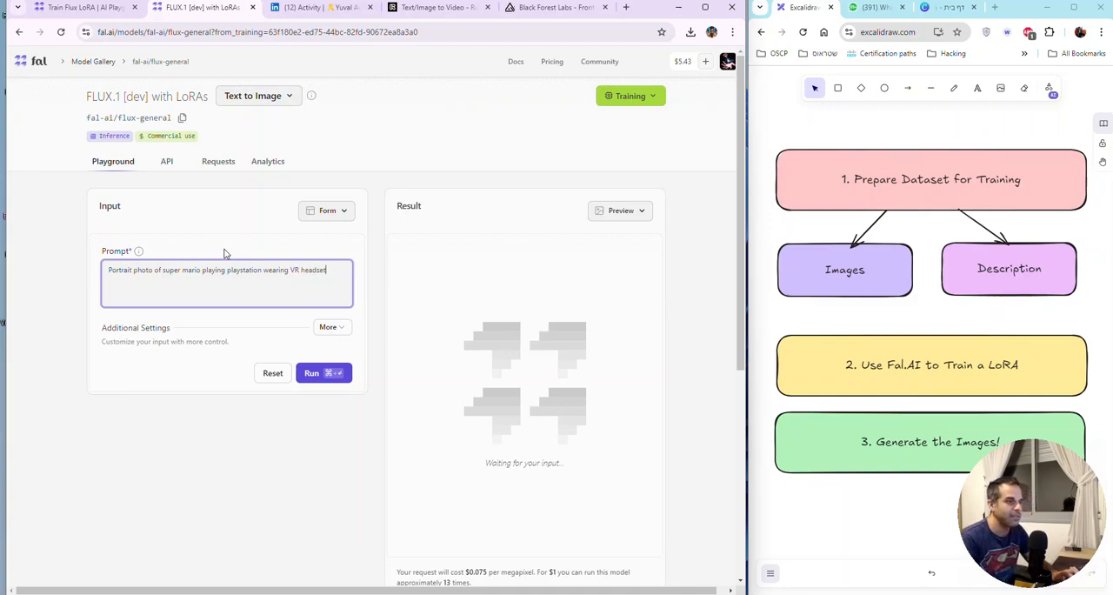
Step: Generate an image from the Super Mario prompt without the trigger word and review the result
{"action": "left_click", "coordinate": [327, 372]}
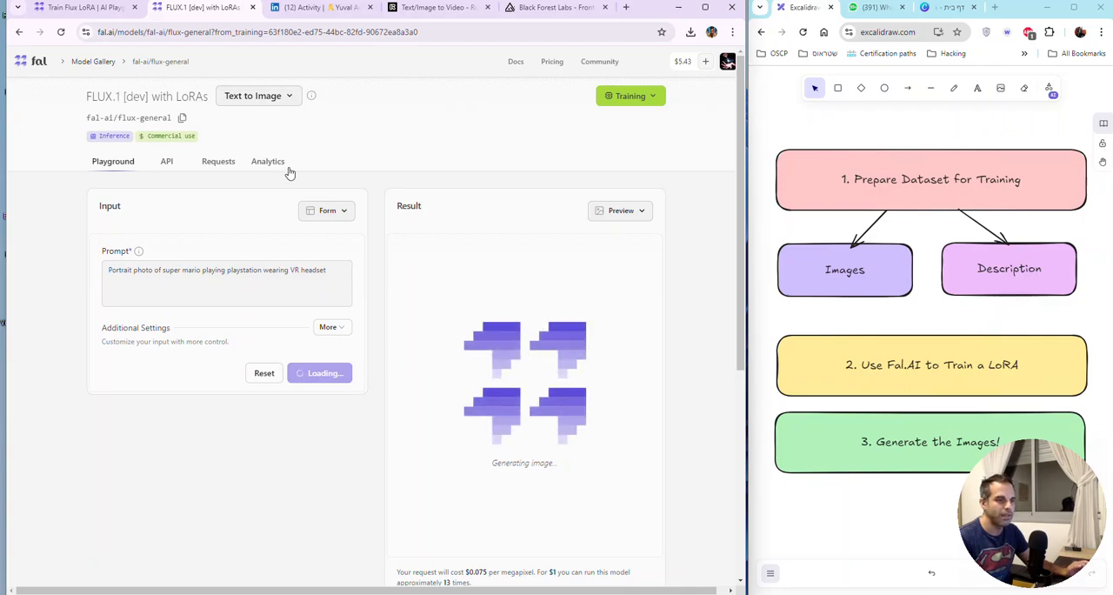
{"action": "scroll", "coordinate": [474, 273], "scroll_direction": "down", "scroll_amount": 1}
{"action": "scroll", "coordinate": [474, 273], "scroll_direction": "down", "scroll_amount": 1}
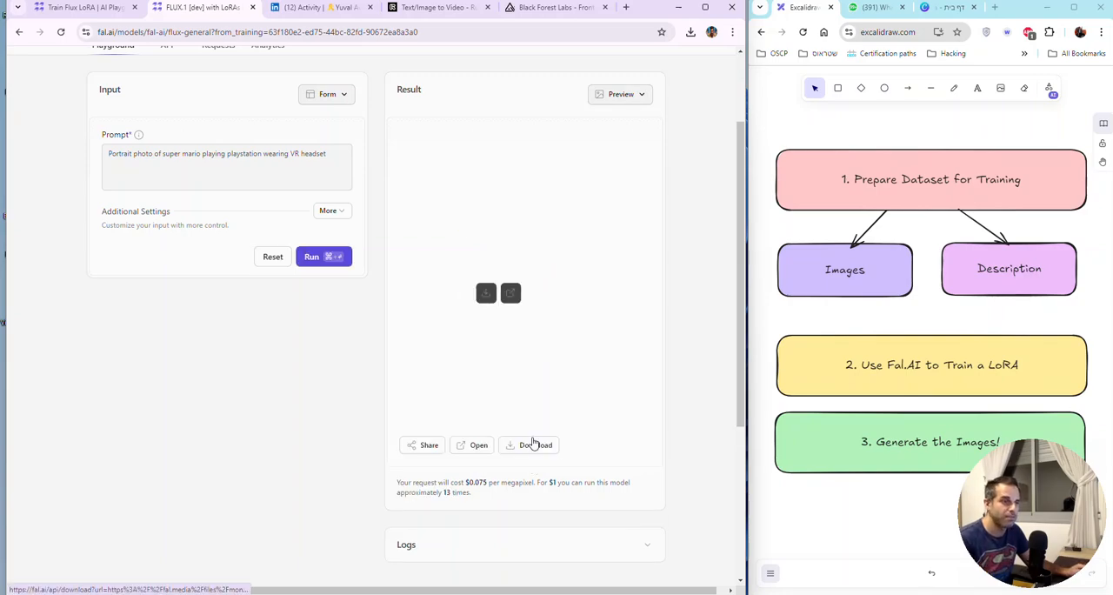
{"action": "scroll", "coordinate": [700, 294], "scroll_direction": "up", "scroll_amount": 1}
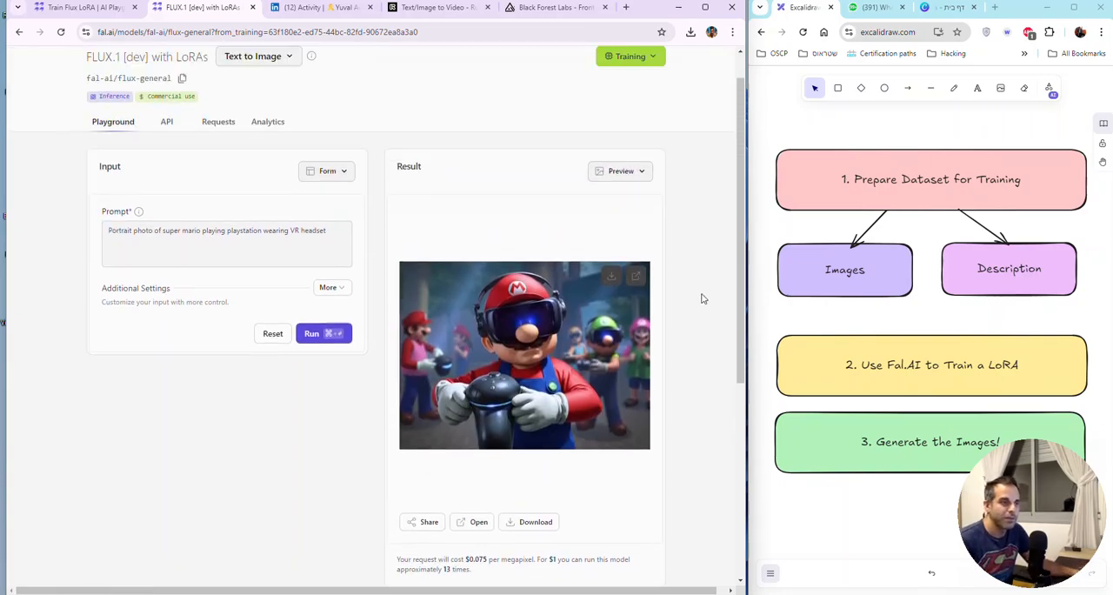
{"action": "scroll", "coordinate": [701, 304], "scroll_direction": "up", "scroll_amount": 1}
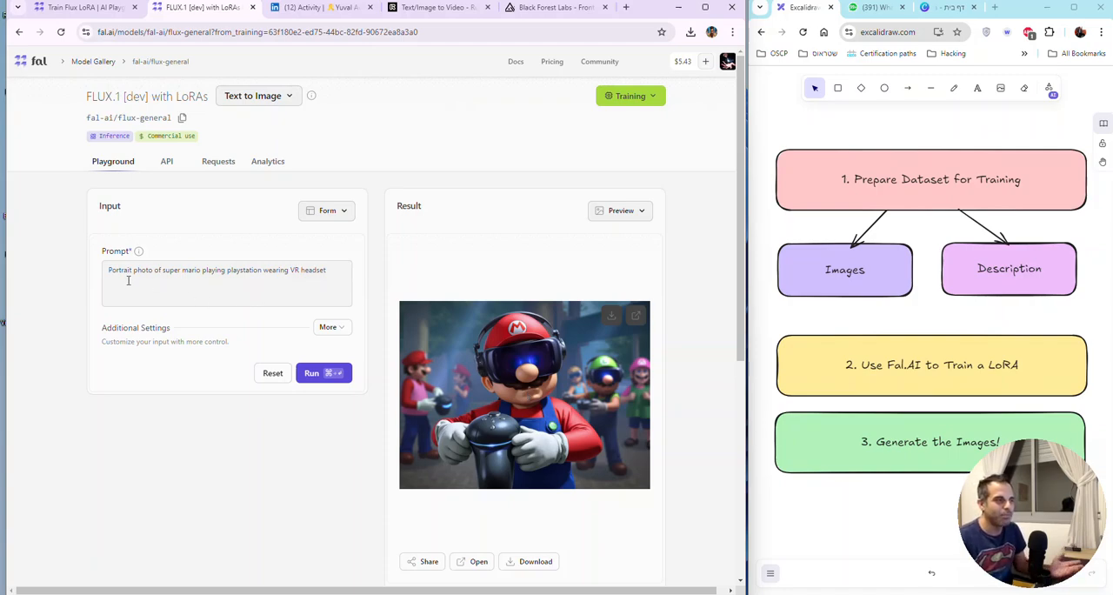
Step: Append ", in the style of gtabyuvai" to the Super Mario prompt and generate the image again
{"action": "left_click", "coordinate": [332, 262]}
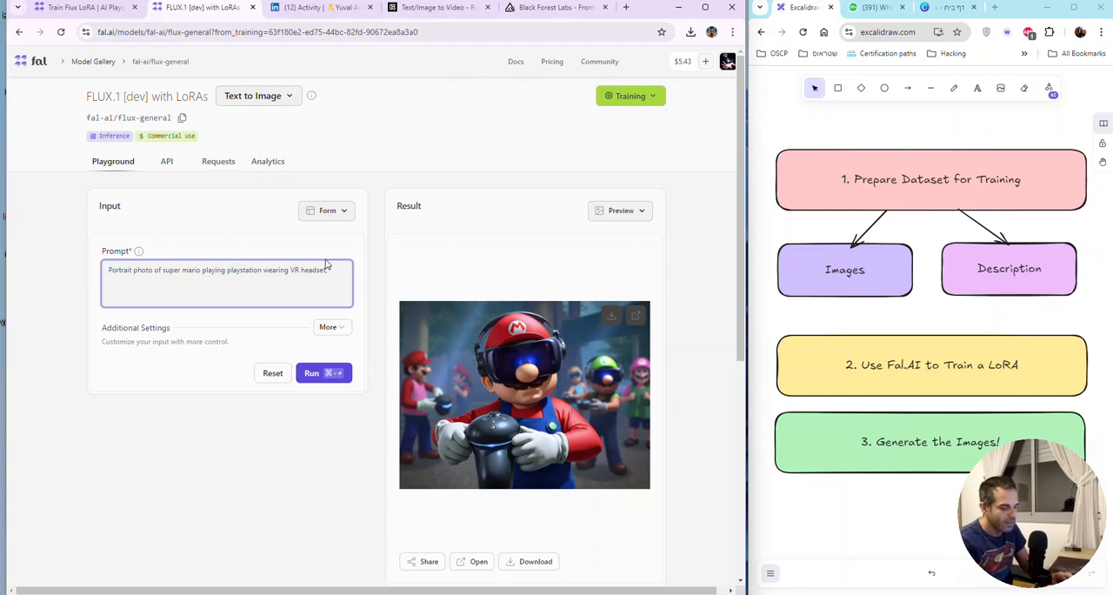
{"action": "type", "text": "in the styl"}
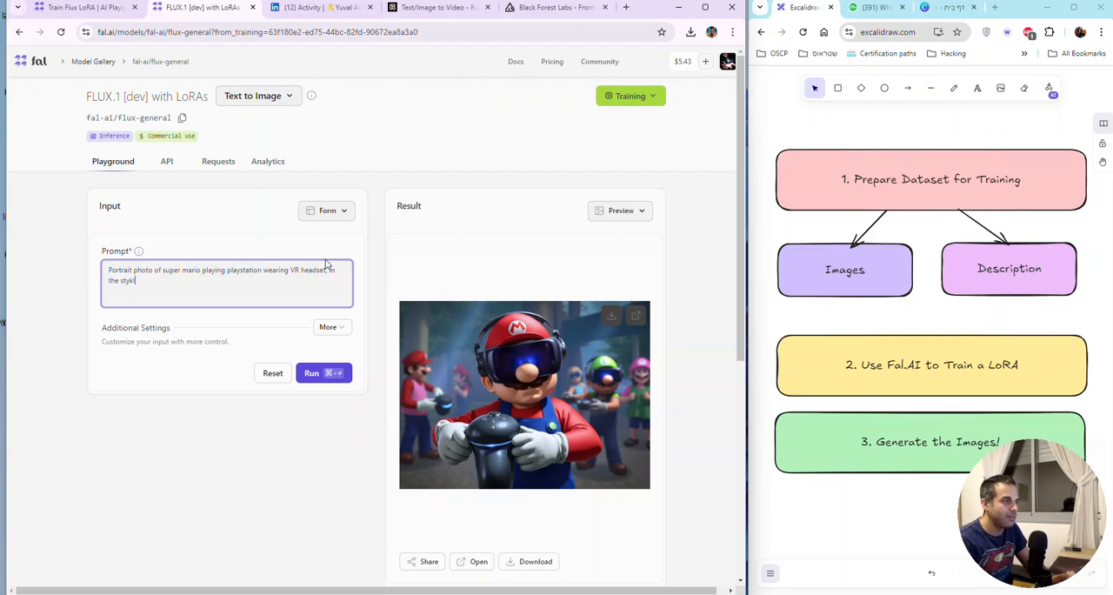
{"action": "type", "text": "e of gtabyuval"}
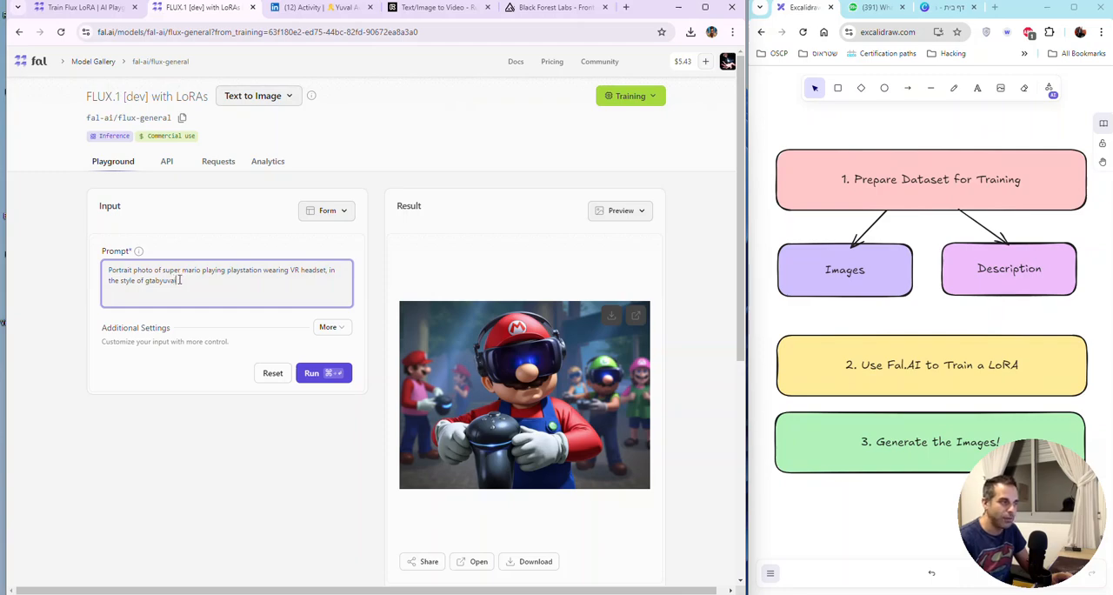
{"action": "left_click_drag", "start_coordinate": [186, 280], "coordinate": [143, 280]}
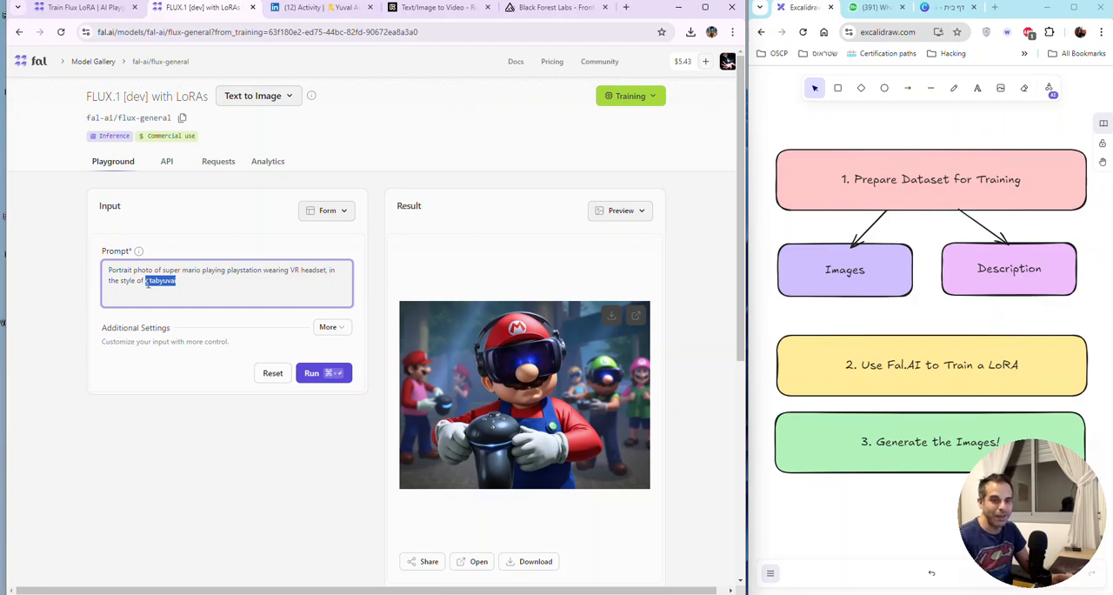
{"action": "left_click", "coordinate": [314, 374]}
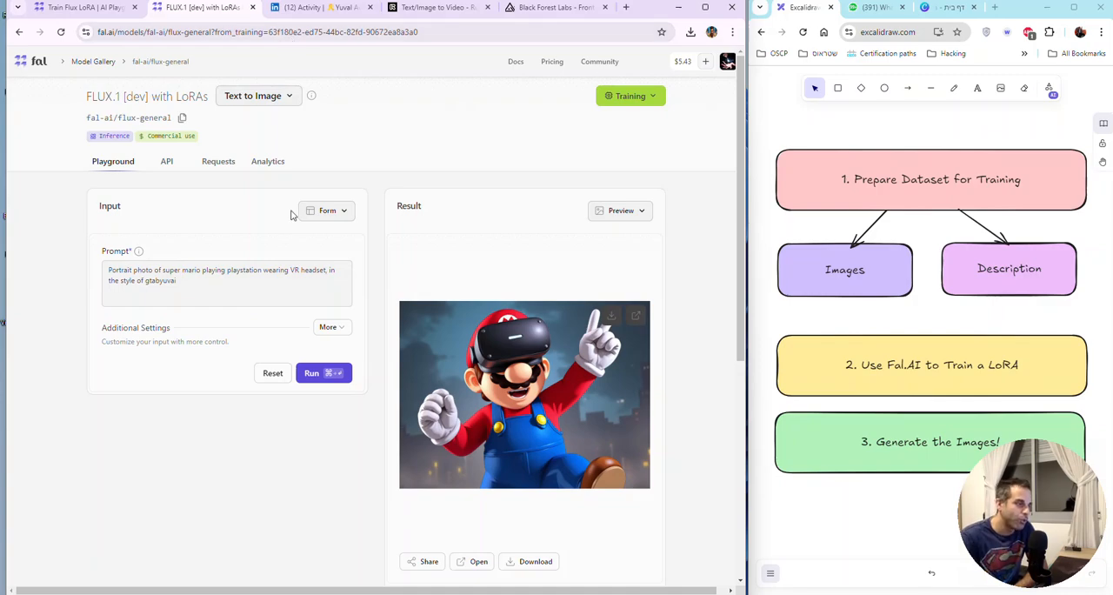
Step: Expand the additional inference settings and review the image size, inference steps, seed and LoRA options
{"action": "left_click", "coordinate": [330, 328]}
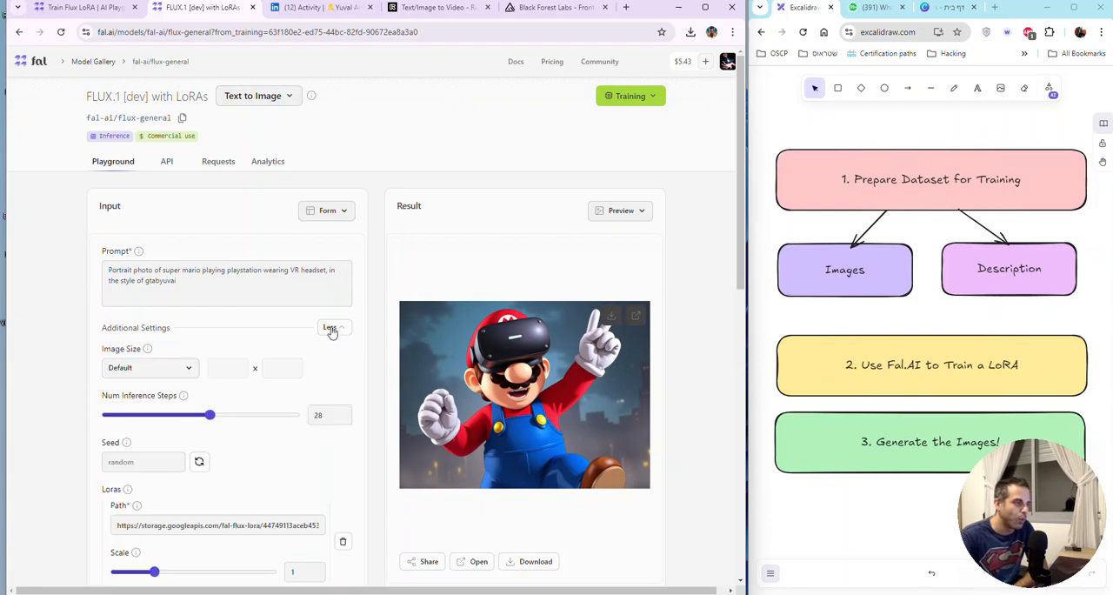
{"action": "scroll", "coordinate": [313, 340], "scroll_direction": "down", "scroll_amount": 2}
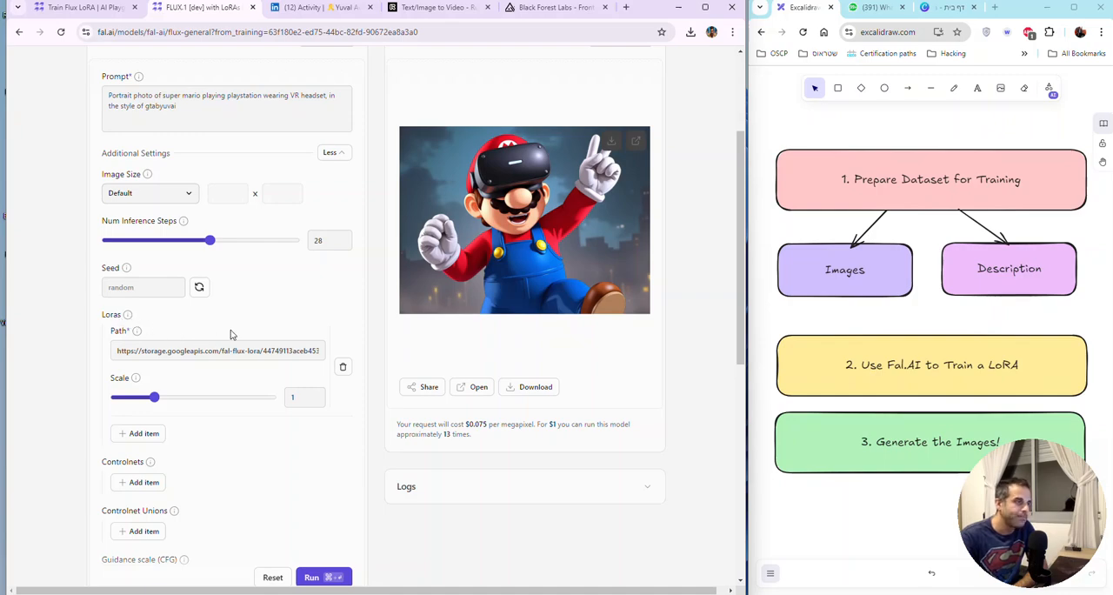
{"action": "scroll", "coordinate": [230, 330], "scroll_direction": "down", "scroll_amount": 1}
{"action": "scroll", "coordinate": [231, 333], "scroll_direction": "up", "scroll_amount": 3}
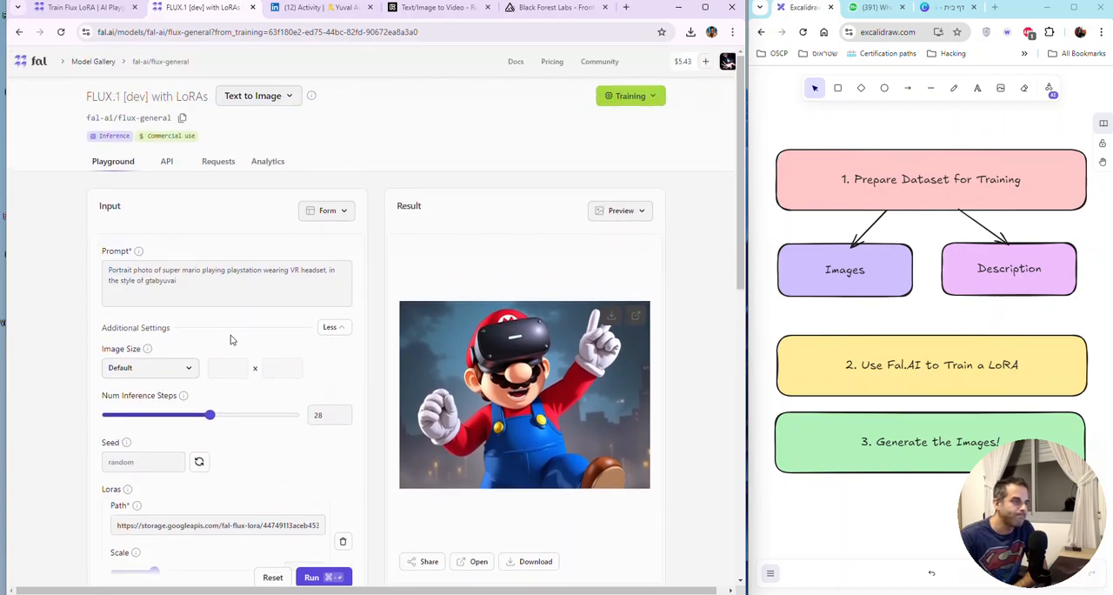
{"action": "scroll", "coordinate": [230, 340], "scroll_direction": "down", "scroll_amount": 1}
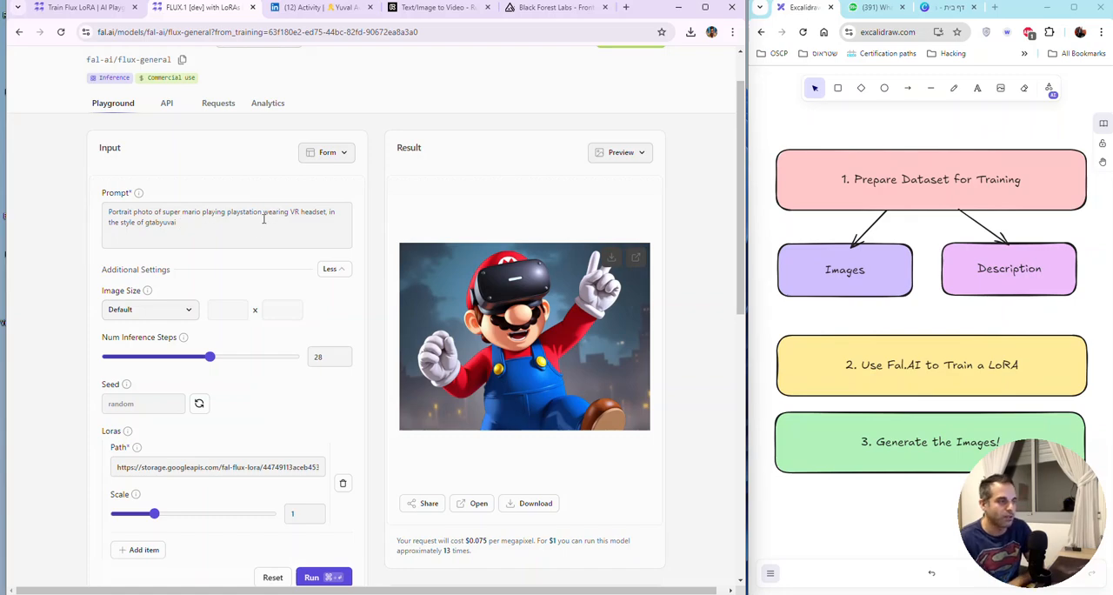
Step: Replace the whole prompt with "a man walking in the street of new york city, gtabyuvai"
{"action": "double_click", "coordinate": [163, 222]}
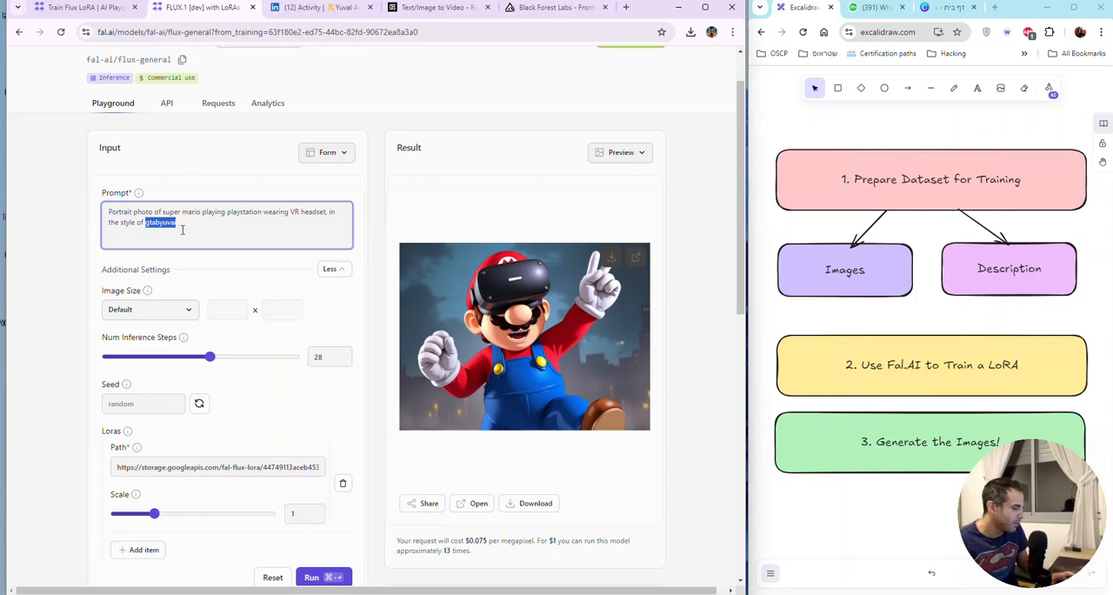
{"action": "key", "text": "ctrl+a"}
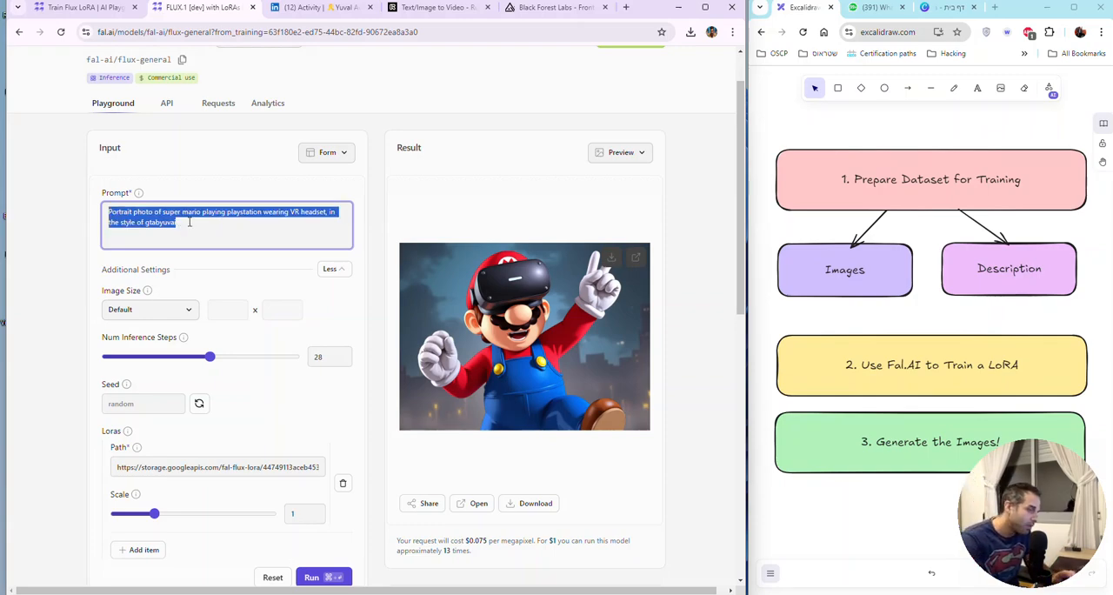
{"action": "type", "text": "a"}
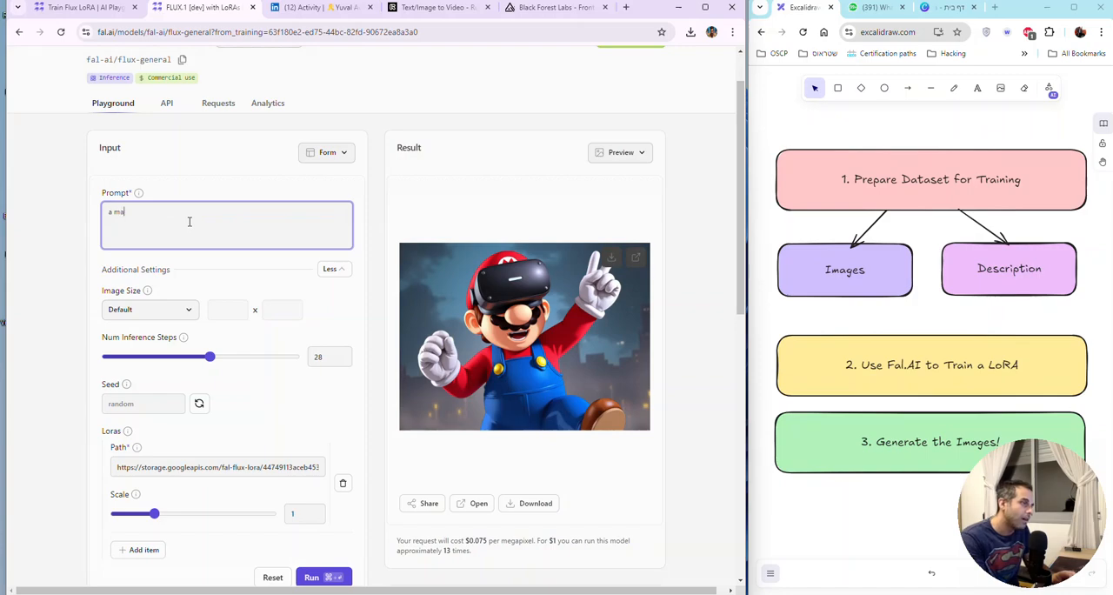
{"action": "type", "text": " mnn walking in the "}
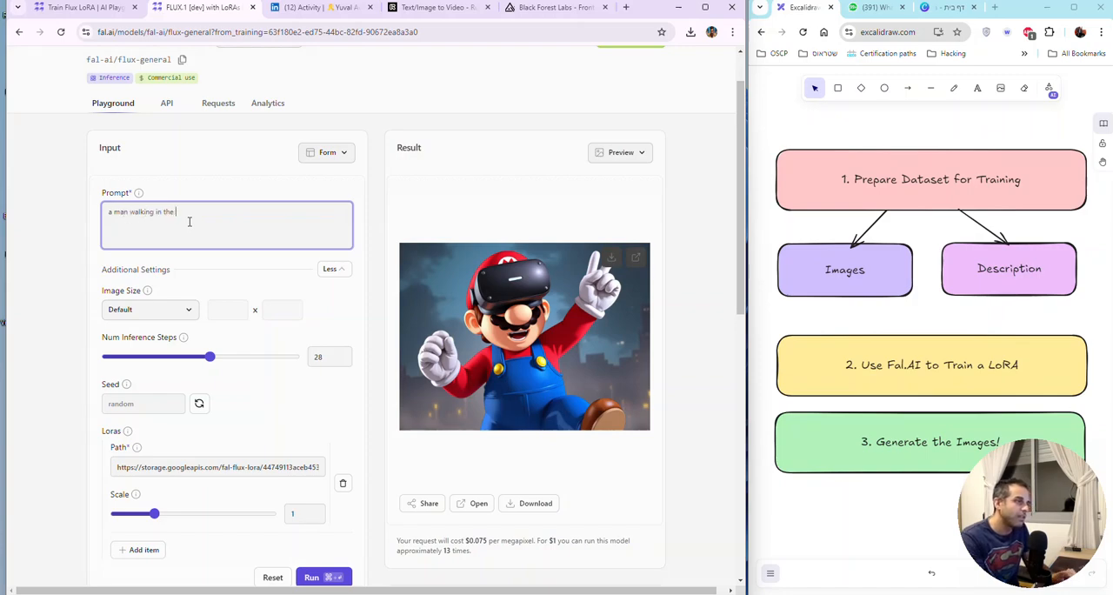
{"action": "type", "text": "street"}
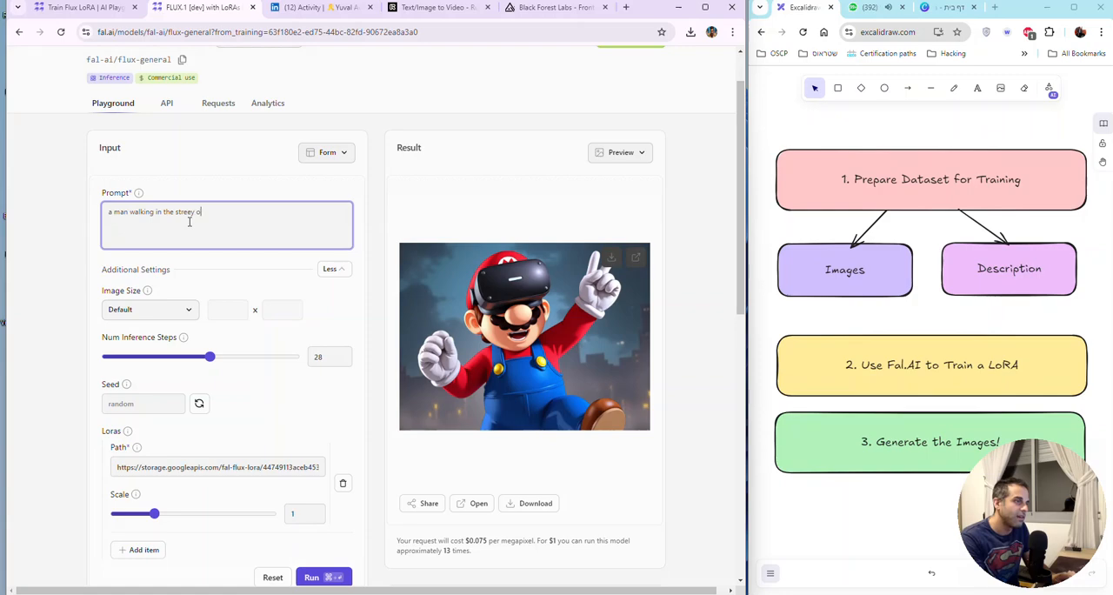
{"action": "type", "text": " of new yo"}
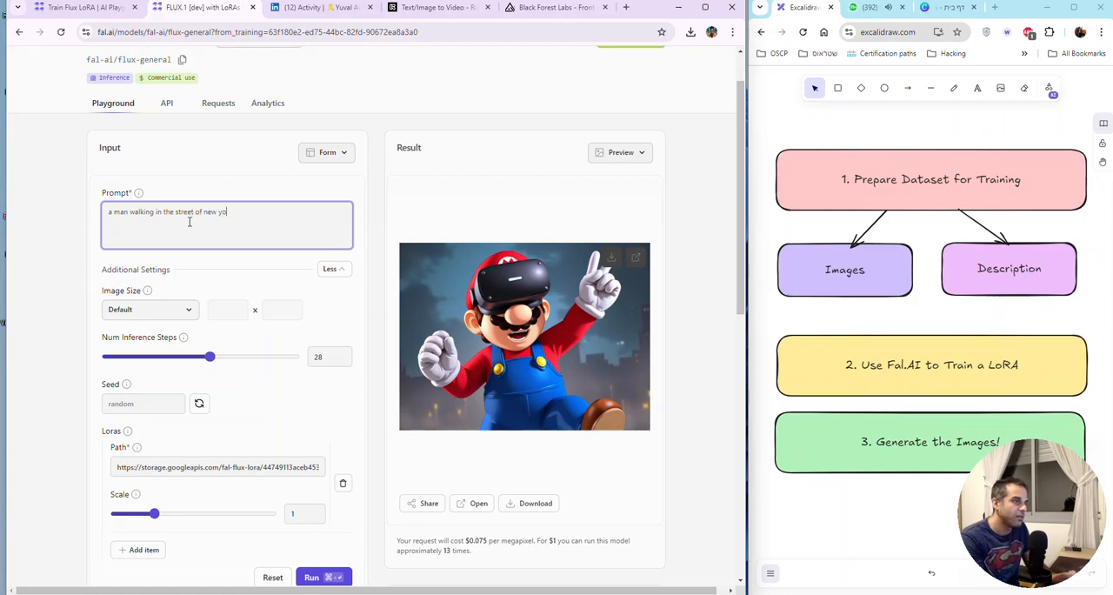
{"action": "type", "text": "u"}
{"action": "key", "text": "BackSpace"}
{"action": "type", "text": "rk city"}
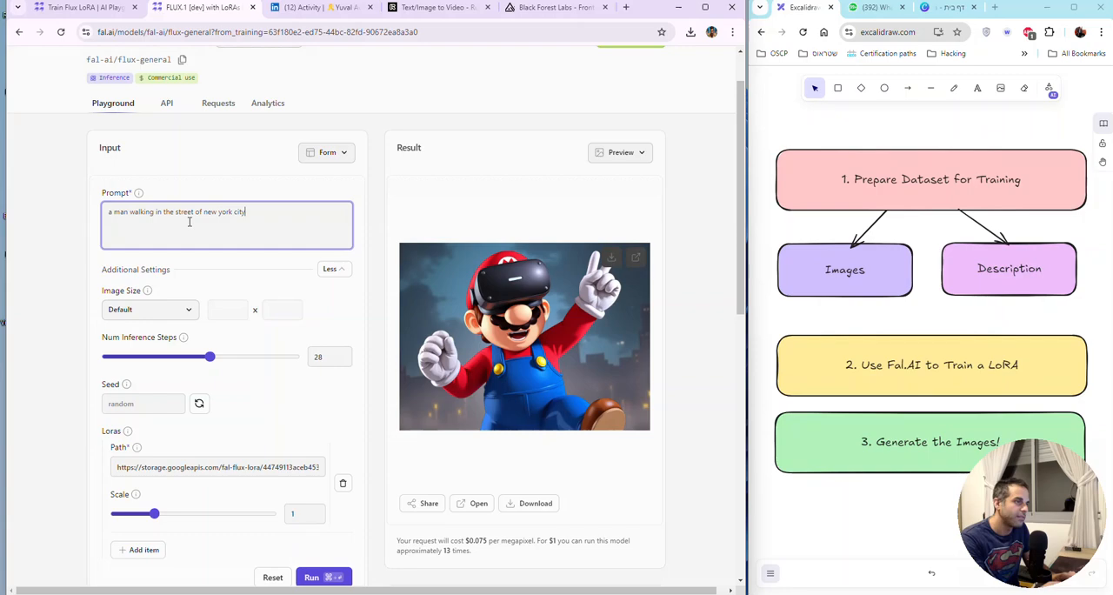
{"action": "type", "text": ", gtabyuval"}
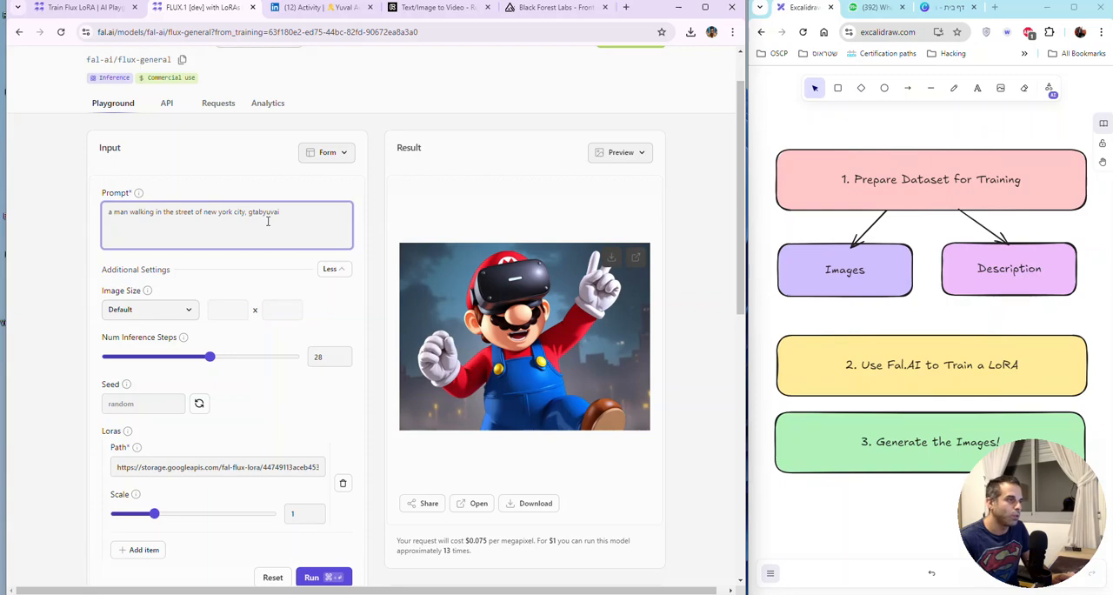
Step: Reword the prompt to "a man in the style of gtabyuvai walking in the streets of new york city" and select all of it
{"action": "left_click", "coordinate": [129, 211]}
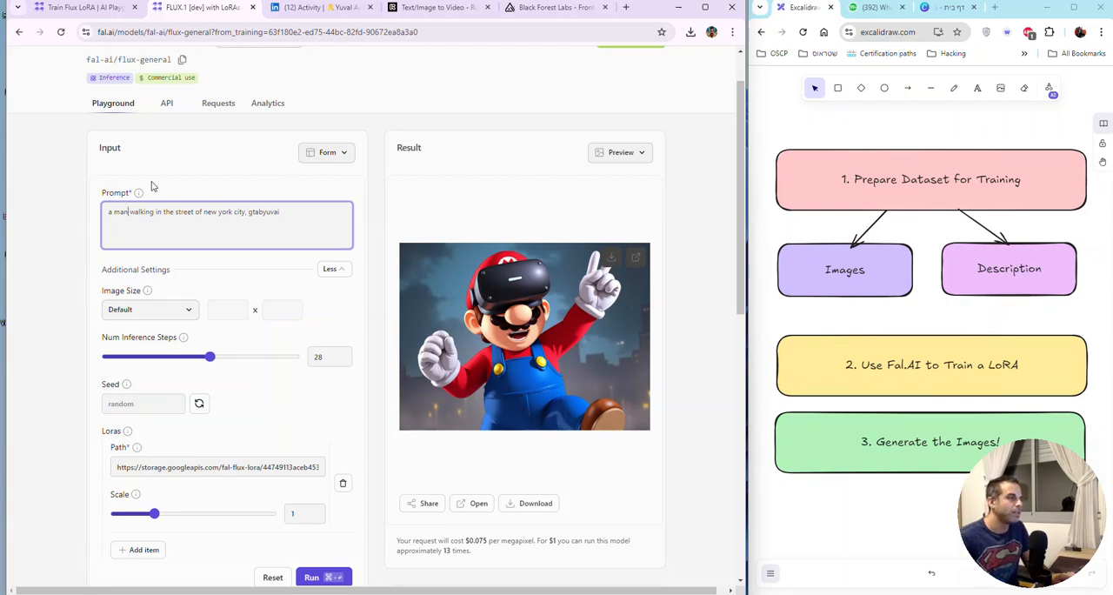
{"action": "type", "text": "in the s "}
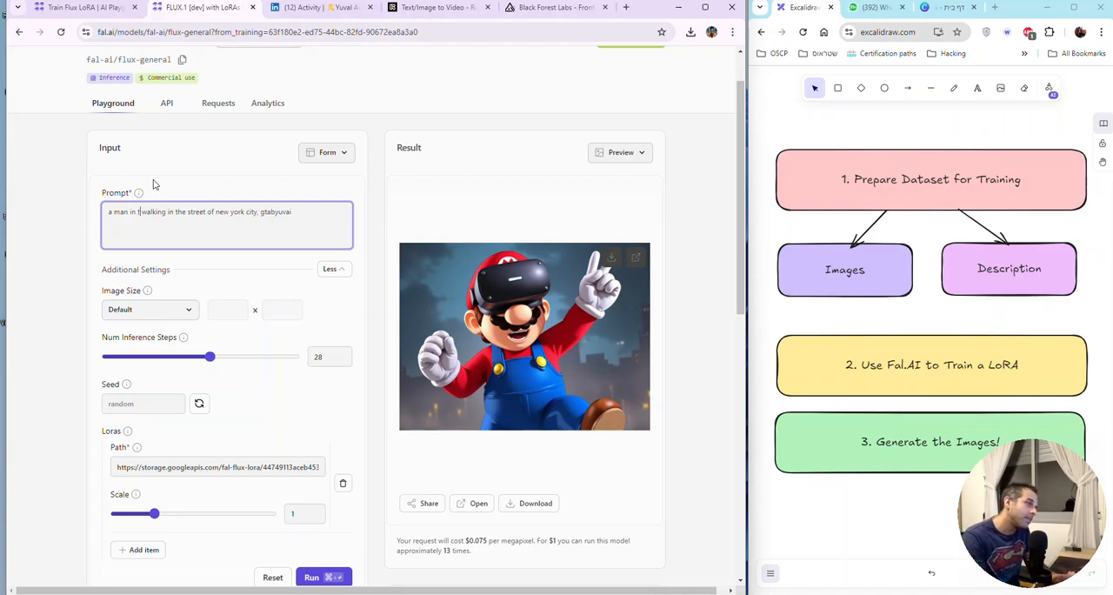
{"action": "type", "text": "tyle of gtabyuval"}
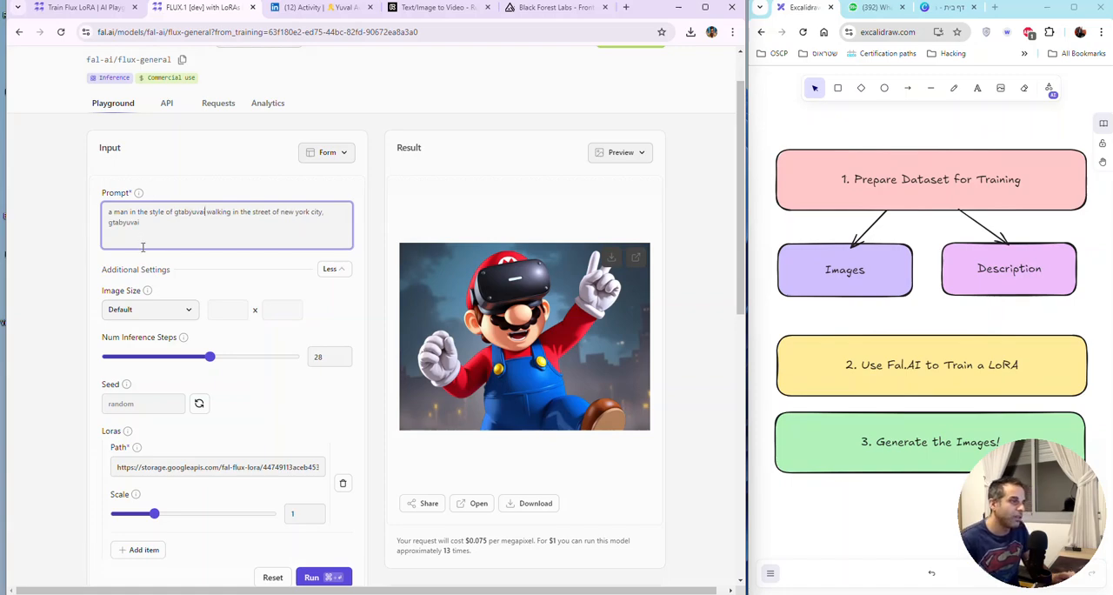
{"action": "double_click", "coordinate": [132, 222]}
{"action": "key", "text": "BackSpace"}
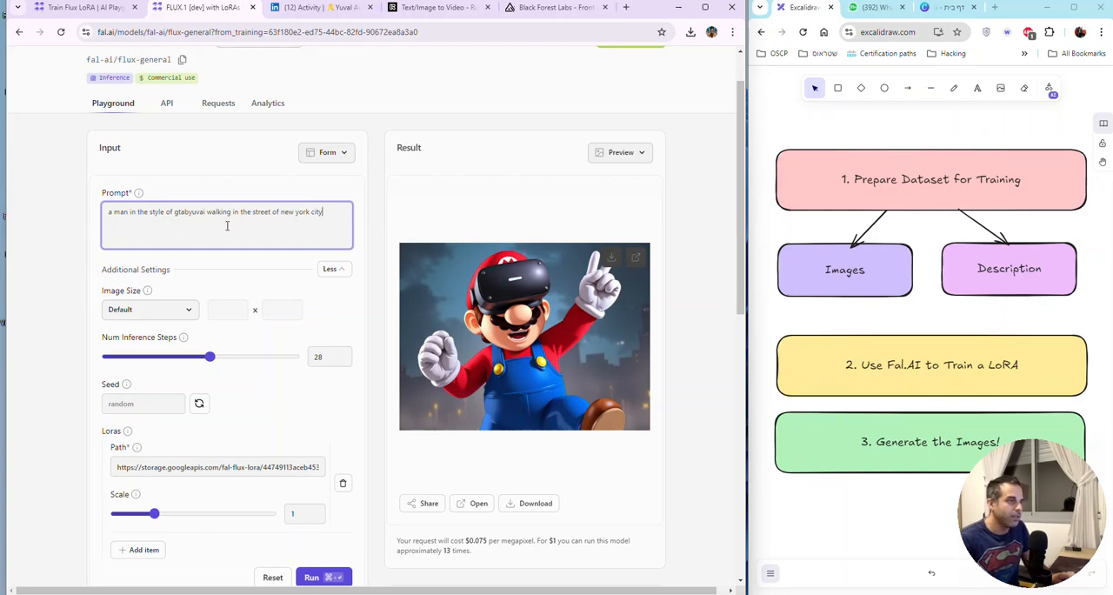
{"action": "left_click", "coordinate": [271, 216]}
{"action": "type", "text": "s"}
{"action": "key", "text": "ctrl+a"}
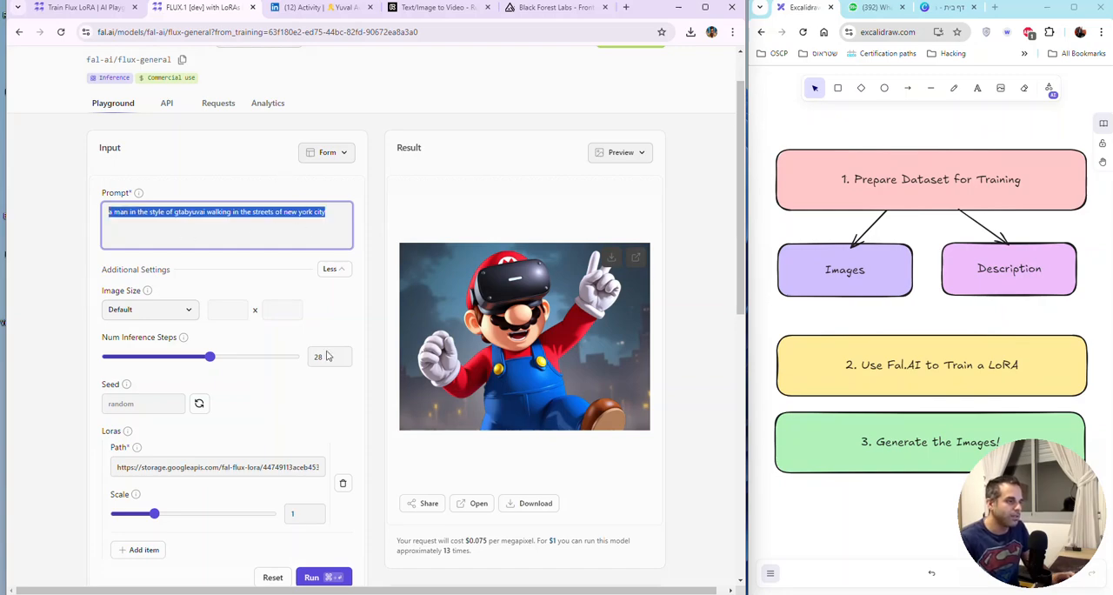
Step: Generate the image from the New York City street prompt and collapse the additional settings
{"action": "left_click", "coordinate": [319, 578]}
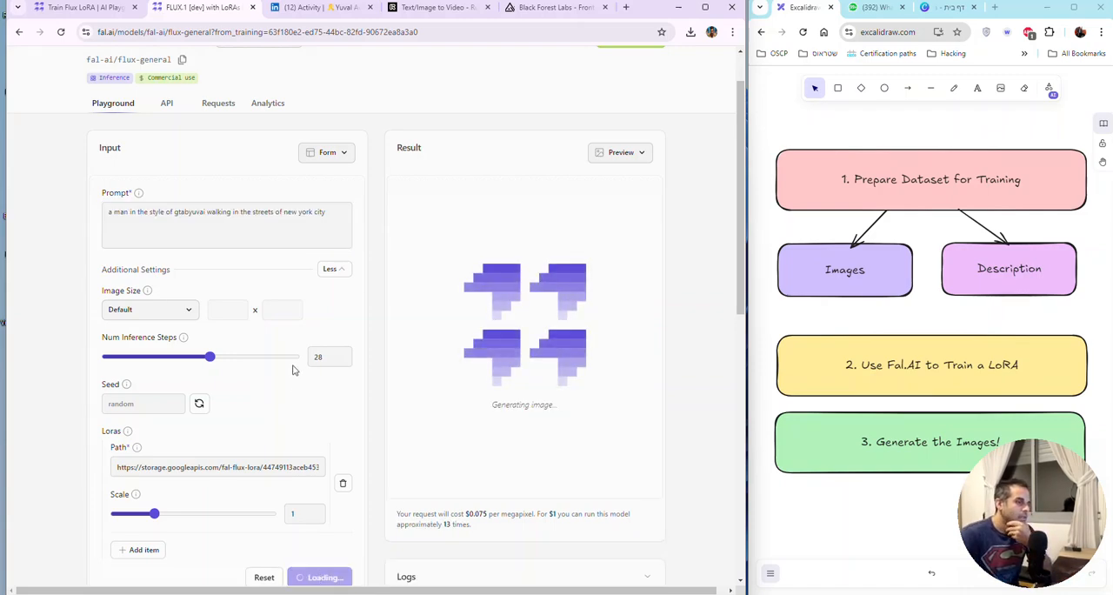
{"action": "scroll", "coordinate": [292, 370], "scroll_direction": "down", "scroll_amount": 2}
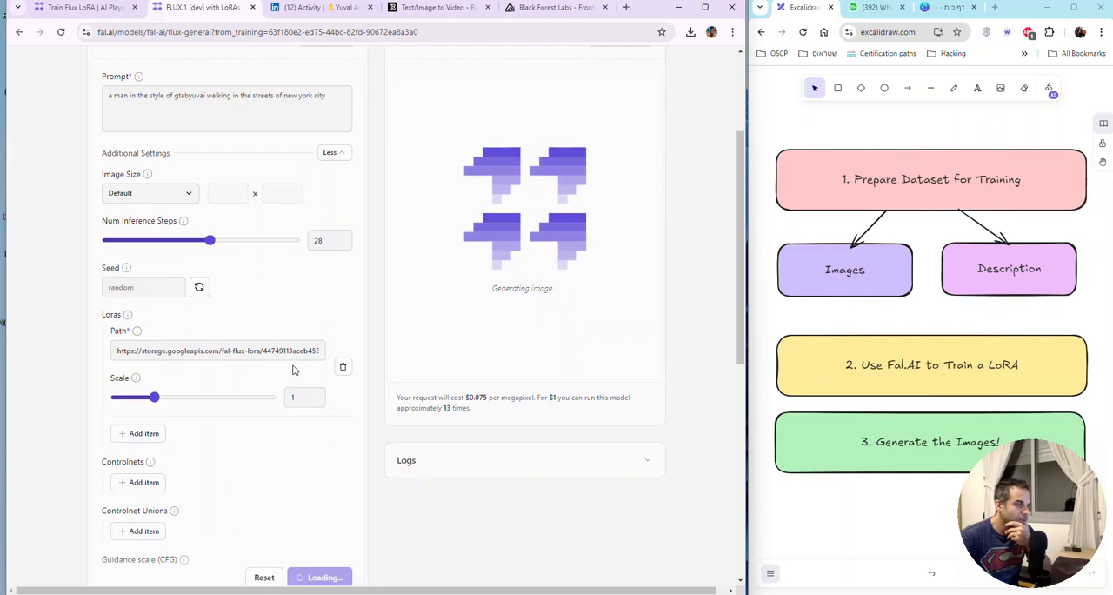
{"action": "scroll", "coordinate": [292, 369], "scroll_direction": "up", "scroll_amount": 3}
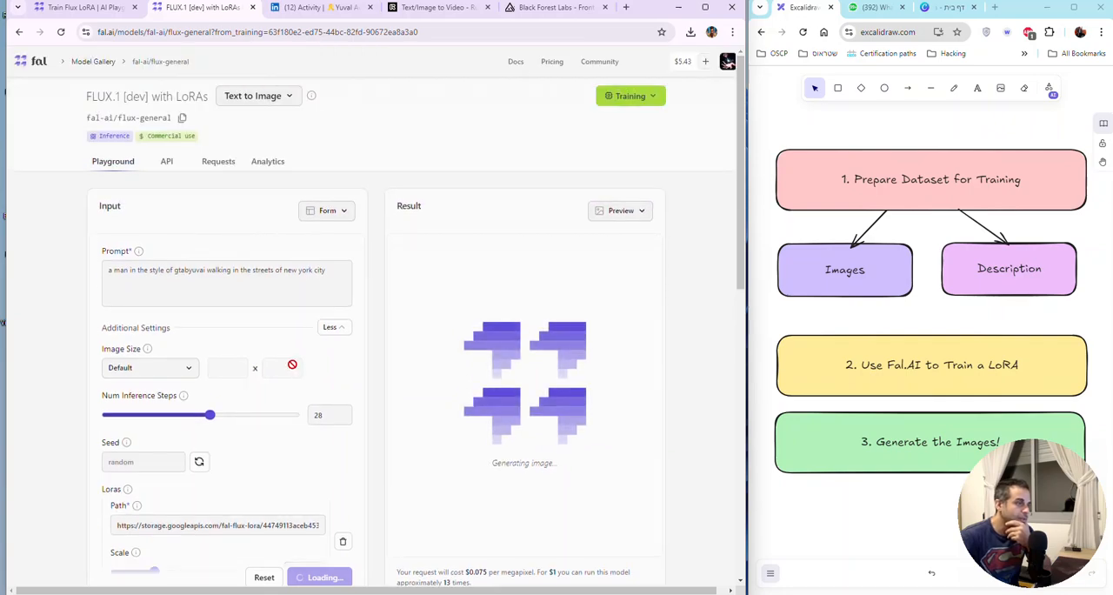
{"action": "scroll", "coordinate": [293, 370], "scroll_direction": "down", "scroll_amount": 2}
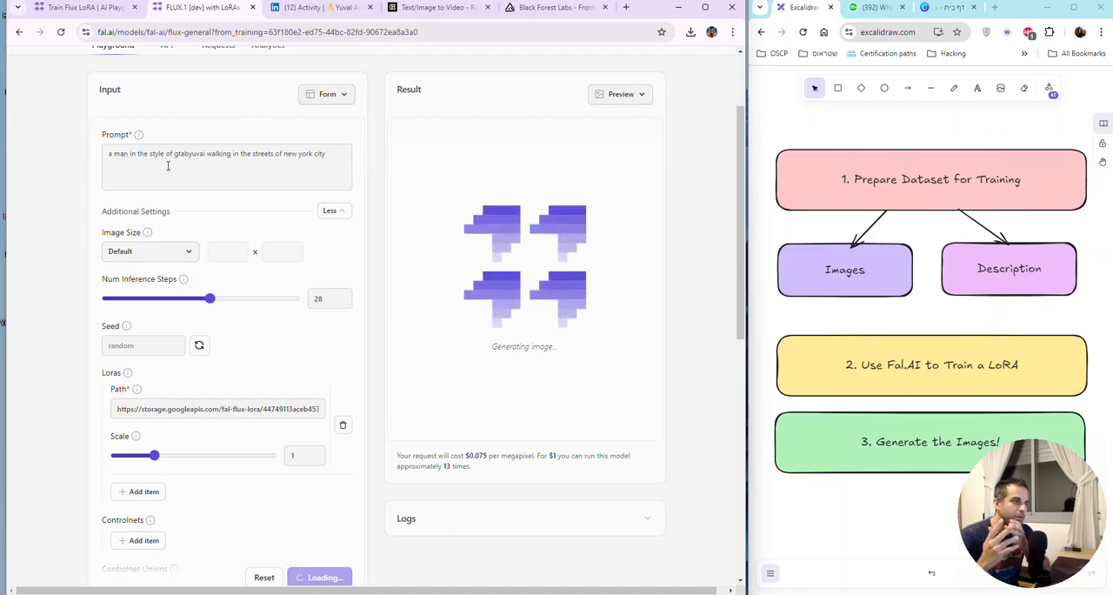
{"action": "left_click", "coordinate": [334, 210]}
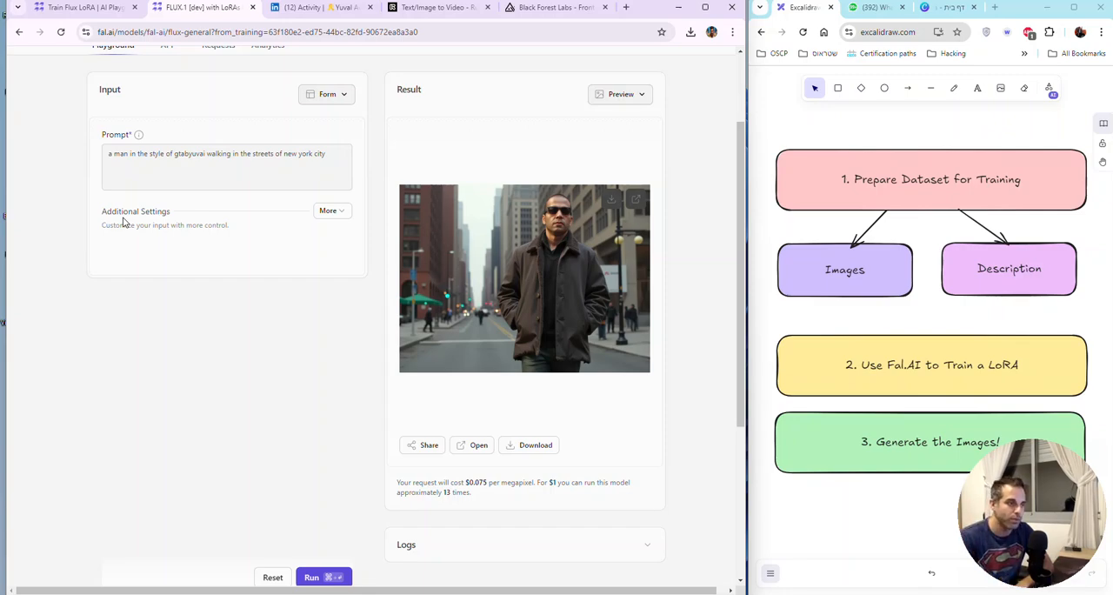
Step: Review the dataset images on the Flux LoRA training page, then return to the inference page
{"action": "left_click", "coordinate": [85, 9]}
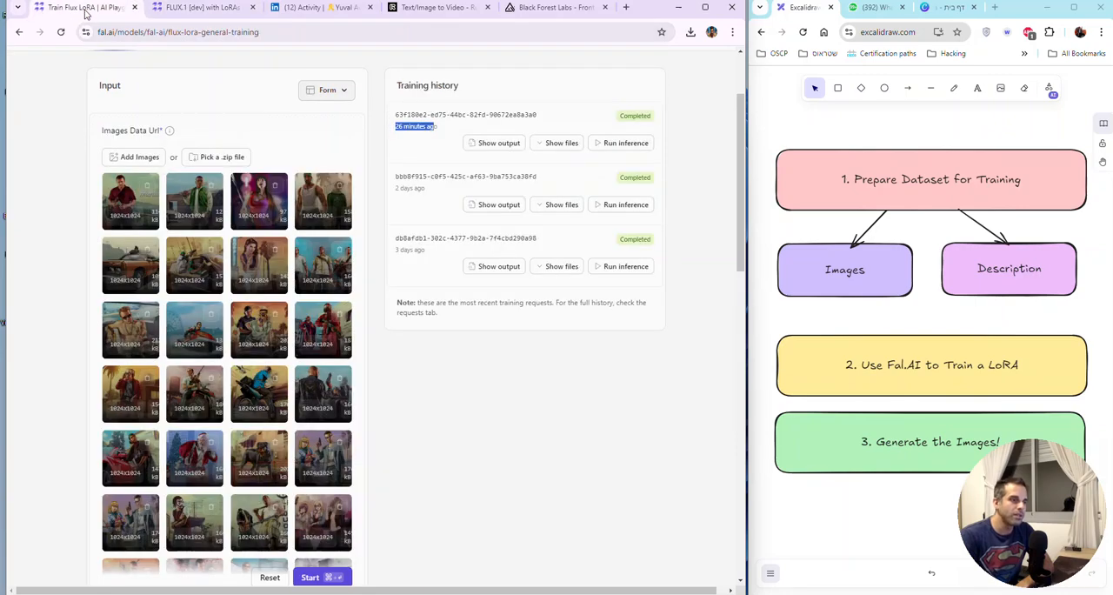
{"action": "scroll", "coordinate": [259, 384], "scroll_direction": "down", "scroll_amount": 4}
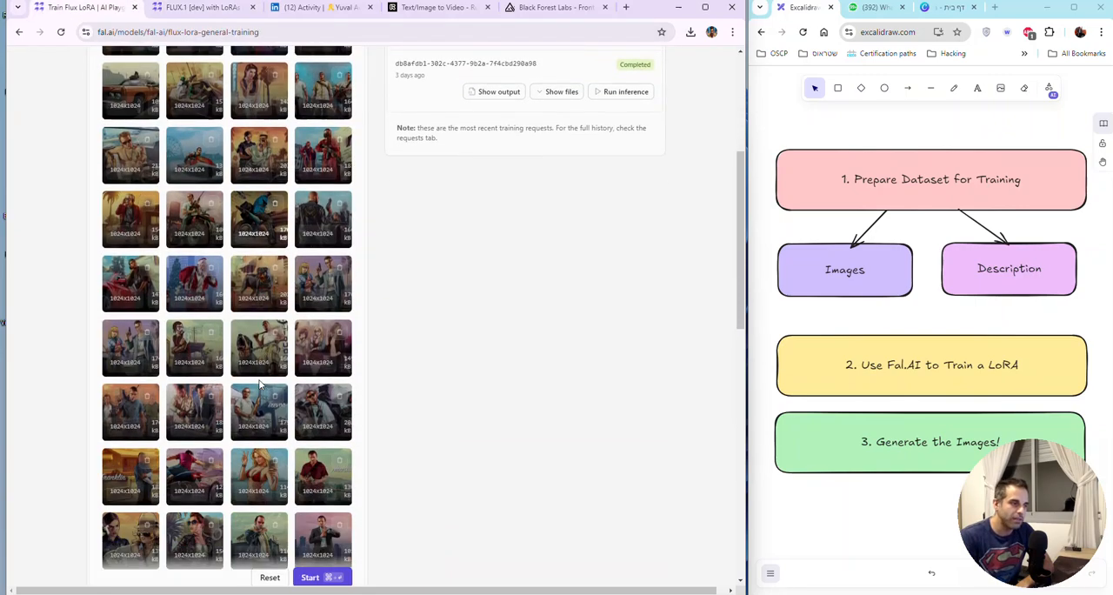
{"action": "scroll", "coordinate": [259, 383], "scroll_direction": "up", "scroll_amount": 5}
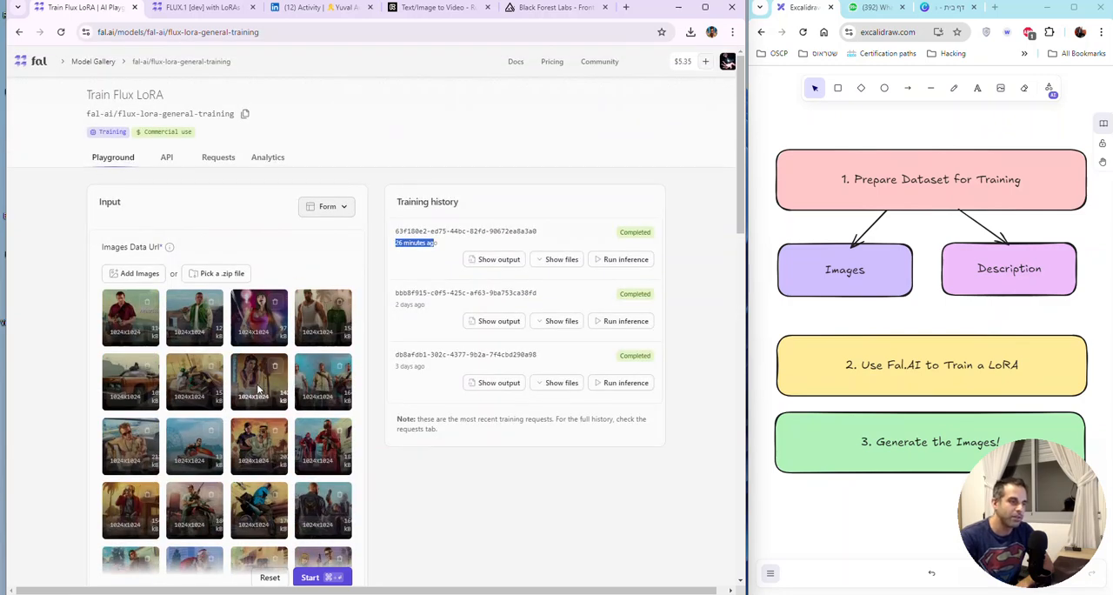
{"action": "left_click", "coordinate": [187, 8]}
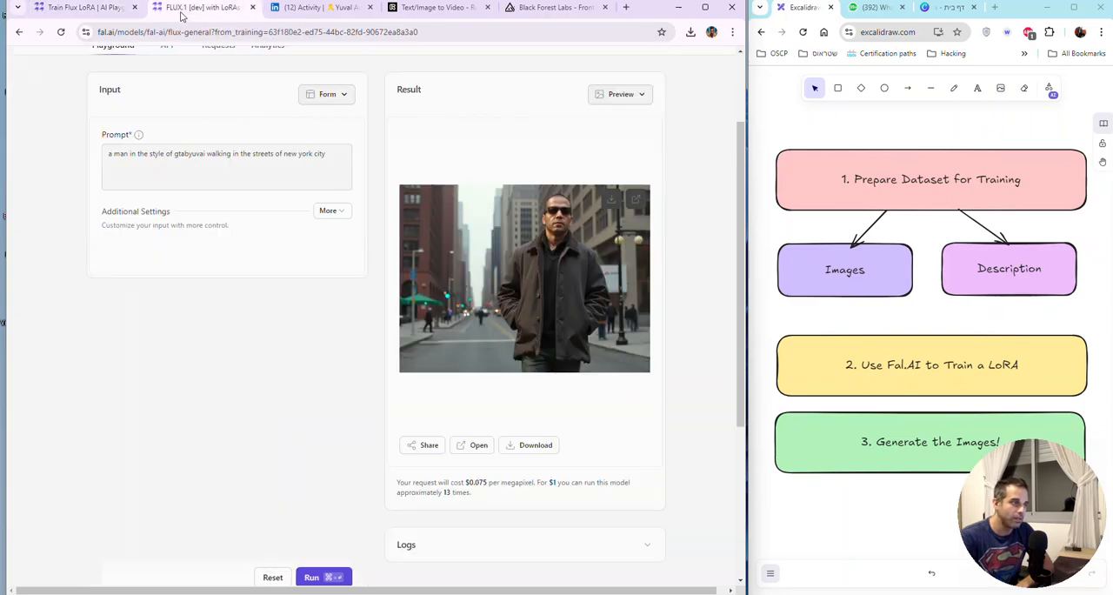
Step: Expand the additional settings and set the image size to Portrait 16:9
{"action": "left_click", "coordinate": [334, 214]}
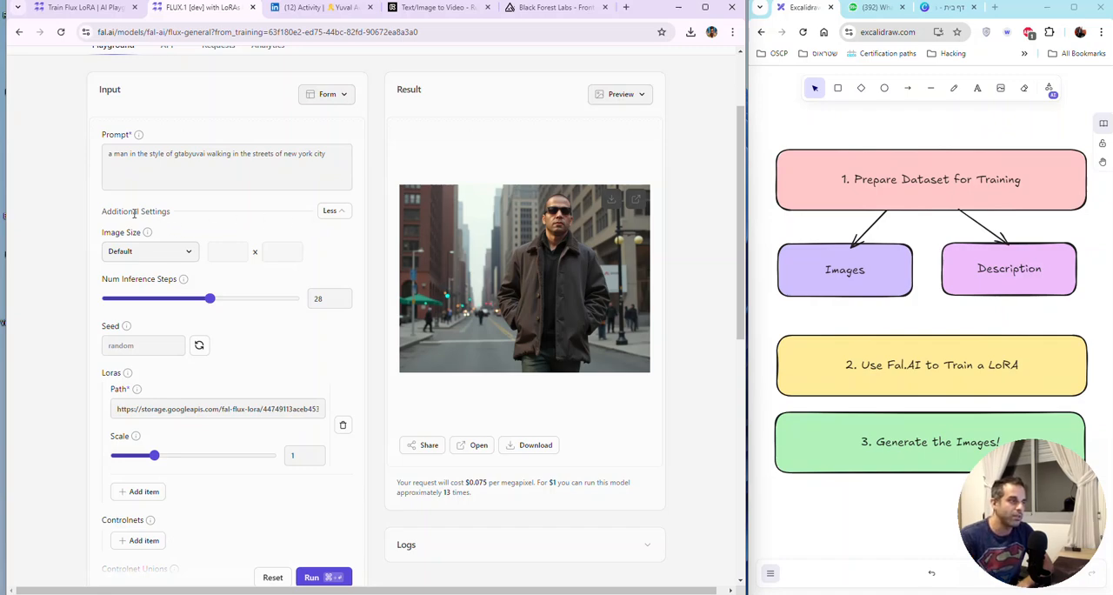
{"action": "left_click", "coordinate": [165, 250]}
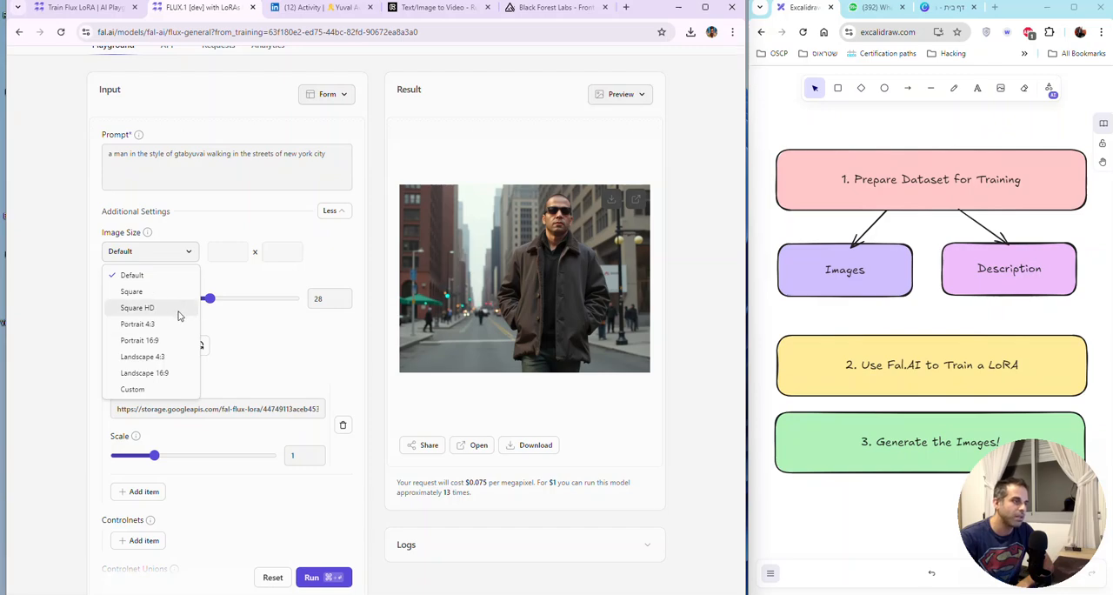
{"action": "left_click", "coordinate": [178, 342]}
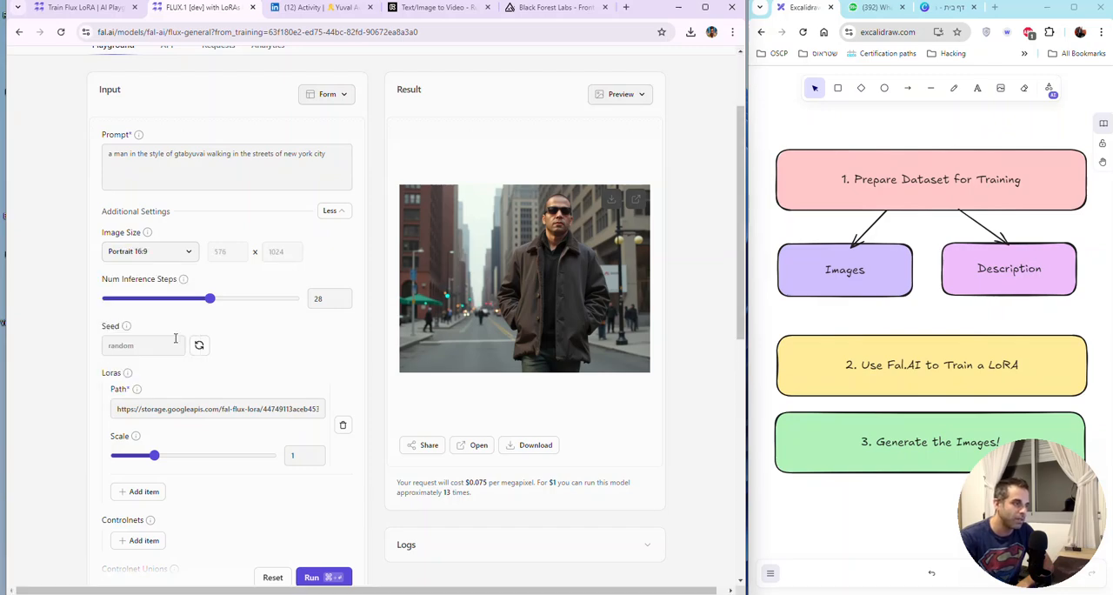
Step: Inspect the full LoRA path in the inference settings and the output files of the most recent training run
{"action": "scroll", "coordinate": [258, 321], "scroll_direction": "down", "scroll_amount": 1}
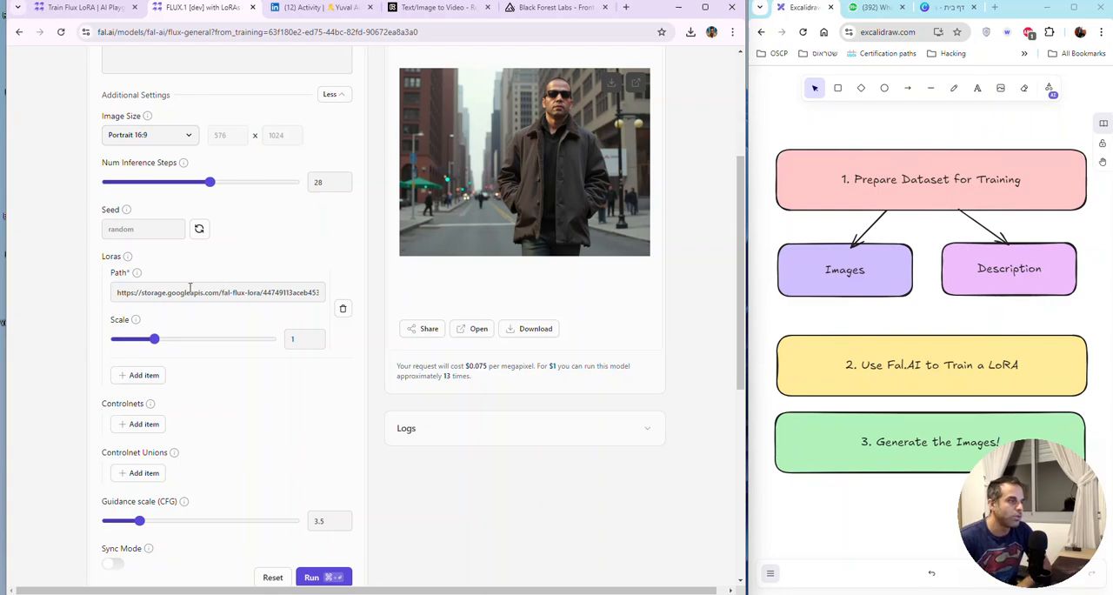
{"action": "left_click_drag", "start_coordinate": [265, 291], "coordinate": [411, 293]}
{"action": "left_click", "coordinate": [268, 288]}
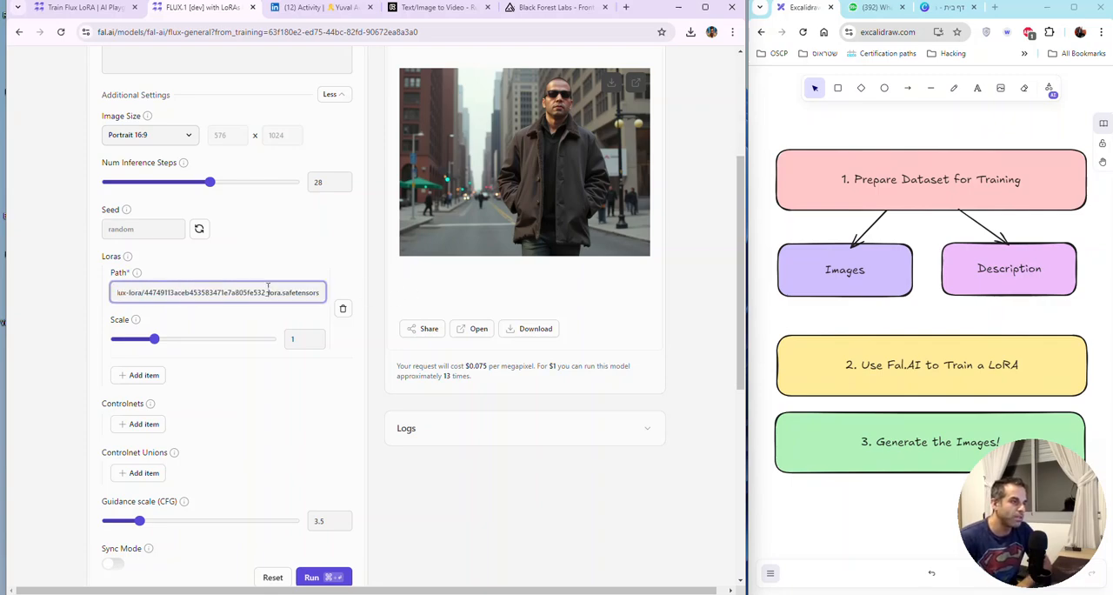
{"action": "key", "text": "Home"}
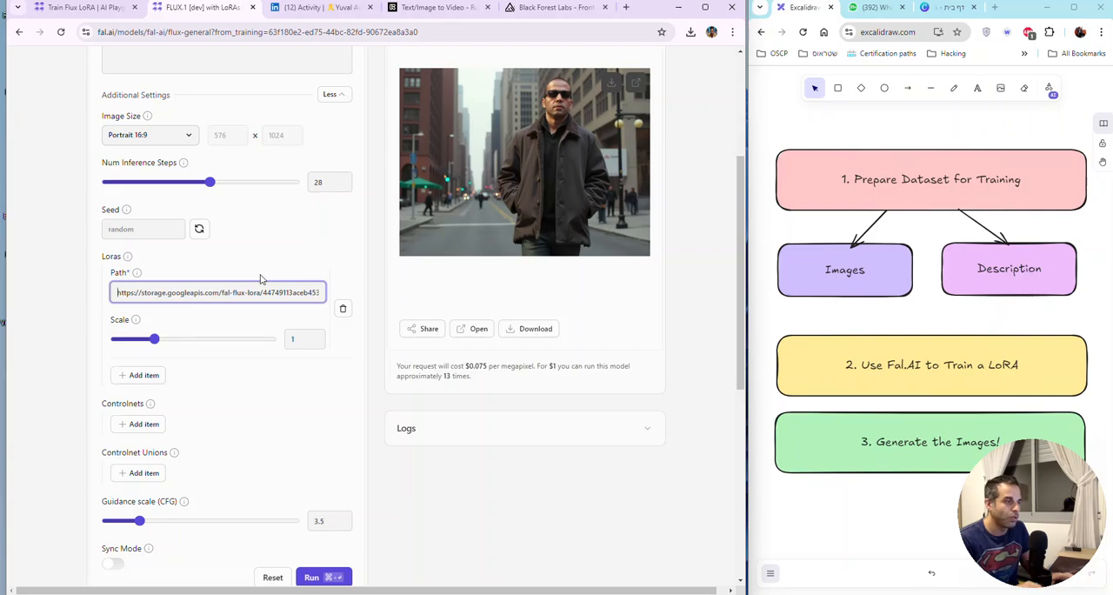
{"action": "left_click", "coordinate": [95, 11]}
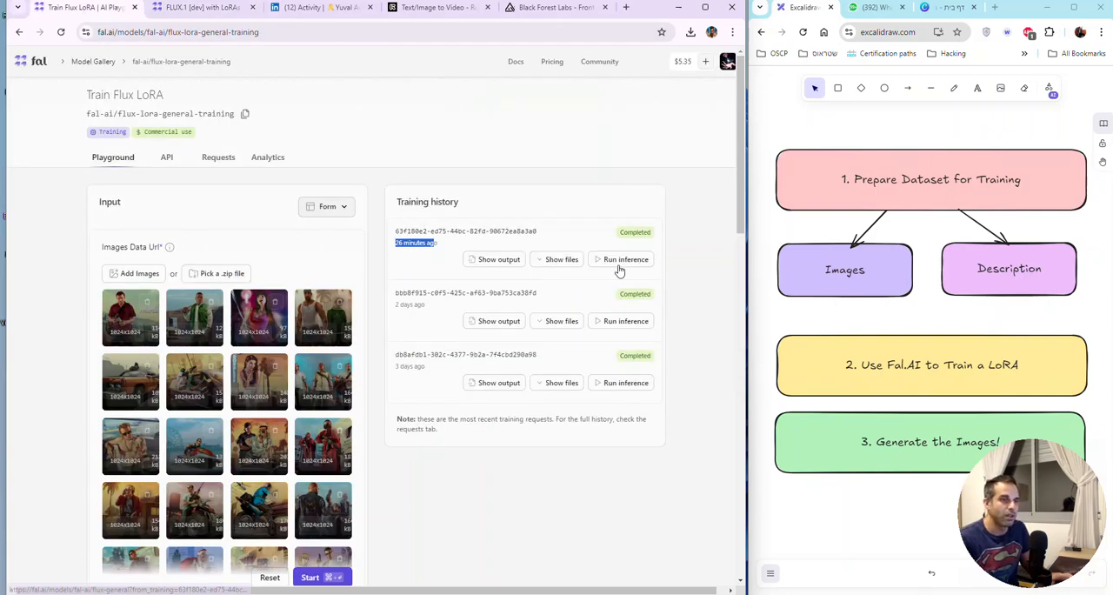
{"action": "left_click", "coordinate": [556, 260]}
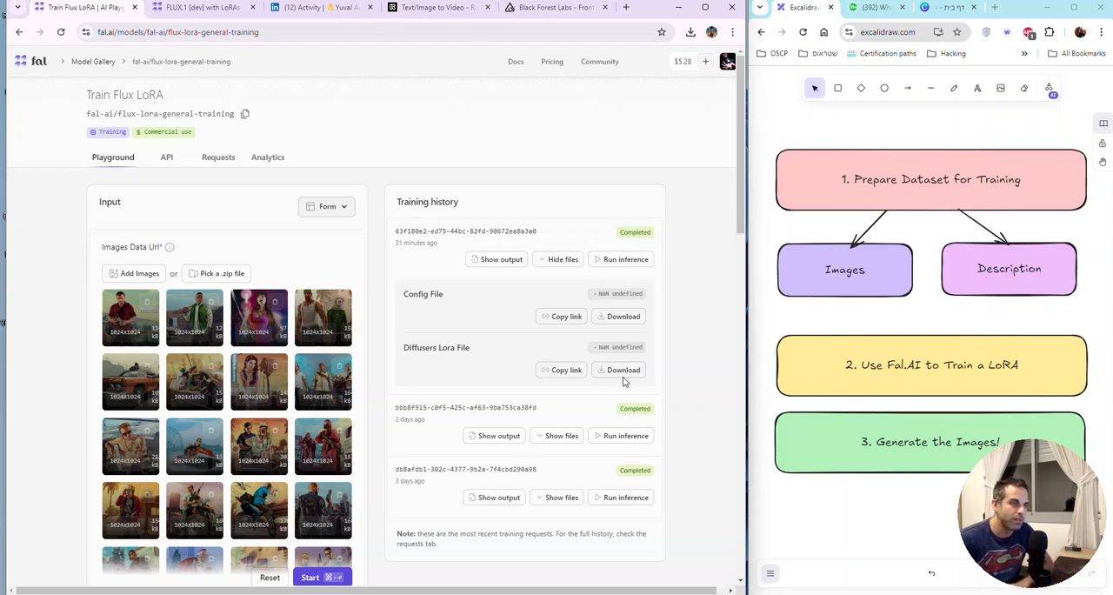
{"action": "left_click", "coordinate": [187, 8]}
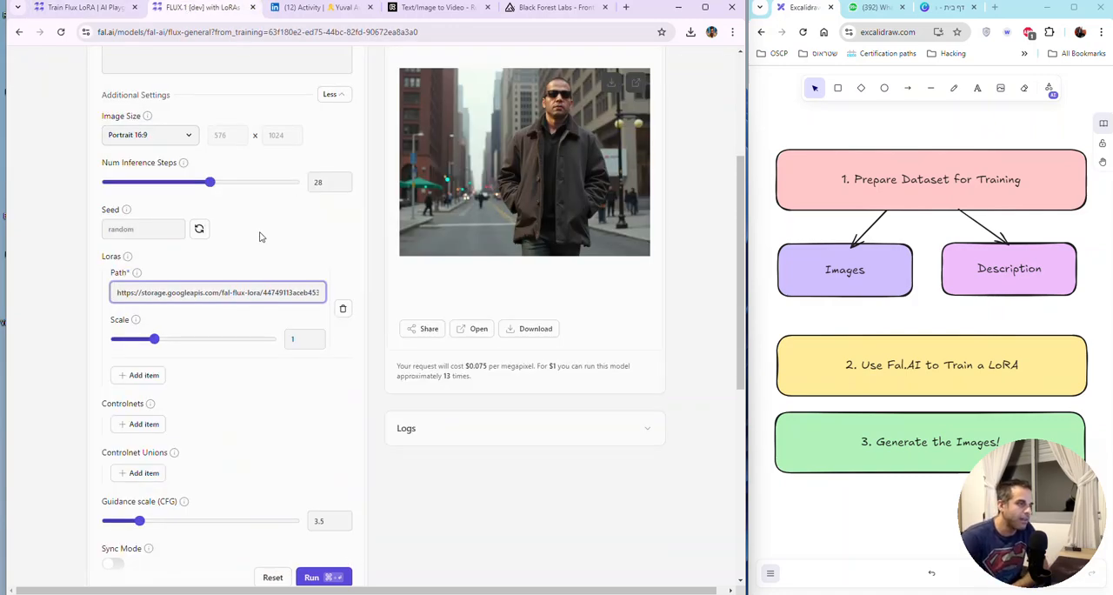
Step: Set the LoRA scale to 3, generate the image again and review the result
{"action": "left_click", "coordinate": [135, 322]}
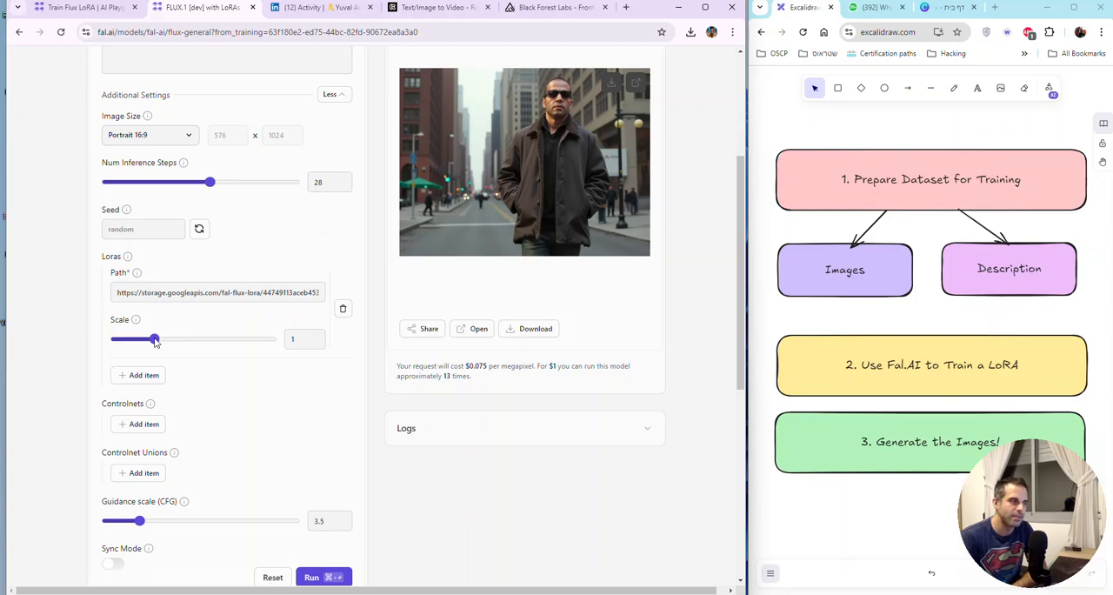
{"action": "left_click_drag", "start_coordinate": [157, 341], "coordinate": [233, 339]}
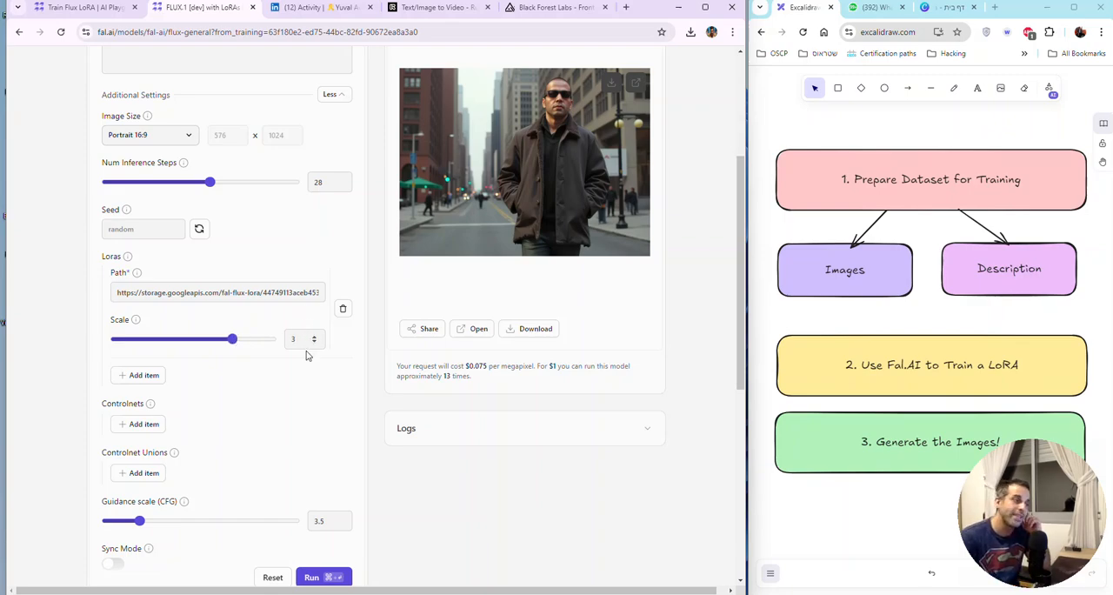
{"action": "left_click", "coordinate": [323, 577]}
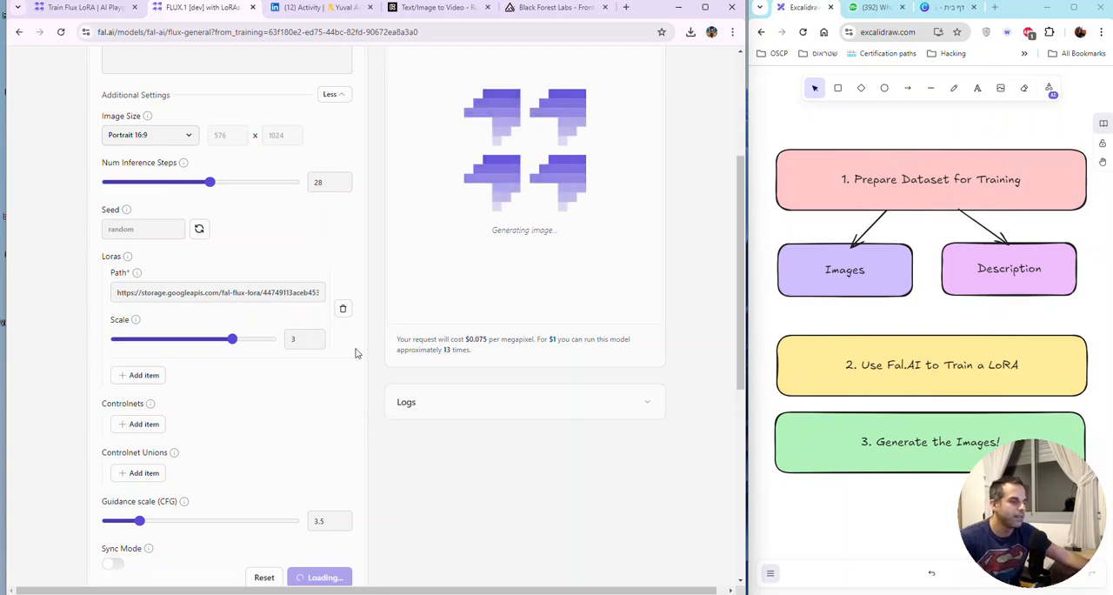
{"action": "scroll", "coordinate": [353, 352], "scroll_direction": "down", "scroll_amount": 2}
{"action": "scroll", "coordinate": [353, 355], "scroll_direction": "up", "scroll_amount": 3}
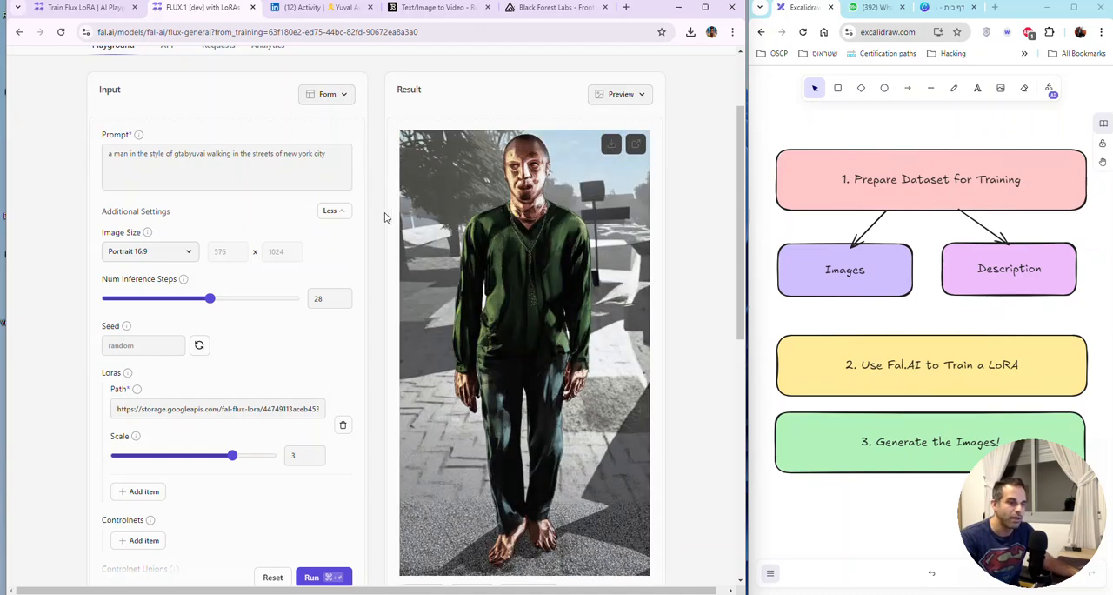
{"action": "scroll", "coordinate": [385, 214], "scroll_direction": "down", "scroll_amount": 1}
{"action": "scroll", "coordinate": [384, 215], "scroll_direction": "up", "scroll_amount": 1}
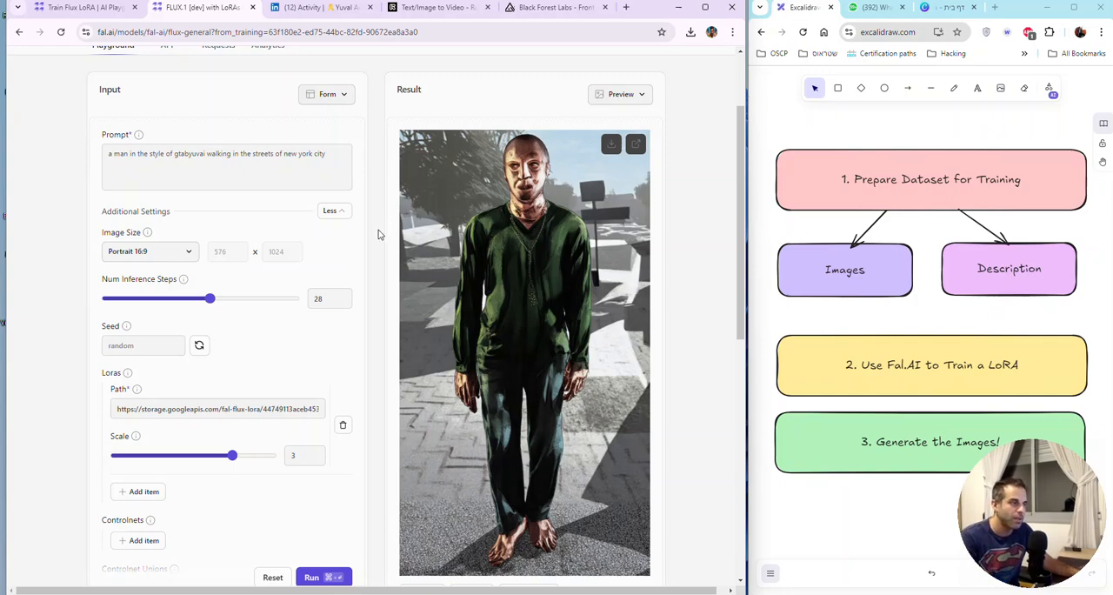
Step: Set the image size to Square HD and regenerate the image with a LoRA scale of 2
{"action": "left_click", "coordinate": [139, 253]}
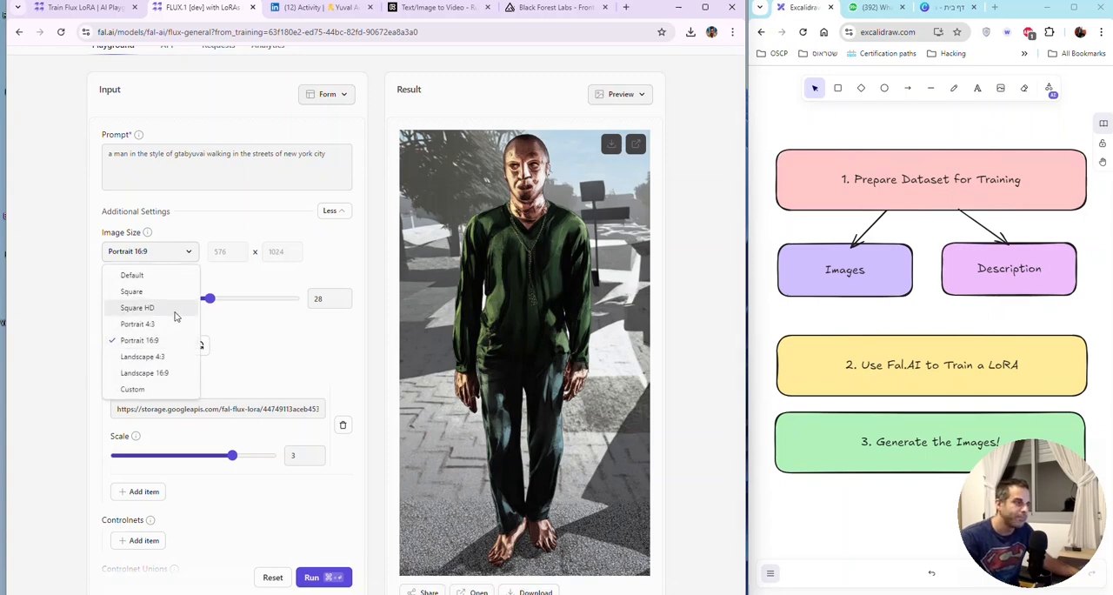
{"action": "left_click", "coordinate": [172, 292]}
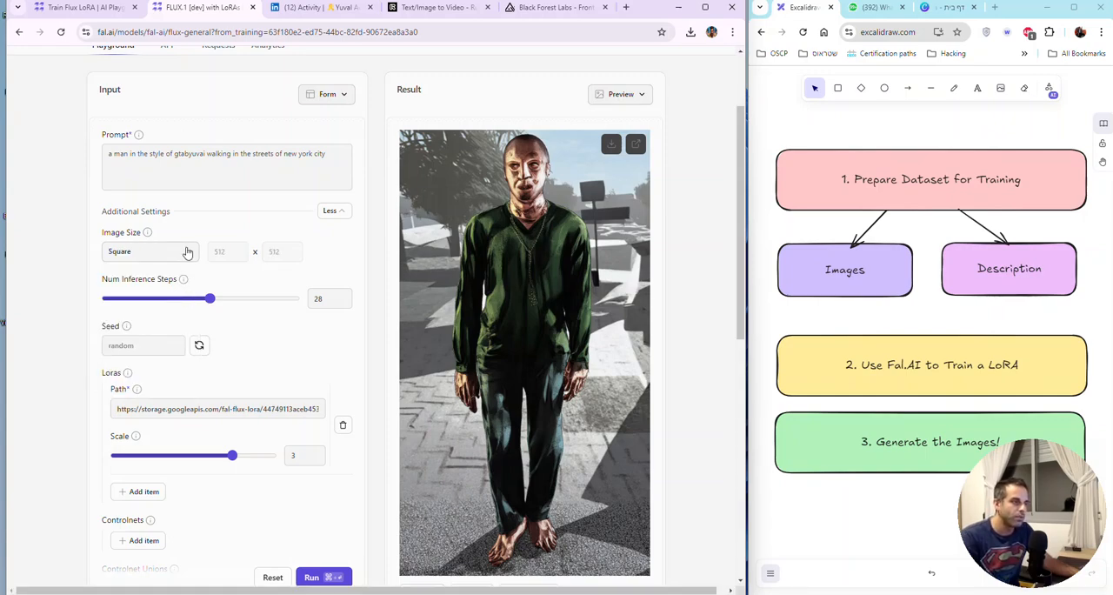
{"action": "left_click", "coordinate": [139, 260]}
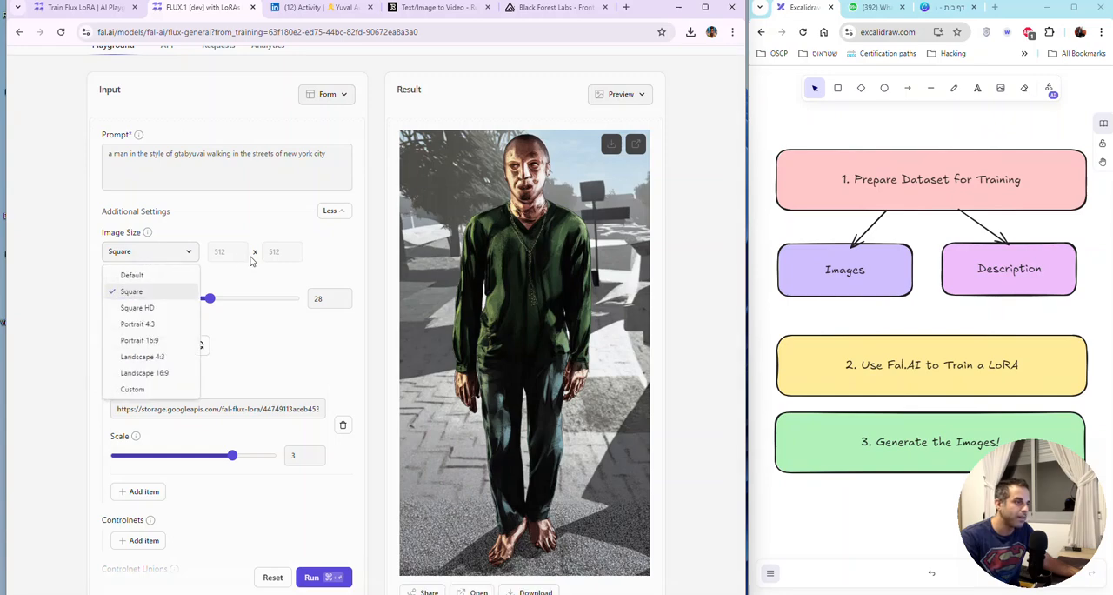
{"action": "left_click", "coordinate": [178, 310]}
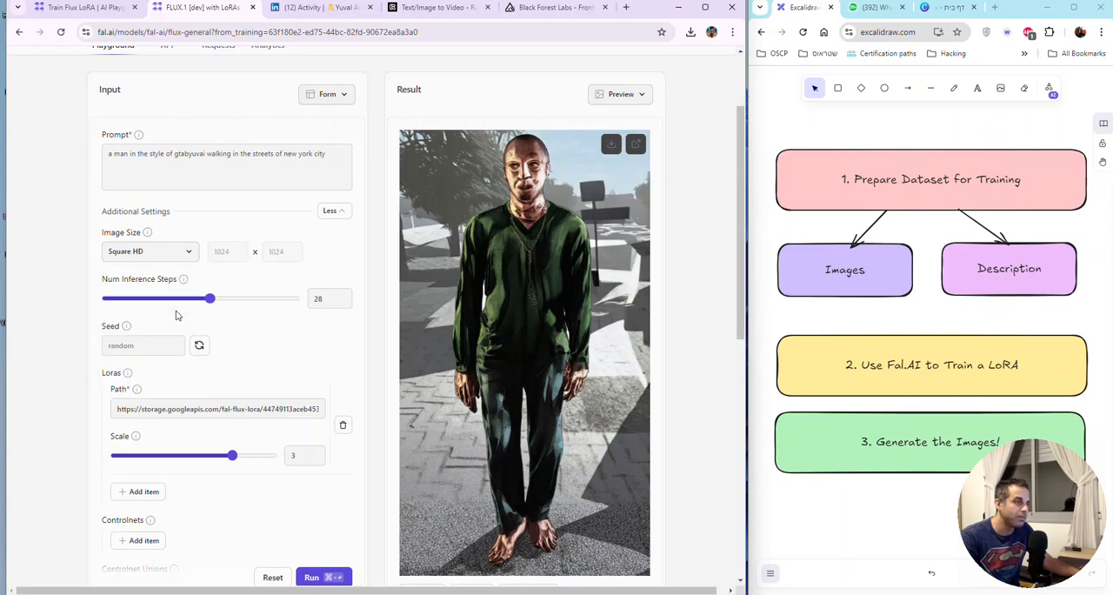
{"action": "left_click", "coordinate": [165, 256]}
{"action": "left_click", "coordinate": [211, 248]}
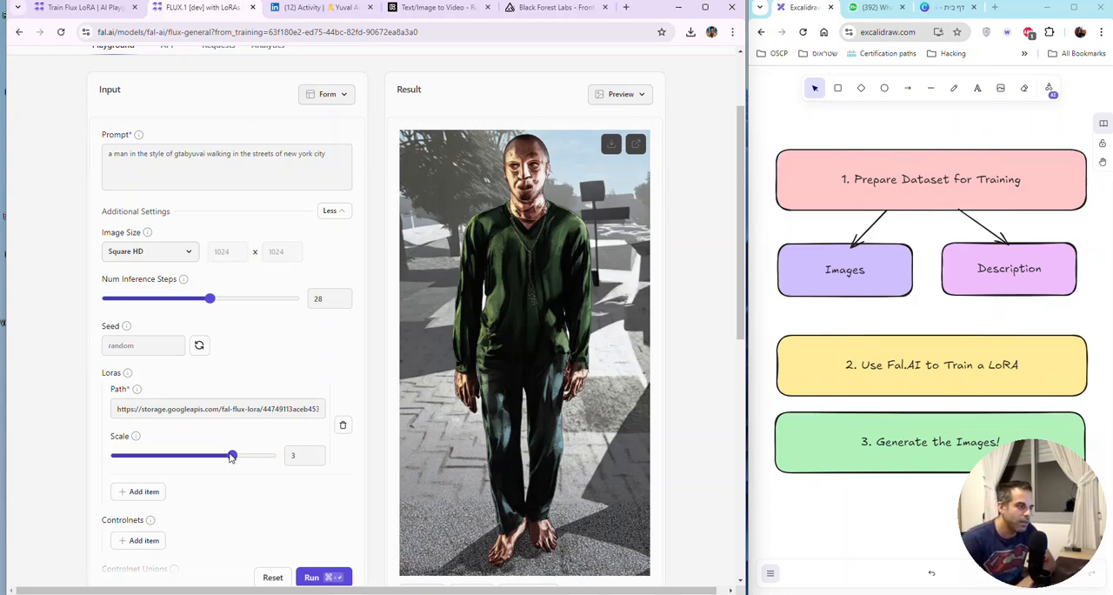
{"action": "left_click_drag", "start_coordinate": [236, 457], "coordinate": [193, 457]}
{"action": "left_click", "coordinate": [332, 578]}
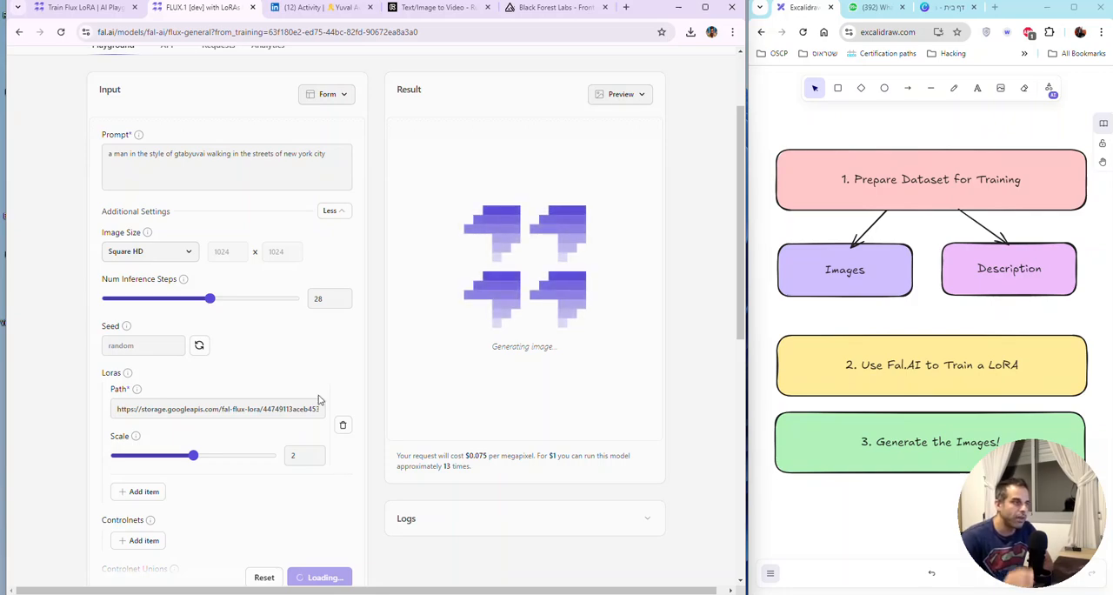
Step: Change the prompt's opening "a man" to "Portrait of Wolverine from X-Men", keeping the gtabyuvai style and New York street wording
{"action": "triple_click", "coordinate": [333, 154]}
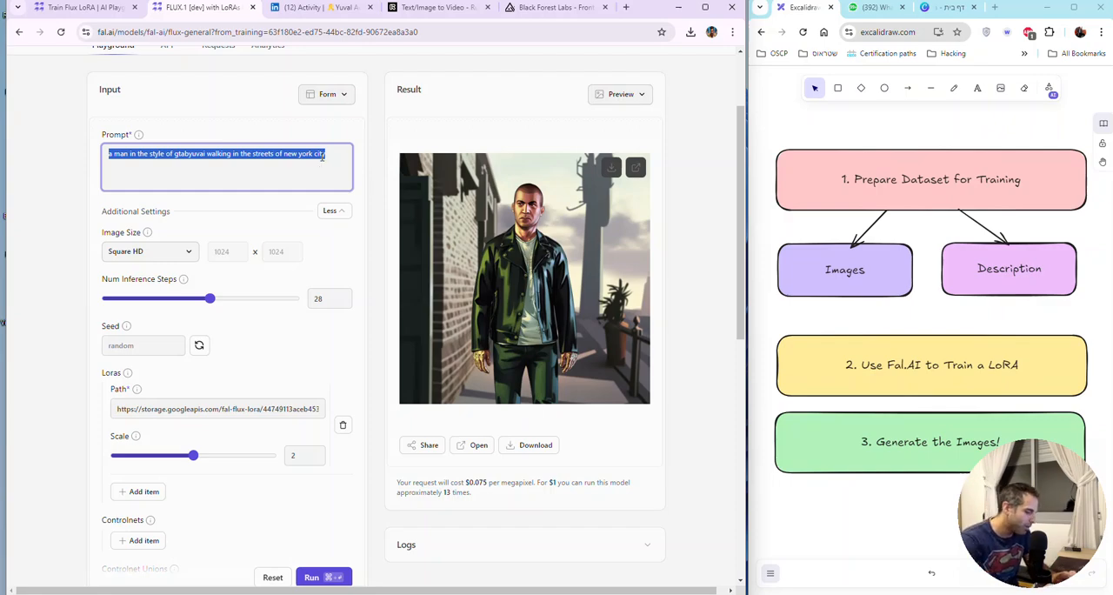
{"action": "triple_click", "coordinate": [322, 156]}
{"action": "key", "text": "Home"}
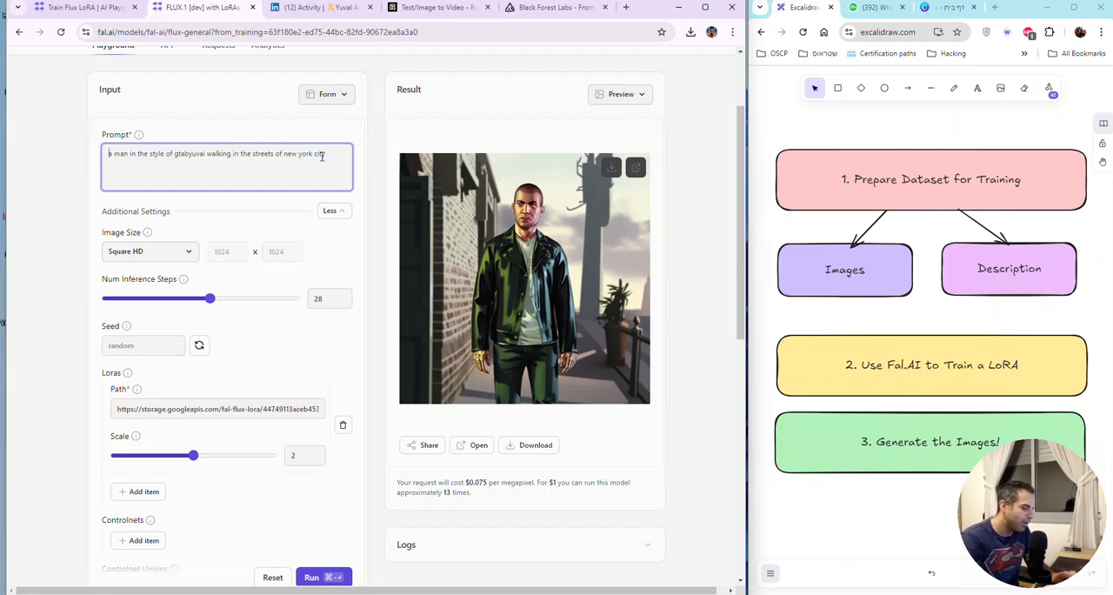
{"action": "type", "text": "Port"}
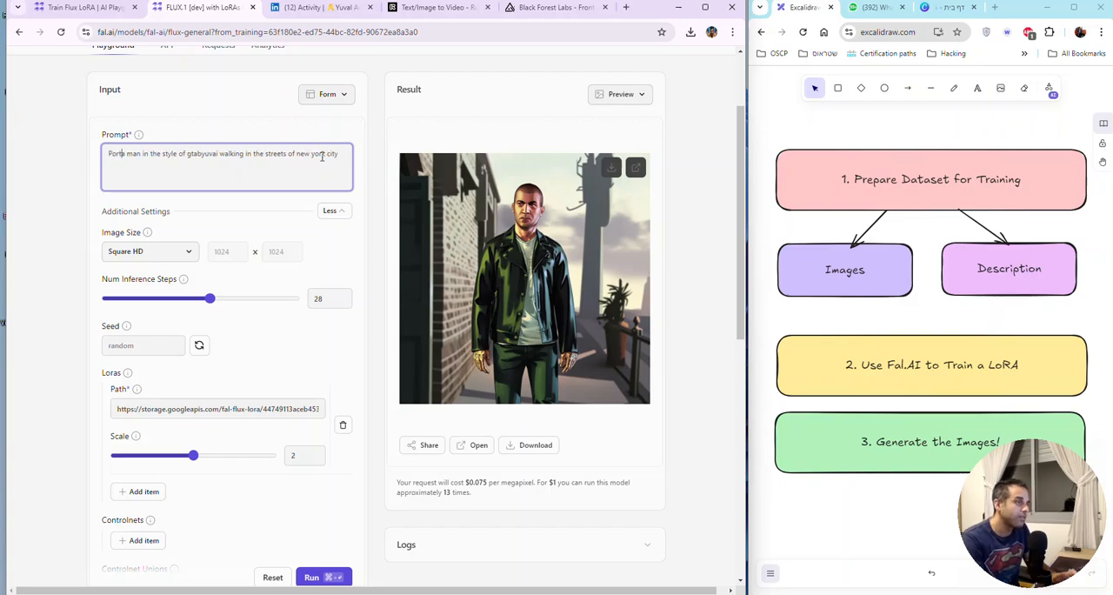
{"action": "type", "text": "rait of "}
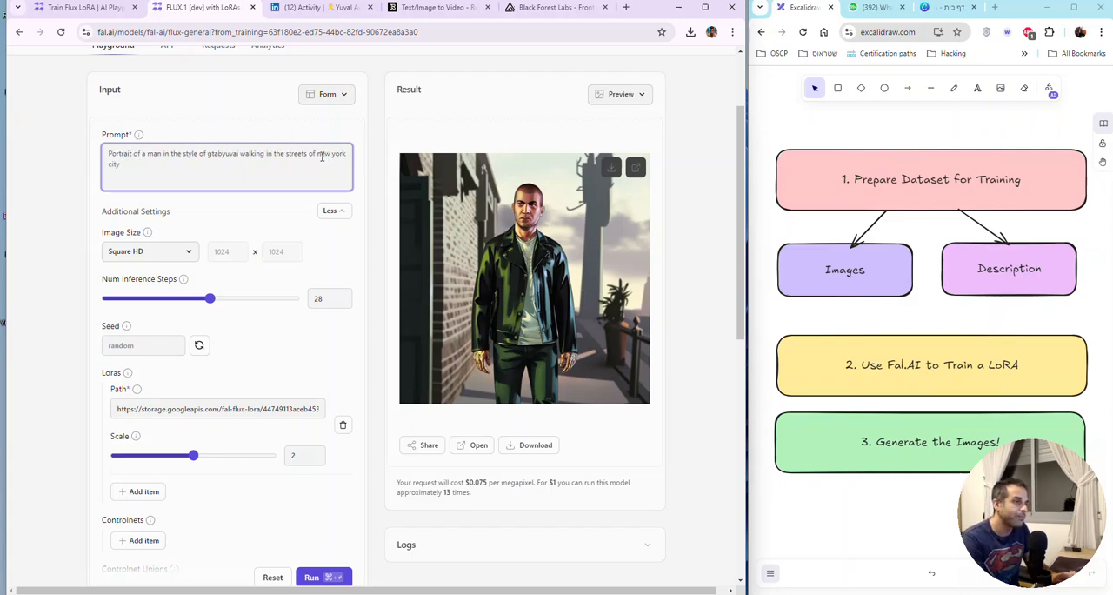
{"action": "type", "text": "Wo"}
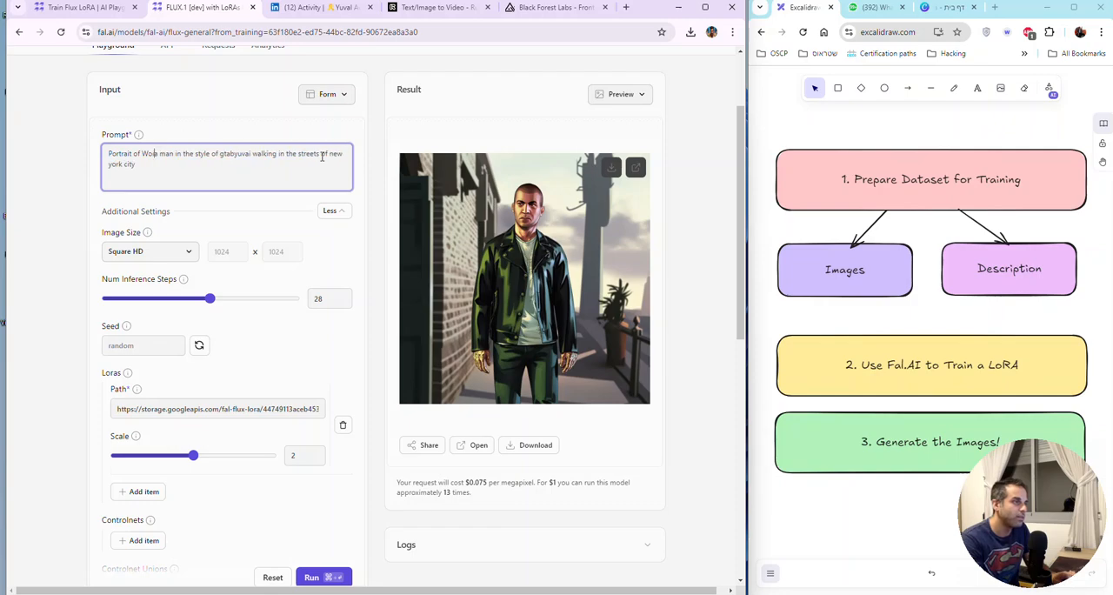
{"action": "type", "text": "lverine from X-"}
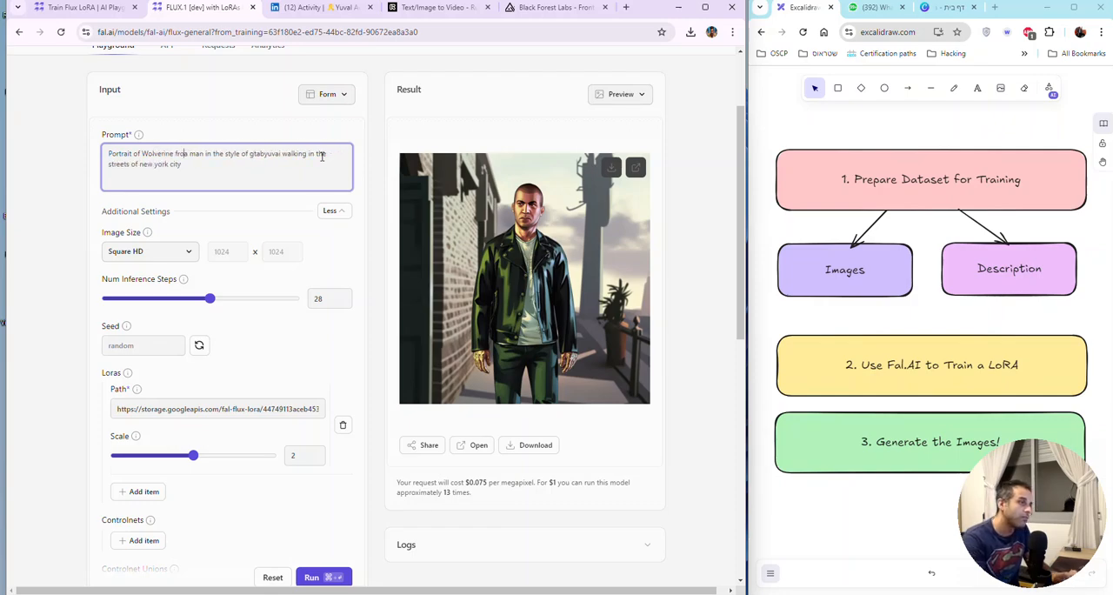
{"action": "type", "text": "Mena"}
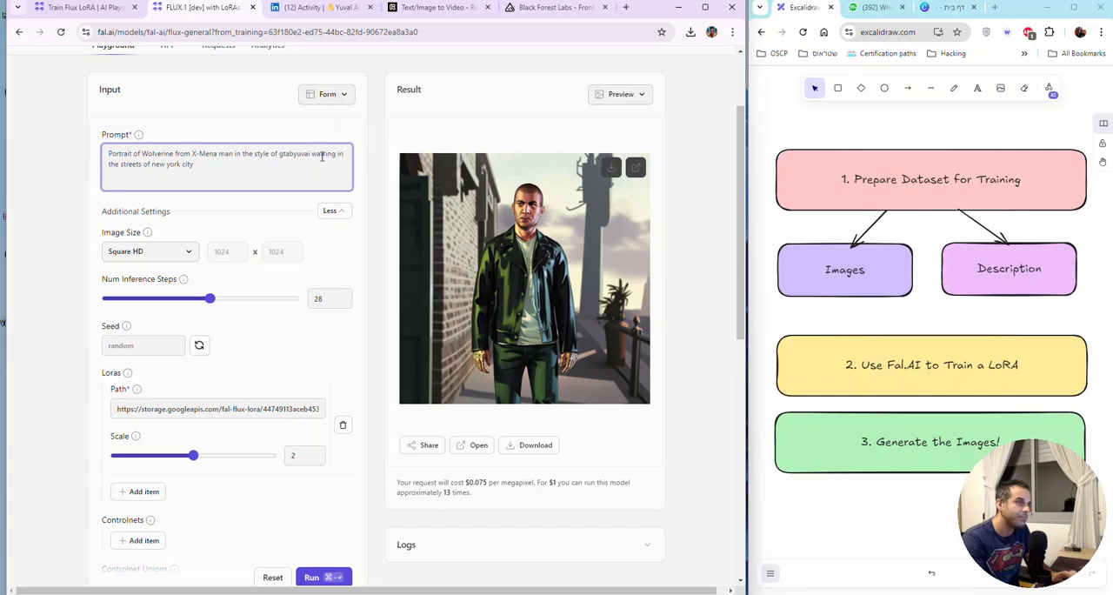
{"action": "key", "text": "Delete"}
{"action": "key", "text": "Delete"}
{"action": "key", "text": "Delete"}
{"action": "key", "text": "Delete"}
{"action": "key", "text": "Delete"}
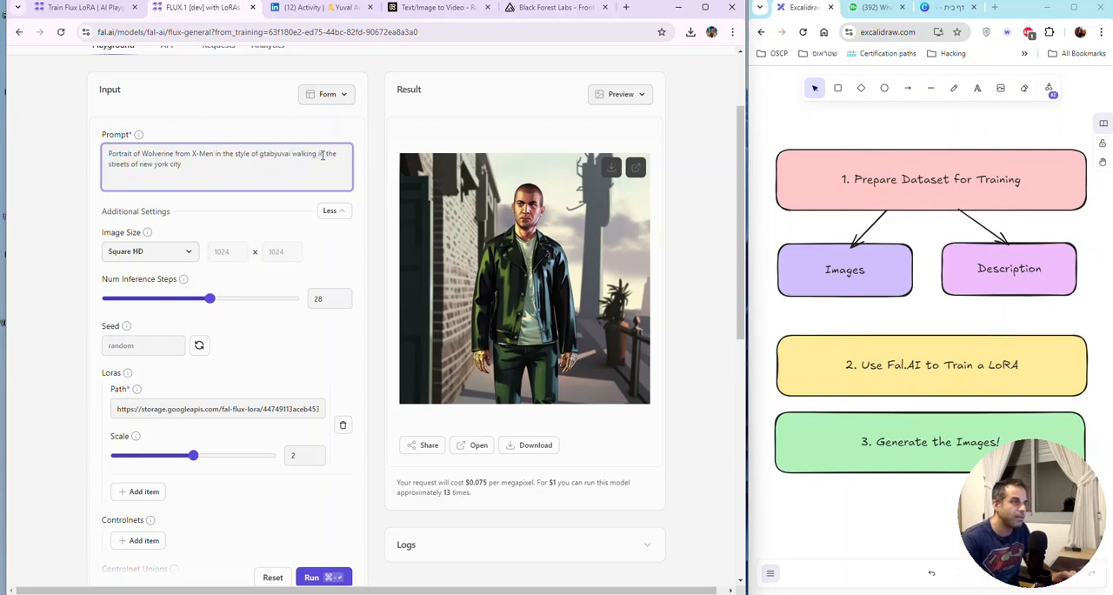
Step: Review the parts of the prompt: the Portrait framing, the Wolverine from X-Men subject and the New York street scene
{"action": "left_click_drag", "start_coordinate": [292, 153], "coordinate": [306, 199]}
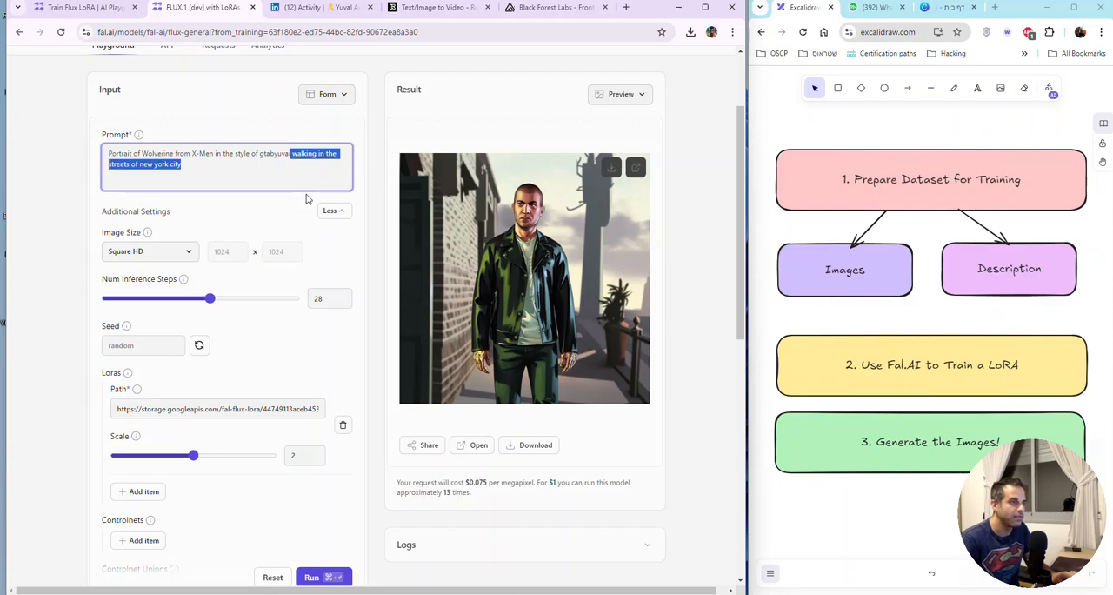
{"action": "key", "text": "Right"}
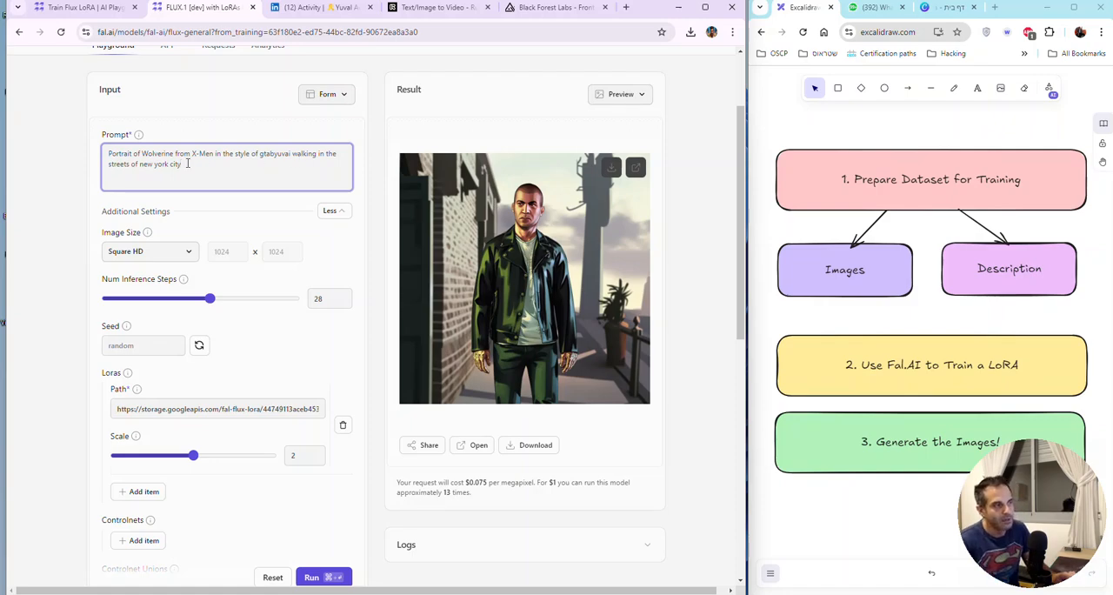
{"action": "double_click", "coordinate": [127, 154]}
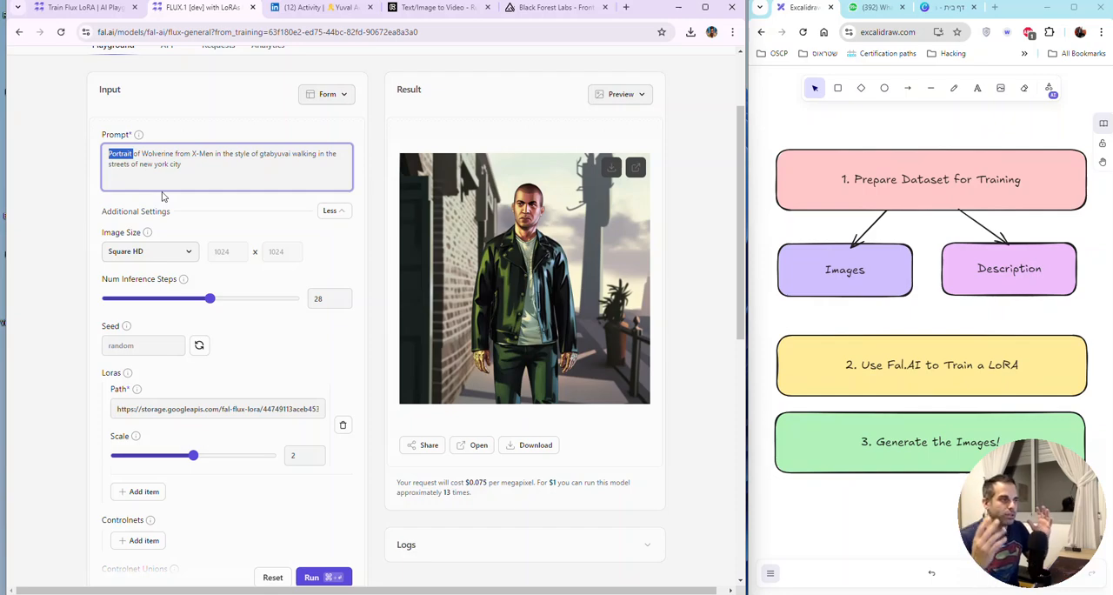
{"action": "left_click", "coordinate": [197, 167]}
{"action": "left_click_drag", "start_coordinate": [214, 153], "coordinate": [140, 153]}
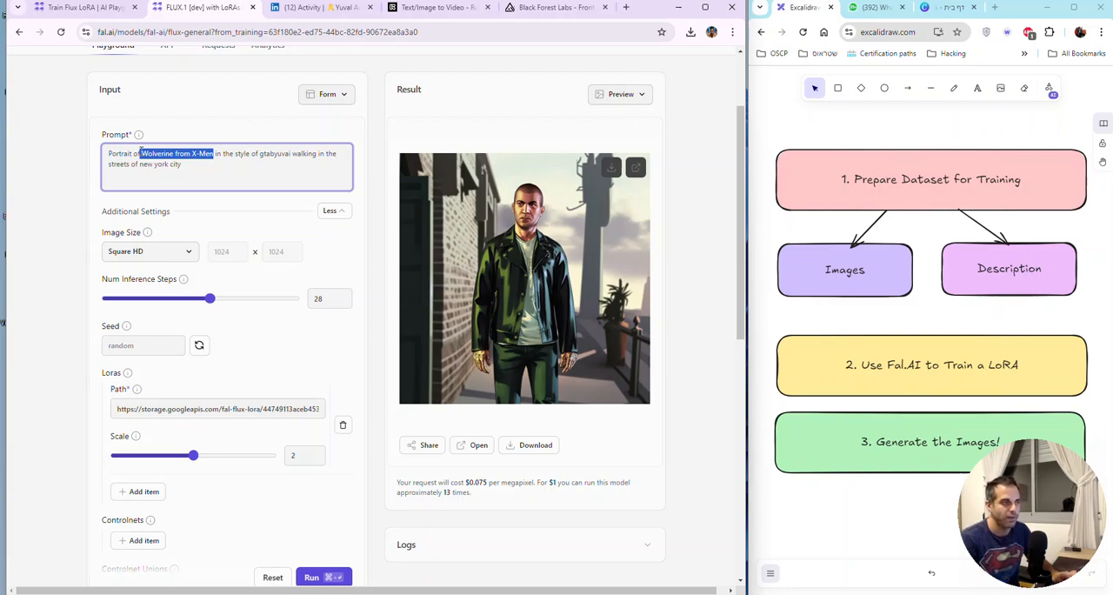
{"action": "left_click", "coordinate": [211, 166]}
{"action": "key", "text": "ctrl+a"}
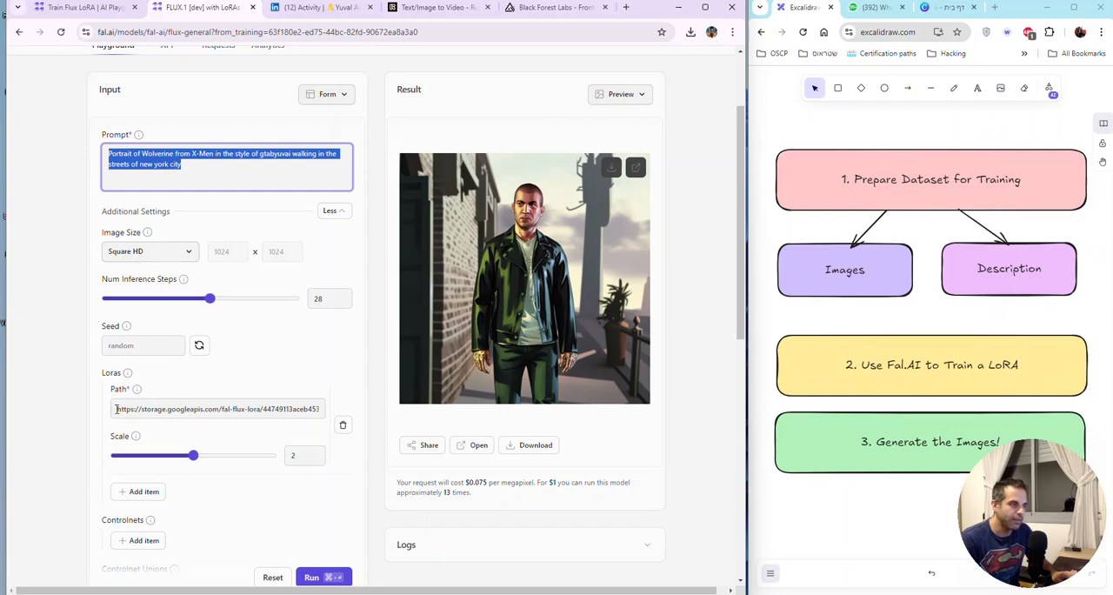
Step: Set the LoRA scale to 1.5 and generate the image from the Wolverine prompt
{"action": "scroll", "coordinate": [235, 439], "scroll_direction": "up", "scroll_amount": 2}
{"action": "scroll", "coordinate": [245, 447], "scroll_direction": "down", "scroll_amount": 2}
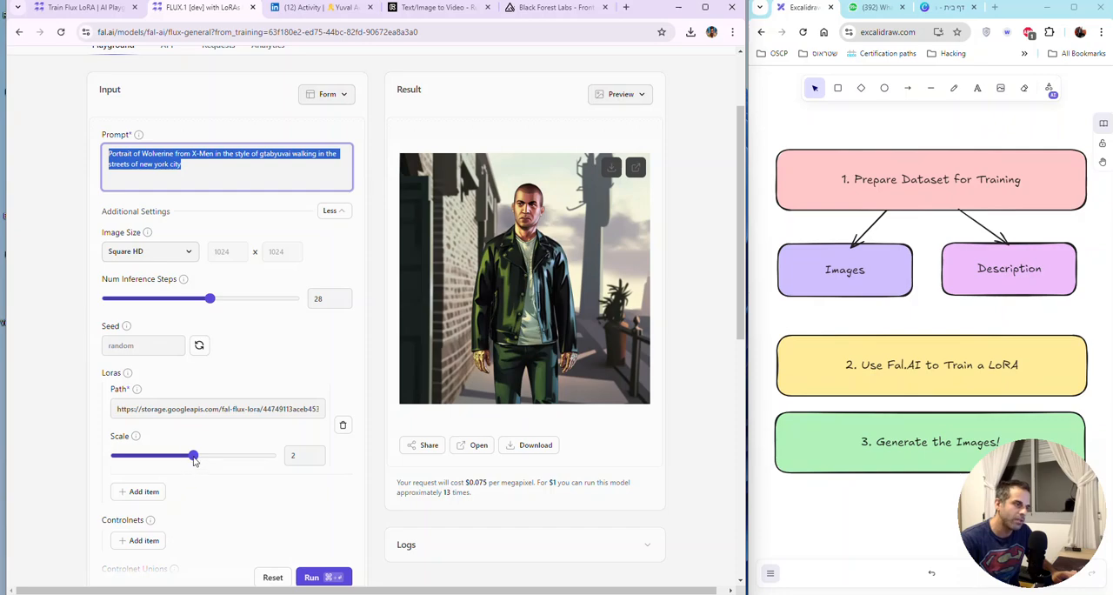
{"action": "left_click_drag", "start_coordinate": [193, 459], "coordinate": [174, 456]}
{"action": "left_click", "coordinate": [320, 577]}
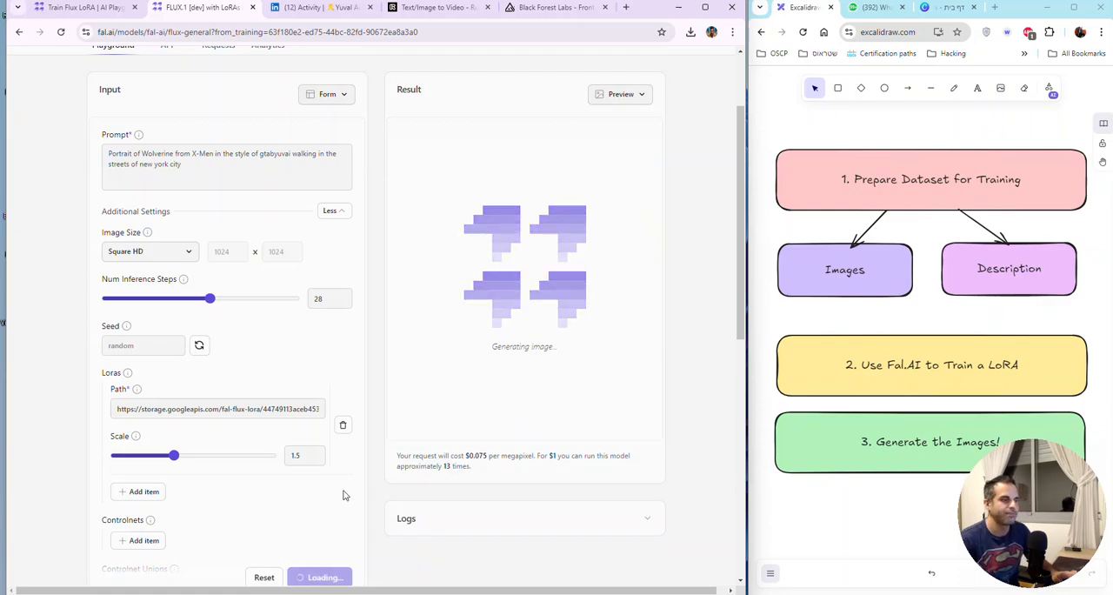
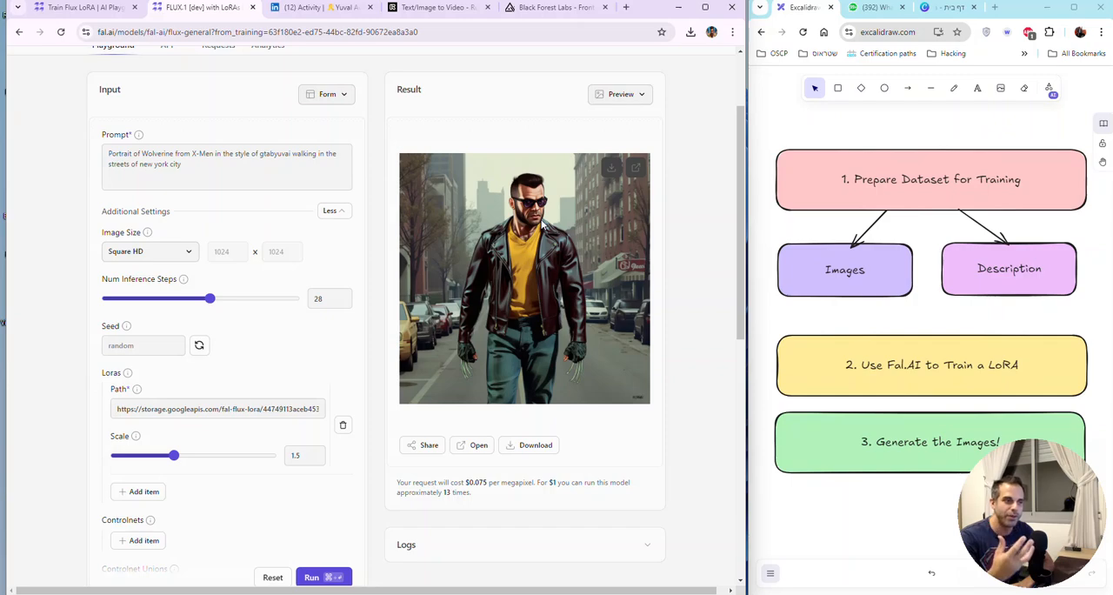
Step: Open the generated Wolverine image at full size to inspect it, and return to the playground
{"action": "left_click", "coordinate": [635, 167]}
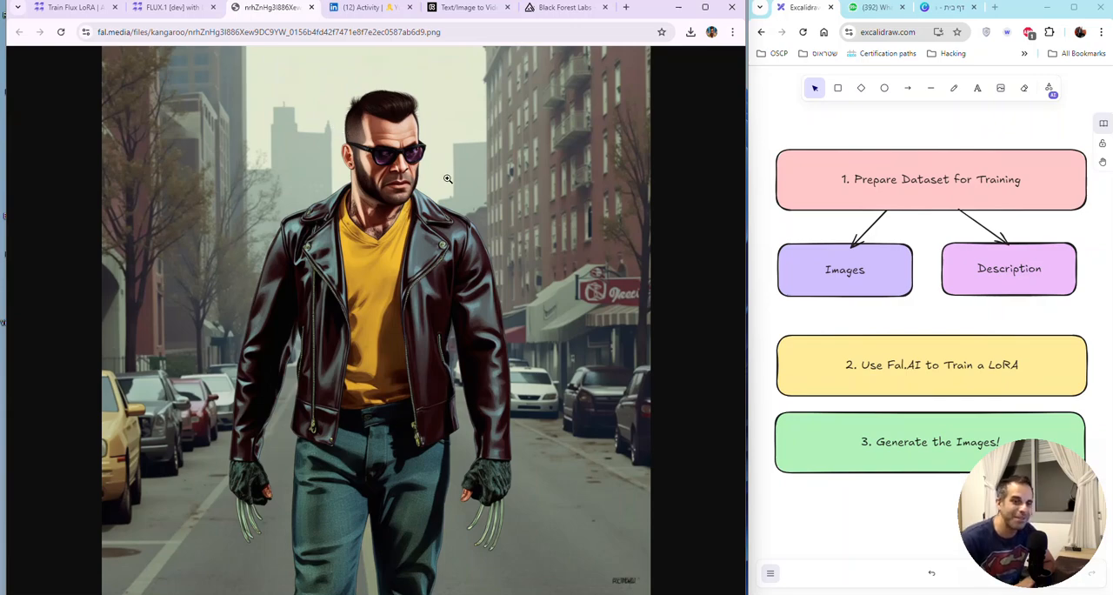
{"action": "left_click", "coordinate": [184, 9]}
Step: Append ", GTA Game Style" to the end of the Wolverine prompt and generate the image
{"action": "left_click", "coordinate": [236, 170]}
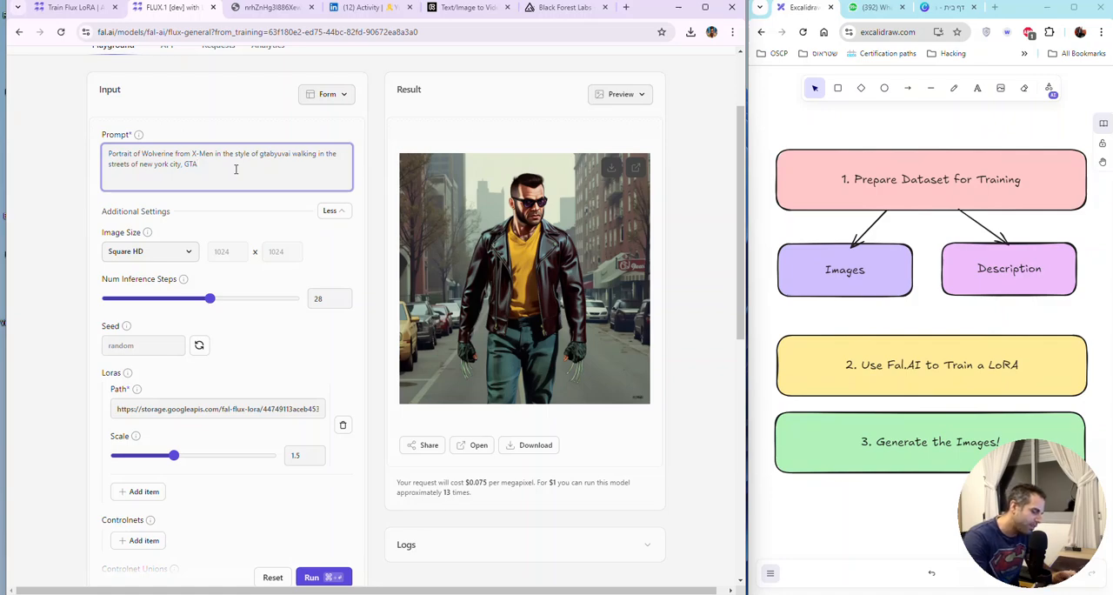
{"action": "type", "text": ", GTA Game St"}
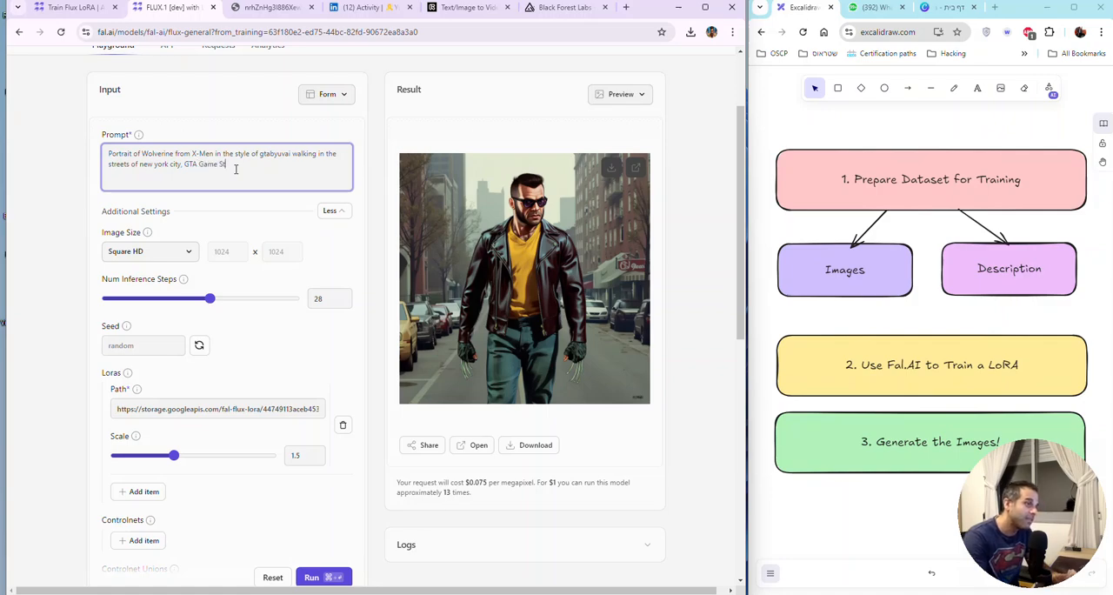
{"action": "type", "text": "yle"}
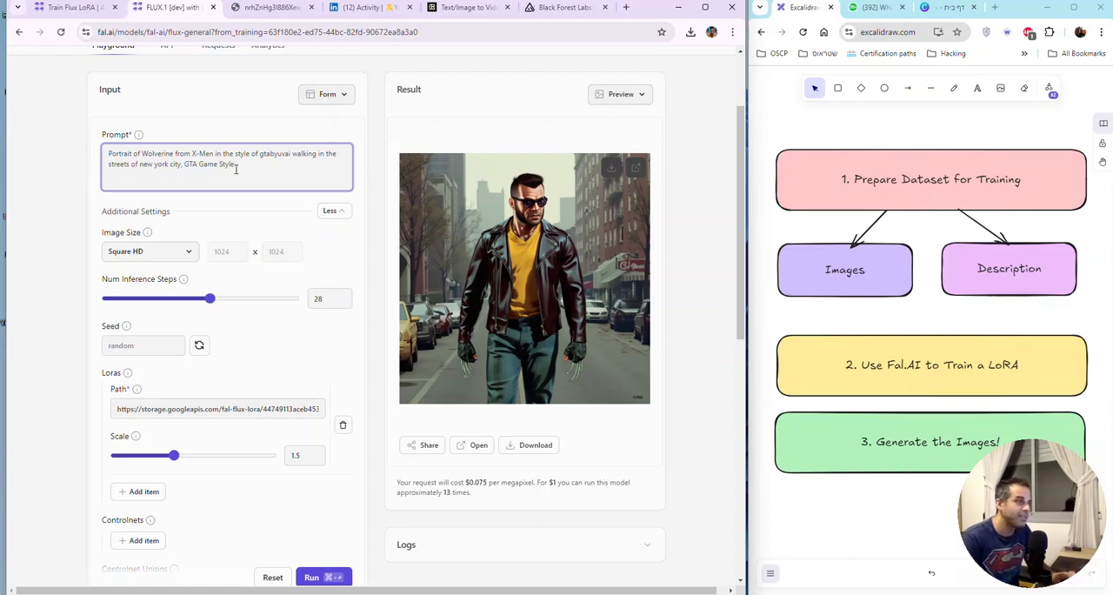
{"action": "left_click_drag", "start_coordinate": [236, 165], "coordinate": [182, 165]}
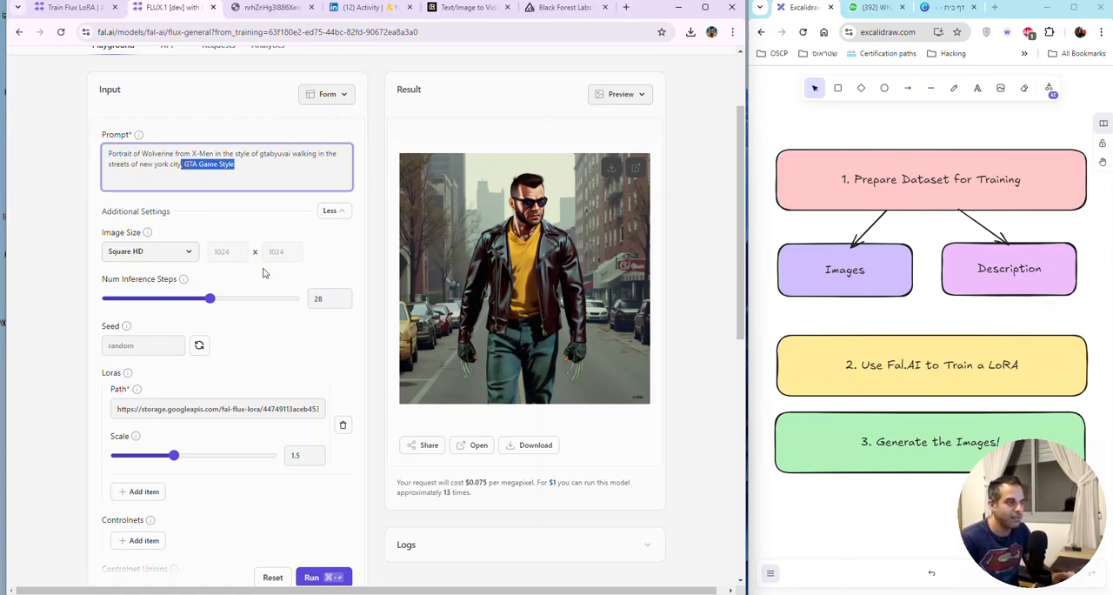
{"action": "key", "text": "ctrl+a"}
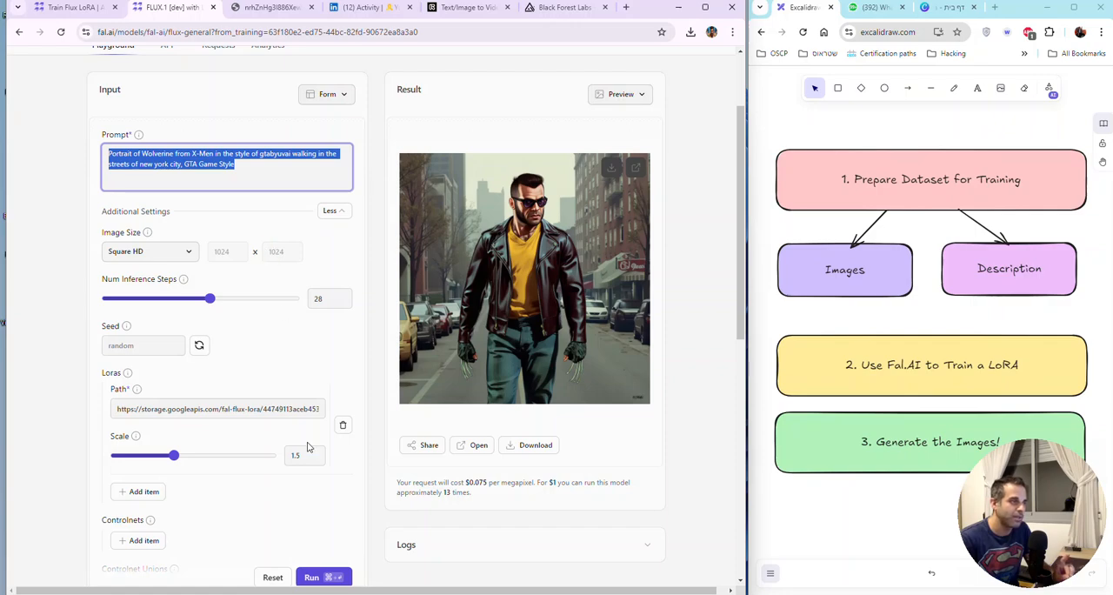
{"action": "left_click", "coordinate": [237, 169]}
{"action": "left_click", "coordinate": [320, 576]}
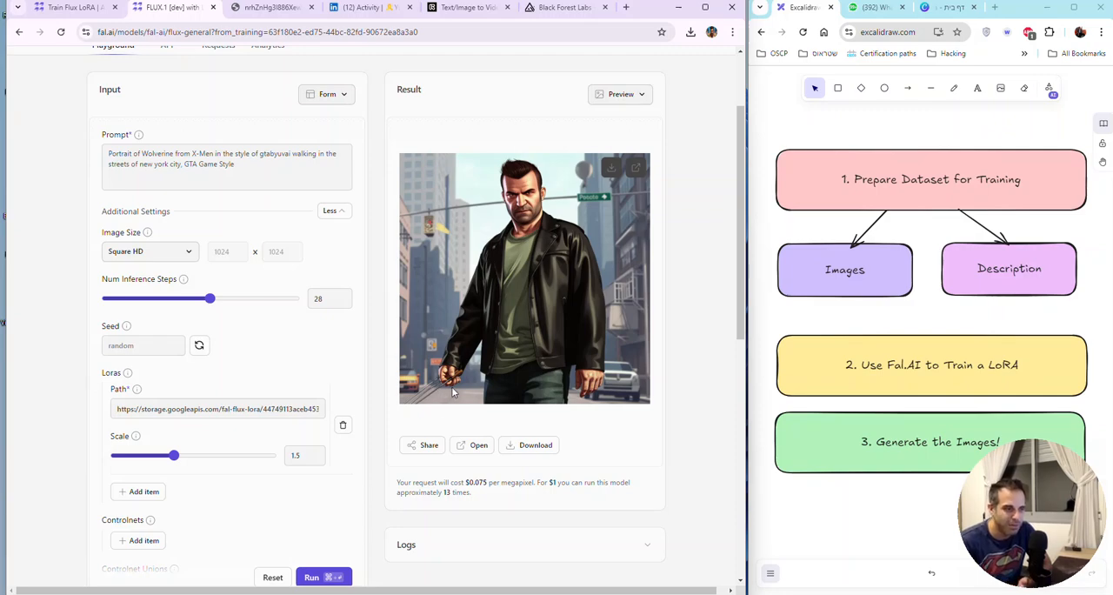
Step: Remove "in the style of gtabyuvai" from the prompt, keeping "GTA Game Style" at its end, and generate the image
{"action": "double_click", "coordinate": [285, 155]}
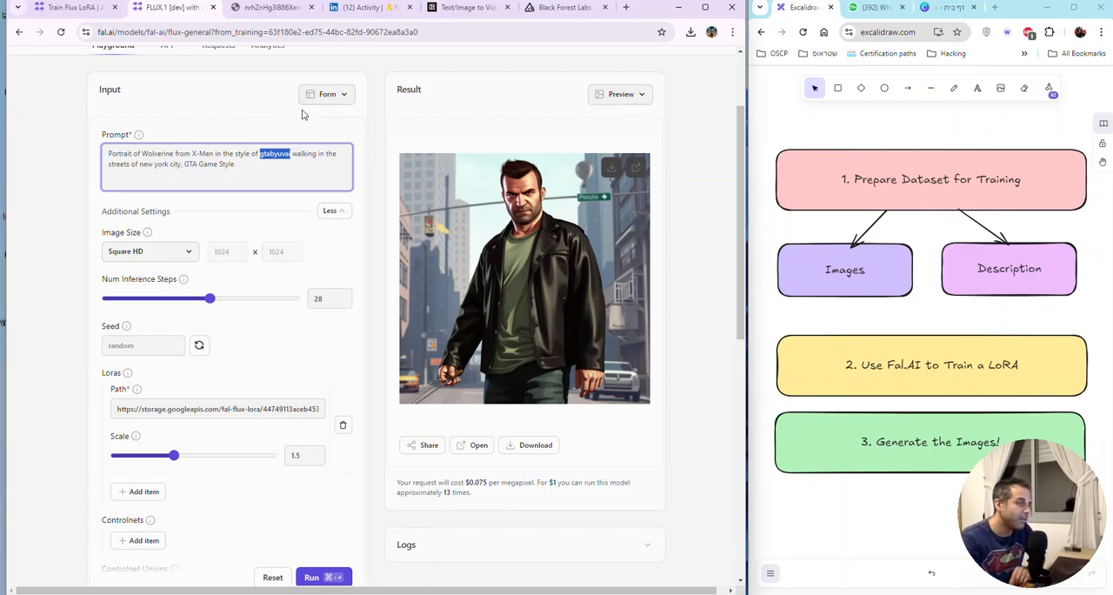
{"action": "key", "text": "BackSpace"}
{"action": "key", "text": "BackSpace"}
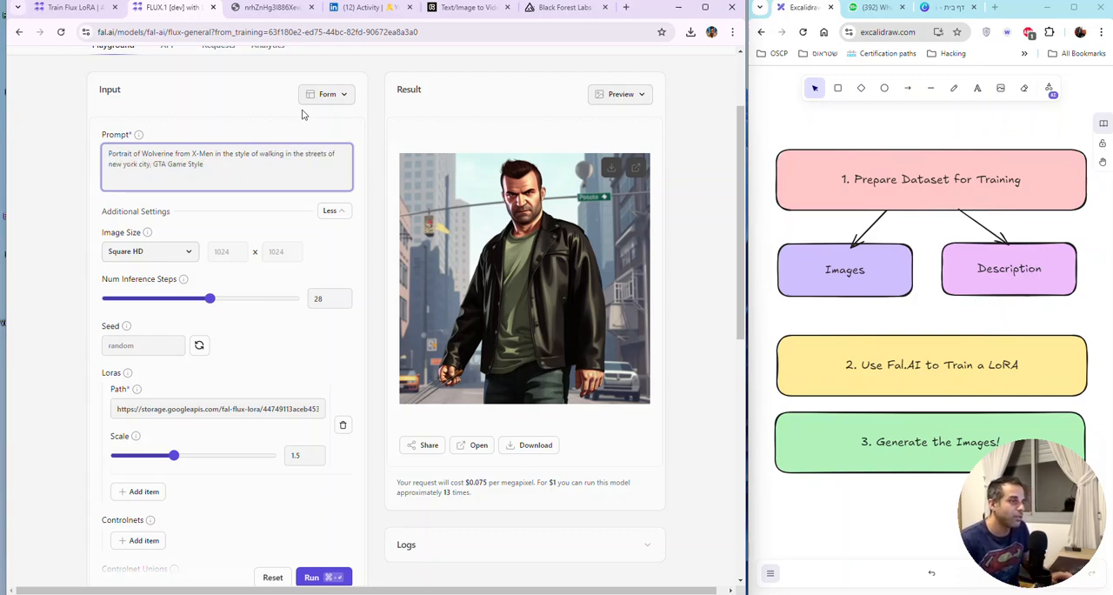
{"action": "key", "text": "BackSpace"}
{"action": "key", "text": "BackSpace"}
{"action": "key", "text": "BackSpace"}
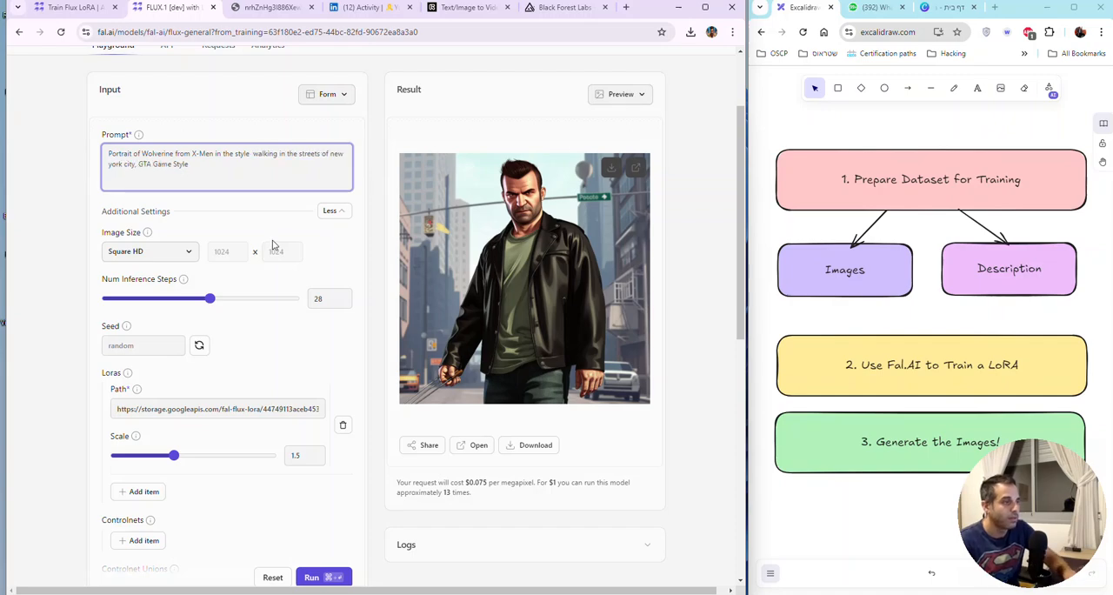
{"action": "key", "text": "BackSpace"}
{"action": "key", "text": "BackSpace"}
{"action": "key", "text": "BackSpace"}
{"action": "key", "text": "BackSpace"}
{"action": "key", "text": "BackSpace"}
{"action": "key", "text": "BackSpace"}
{"action": "key", "text": "BackSpace"}
{"action": "key", "text": "BackSpace"}
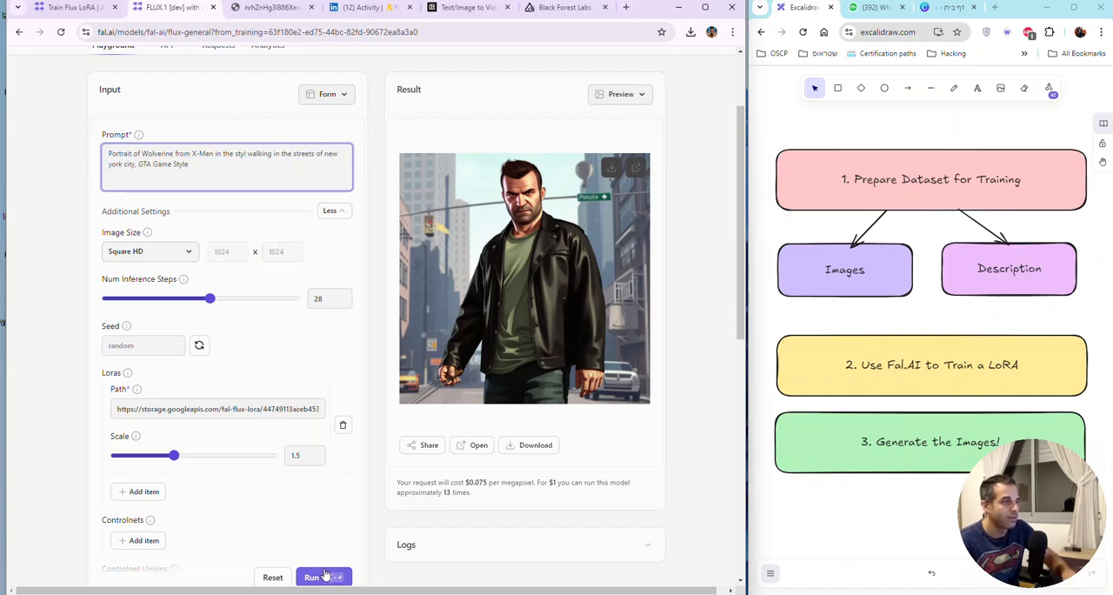
{"action": "key", "text": "BackSpace"}
{"action": "key", "text": "BackSpace"}
{"action": "key", "text": "BackSpace"}
{"action": "key", "text": "BackSpace"}
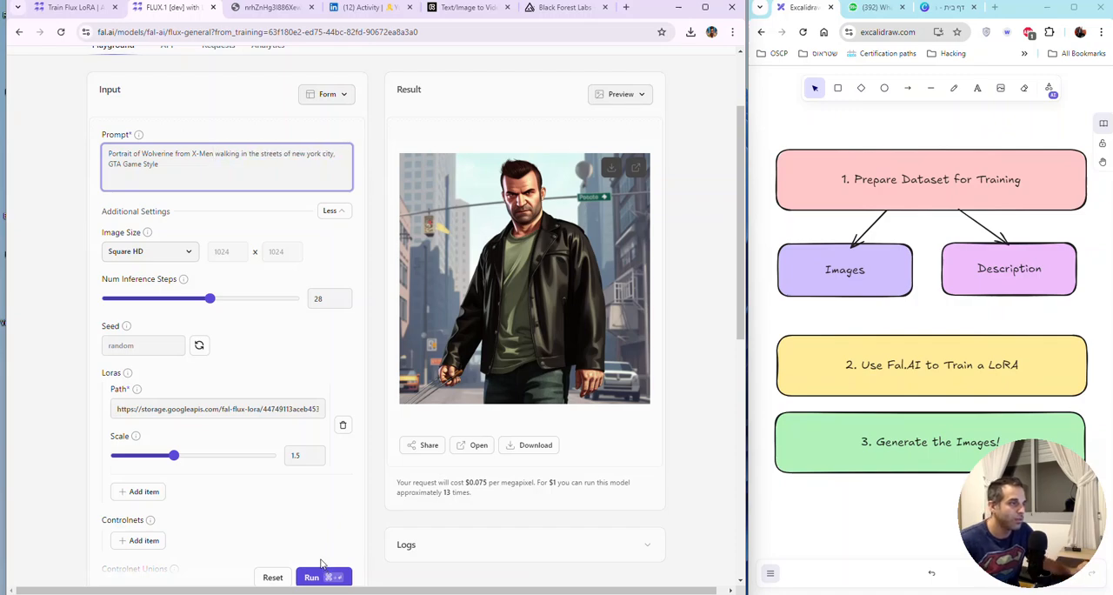
{"action": "left_click", "coordinate": [329, 578]}
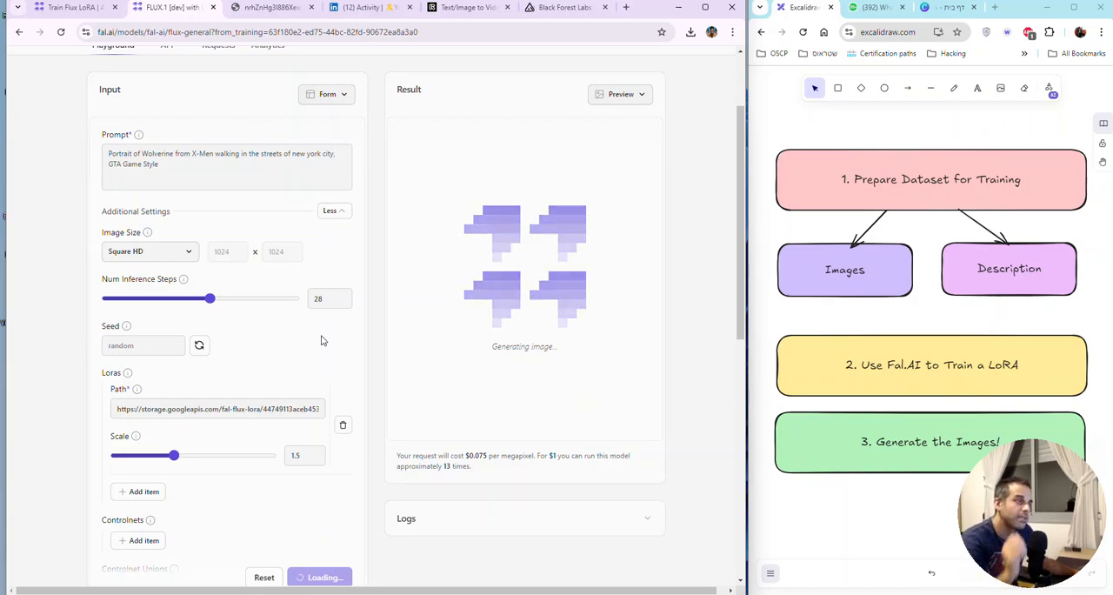
Step: Open the new Wolverine result at full size and compare it with the full-size image opened earlier
{"action": "left_click", "coordinate": [265, 8]}
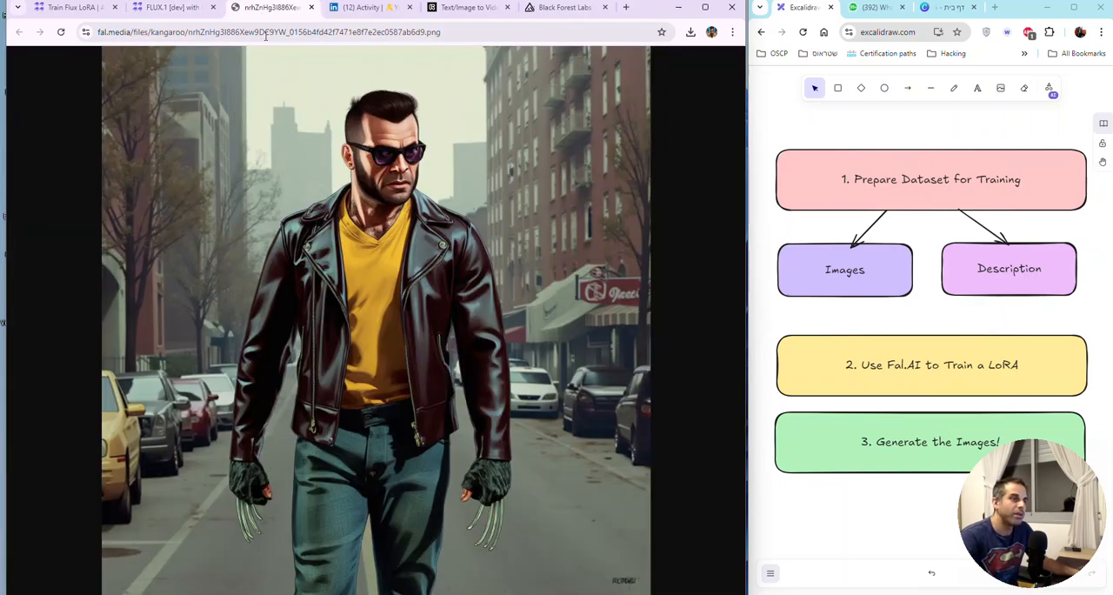
{"action": "left_click", "coordinate": [463, 33]}
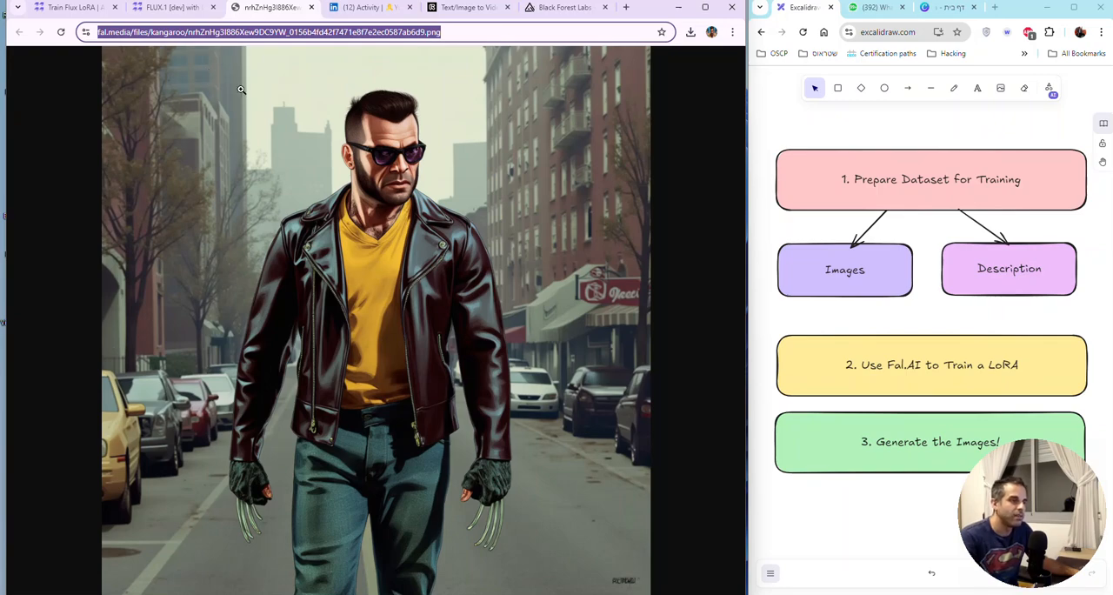
{"action": "left_click", "coordinate": [165, 8]}
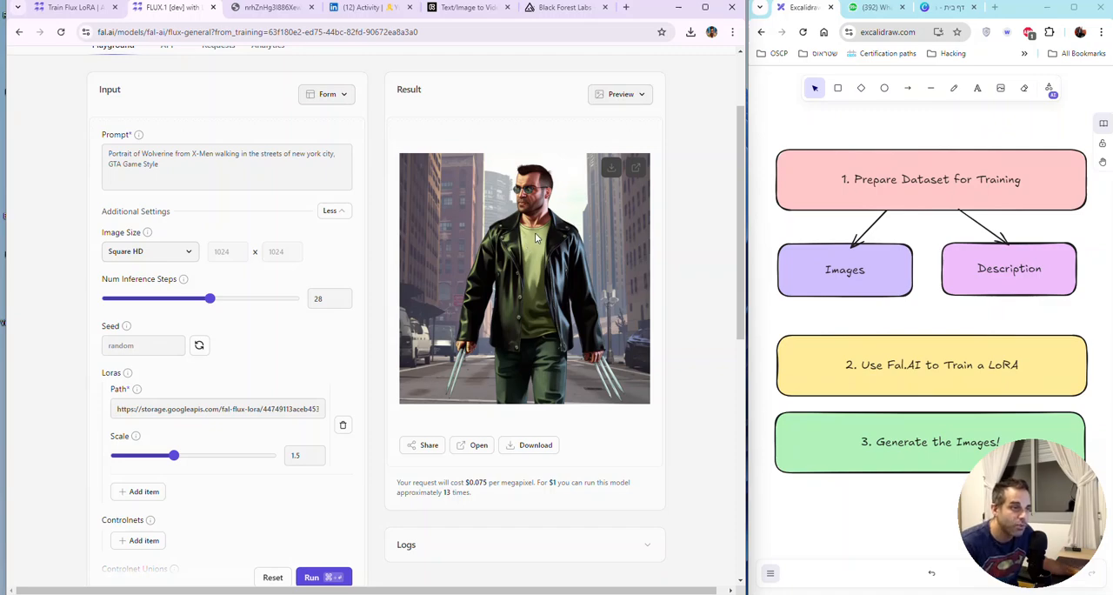
{"action": "left_click", "coordinate": [636, 167]}
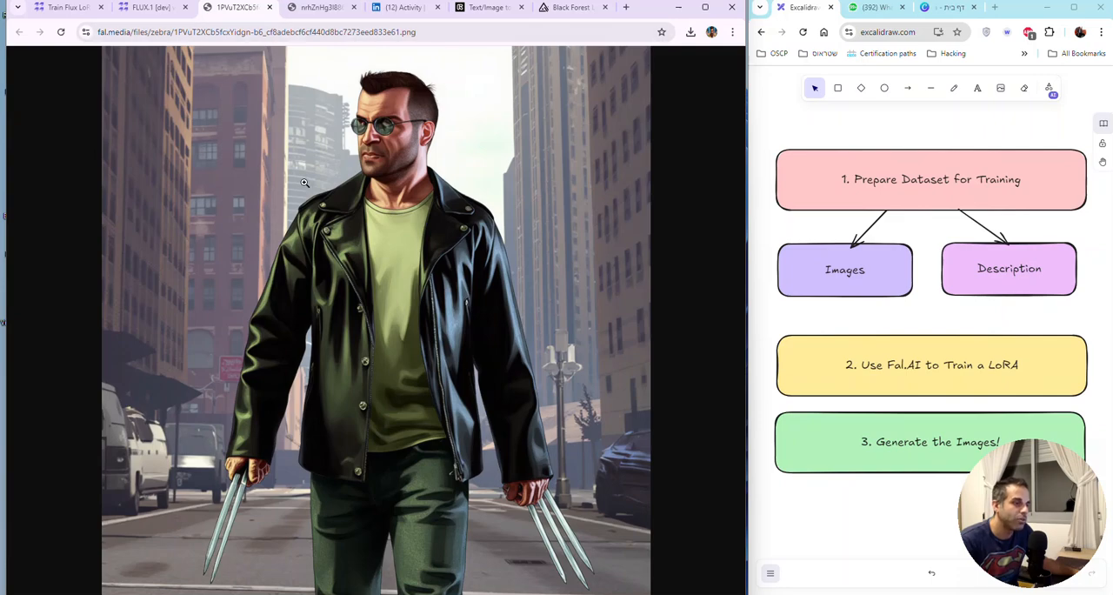
{"action": "left_click", "coordinate": [315, 9]}
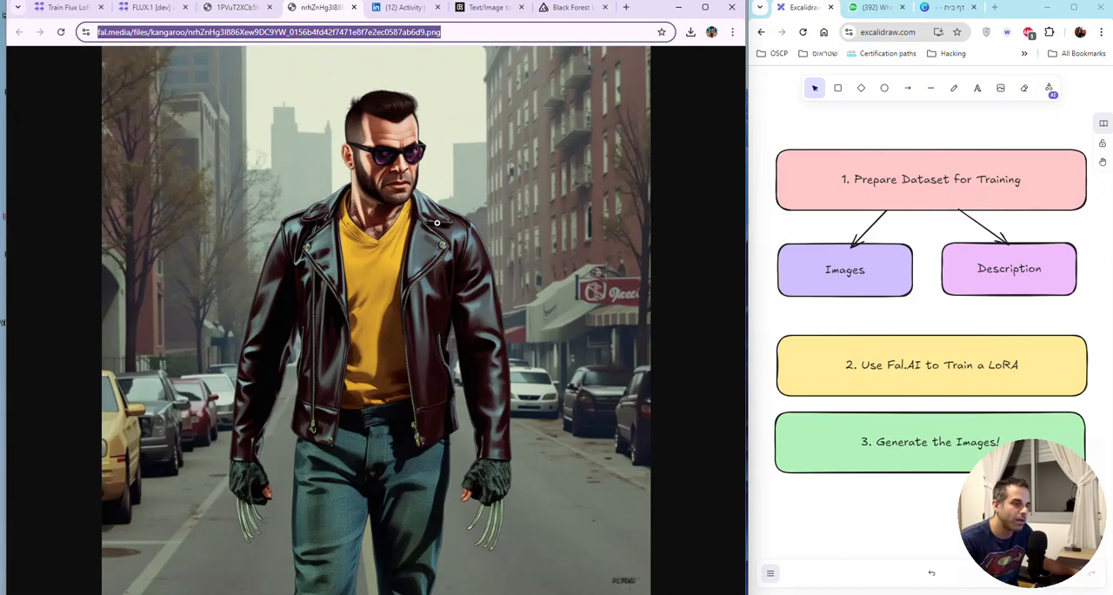
{"action": "left_click", "coordinate": [238, 12]}
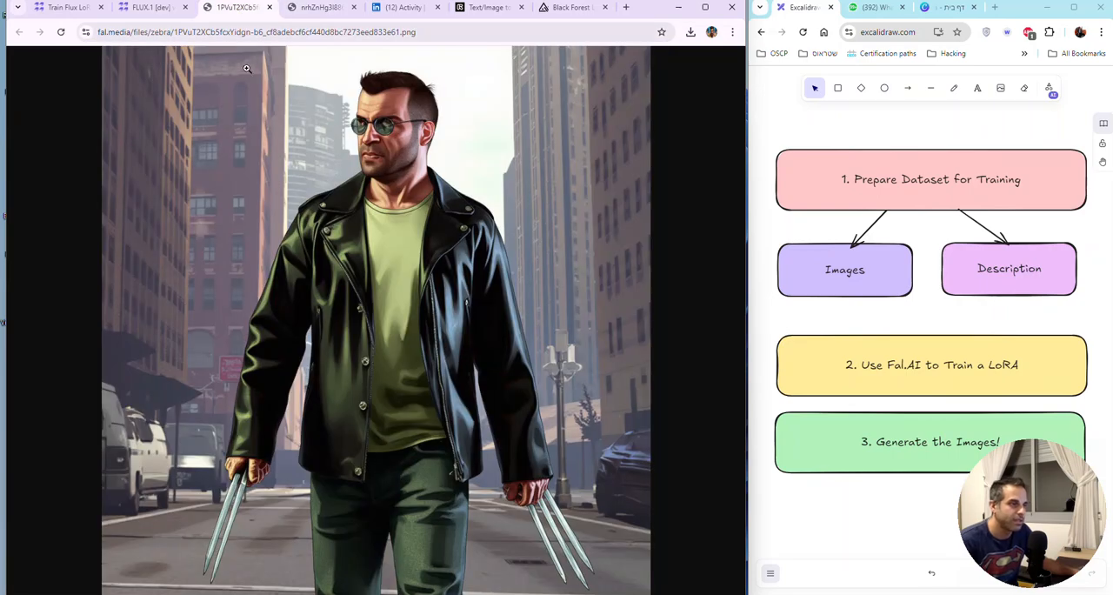
Step: Restore "in the style of gtabyuvai" after "X-Men" in the playground prompt
{"action": "left_click", "coordinate": [149, 8]}
{"action": "left_click", "coordinate": [294, 161]}
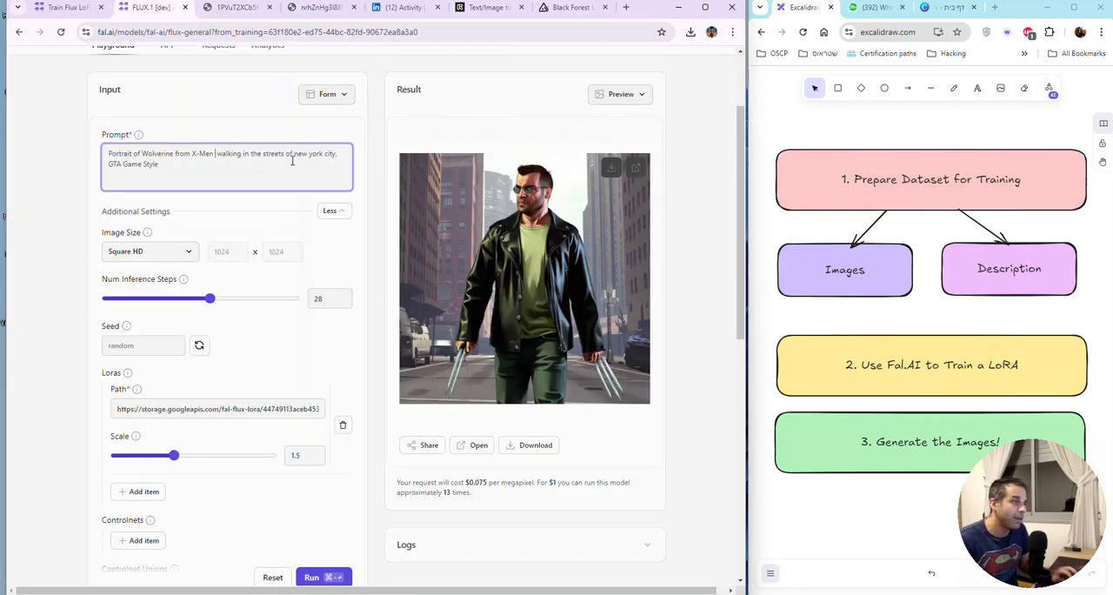
{"action": "type", "text": "in t"}
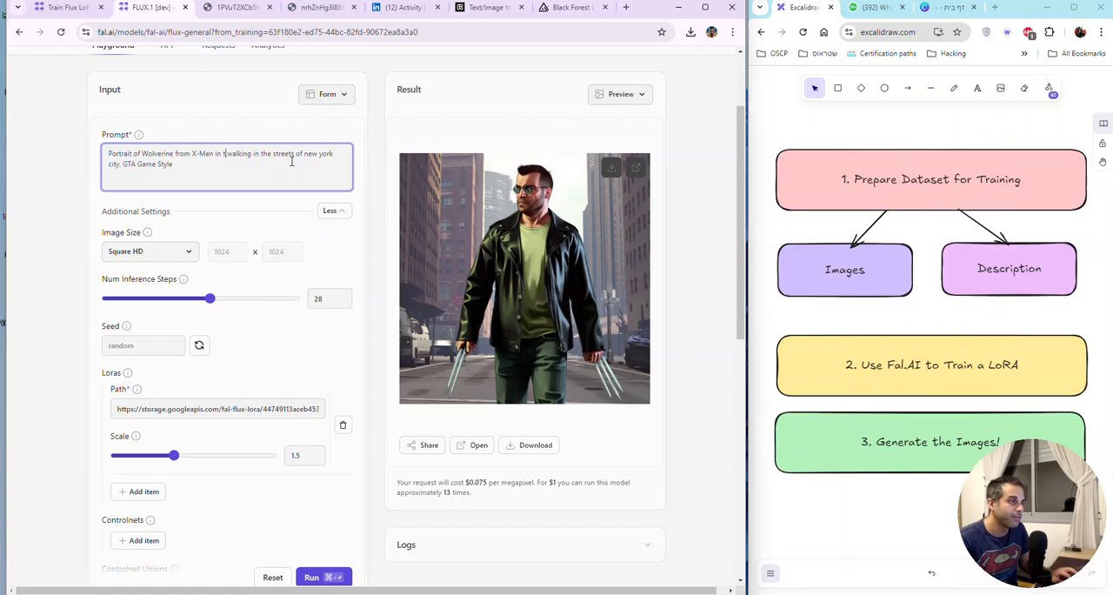
{"action": "type", "text": "he style of gtabyuvai"}
Step: Remove ", GTA Game Style" from the prompt's end, keep the subject as "Wolverine from X-Men", and generate the image
{"action": "key", "text": "End"}
{"action": "key", "text": "BackSpace"}
{"action": "key", "text": "BackSpace"}
{"action": "key", "text": "BackSpace"}
{"action": "key", "text": "BackSpace"}
{"action": "key", "text": "BackSpace"}
{"action": "key", "text": "BackSpace"}
{"action": "key", "text": "BackSpace"}
{"action": "key", "text": "BackSpace"}
{"action": "key", "text": "BackSpace"}
{"action": "key", "text": "BackSpace"}
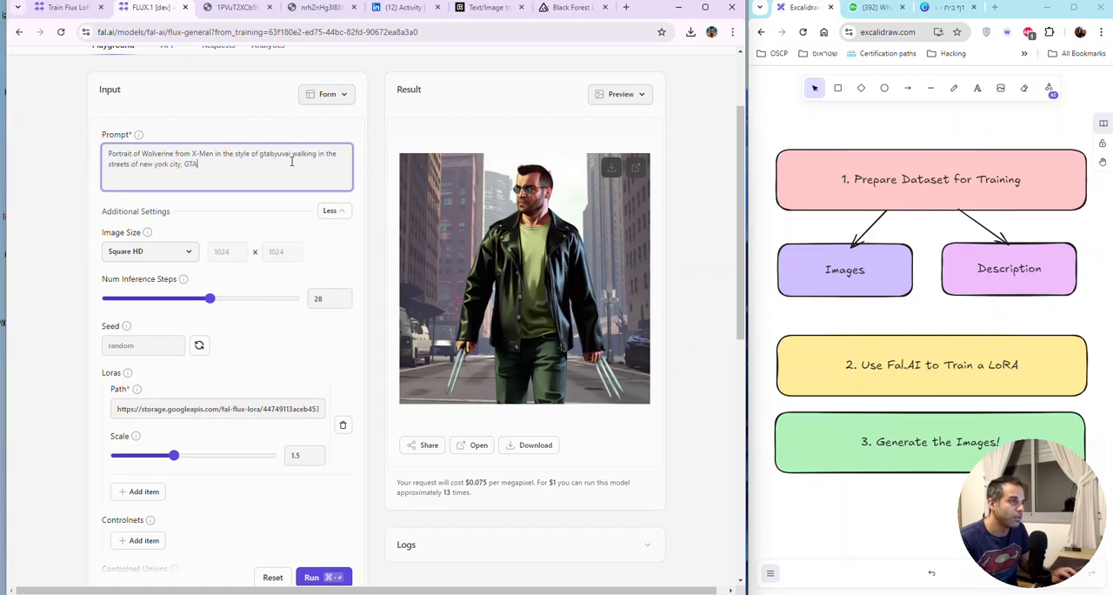
{"action": "type", "text": "a man"}
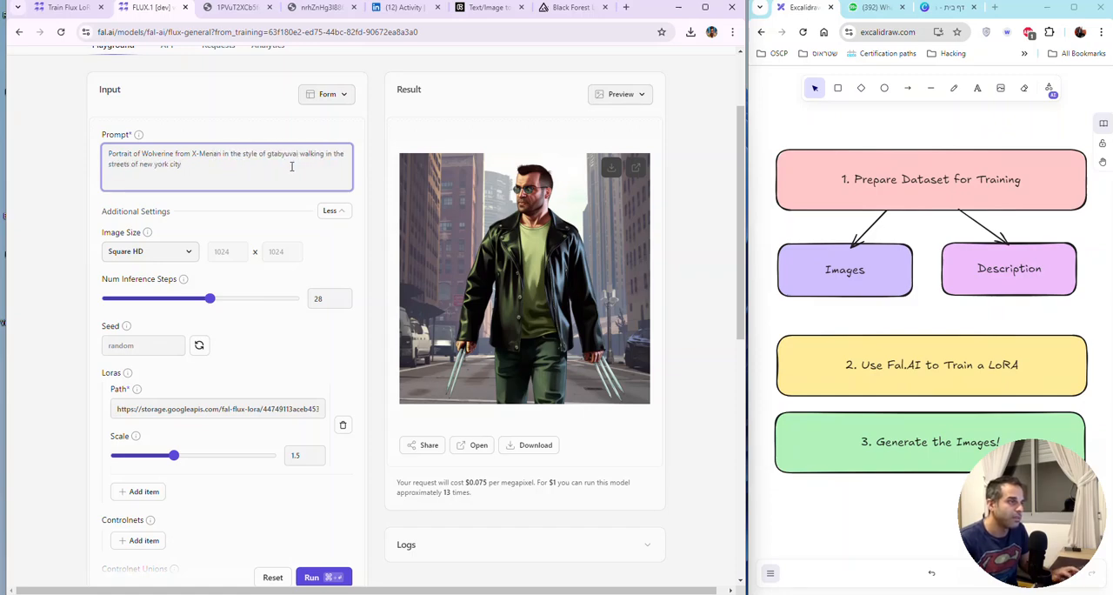
{"action": "key", "text": "BackSpace"}
{"action": "key", "text": "BackSpace"}
{"action": "key", "text": "BackSpace"}
{"action": "key", "text": "BackSpace"}
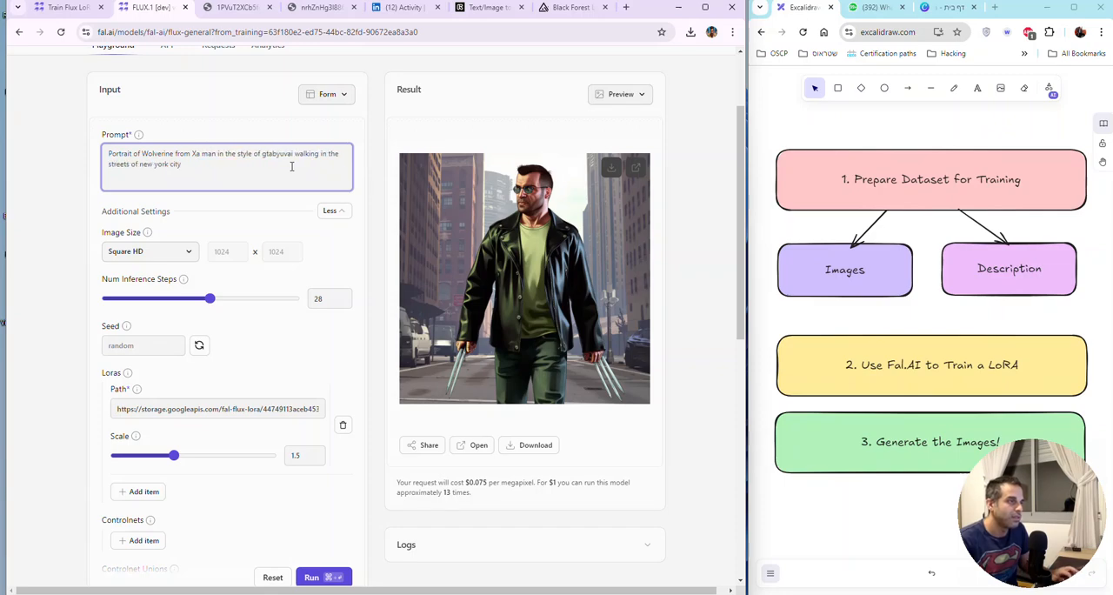
{"action": "type", "text": "-Men"}
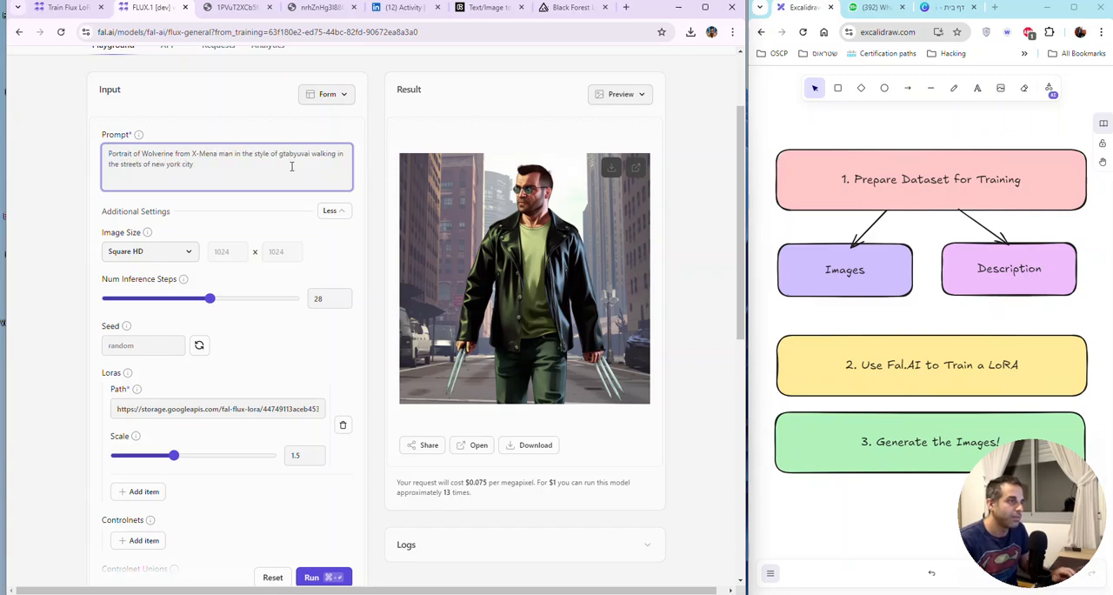
{"action": "key", "text": "Delete"}
{"action": "key", "text": "Delete"}
{"action": "key", "text": "Delete"}
{"action": "key", "text": "Delete"}
{"action": "key", "text": "Delete"}
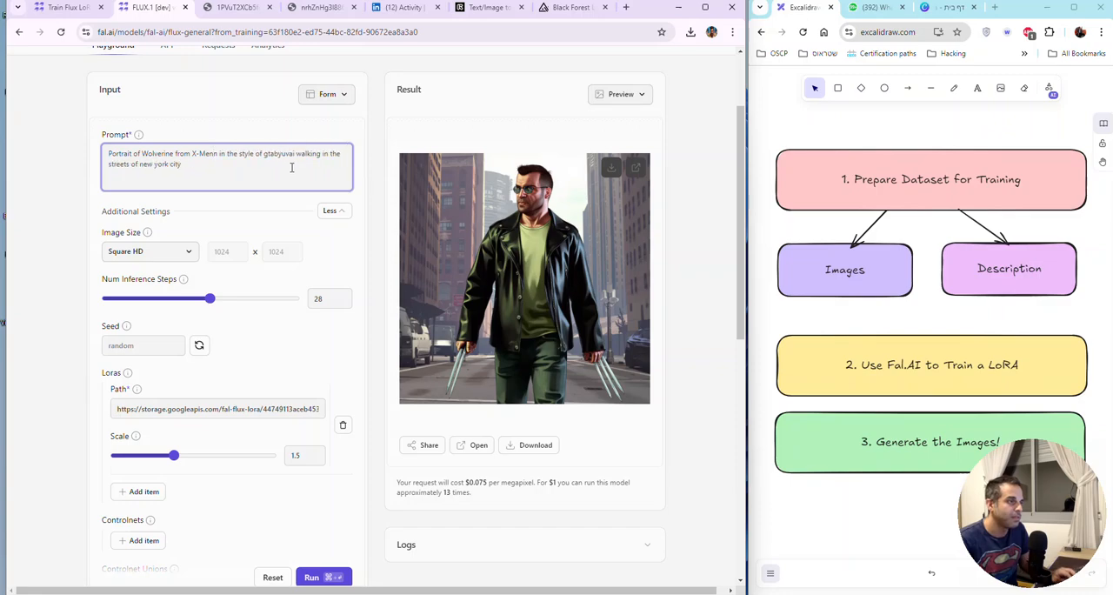
{"action": "key", "text": "End"}
{"action": "type", "text": "."}
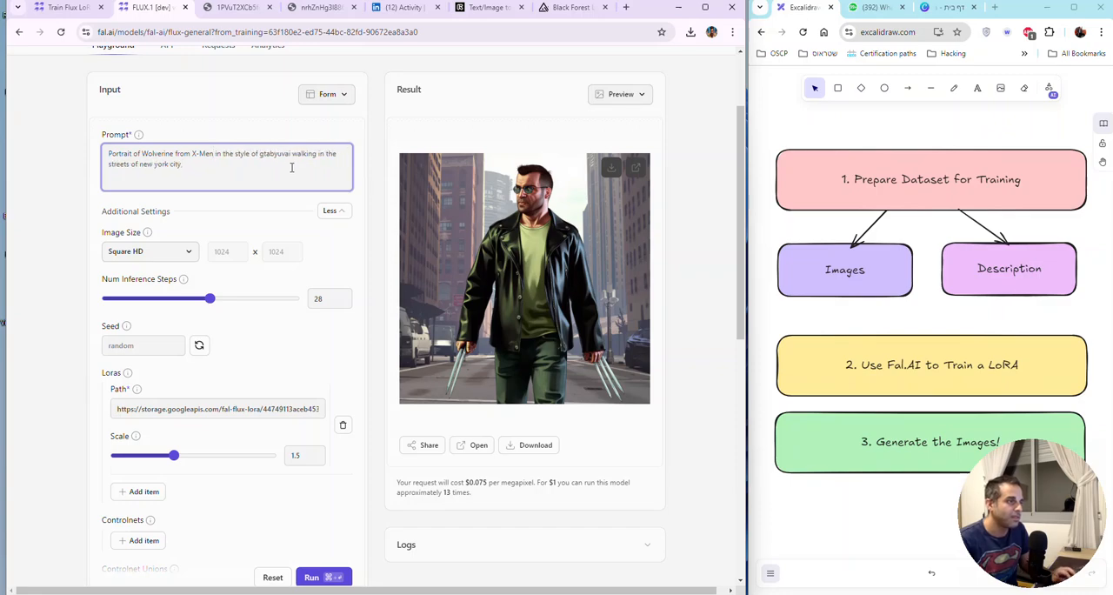
{"action": "key", "text": "BackSpace"}
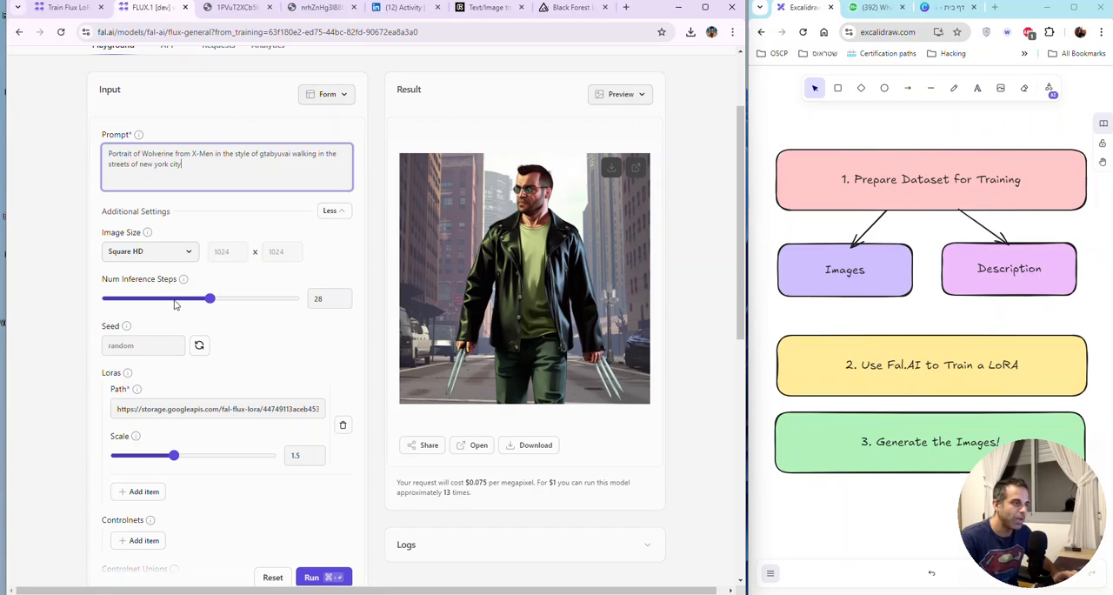
{"action": "left_click", "coordinate": [308, 577]}
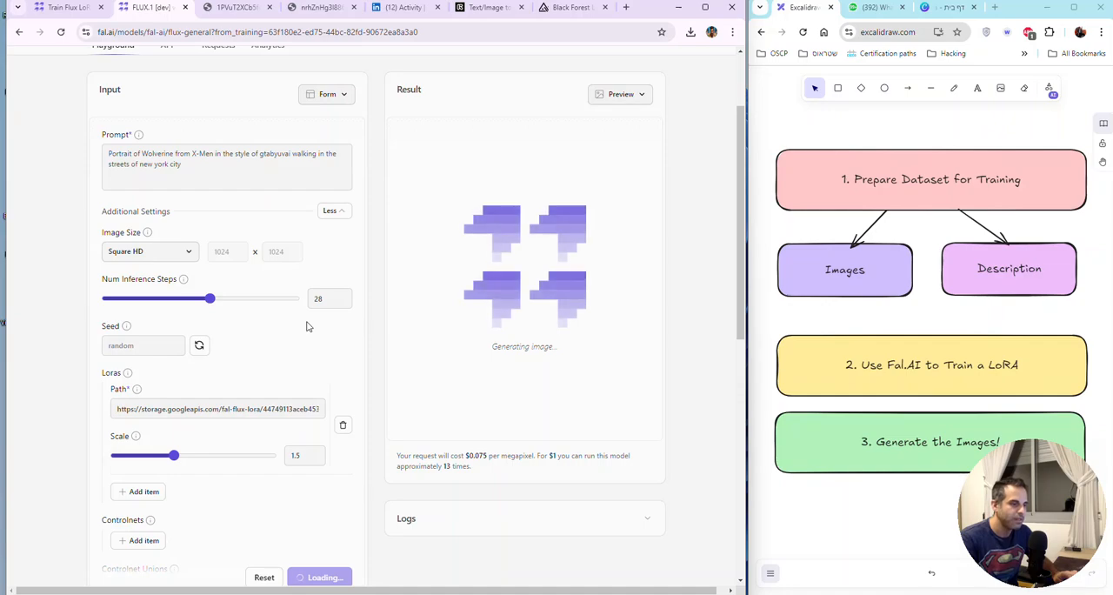
Step: Look over the inference settings and the new result, and switch to the Train Flux LoRA page with its training history
{"action": "scroll", "coordinate": [319, 298], "scroll_direction": "down", "scroll_amount": 1}
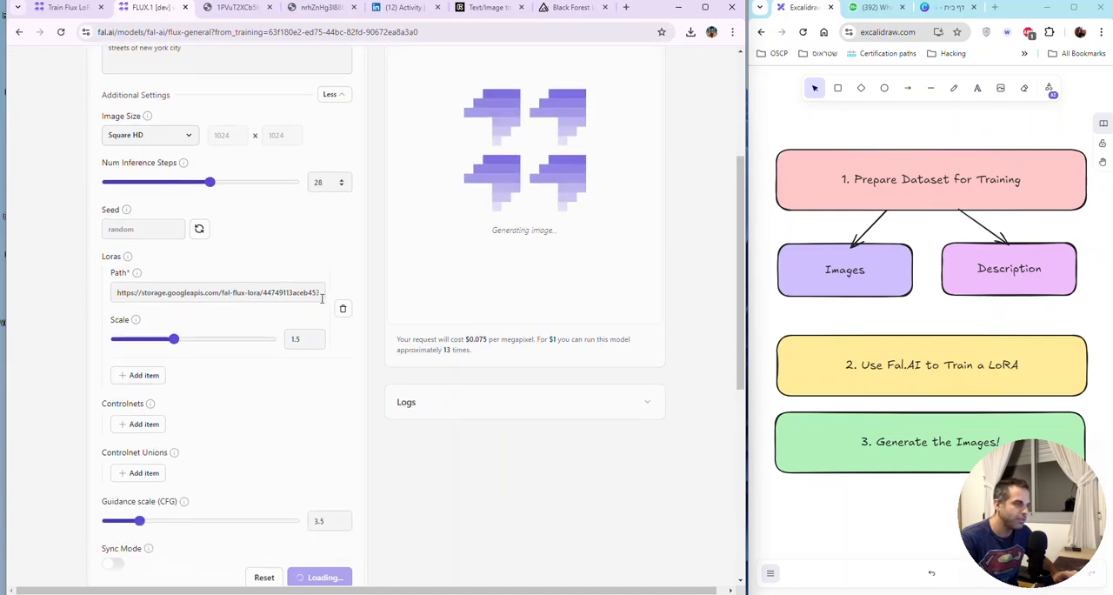
{"action": "scroll", "coordinate": [322, 297], "scroll_direction": "up", "scroll_amount": 1}
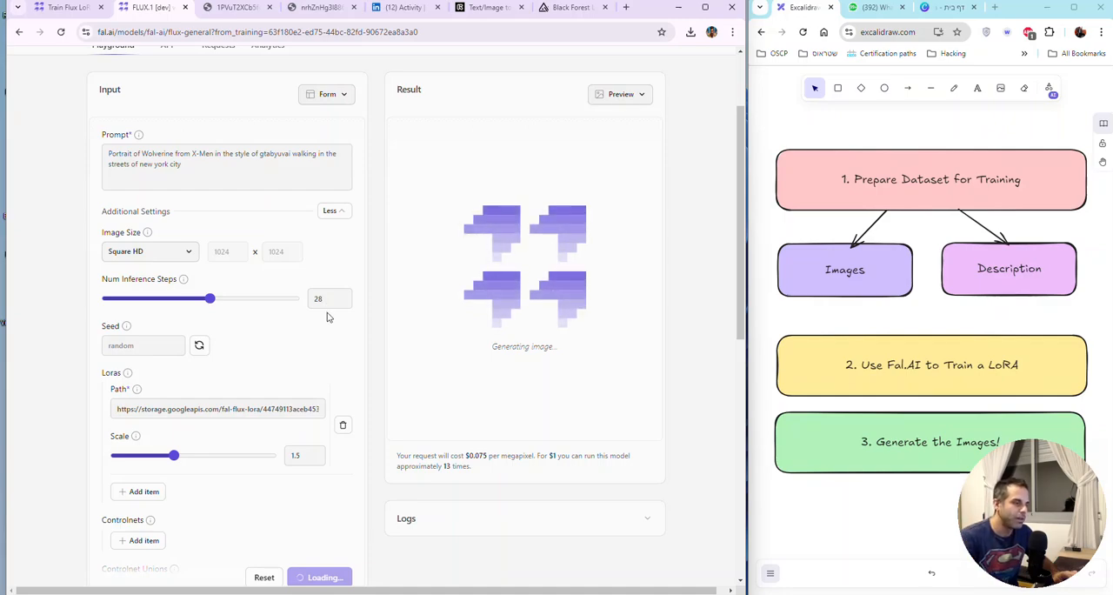
{"action": "scroll", "coordinate": [327, 314], "scroll_direction": "down", "scroll_amount": 1}
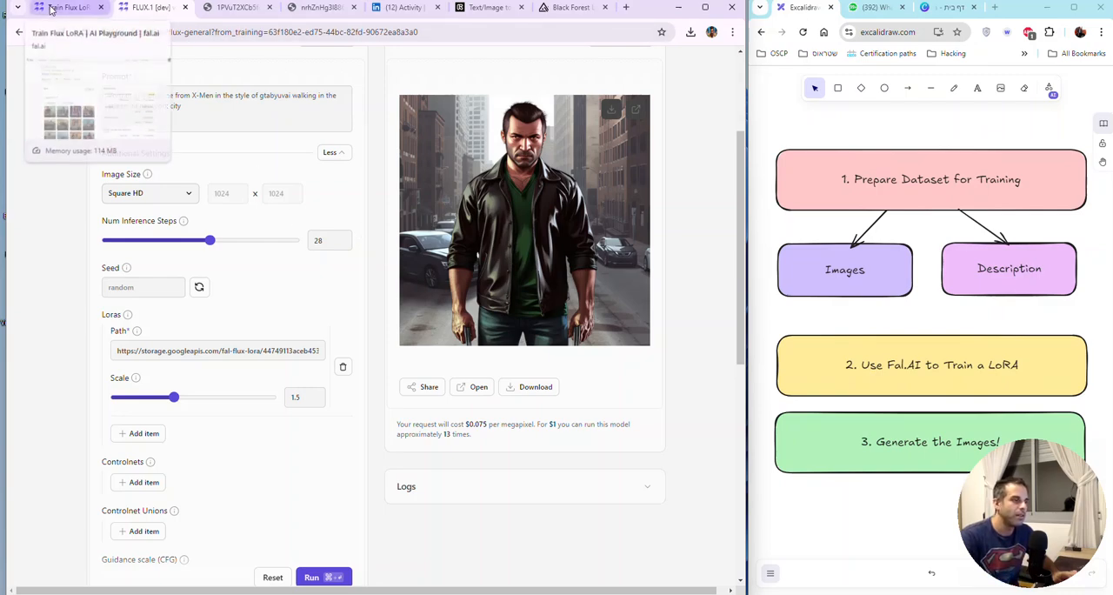
{"action": "scroll", "coordinate": [252, 264], "scroll_direction": "down", "scroll_amount": 2}
{"action": "scroll", "coordinate": [261, 281], "scroll_direction": "up", "scroll_amount": 3}
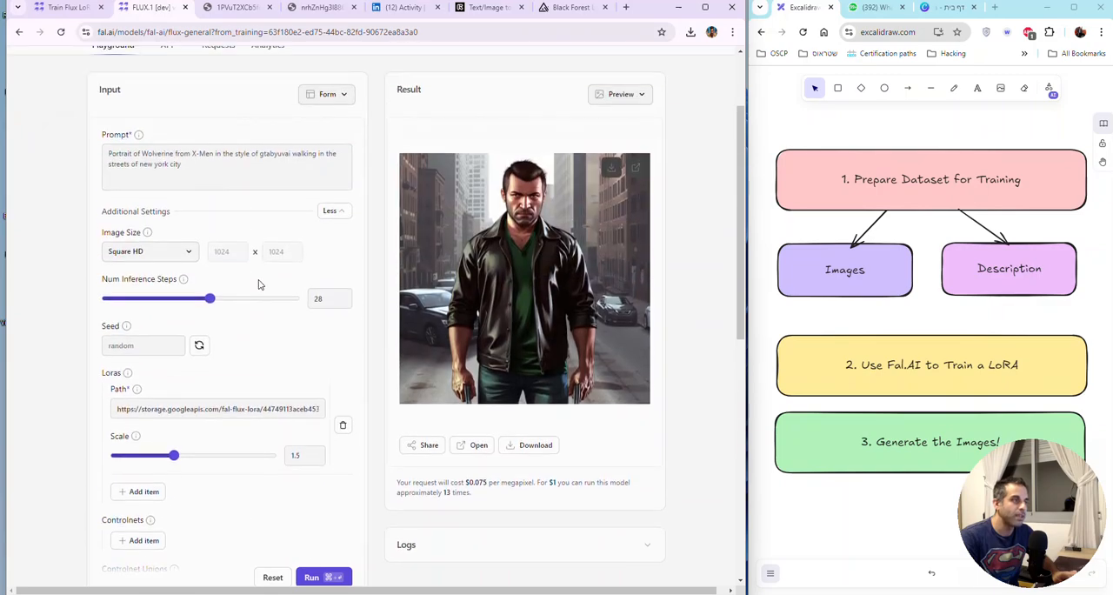
{"action": "scroll", "coordinate": [165, 139], "scroll_direction": "down", "scroll_amount": 1}
{"action": "left_click", "coordinate": [85, 10]}
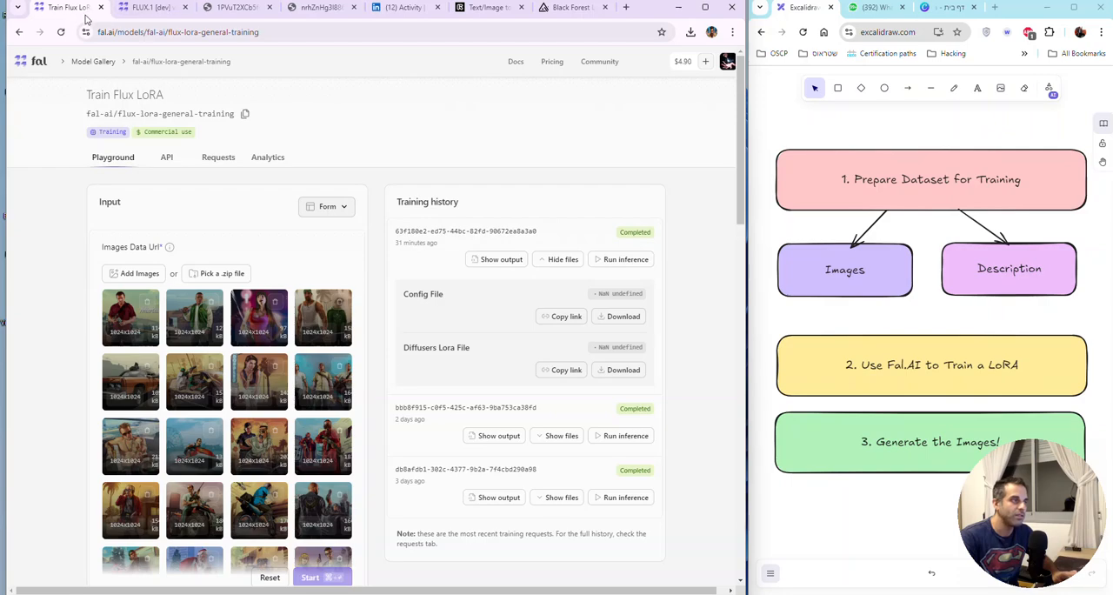
{"action": "mouse_move", "coordinate": [145, 17]}
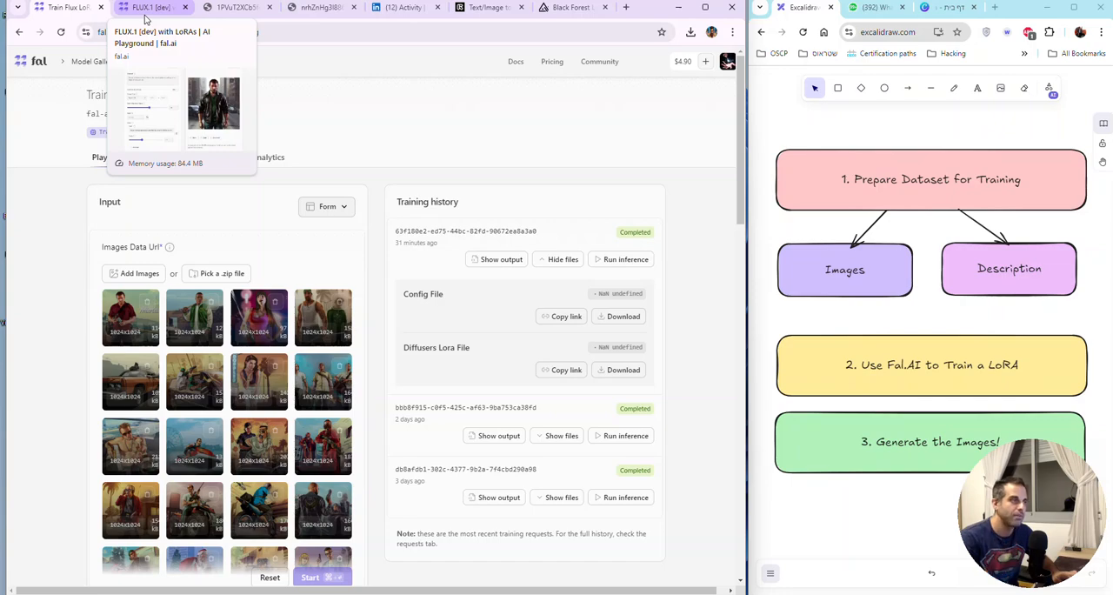
Step: Show the files of the second run in the training history and copy the link to its Diffusers LoRA file
{"action": "left_click", "coordinate": [145, 10]}
{"action": "left_click", "coordinate": [63, 12]}
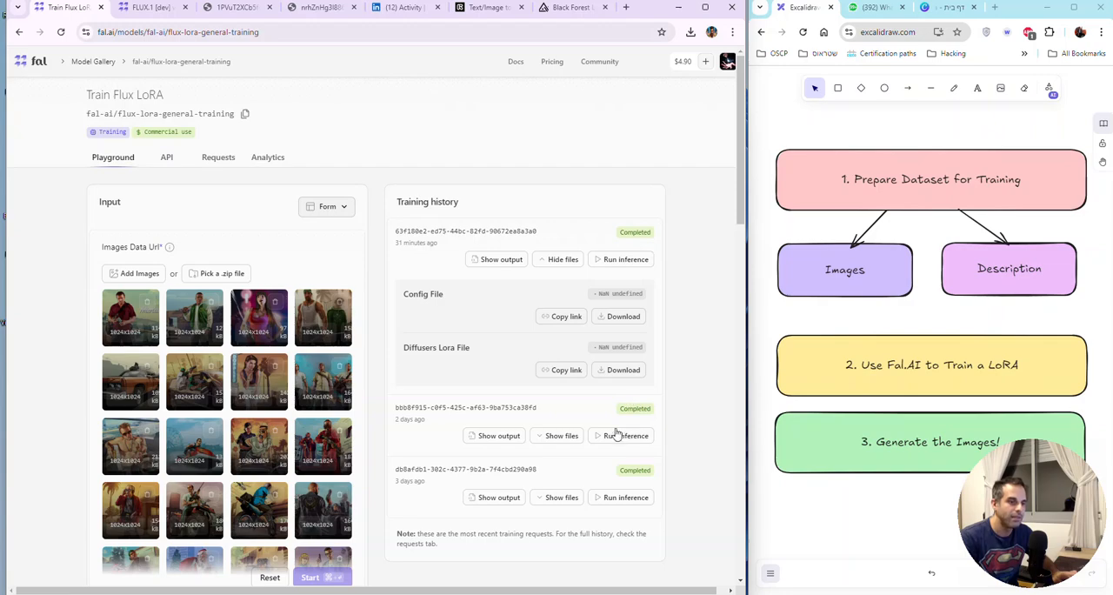
{"action": "left_click_drag", "start_coordinate": [547, 417], "coordinate": [395, 409]}
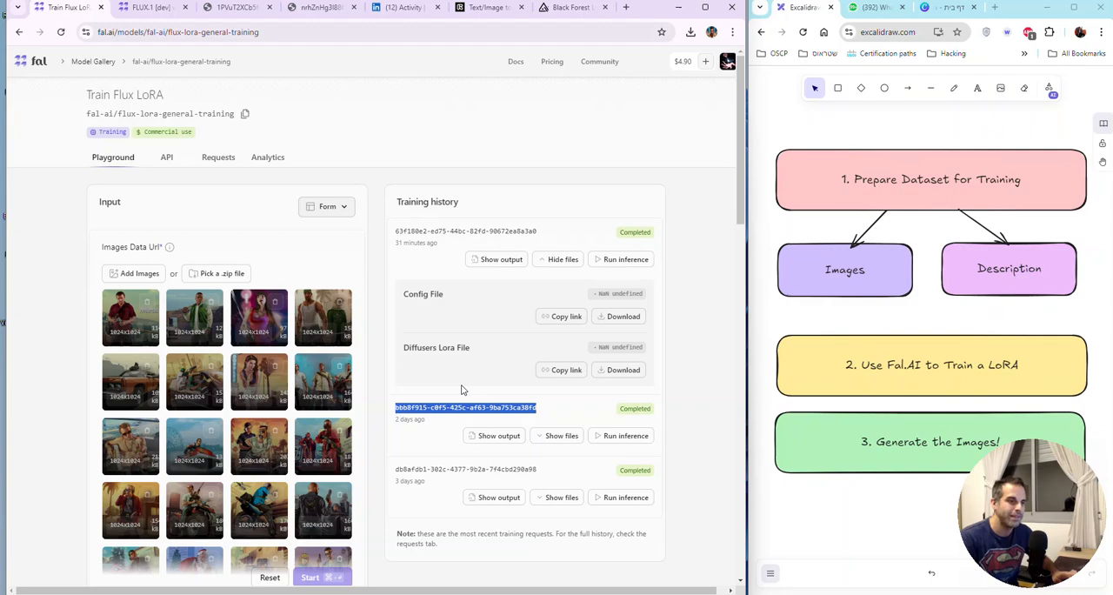
{"action": "left_click", "coordinate": [567, 441]}
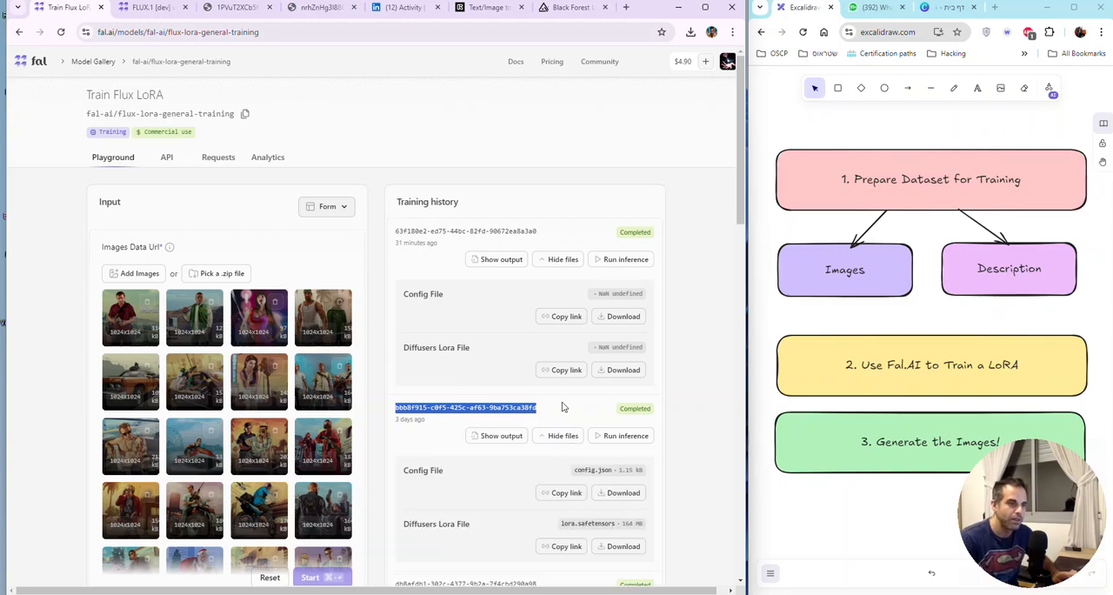
{"action": "scroll", "coordinate": [562, 406], "scroll_direction": "down", "scroll_amount": 1}
{"action": "left_click", "coordinate": [561, 331]}
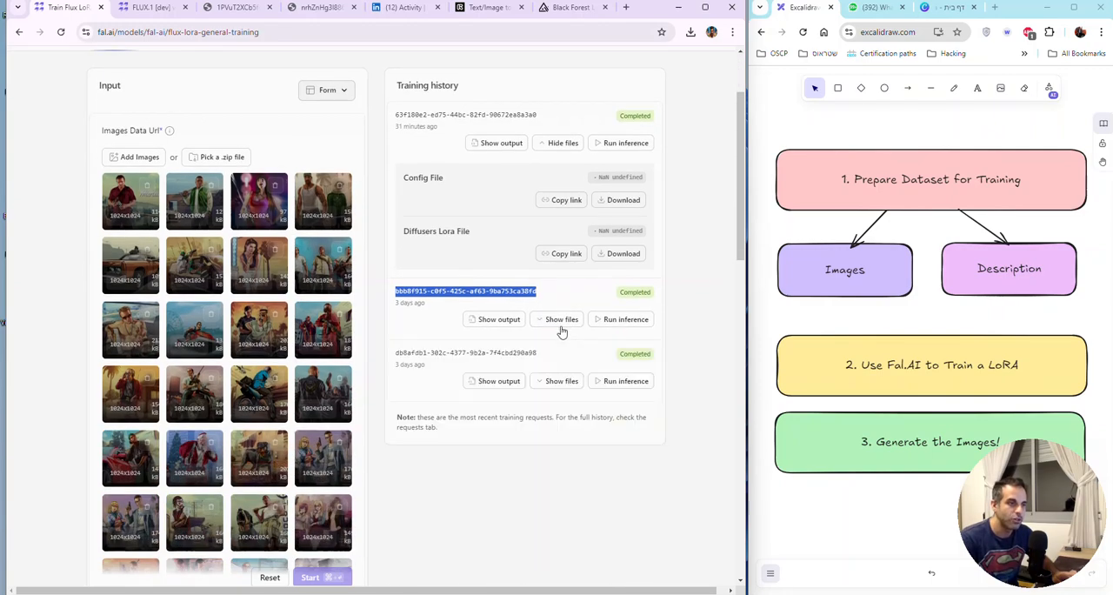
{"action": "left_click", "coordinate": [562, 320]}
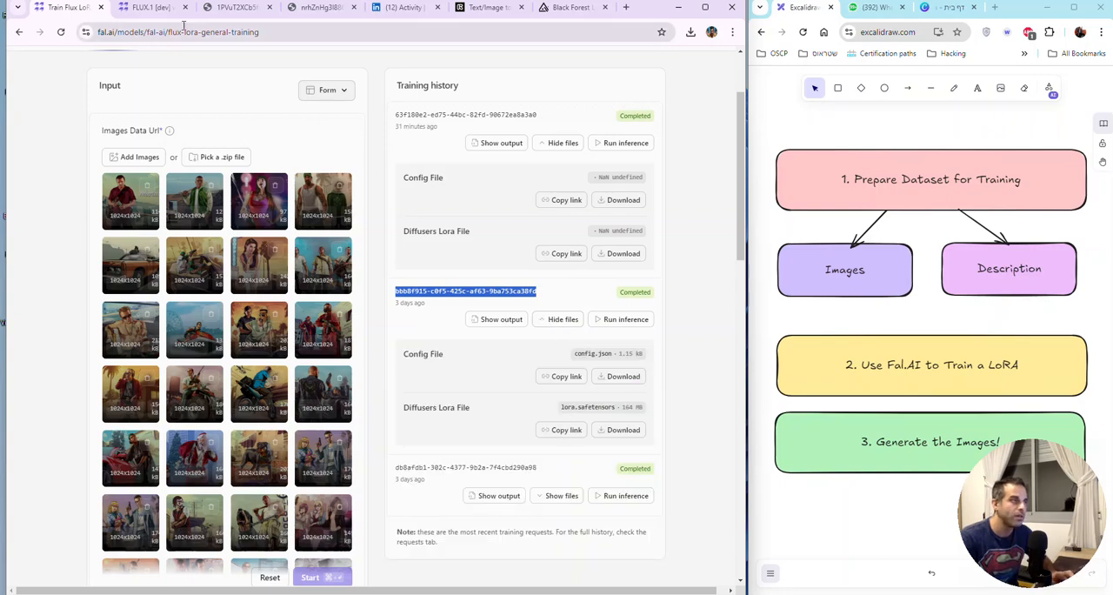
Step: Add a second LoRA entry in the FLUX.1 [dev] playground and paste the copied lora.safetensors link as its path
{"action": "left_click", "coordinate": [159, 8]}
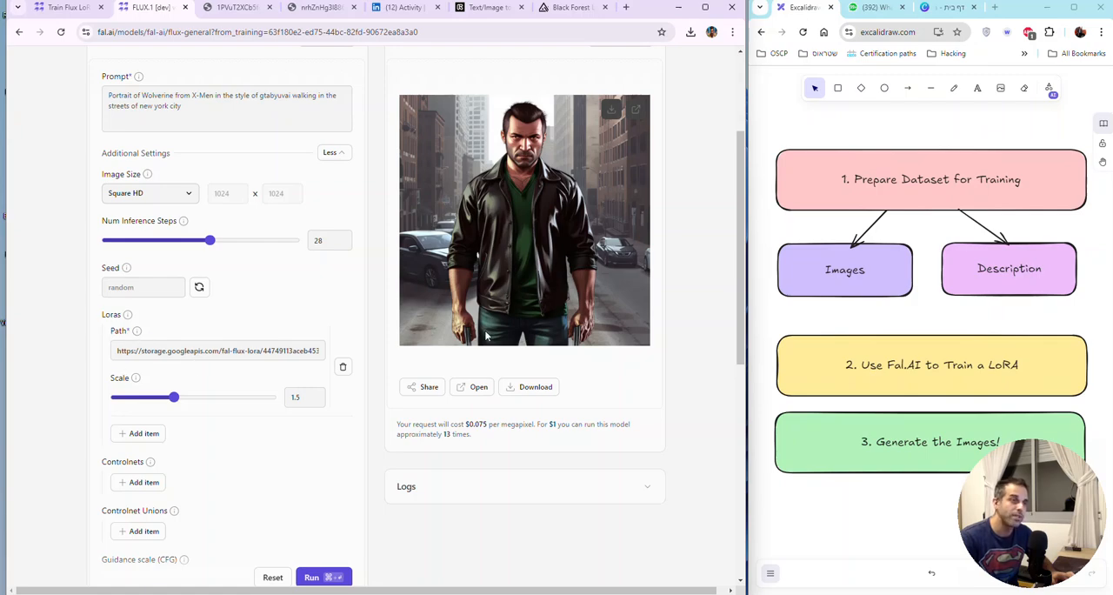
{"action": "left_click", "coordinate": [140, 435]}
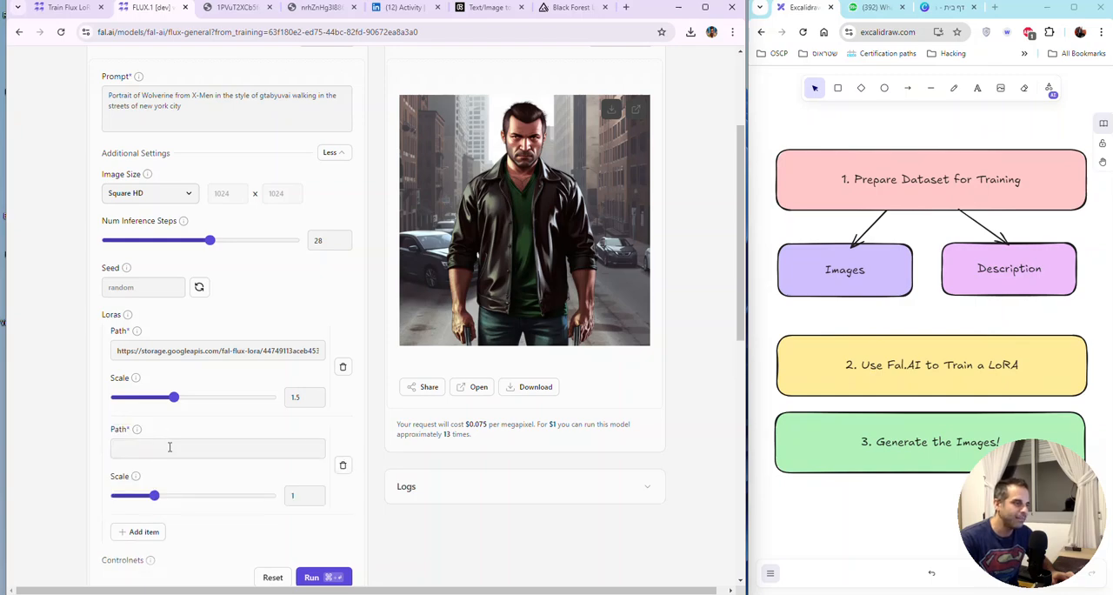
{"action": "left_click", "coordinate": [169, 448]}
{"action": "key", "text": "ctrl+v"}
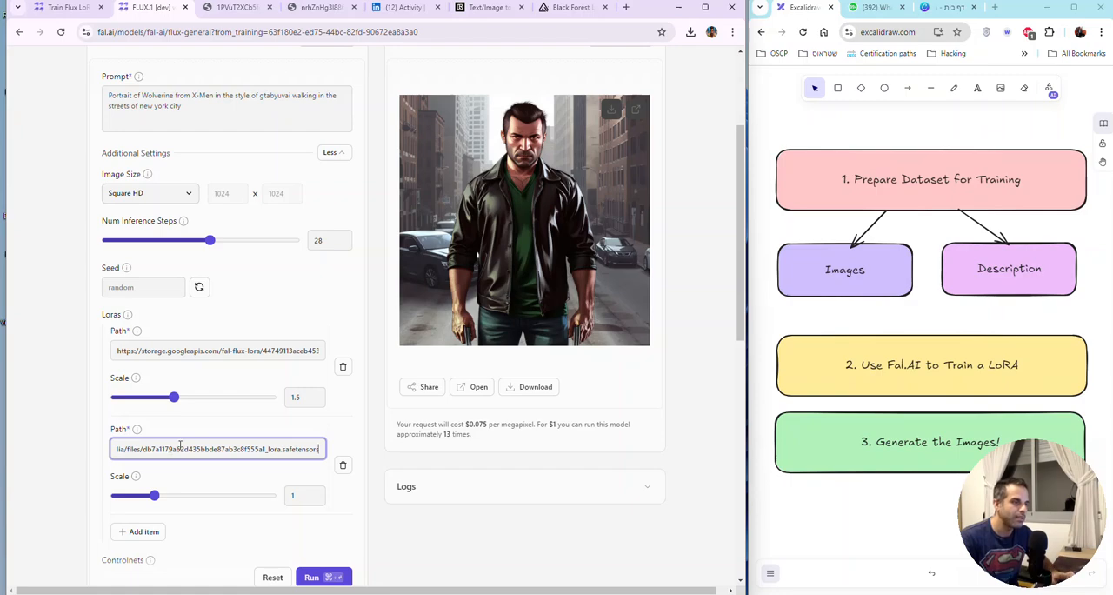
{"action": "key", "text": "Home"}
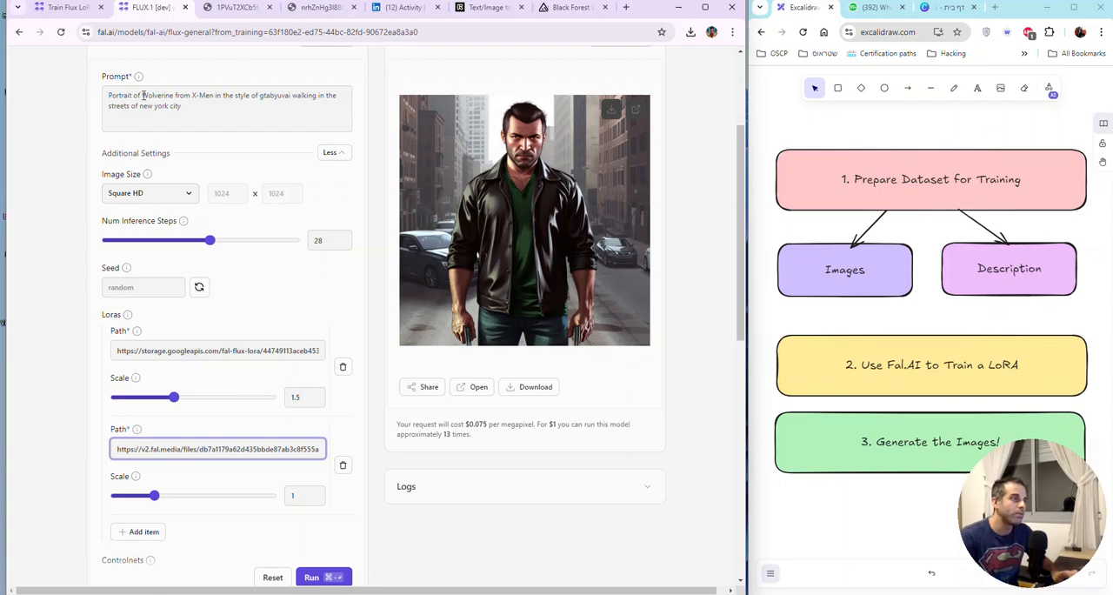
Step: Replace "Wolverine from X-Men" in the prompt with the person's first name used as the second LoRA's trigger word
{"action": "left_click_drag", "start_coordinate": [143, 95], "coordinate": [216, 99]}
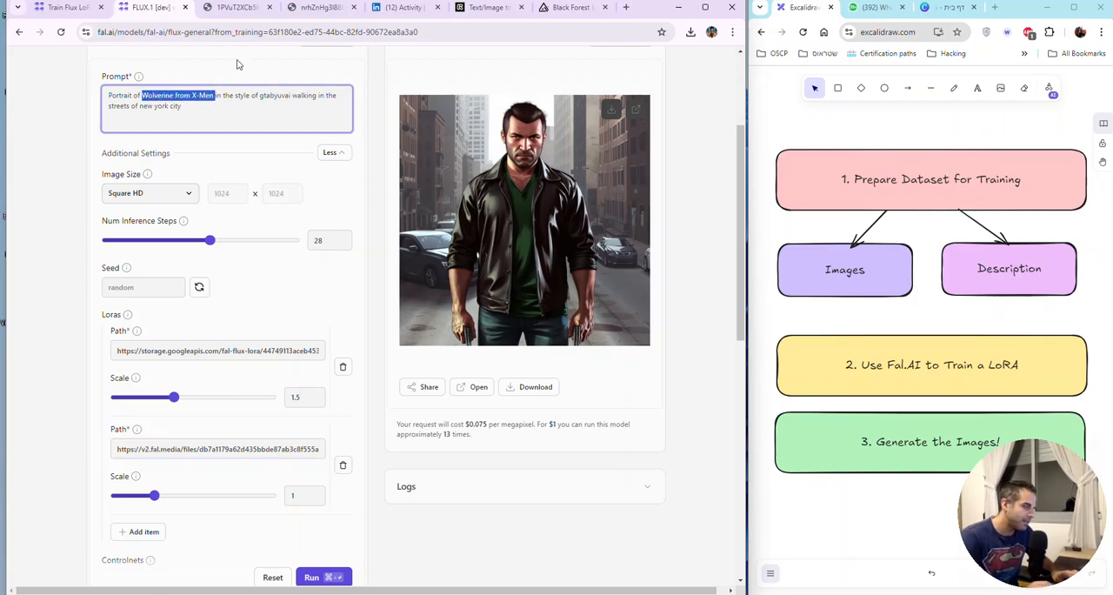
{"action": "type", "text": "Yuval i"}
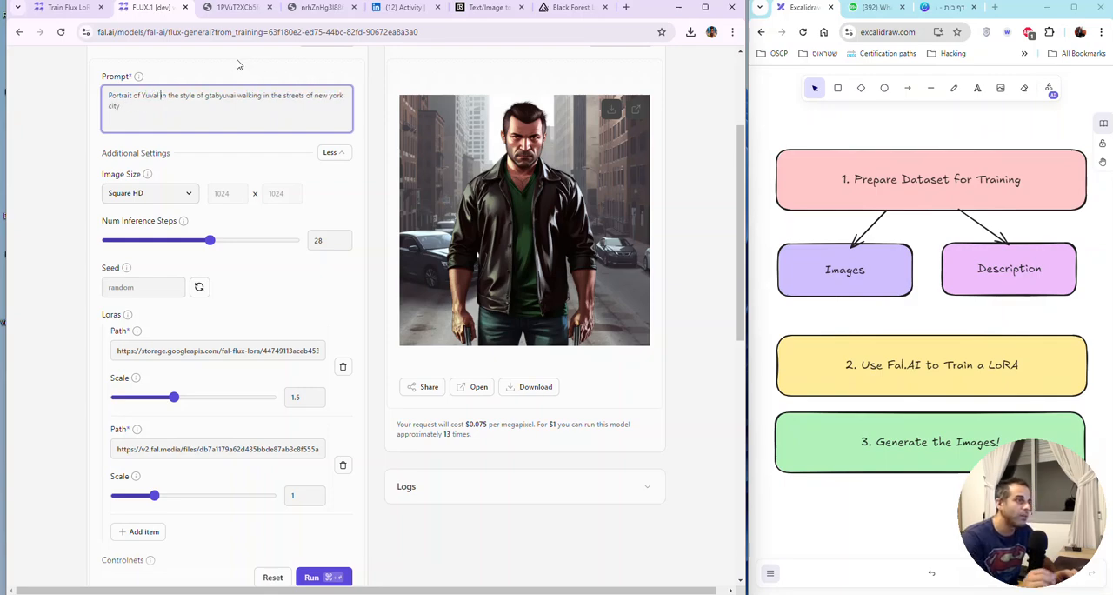
Step: Open the second training run's config file from the training history and check its trigger word
{"action": "left_click", "coordinate": [69, 8]}
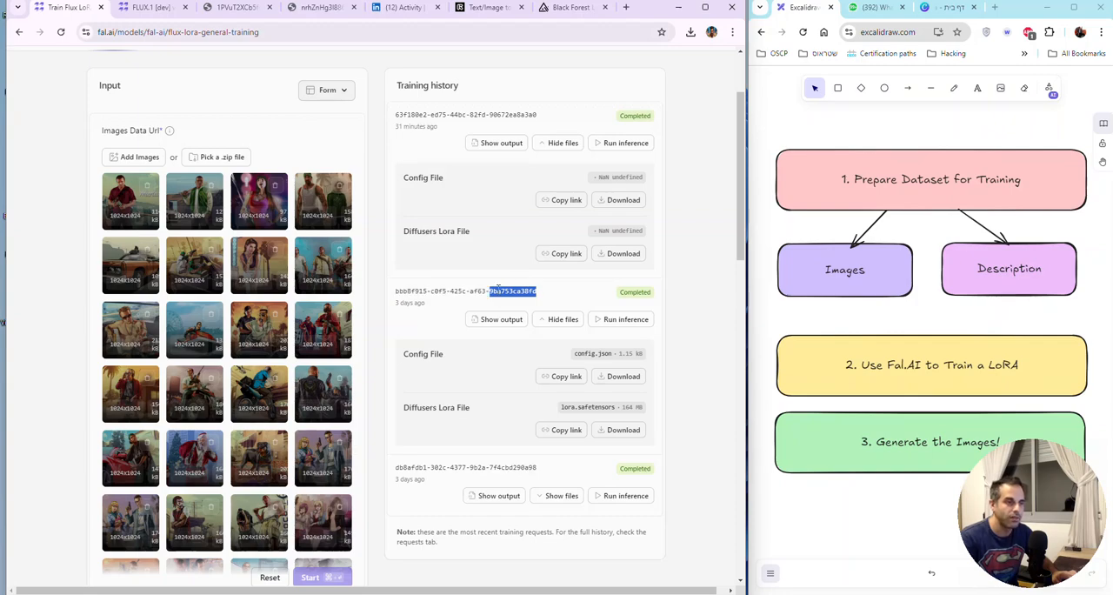
{"action": "triple_click", "coordinate": [494, 291]}
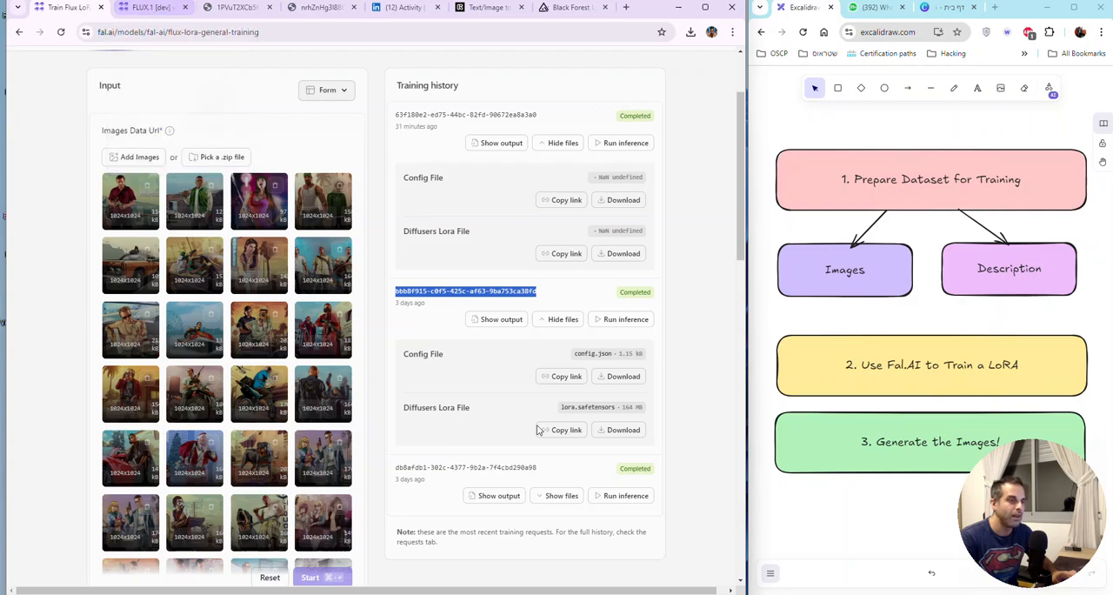
{"action": "left_click", "coordinate": [624, 377]}
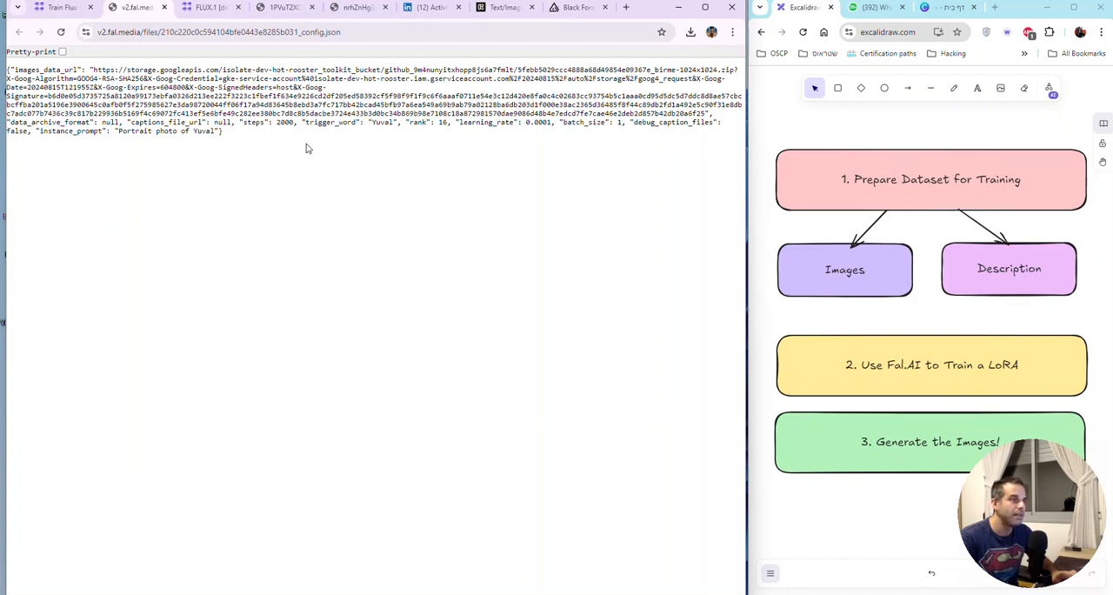
{"action": "left_click_drag", "start_coordinate": [305, 149], "coordinate": [184, 67]}
{"action": "left_click", "coordinate": [184, 67]}
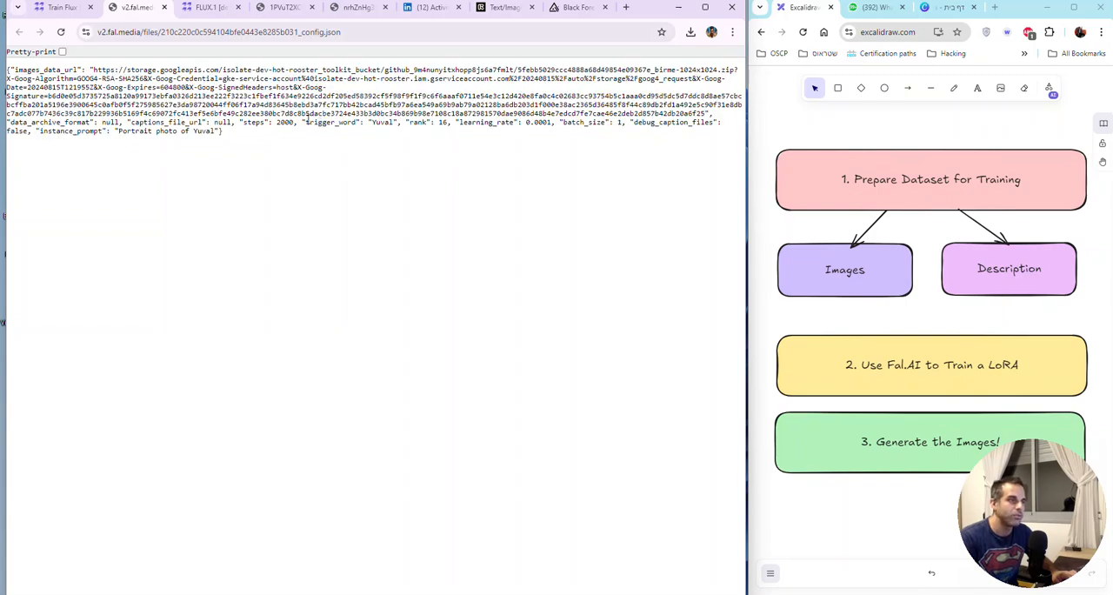
{"action": "left_click_drag", "start_coordinate": [307, 121], "coordinate": [349, 123]}
{"action": "left_click", "coordinate": [378, 120]}
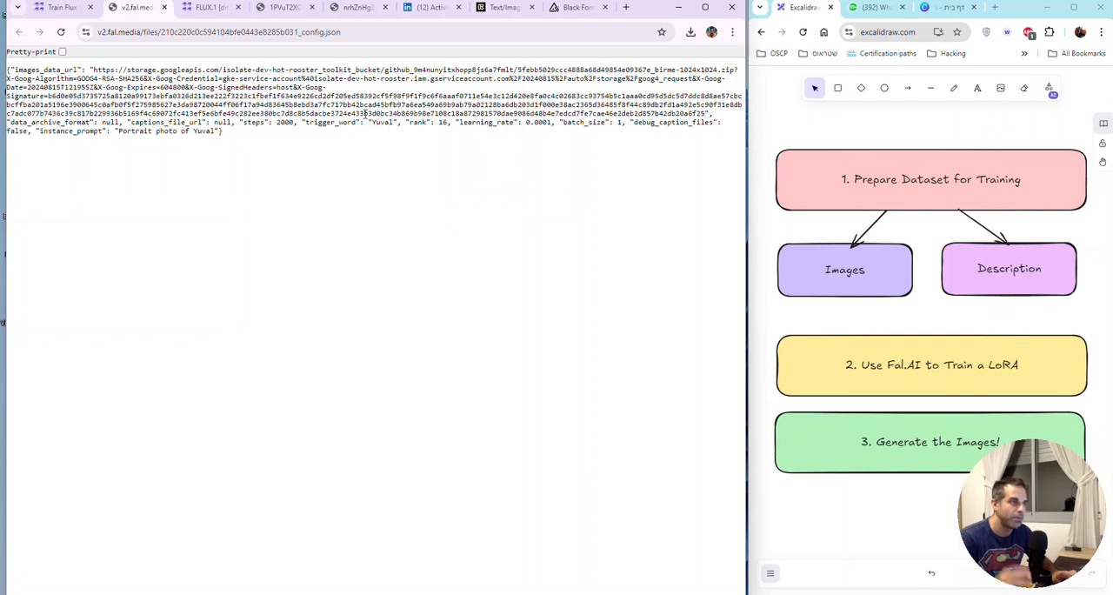
Step: Return to the FLUX.1 [dev] playground and generate the image with both LoRAs applied
{"action": "left_click", "coordinate": [216, 9]}
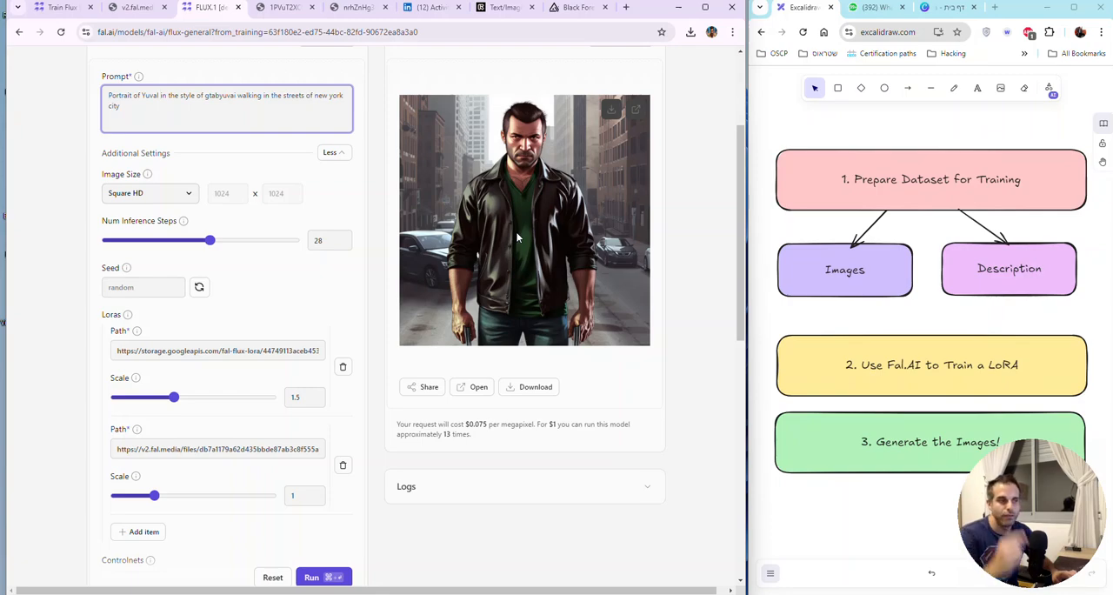
{"action": "left_click", "coordinate": [323, 578]}
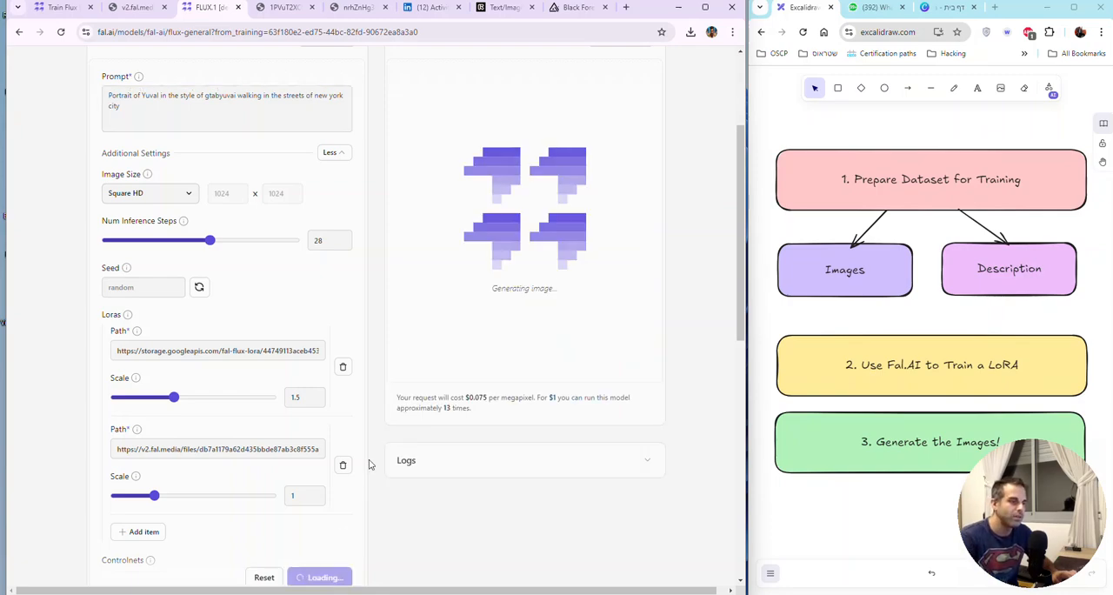
{"action": "scroll", "coordinate": [380, 435], "scroll_direction": "down", "scroll_amount": 1}
{"action": "scroll", "coordinate": [378, 437], "scroll_direction": "up", "scroll_amount": 3}
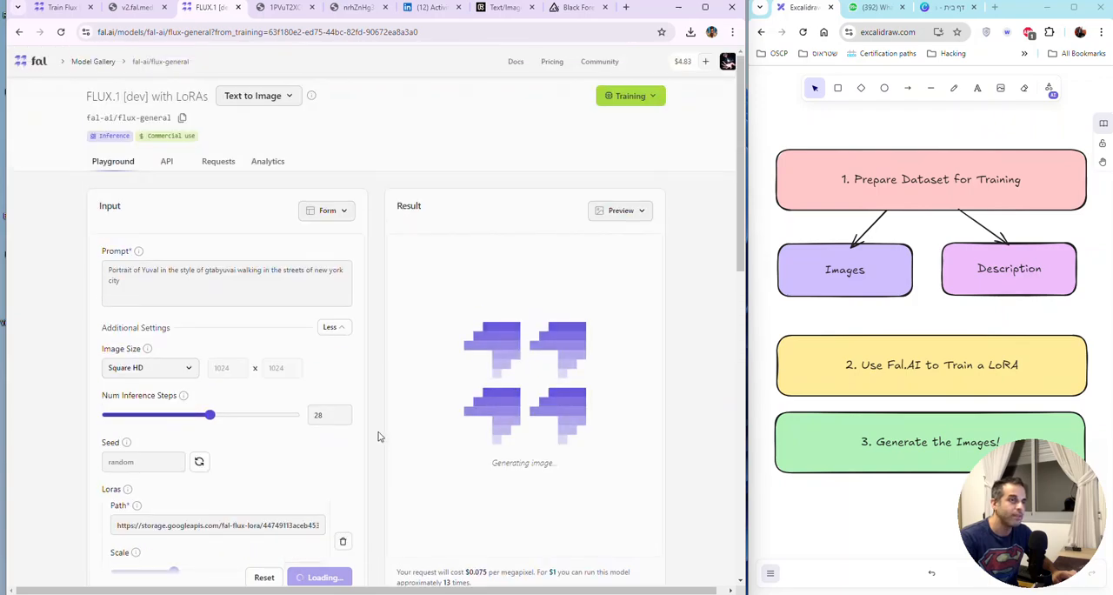
{"action": "scroll", "coordinate": [380, 436], "scroll_direction": "down", "scroll_amount": 2}
Step: Close the config file page and open the newly generated image at full size
{"action": "left_click", "coordinate": [136, 10]}
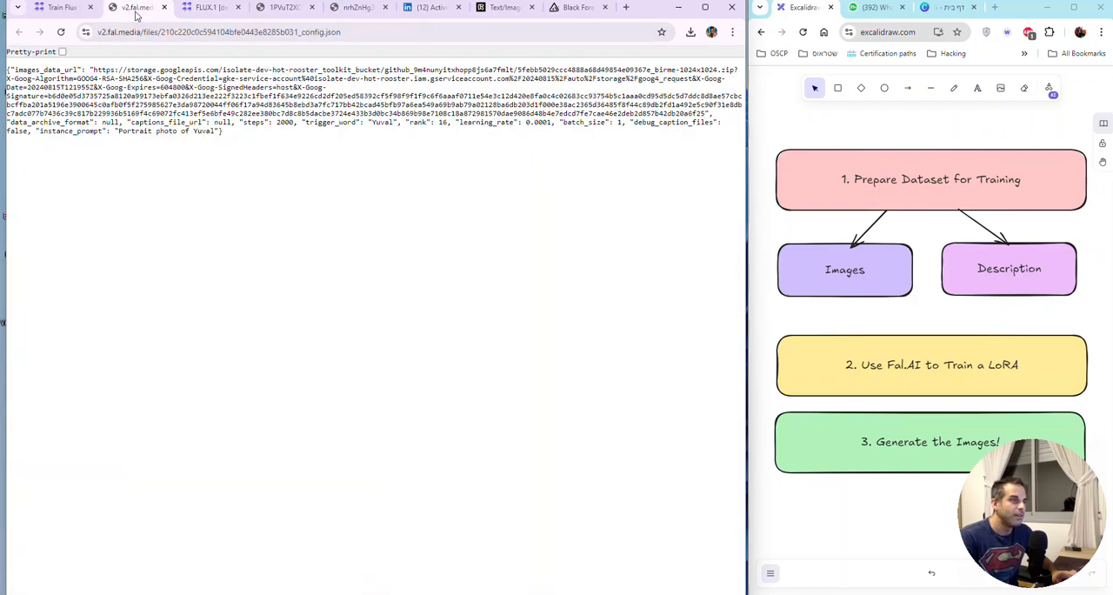
{"action": "left_click", "coordinate": [164, 7]}
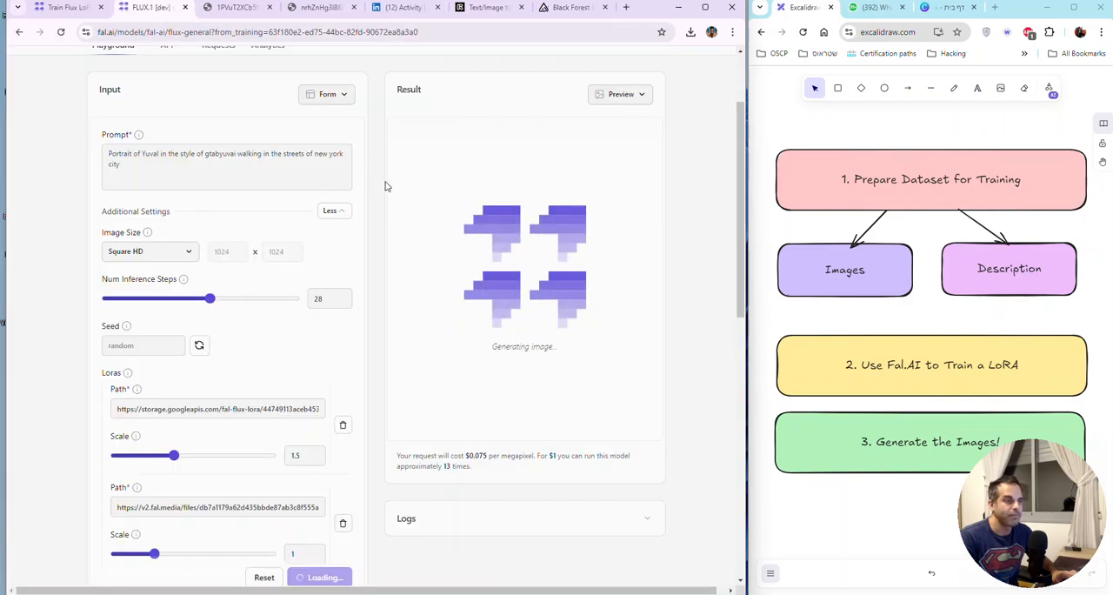
{"action": "scroll", "coordinate": [386, 186], "scroll_direction": "down", "scroll_amount": 1}
{"action": "scroll", "coordinate": [386, 186], "scroll_direction": "up", "scroll_amount": 2}
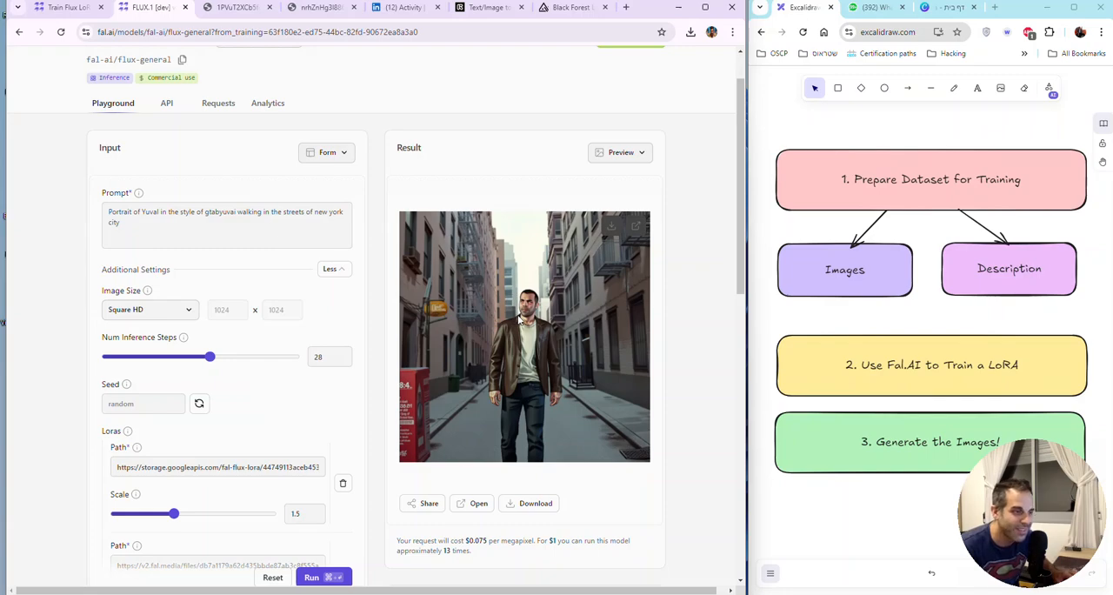
{"action": "left_click", "coordinate": [639, 228]}
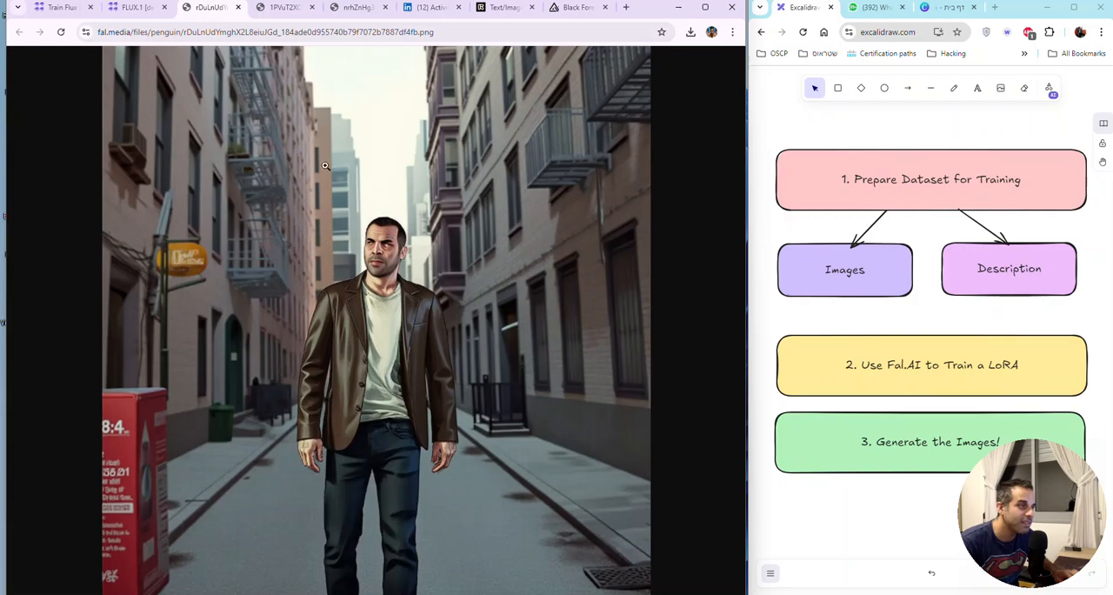
Step: Return to the playground and replace "Portrait" with "Close up shot" at the start of the prompt
{"action": "left_click", "coordinate": [130, 9]}
{"action": "left_click", "coordinate": [126, 211]}
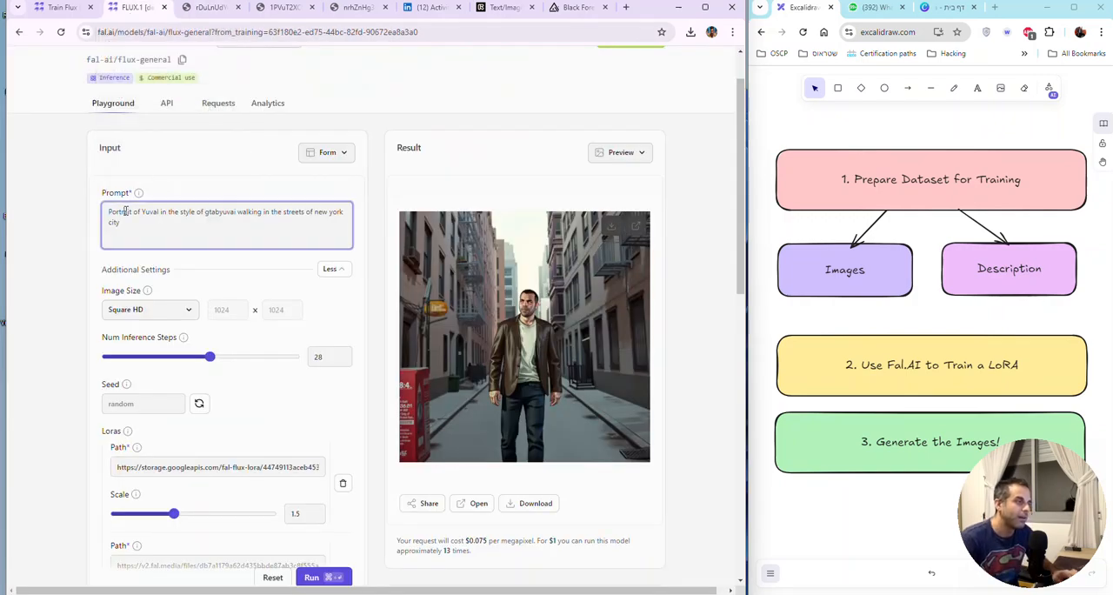
{"action": "double_click", "coordinate": [126, 211]}
{"action": "type", "text": "Close"}
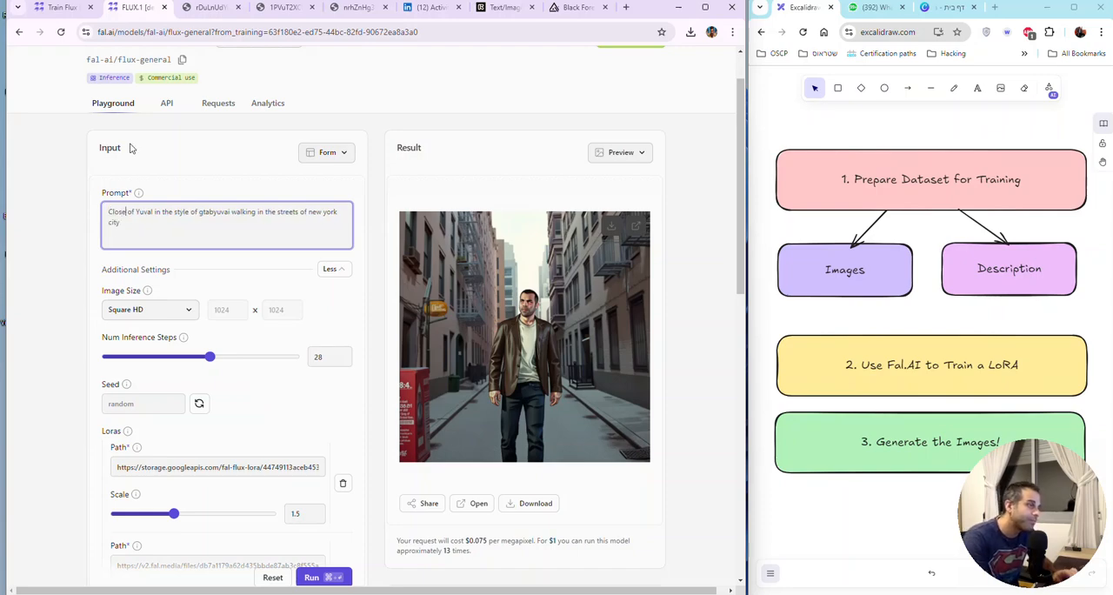
{"action": "type", "text": " up shot"}
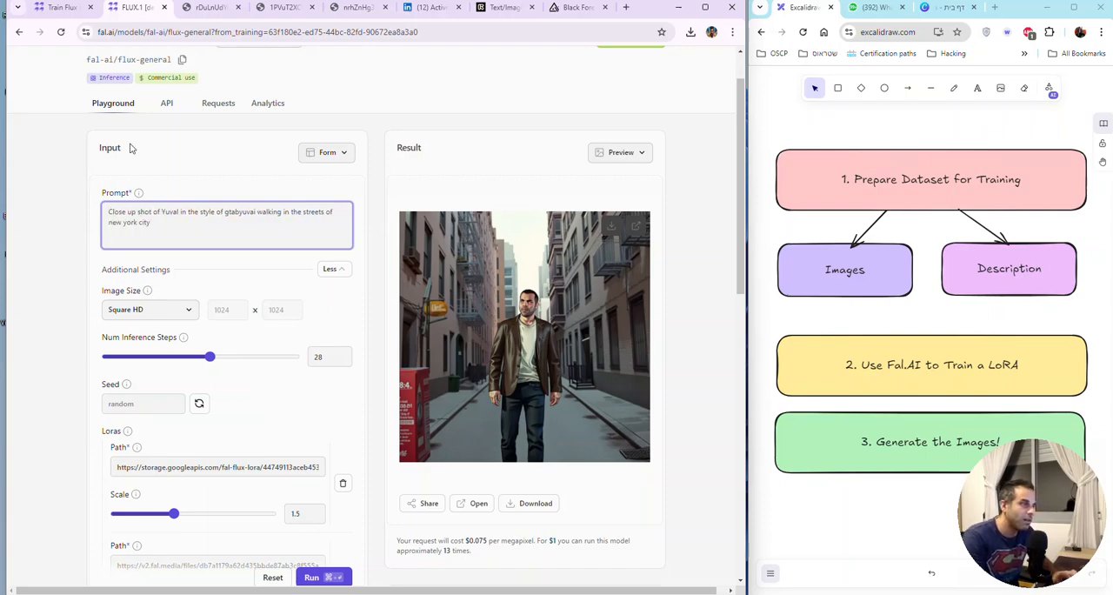
{"action": "left_click_drag", "start_coordinate": [182, 211], "coordinate": [60, 215]}
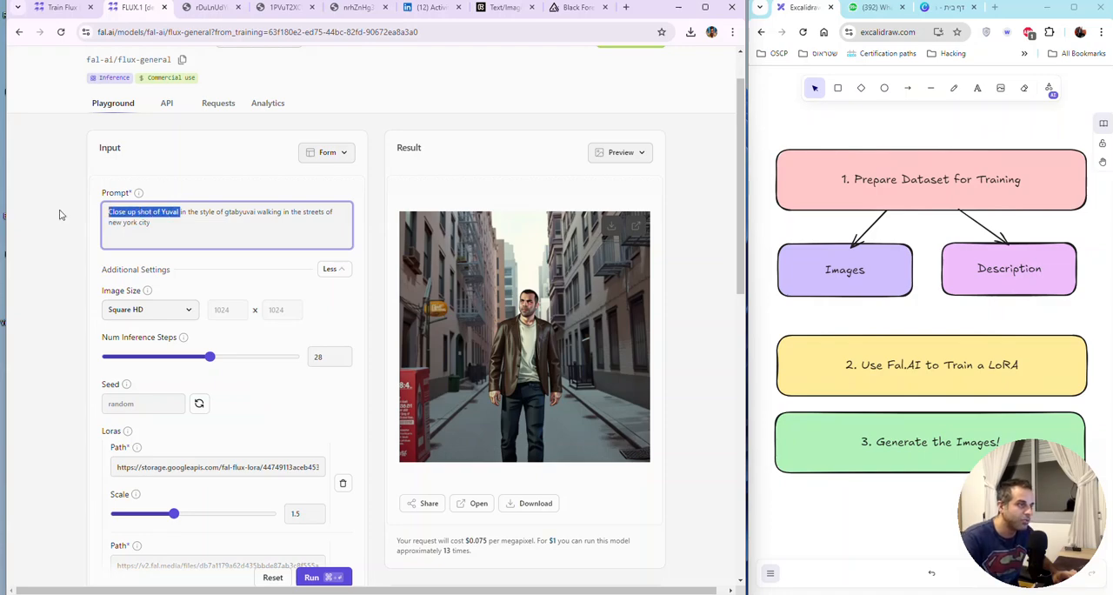
{"action": "left_click", "coordinate": [171, 219]}
{"action": "double_click", "coordinate": [240, 211]}
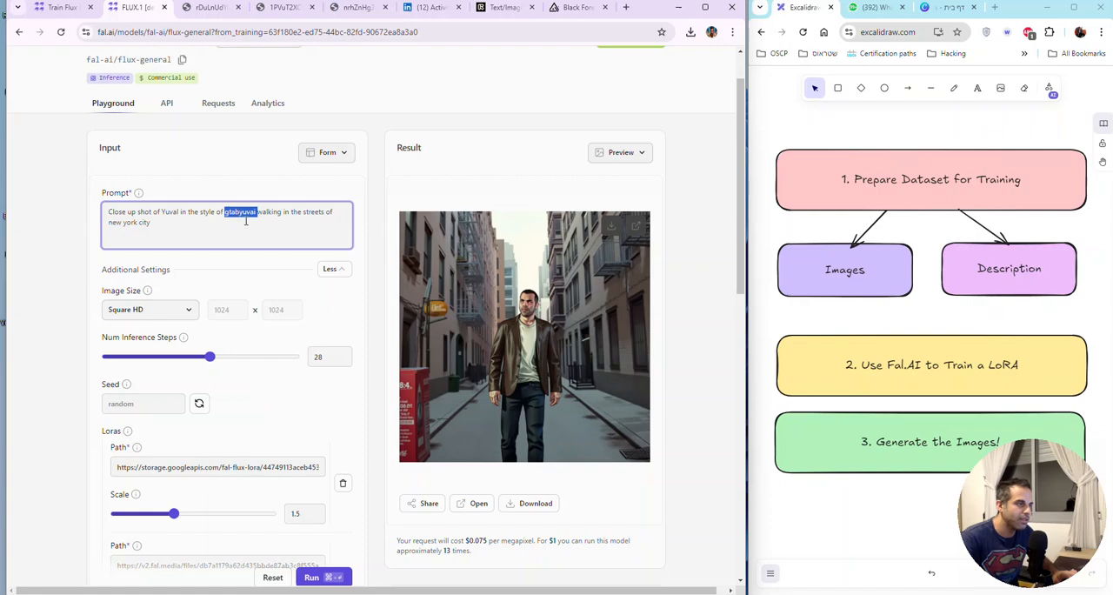
{"action": "left_click", "coordinate": [245, 221]}
Step: Set the second LoRA's scale to 1.5 and generate the close-up image
{"action": "scroll", "coordinate": [274, 296], "scroll_direction": "down", "scroll_amount": 2}
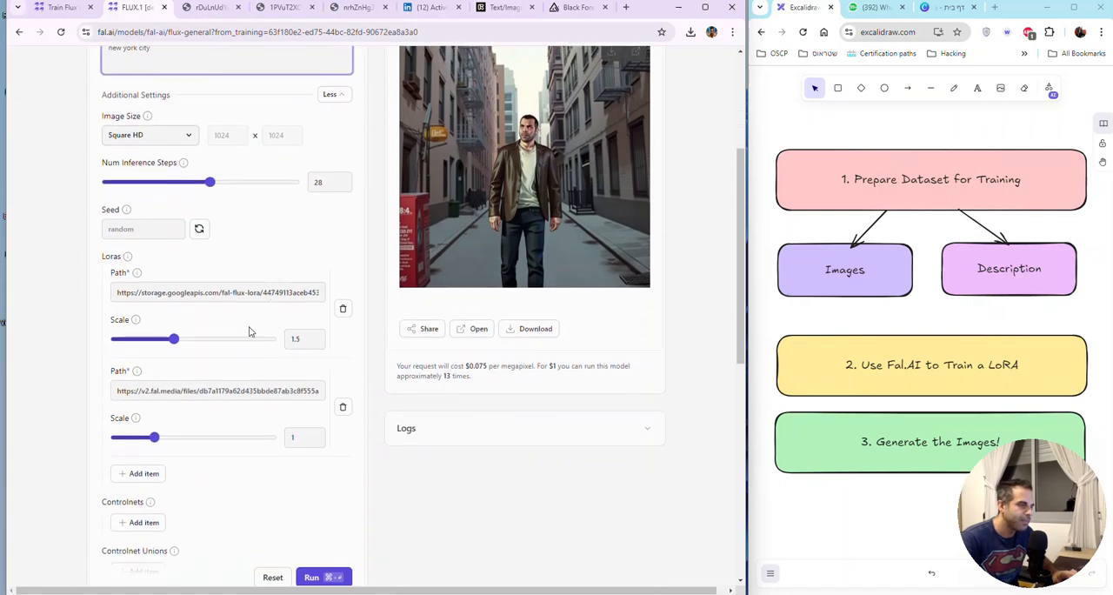
{"action": "left_click_drag", "start_coordinate": [153, 437], "coordinate": [174, 440]}
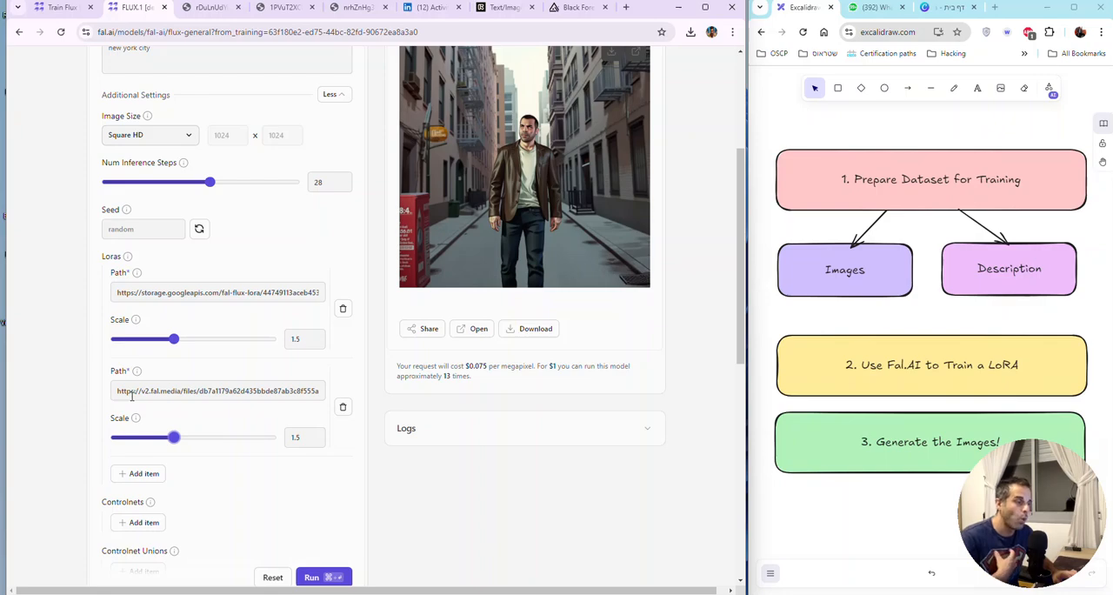
{"action": "left_click", "coordinate": [304, 574]}
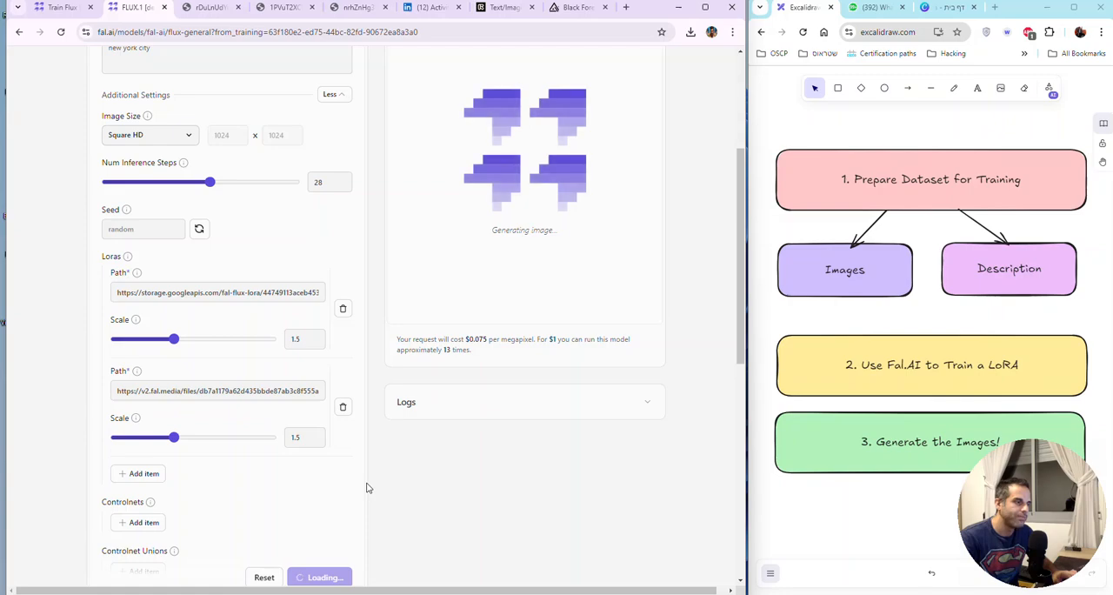
Step: Look through the remaining inference settings below the LoRAs, including the explanation of Controlnets
{"action": "scroll", "coordinate": [366, 488], "scroll_direction": "down", "scroll_amount": 4}
{"action": "scroll", "coordinate": [366, 488], "scroll_direction": "down", "scroll_amount": 2}
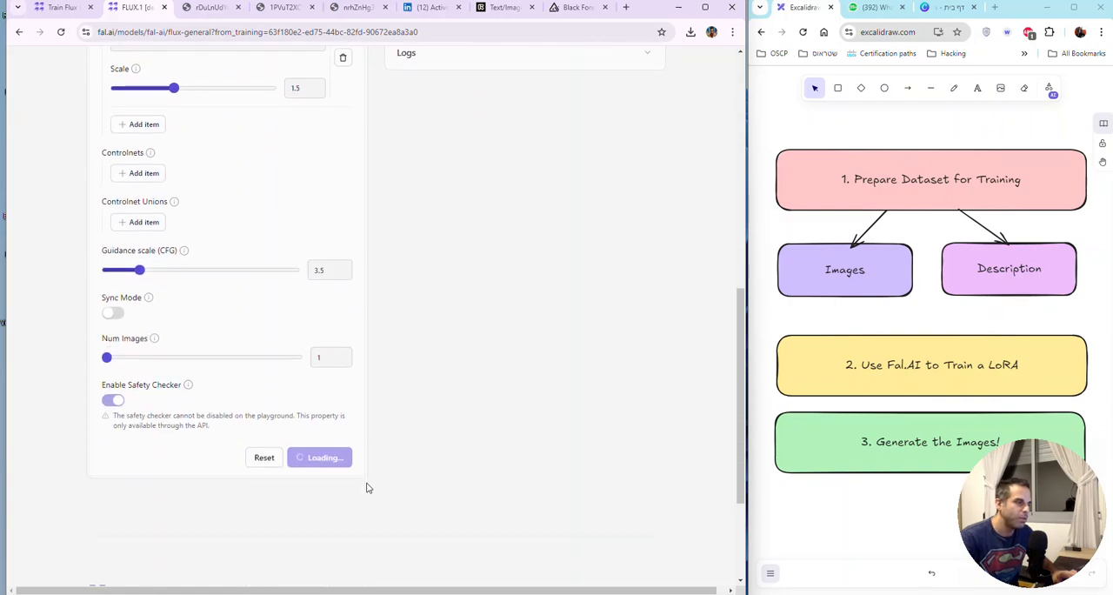
{"action": "scroll", "coordinate": [366, 488], "scroll_direction": "up", "scroll_amount": 3}
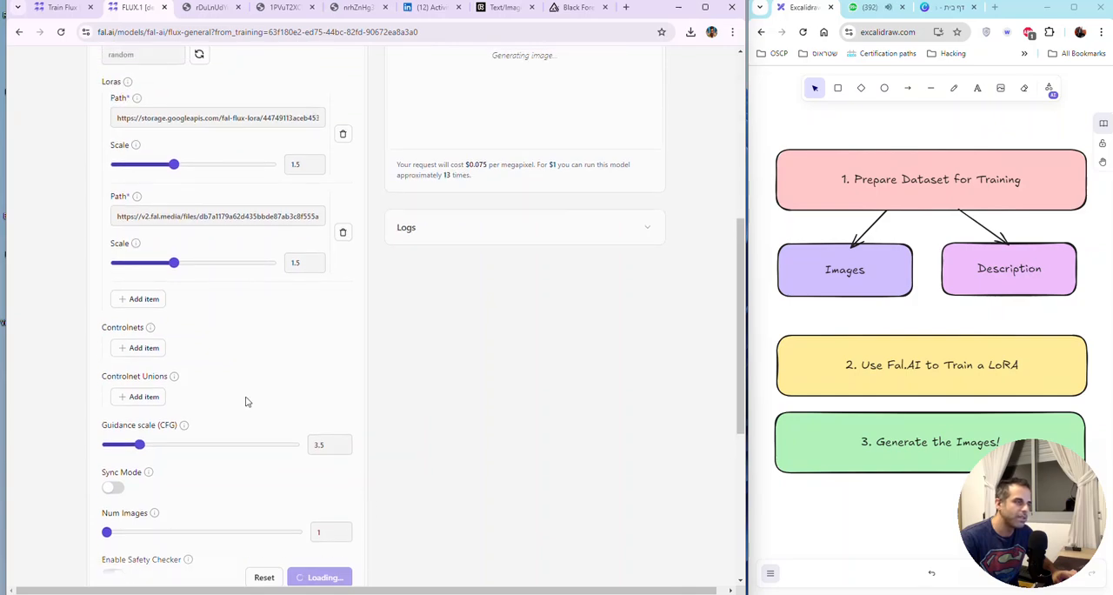
{"action": "mouse_move", "coordinate": [150, 330]}
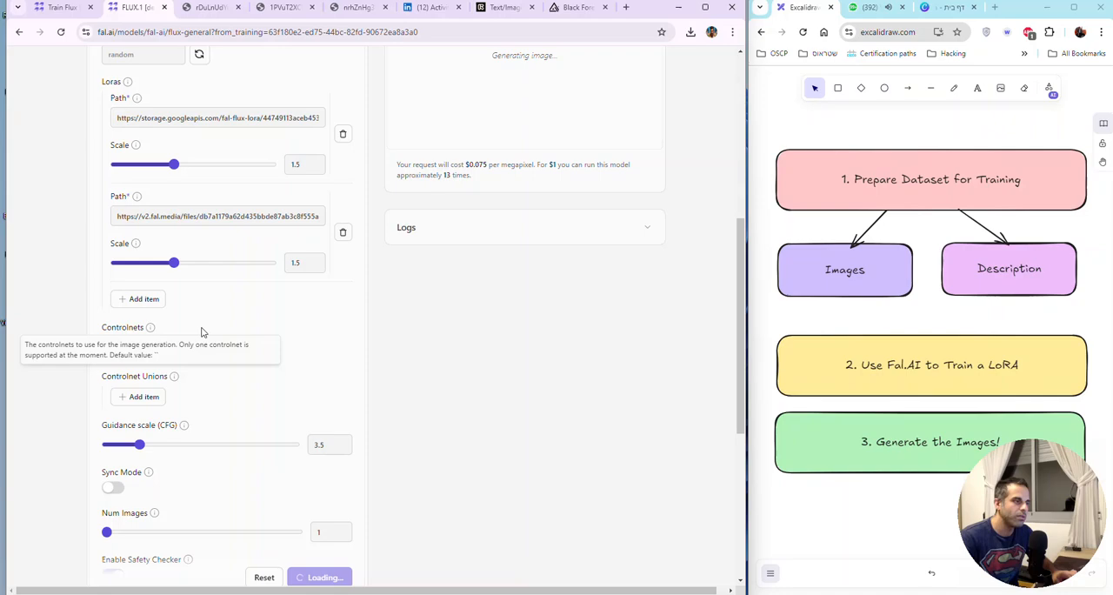
{"action": "scroll", "coordinate": [366, 369], "scroll_direction": "down", "scroll_amount": 1}
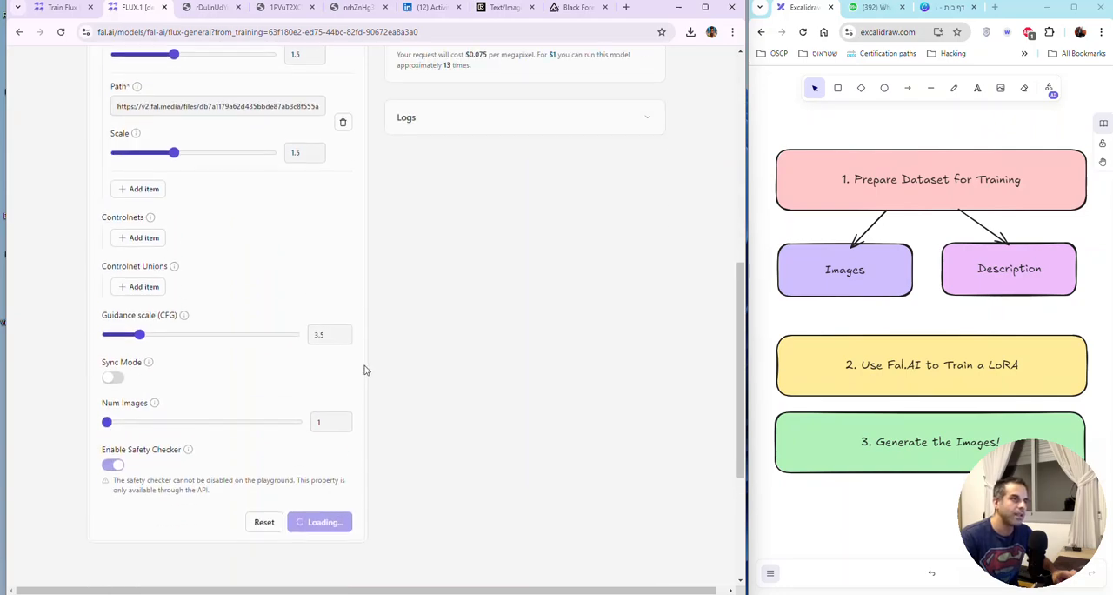
Step: Add an empty entry under Controlnets and look over its path, config, variant and control image fields
{"action": "scroll", "coordinate": [315, 378], "scroll_direction": "up", "scroll_amount": 3}
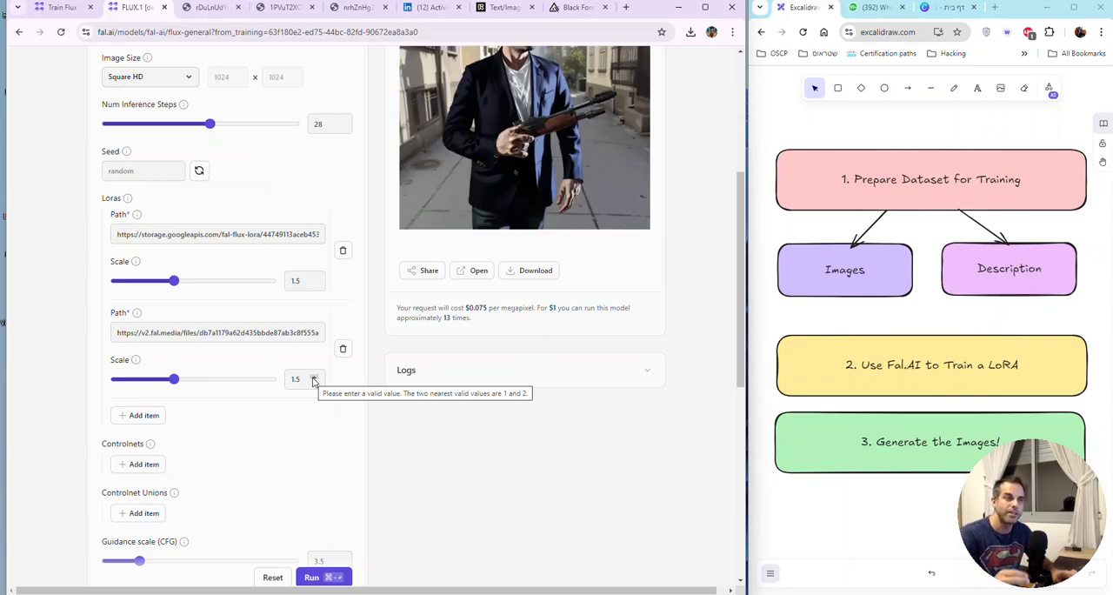
{"action": "scroll", "coordinate": [314, 382], "scroll_direction": "up", "scroll_amount": 1}
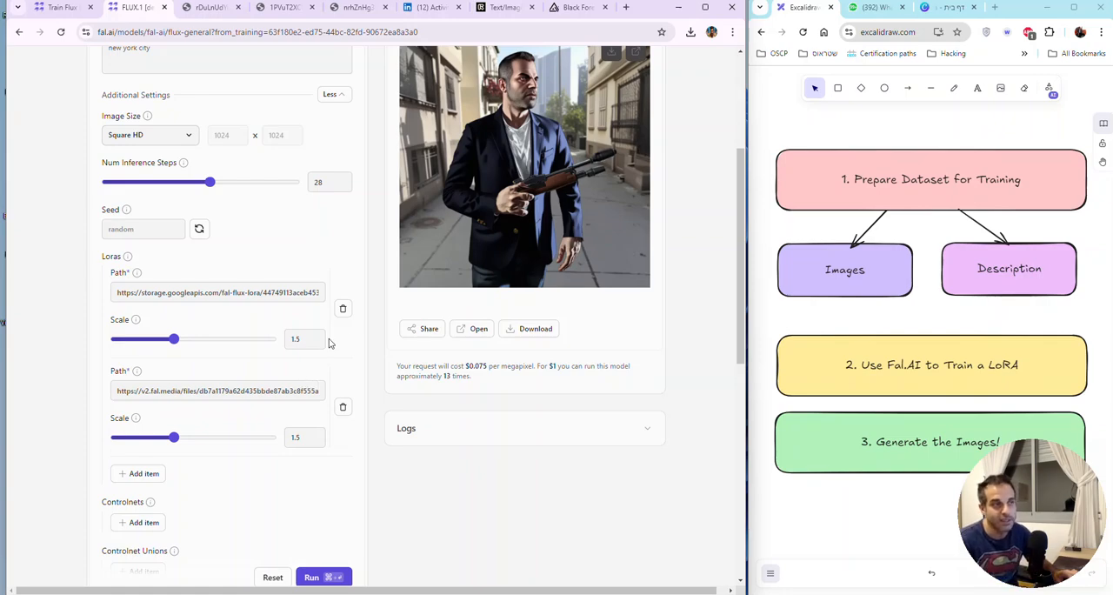
{"action": "scroll", "coordinate": [329, 343], "scroll_direction": "down", "scroll_amount": 2}
{"action": "scroll", "coordinate": [328, 342], "scroll_direction": "up", "scroll_amount": 2}
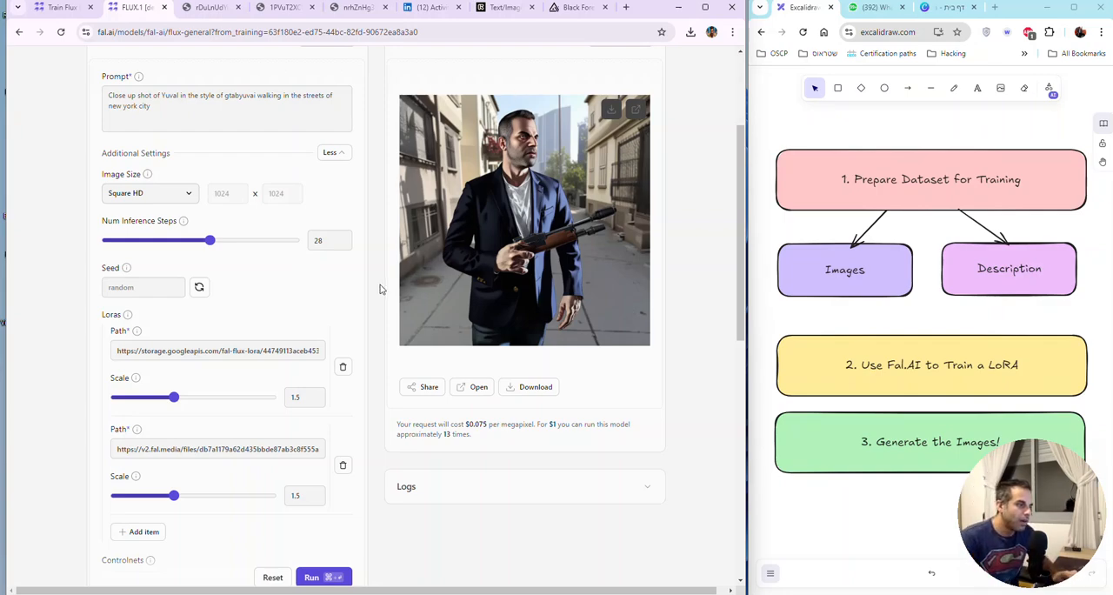
{"action": "scroll", "coordinate": [380, 289], "scroll_direction": "down", "scroll_amount": 2}
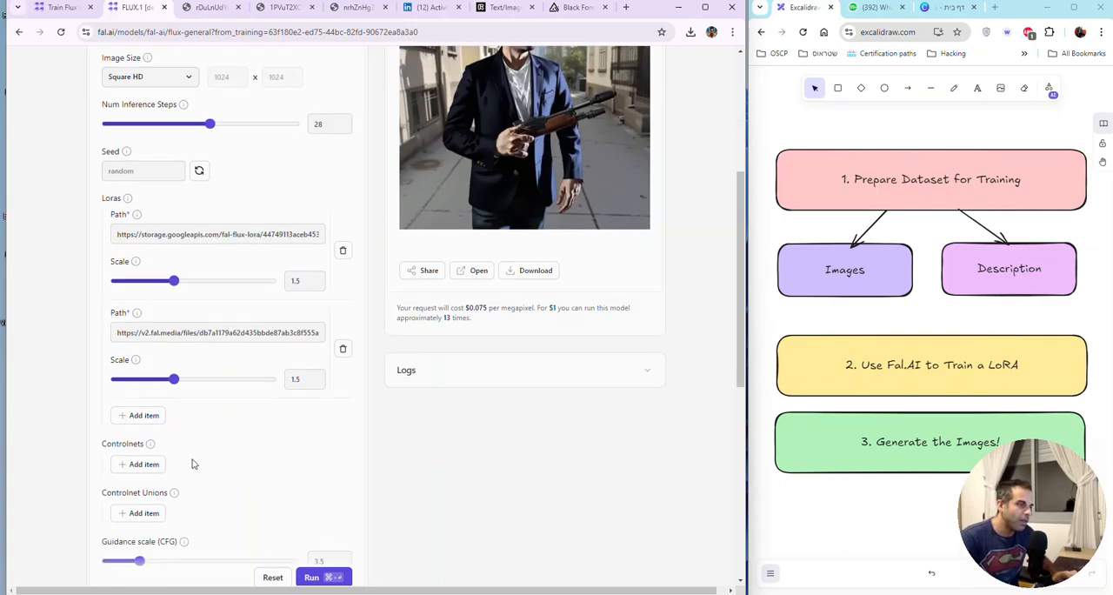
{"action": "left_click", "coordinate": [149, 463]}
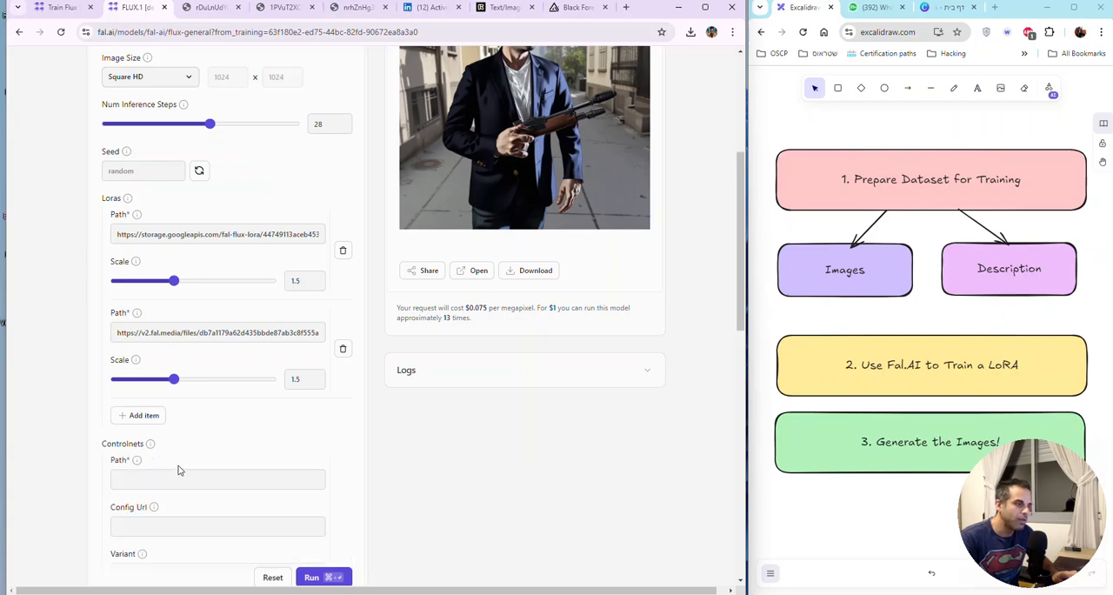
{"action": "scroll", "coordinate": [184, 462], "scroll_direction": "down", "scroll_amount": 2}
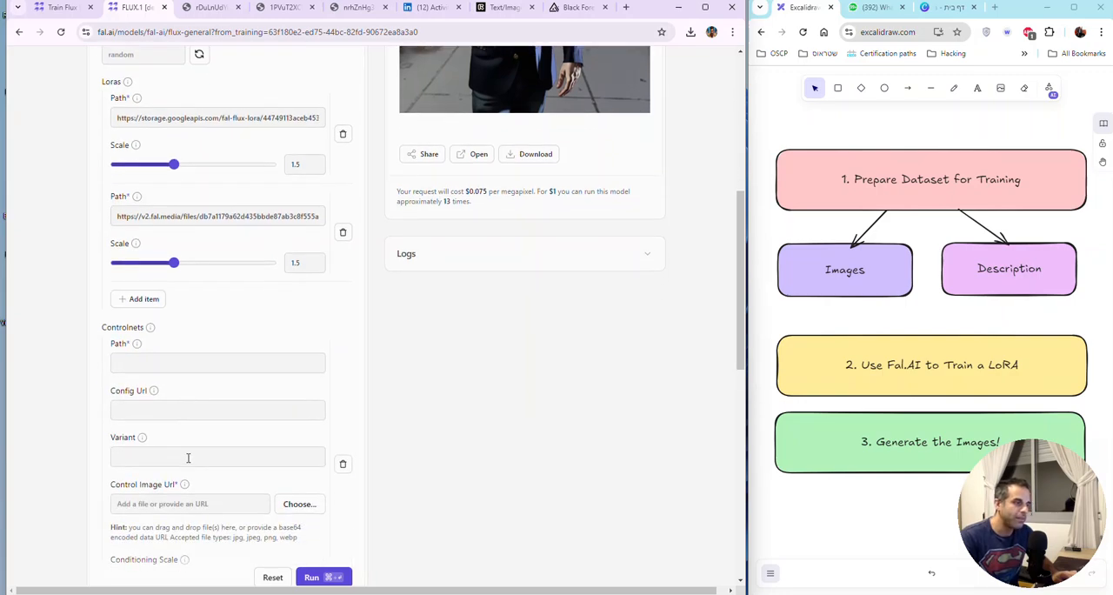
{"action": "scroll", "coordinate": [188, 457], "scroll_direction": "down", "scroll_amount": 1}
Step: Review the whole input form, from the prompt down to the safety checker setting
{"action": "scroll", "coordinate": [299, 441], "scroll_direction": "up", "scroll_amount": 8}
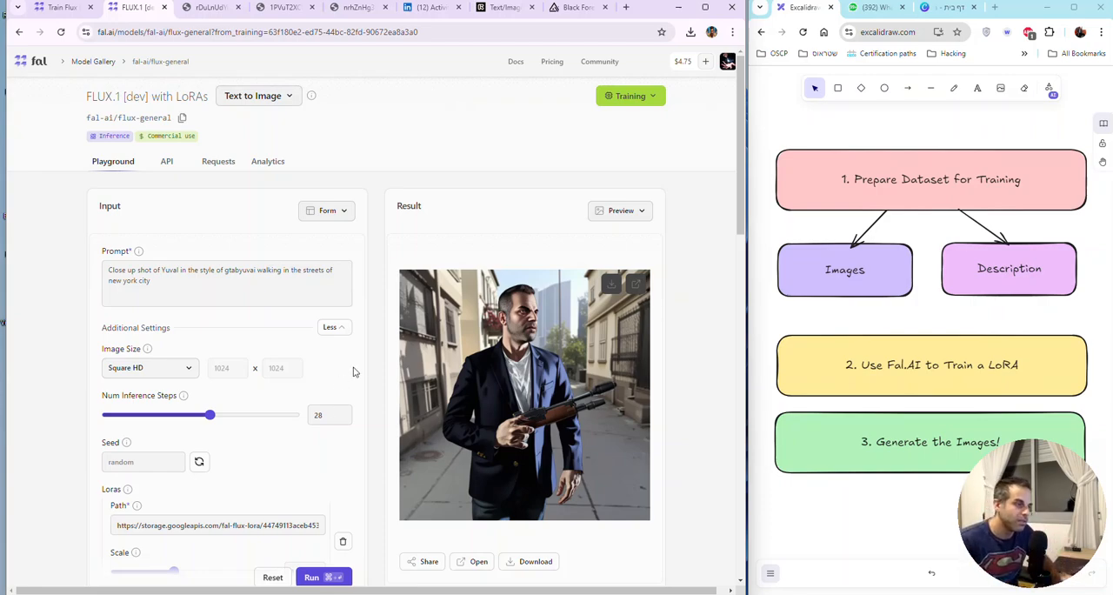
{"action": "scroll", "coordinate": [363, 367], "scroll_direction": "down", "scroll_amount": 2}
{"action": "scroll", "coordinate": [364, 367], "scroll_direction": "down", "scroll_amount": 4}
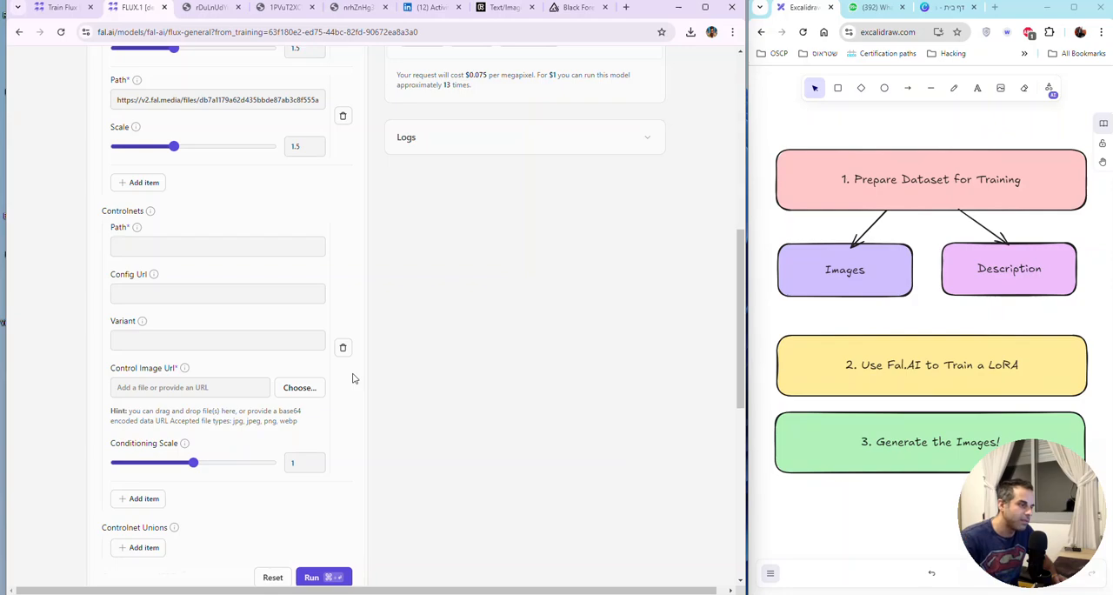
{"action": "scroll", "coordinate": [353, 377], "scroll_direction": "down", "scroll_amount": 1}
{"action": "scroll", "coordinate": [353, 377], "scroll_direction": "down", "scroll_amount": 1}
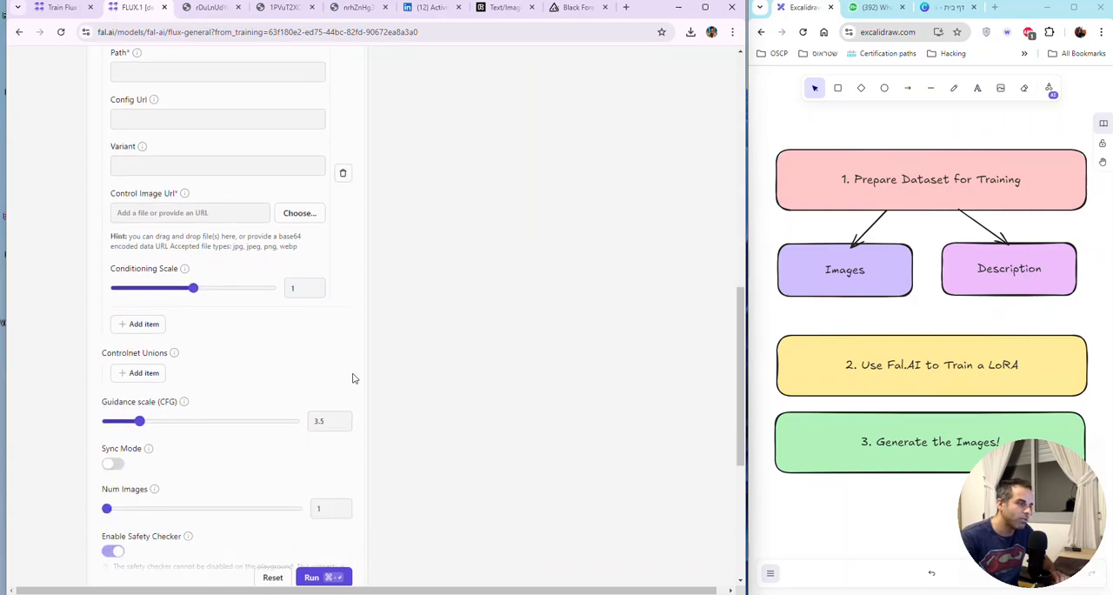
{"action": "scroll", "coordinate": [353, 377], "scroll_direction": "up", "scroll_amount": 6}
{"action": "scroll", "coordinate": [353, 377], "scroll_direction": "up", "scroll_amount": 2}
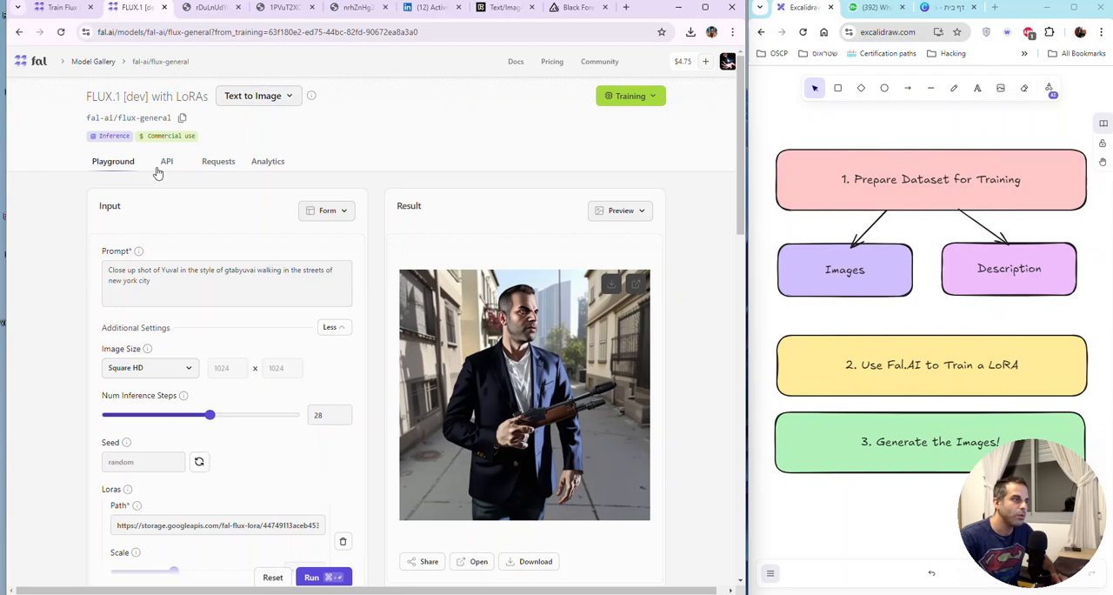
Step: Open the model's request history and browse the earlier generation requests
{"action": "left_click", "coordinate": [219, 163]}
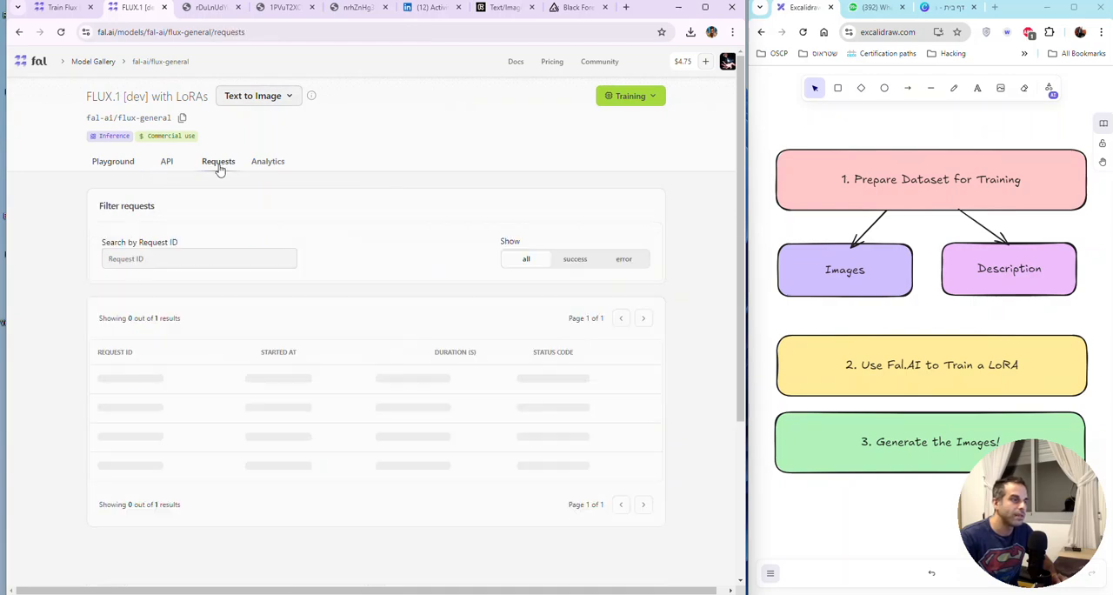
{"action": "scroll", "coordinate": [396, 401], "scroll_direction": "down", "scroll_amount": 5}
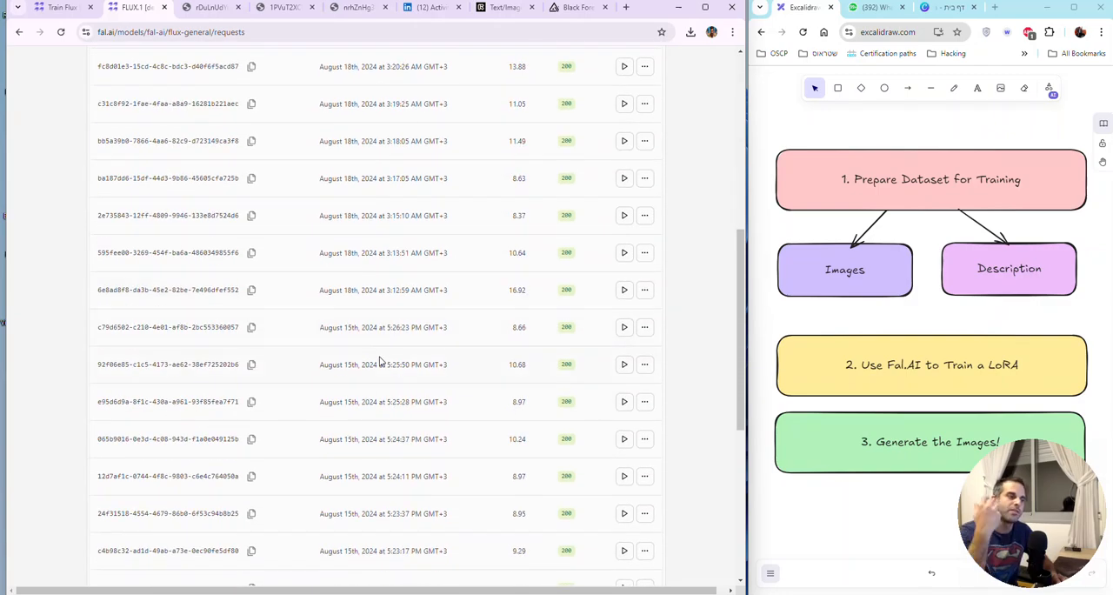
{"action": "scroll", "coordinate": [379, 360], "scroll_direction": "down", "scroll_amount": 2}
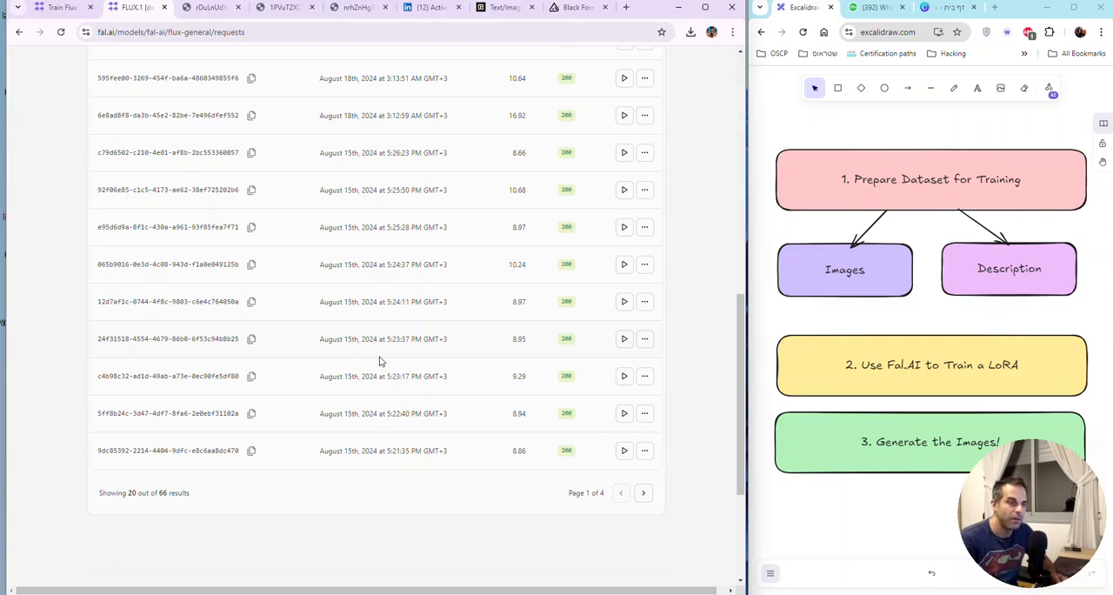
{"action": "scroll", "coordinate": [379, 360], "scroll_direction": "up", "scroll_amount": 3}
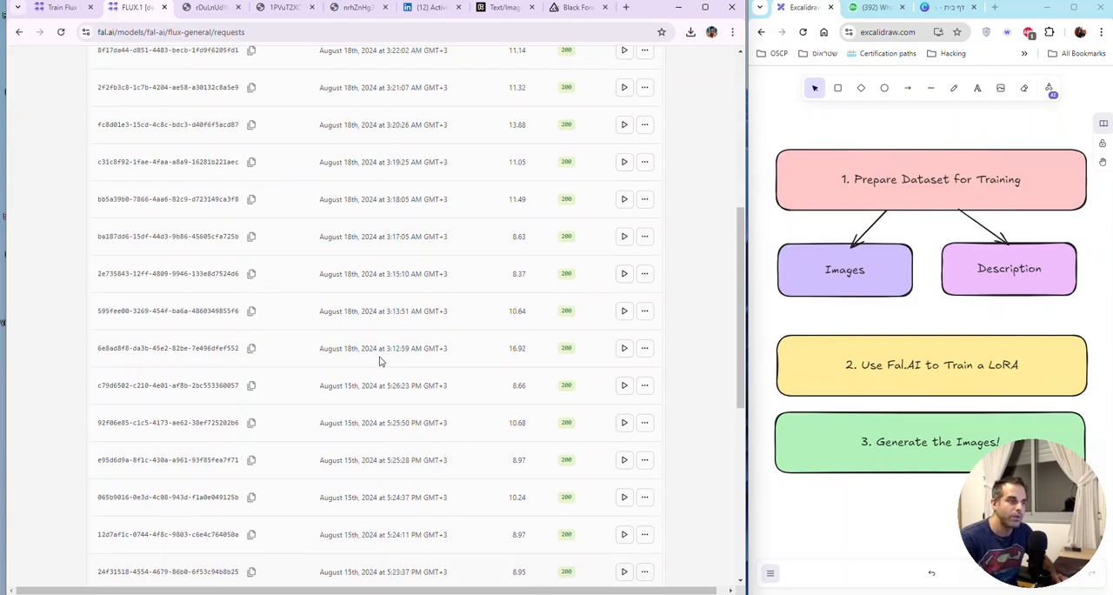
{"action": "scroll", "coordinate": [379, 360], "scroll_direction": "down", "scroll_amount": 1}
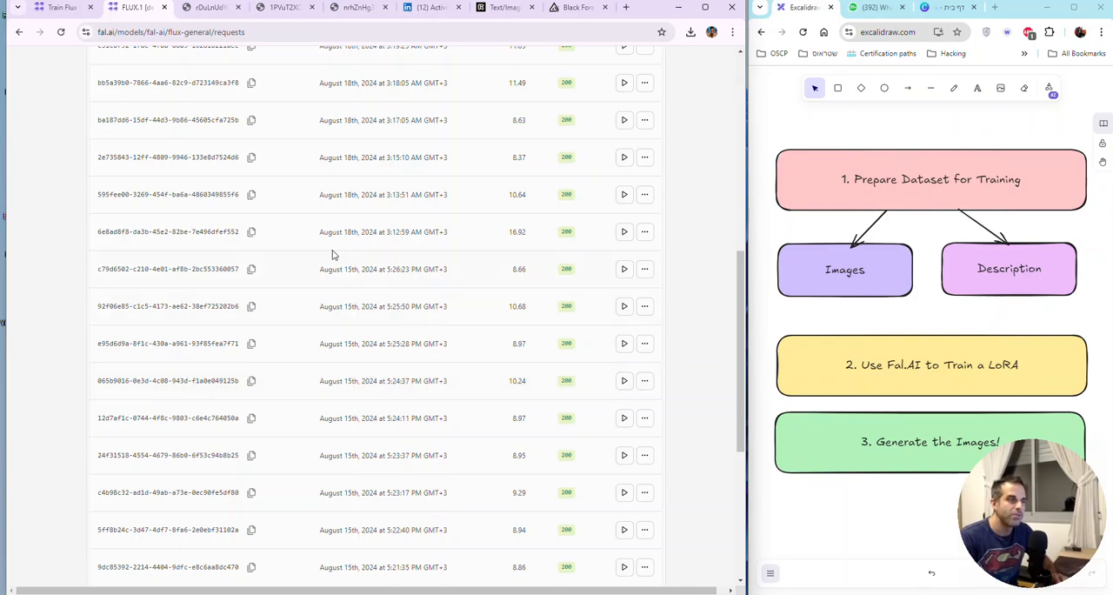
Step: Examine the prompt in the details of the request started August 18th at 3:12:59 AM, and close them
{"action": "triple_click", "coordinate": [371, 228]}
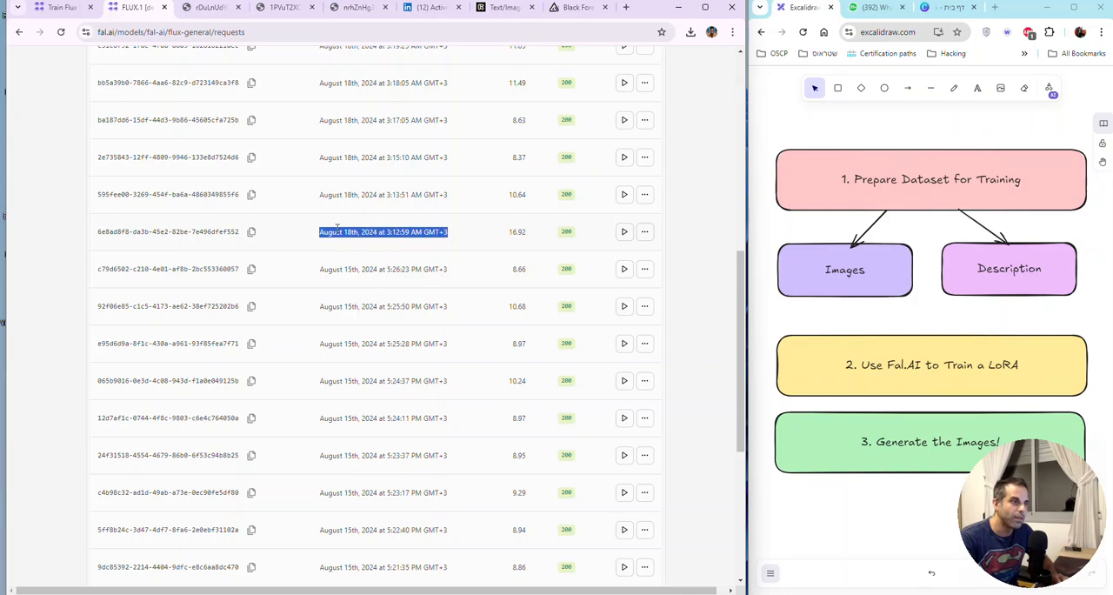
{"action": "left_click", "coordinate": [648, 233]}
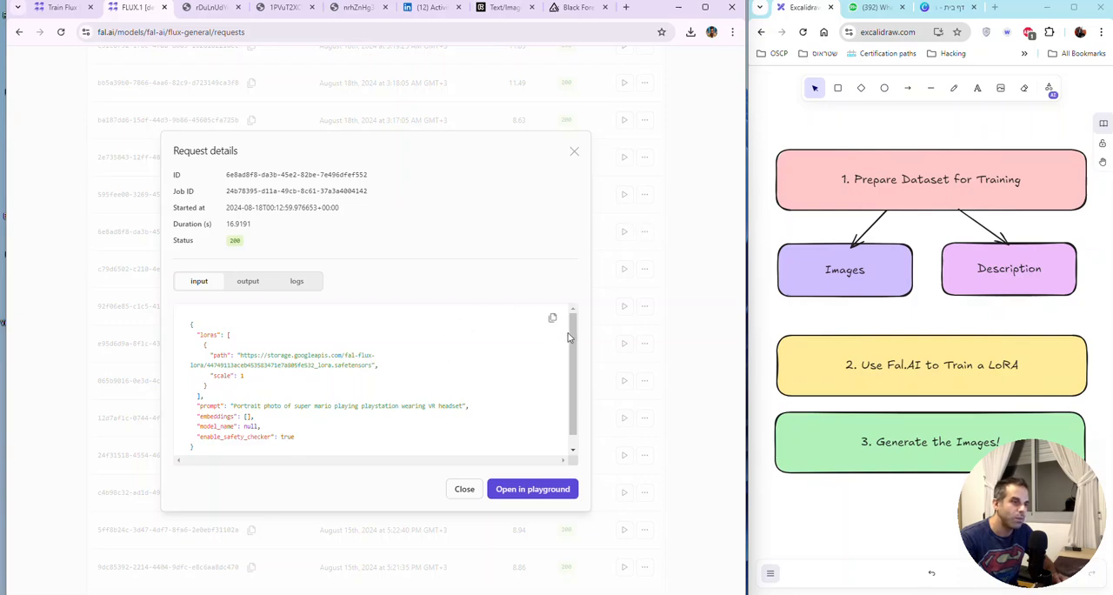
{"action": "mouse_move", "coordinate": [571, 339]}
{"action": "left_mouse_down"}
{"action": "mouse_move", "coordinate": [576, 360]}
{"action": "mouse_move", "coordinate": [574, 334]}
{"action": "left_mouse_up"}
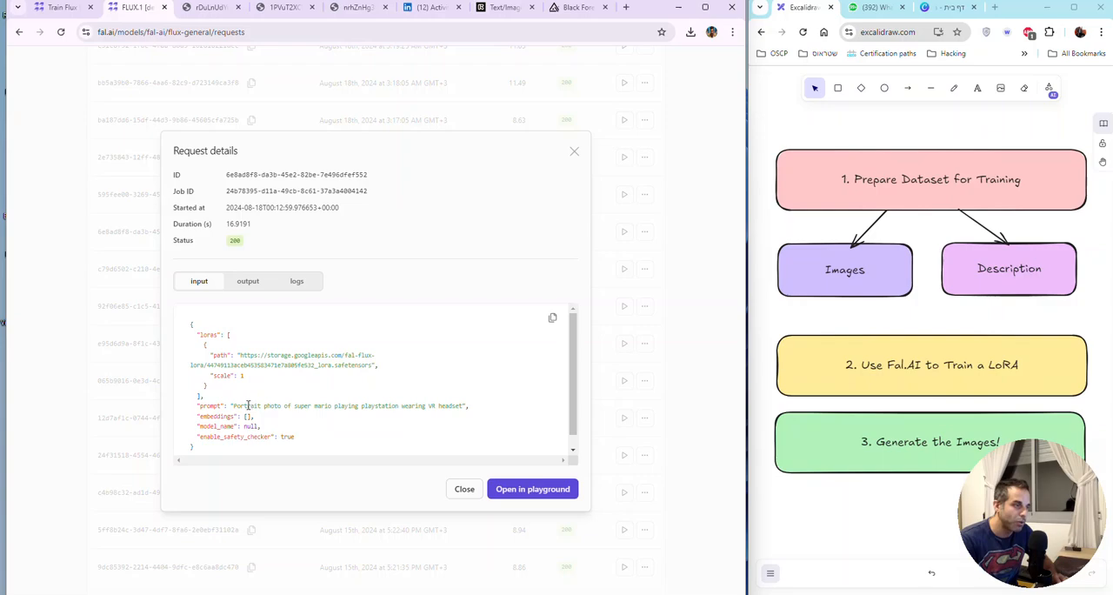
{"action": "left_click_drag", "start_coordinate": [232, 406], "coordinate": [467, 406]}
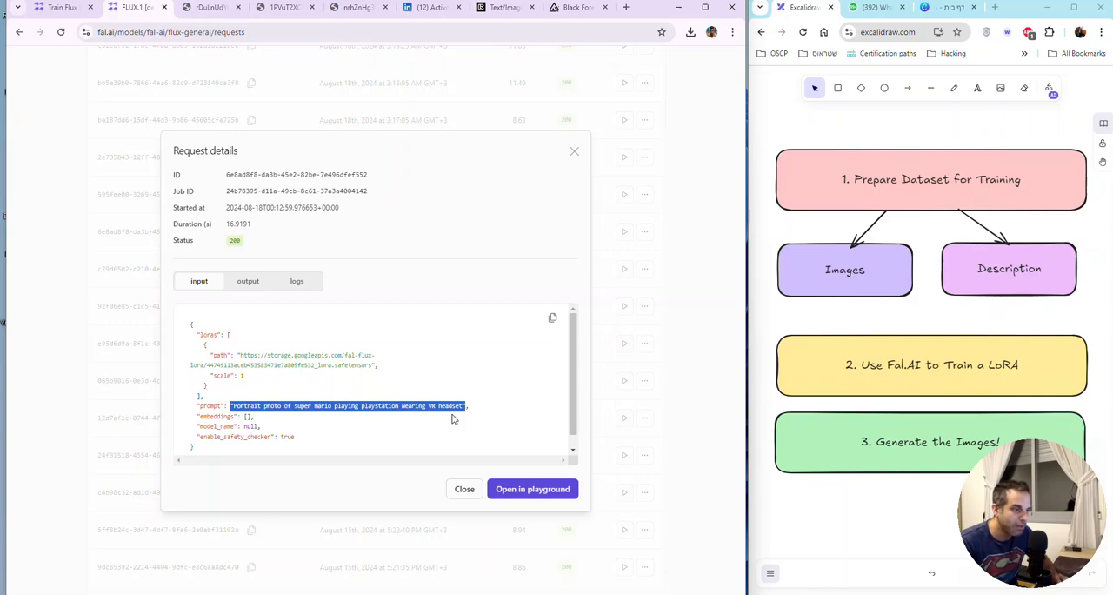
{"action": "left_click", "coordinate": [574, 152]}
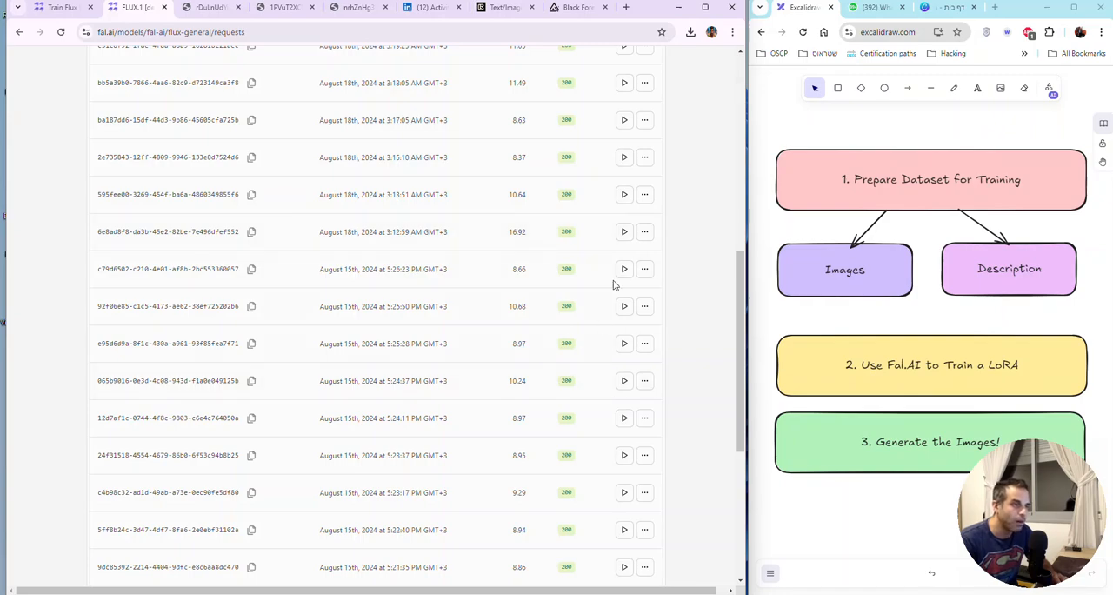
Step: Open the details of the request started August 18th at 3:13:51 AM and copy its prompt text
{"action": "left_click", "coordinate": [646, 197]}
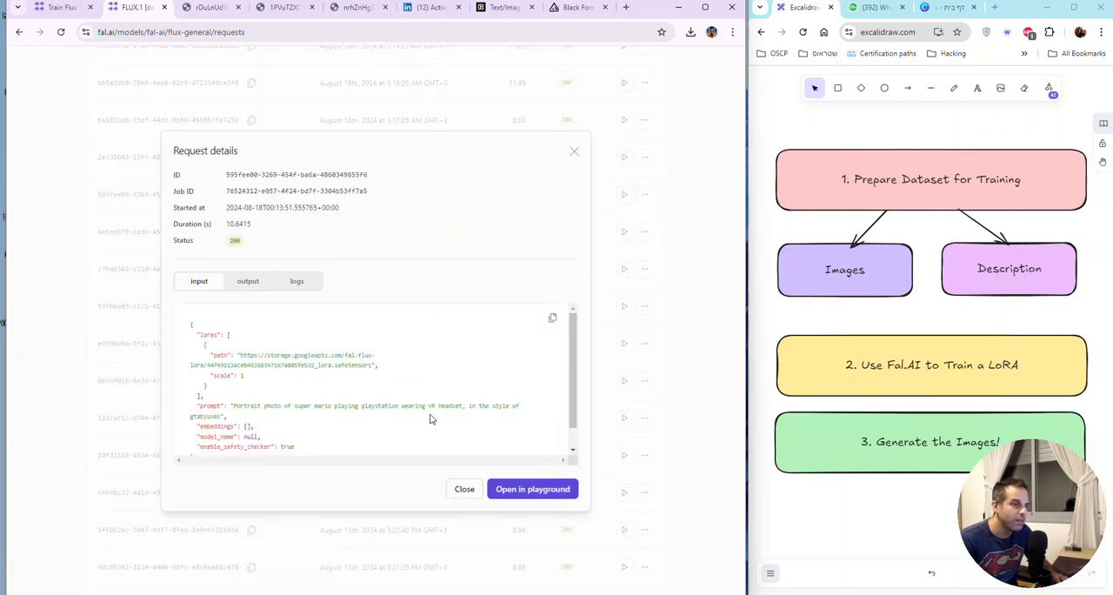
{"action": "left_click_drag", "start_coordinate": [224, 416], "coordinate": [233, 405]}
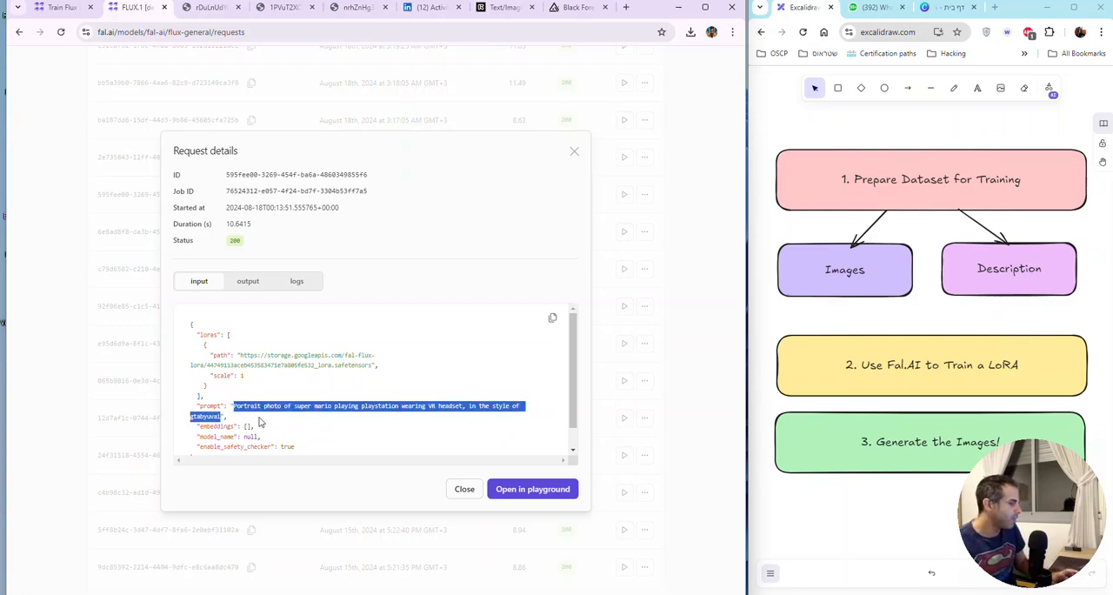
Step: Inspect this request's output, including the image URL, and its logs, and close the request details
{"action": "left_click", "coordinate": [261, 285]}
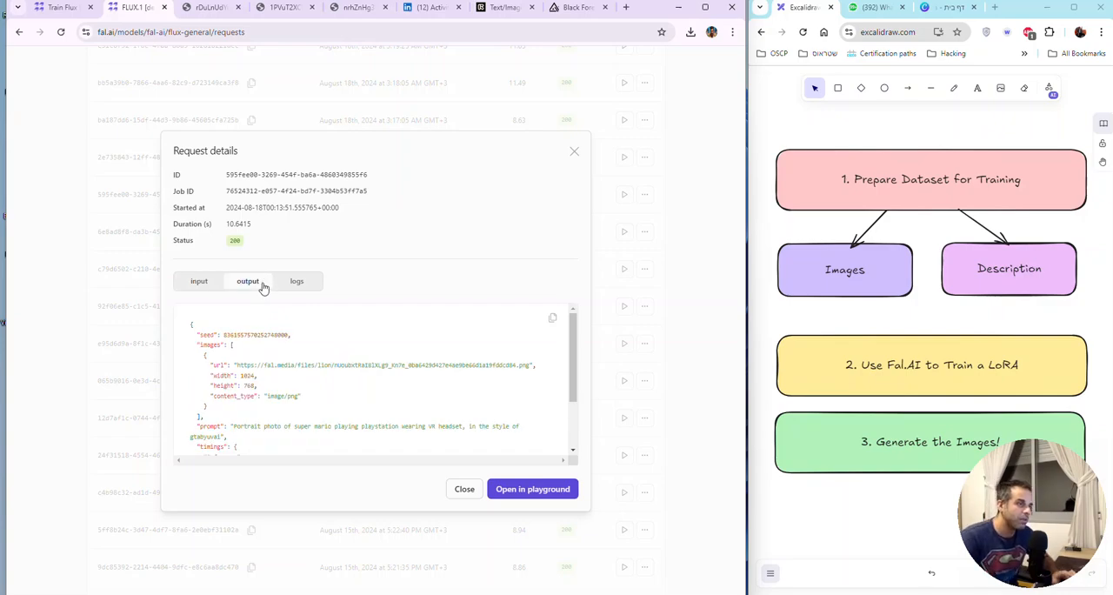
{"action": "scroll", "coordinate": [444, 361], "scroll_direction": "down", "scroll_amount": 2}
{"action": "scroll", "coordinate": [444, 361], "scroll_direction": "up", "scroll_amount": 2}
{"action": "left_click_drag", "start_coordinate": [365, 341], "coordinate": [367, 386]}
{"action": "left_click", "coordinate": [367, 386]}
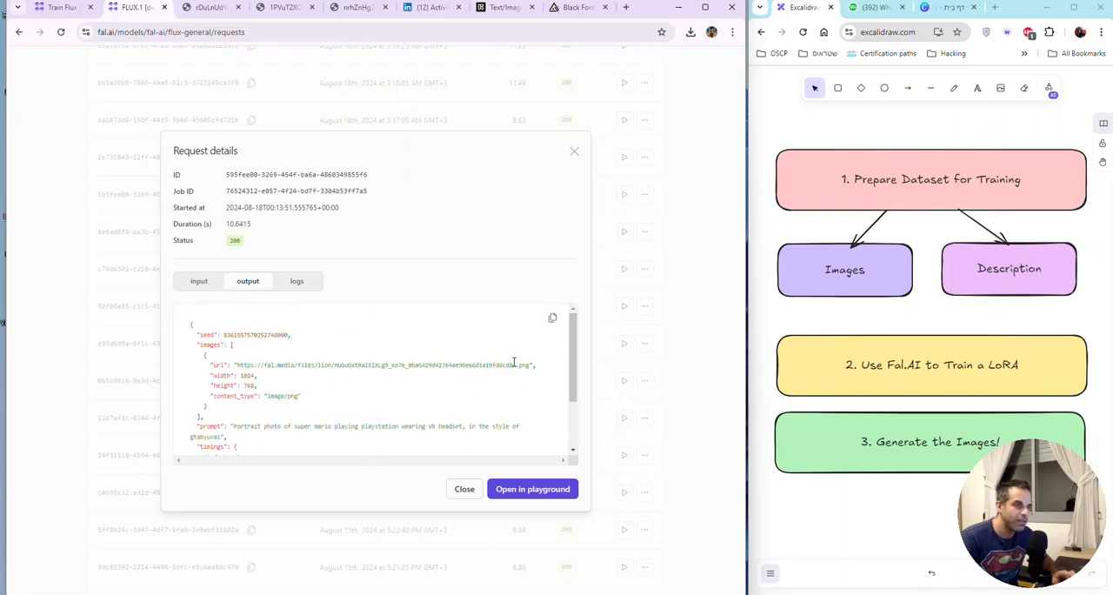
{"action": "left_click_drag", "start_coordinate": [531, 364], "coordinate": [234, 366]}
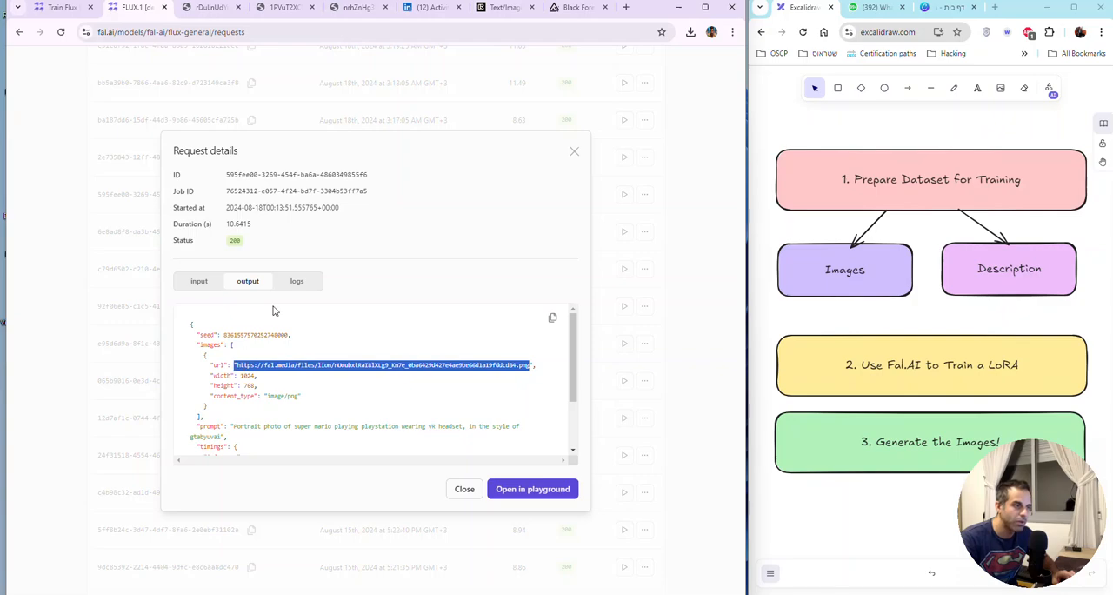
{"action": "left_click", "coordinate": [293, 282]}
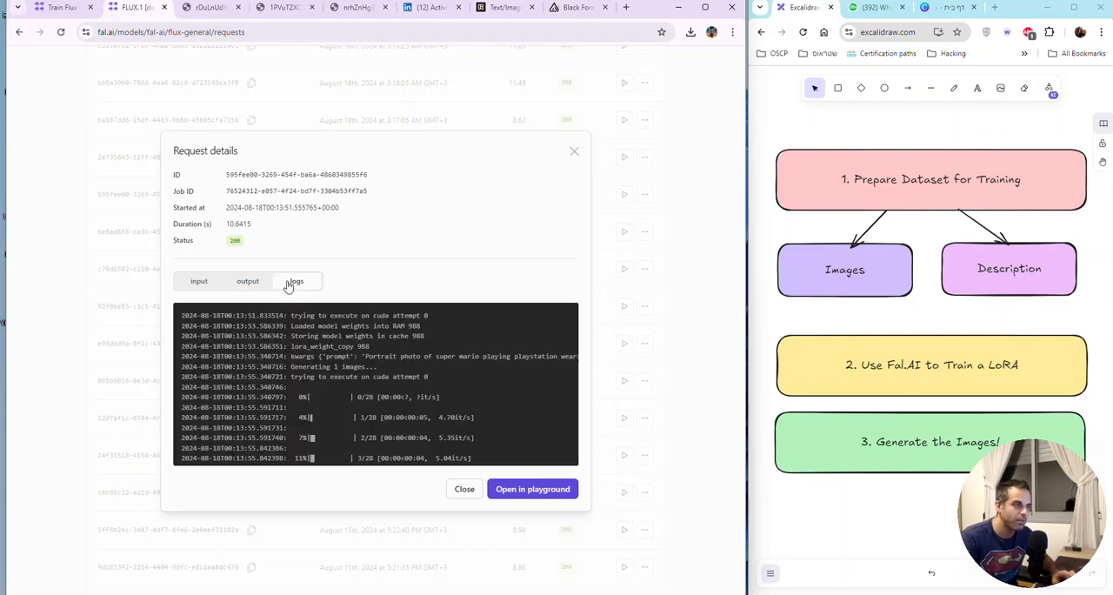
{"action": "left_click", "coordinate": [233, 286]}
{"action": "left_click", "coordinate": [206, 284]}
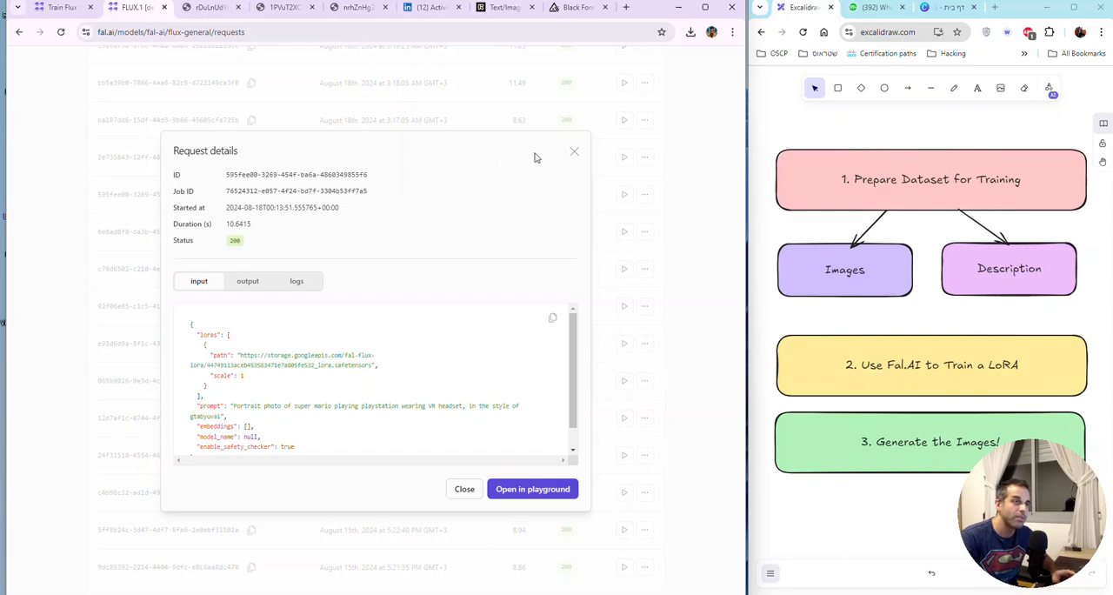
{"action": "left_click", "coordinate": [574, 154]}
Step: Return to the playground and replace the prompt with "Portrait photo of super mario playing playstation wearing VR headset, in the style of gtabyuvai"
{"action": "scroll", "coordinate": [544, 221], "scroll_direction": "up", "scroll_amount": 10}
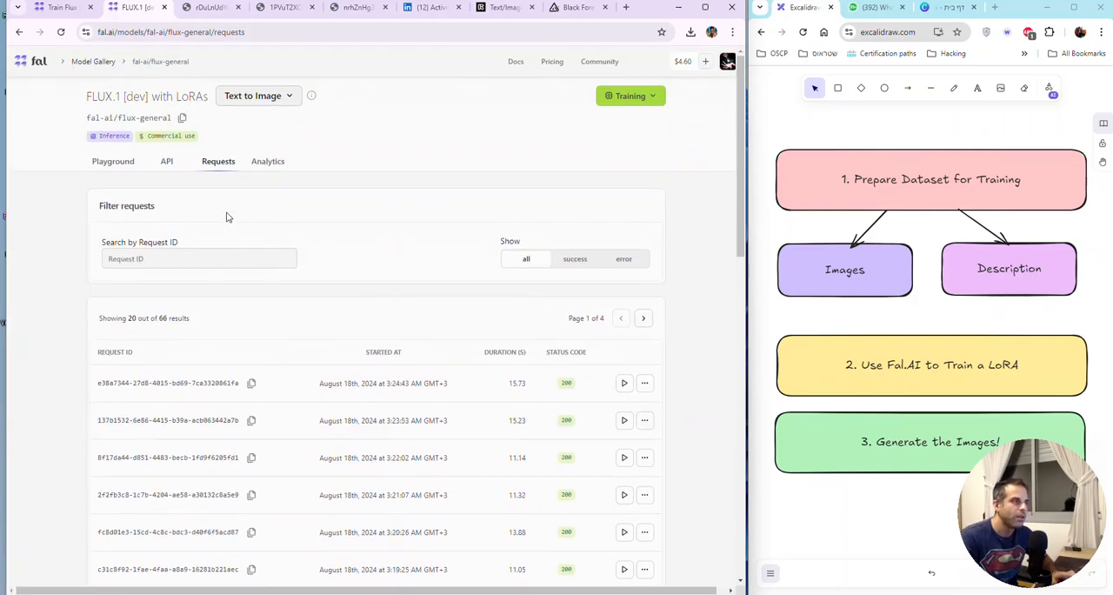
{"action": "left_click", "coordinate": [123, 167]}
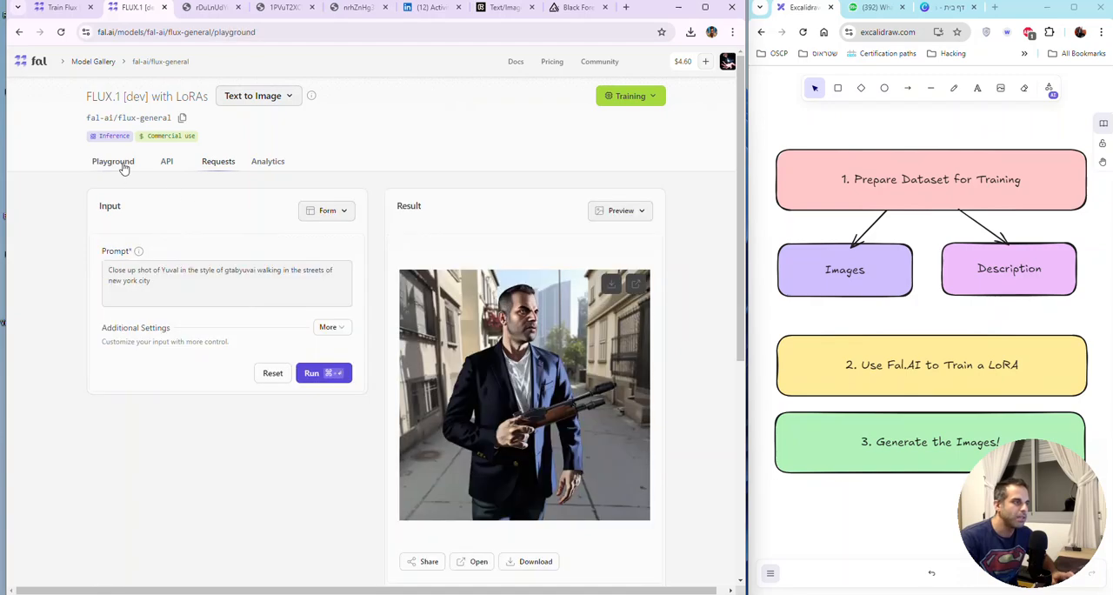
{"action": "left_click", "coordinate": [190, 281]}
{"action": "key", "text": "super+a"}
{"action": "type", "text": "Portrait photo of super mario playing playstation wearing VR headset, in the style of gtabyuvai"}
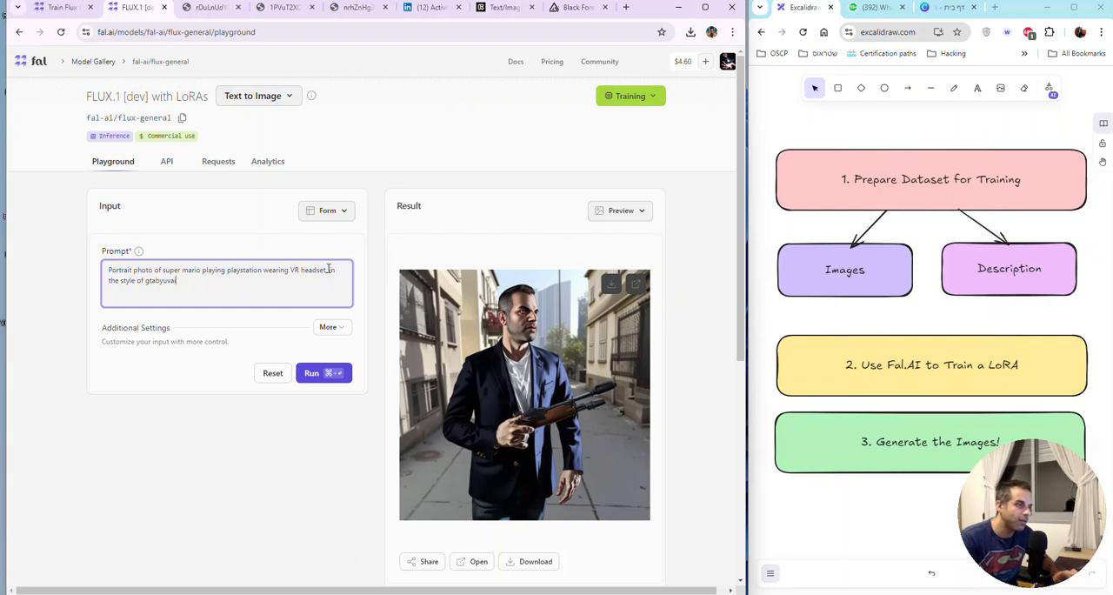
Step: Remove the second LoRA from the additional settings and generate the Super Mario image
{"action": "left_click", "coordinate": [329, 327]}
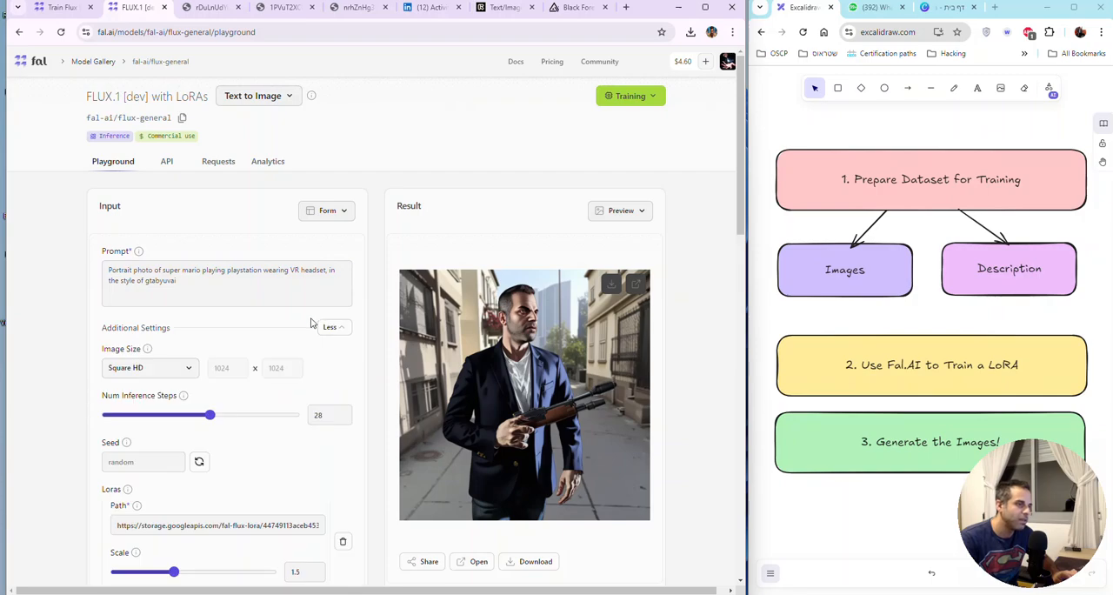
{"action": "scroll", "coordinate": [311, 323], "scroll_direction": "down", "scroll_amount": 2}
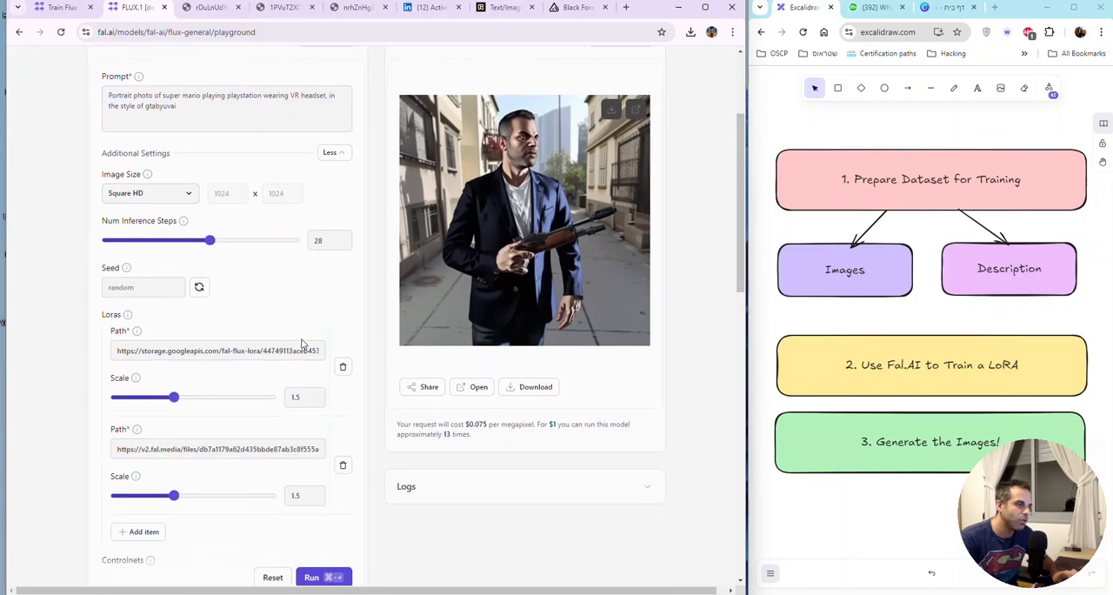
{"action": "left_click", "coordinate": [342, 466]}
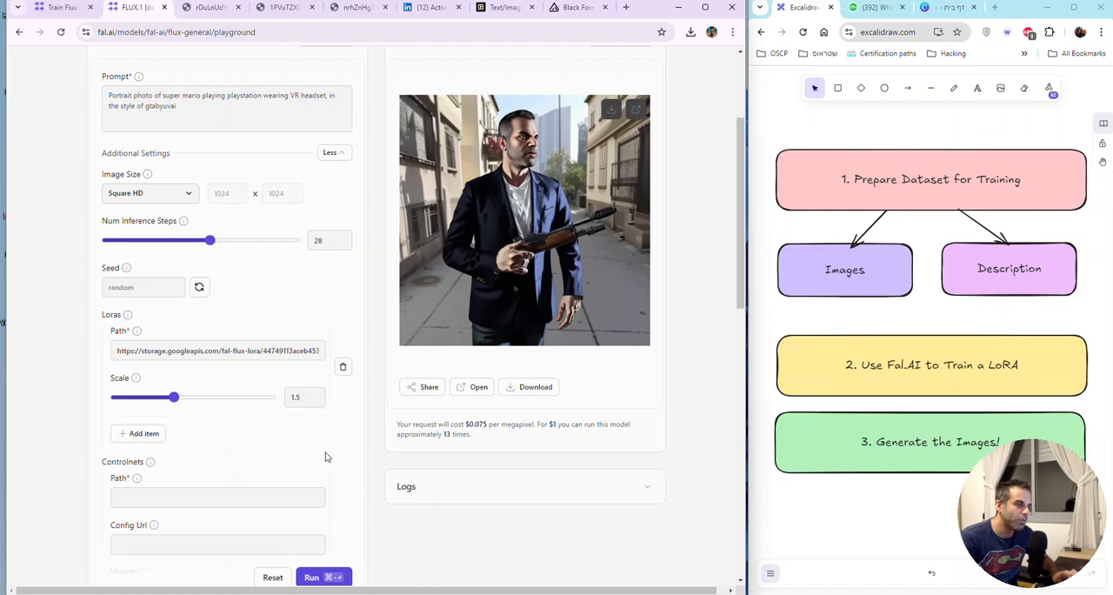
{"action": "scroll", "coordinate": [335, 461], "scroll_direction": "up", "scroll_amount": 1}
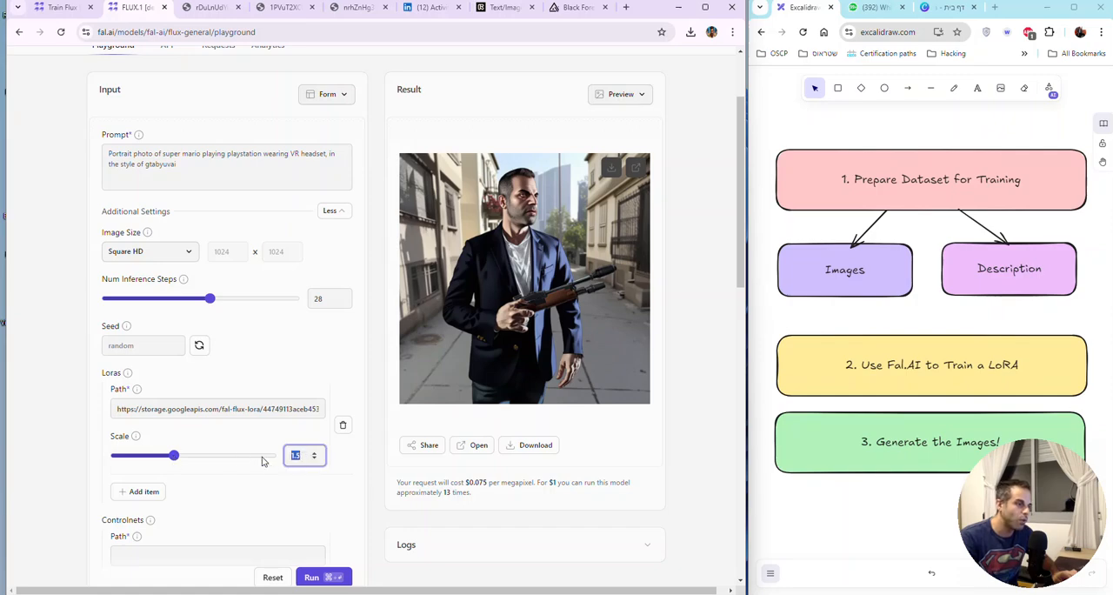
{"action": "left_click", "coordinate": [323, 577]}
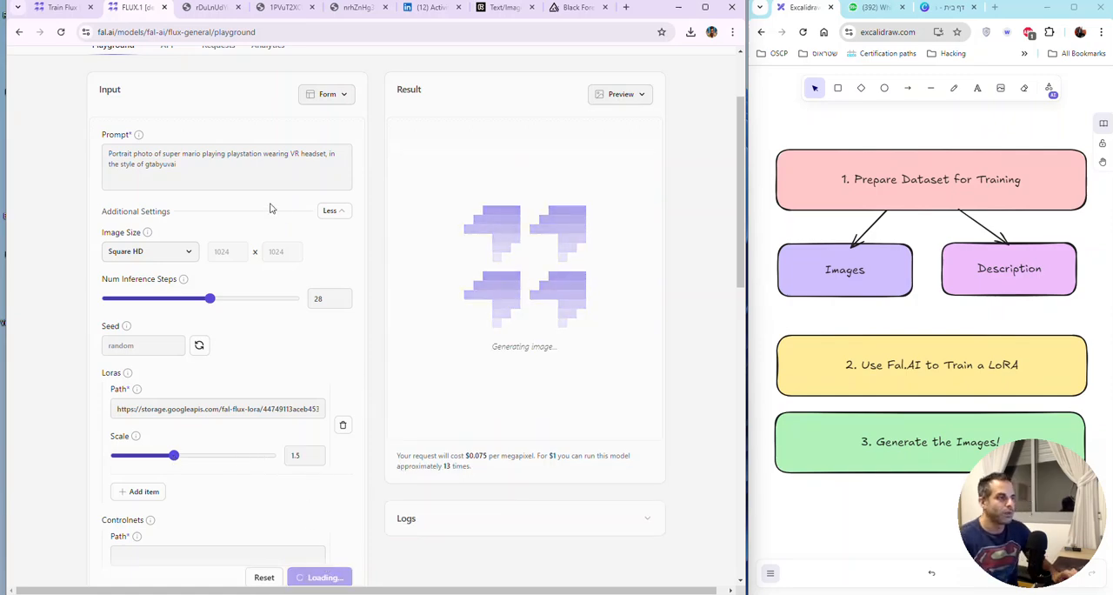
Step: Open the logs of the failed run and check the form for the field that fails validation
{"action": "left_click_drag", "start_coordinate": [179, 164], "coordinate": [55, 158]}
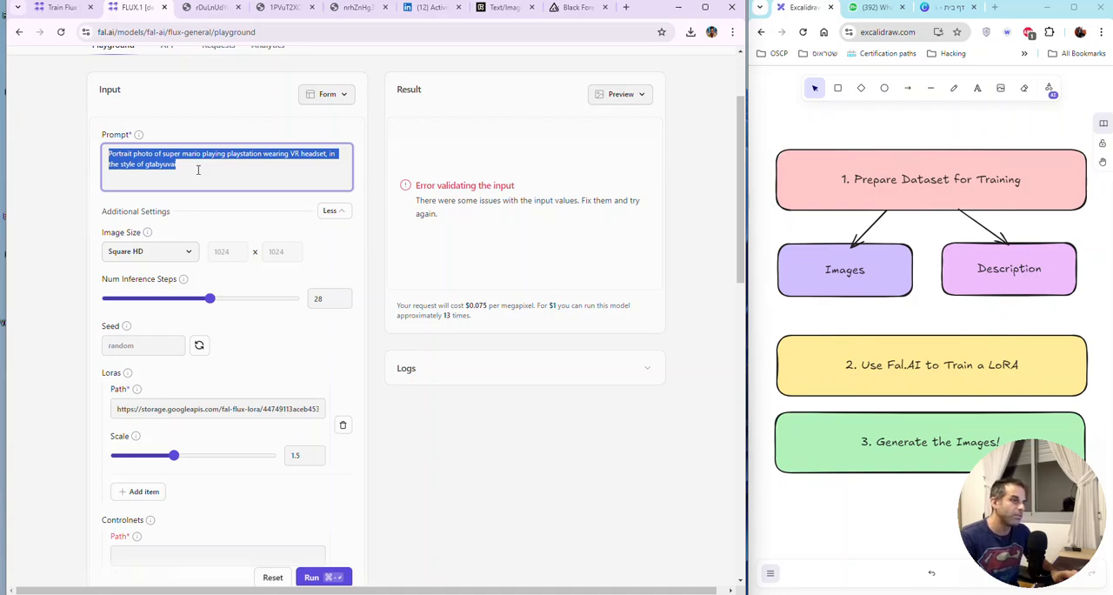
{"action": "left_click", "coordinate": [612, 371]}
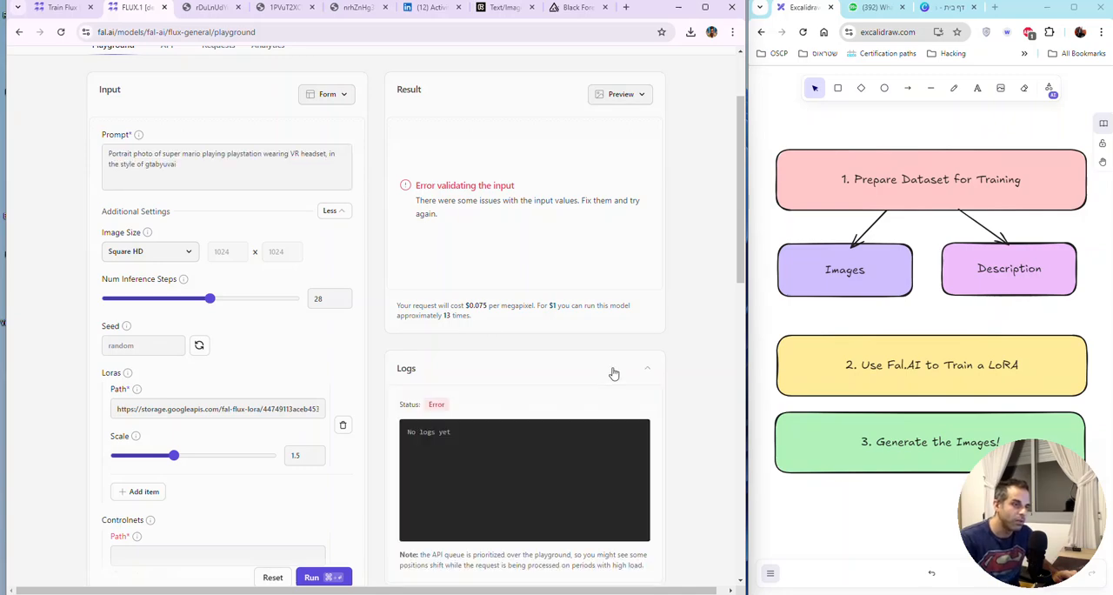
{"action": "scroll", "coordinate": [599, 368], "scroll_direction": "up", "scroll_amount": 2}
{"action": "scroll", "coordinate": [599, 367], "scroll_direction": "down", "scroll_amount": 3}
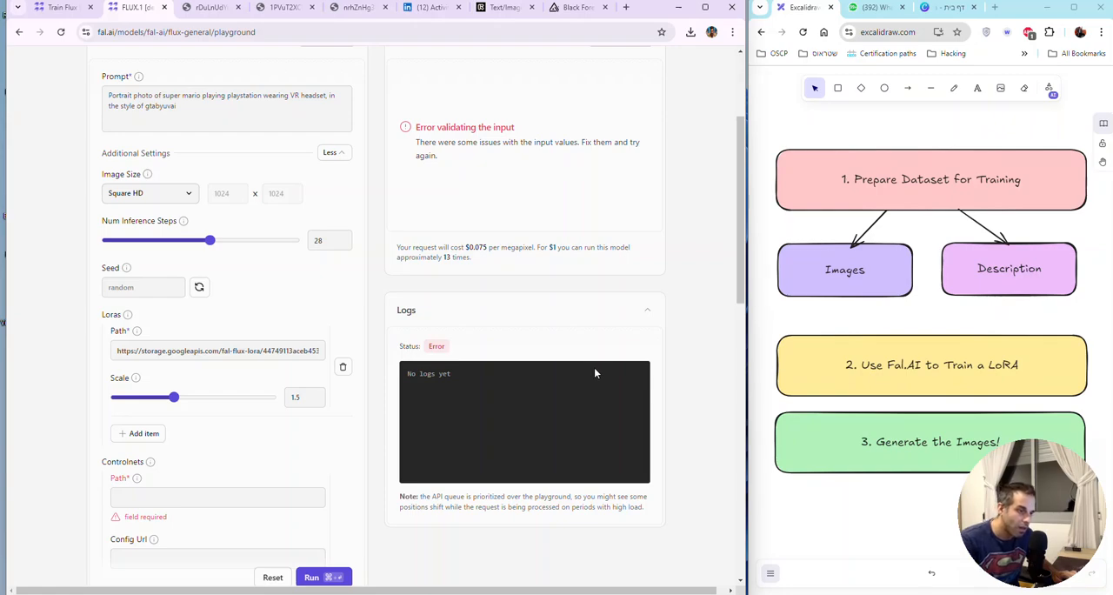
{"action": "scroll", "coordinate": [595, 373], "scroll_direction": "up", "scroll_amount": 2}
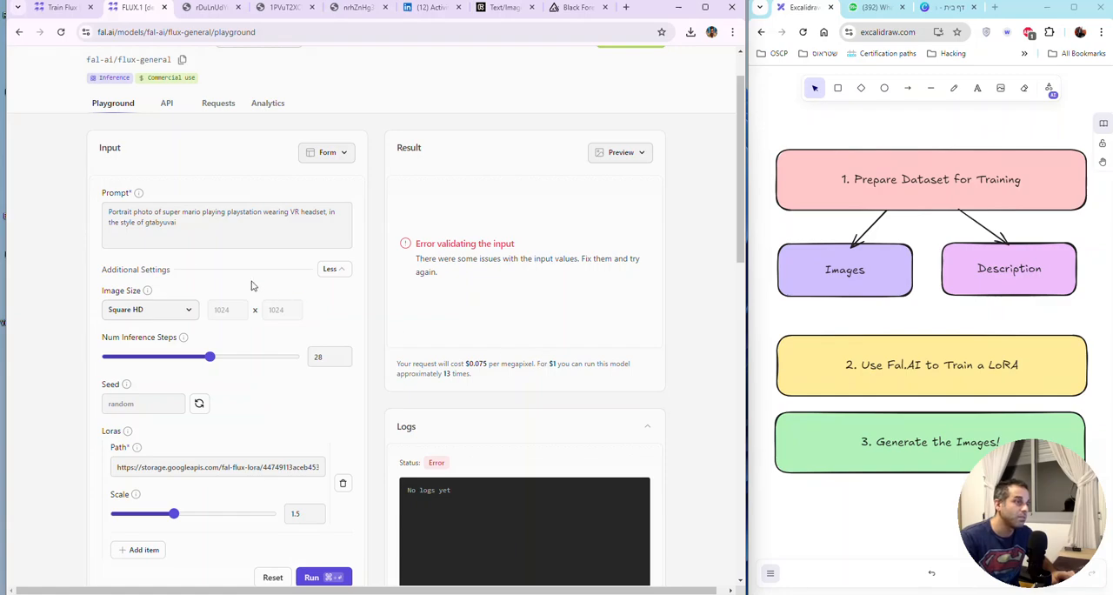
Step: Remove the comma after "headset" in the prompt, copy the whole prompt, and try to generate the image again
{"action": "left_click", "coordinate": [326, 214]}
{"action": "type", "text": ","}
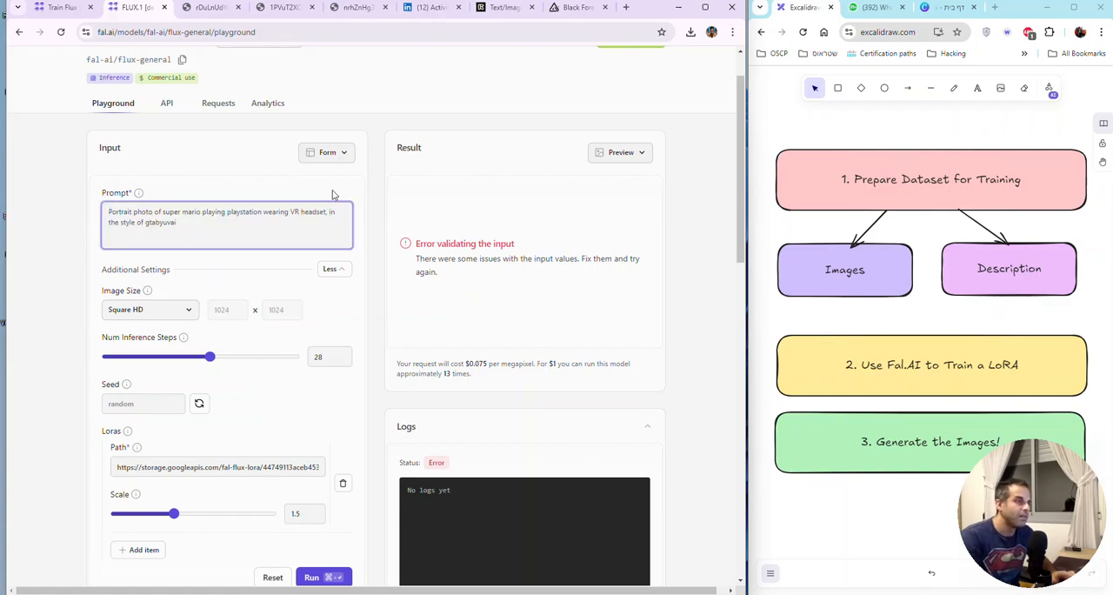
{"action": "key", "text": "BackSpace"}
{"action": "key", "text": "ctrl+a"}
{"action": "key", "text": "ctrl+c"}
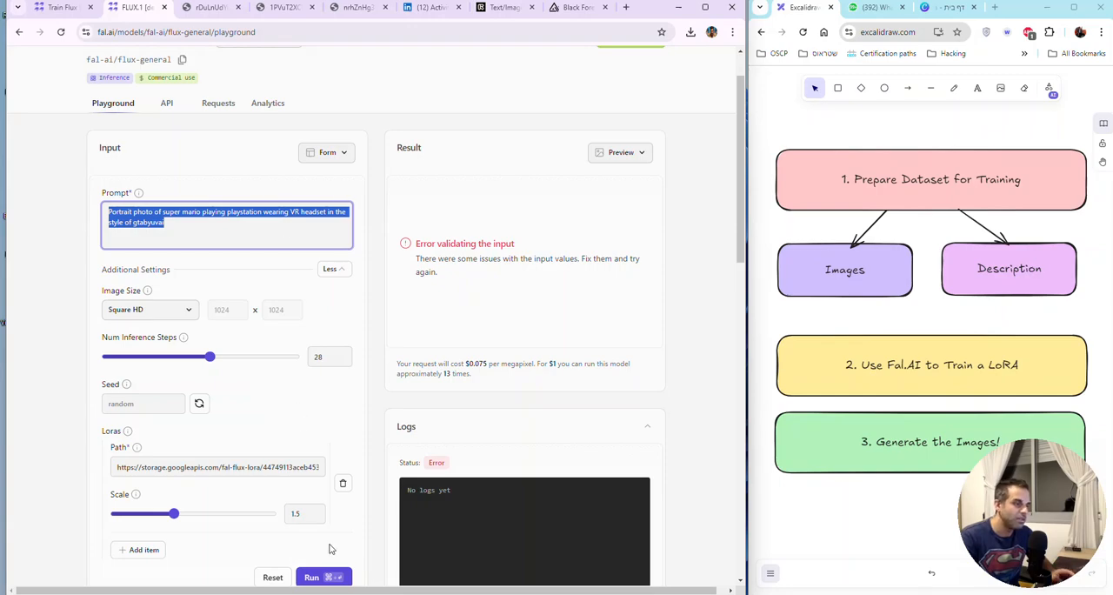
{"action": "left_click", "coordinate": [318, 577]}
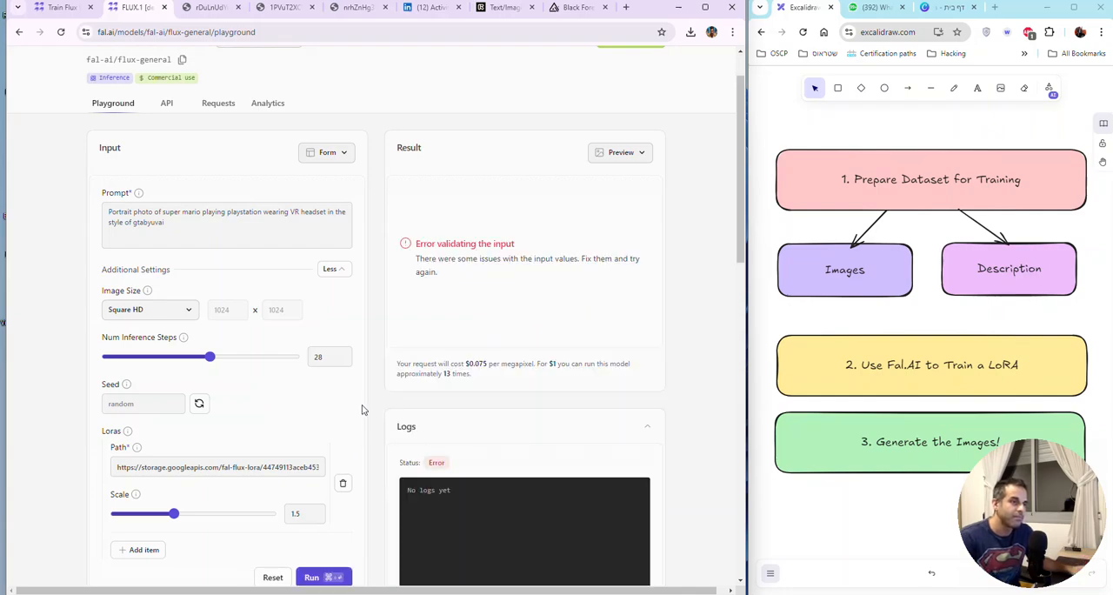
{"action": "scroll", "coordinate": [393, 382], "scroll_direction": "up", "scroll_amount": 1}
{"action": "scroll", "coordinate": [393, 383], "scroll_direction": "down", "scroll_amount": 1}
{"action": "scroll", "coordinate": [394, 382], "scroll_direction": "up", "scroll_amount": 2}
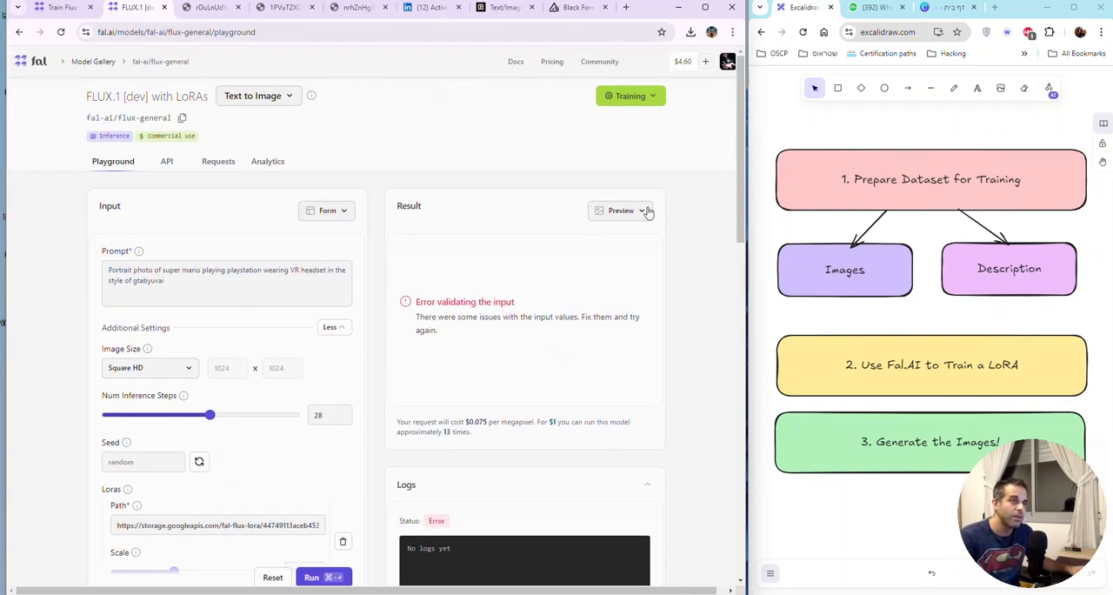
{"action": "left_click", "coordinate": [658, 99]}
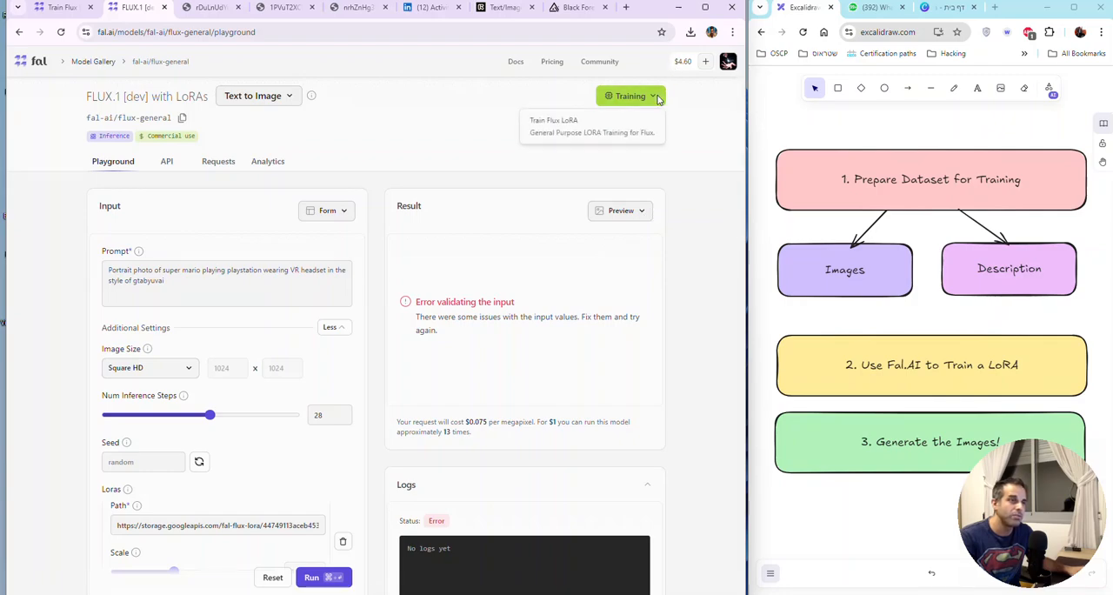
{"action": "left_click", "coordinate": [467, 162]}
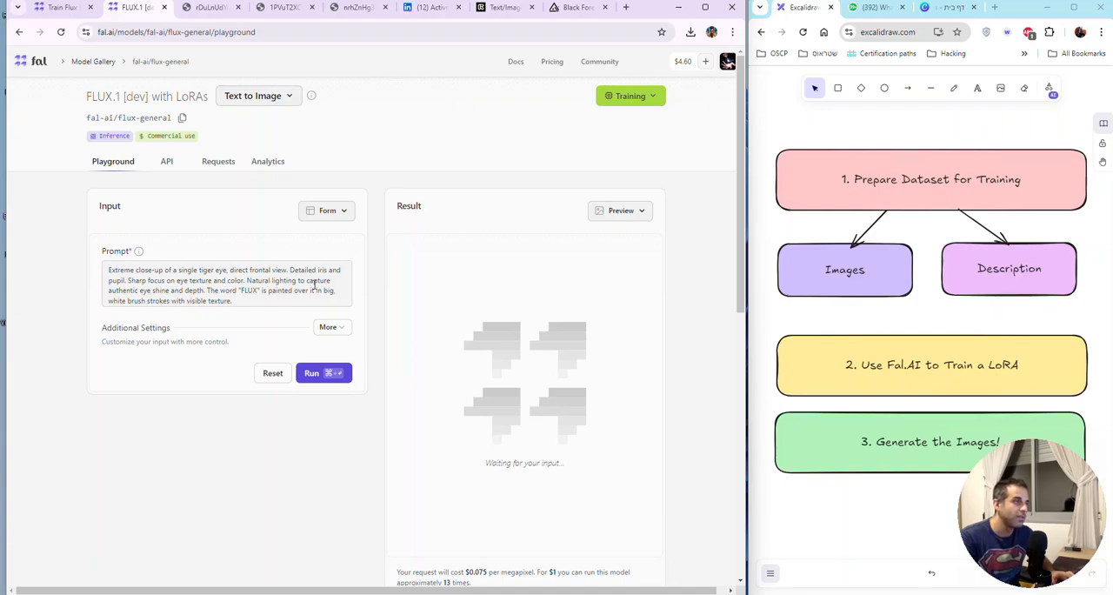
Step: Return to the Train Flux LoRA page and run inference from the training completed 31 minutes ago
{"action": "left_click", "coordinate": [70, 8]}
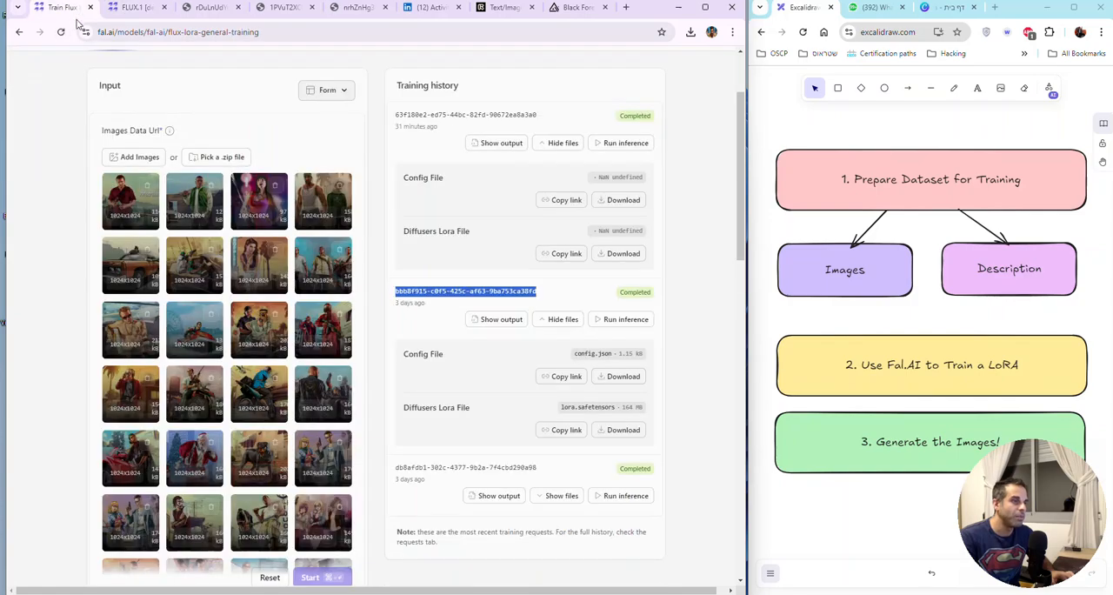
{"action": "scroll", "coordinate": [486, 207], "scroll_direction": "up", "scroll_amount": 3}
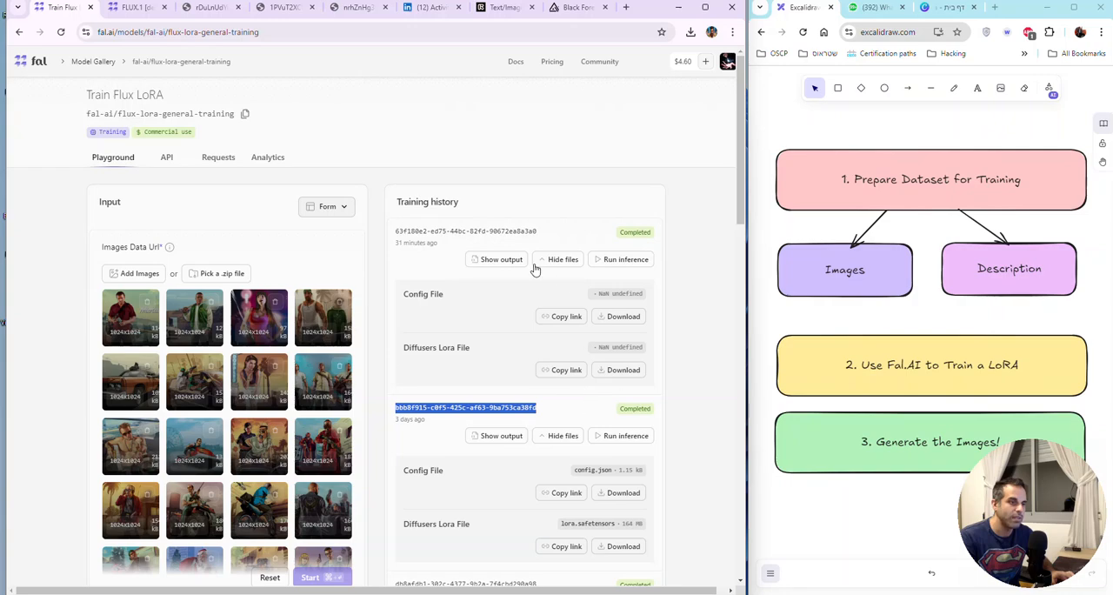
{"action": "left_click", "coordinate": [456, 233]}
{"action": "triple_click", "coordinate": [457, 234]}
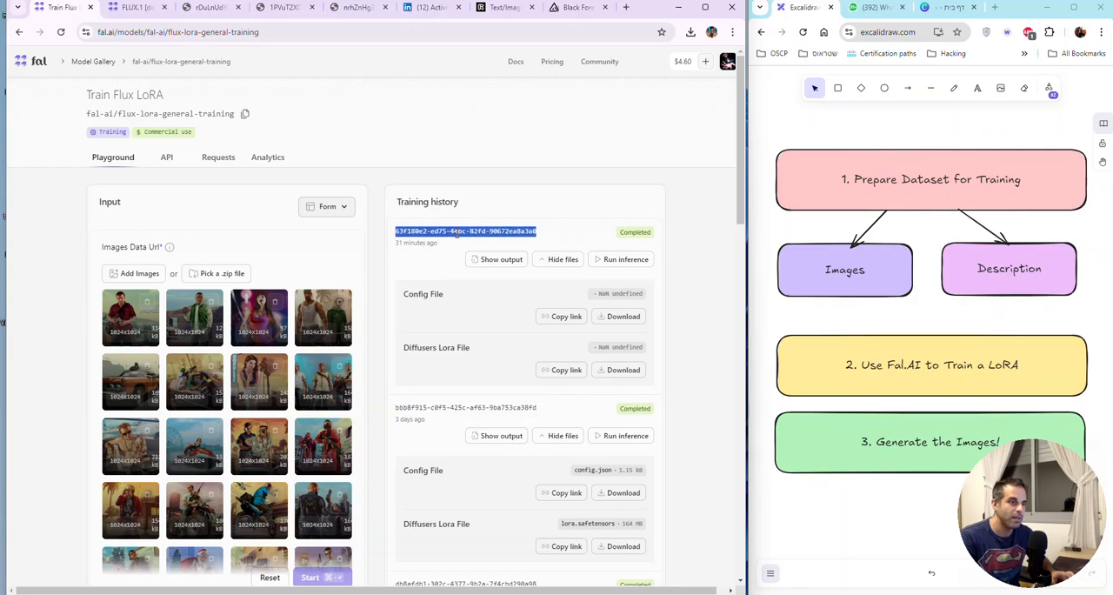
{"action": "left_click", "coordinate": [628, 262]}
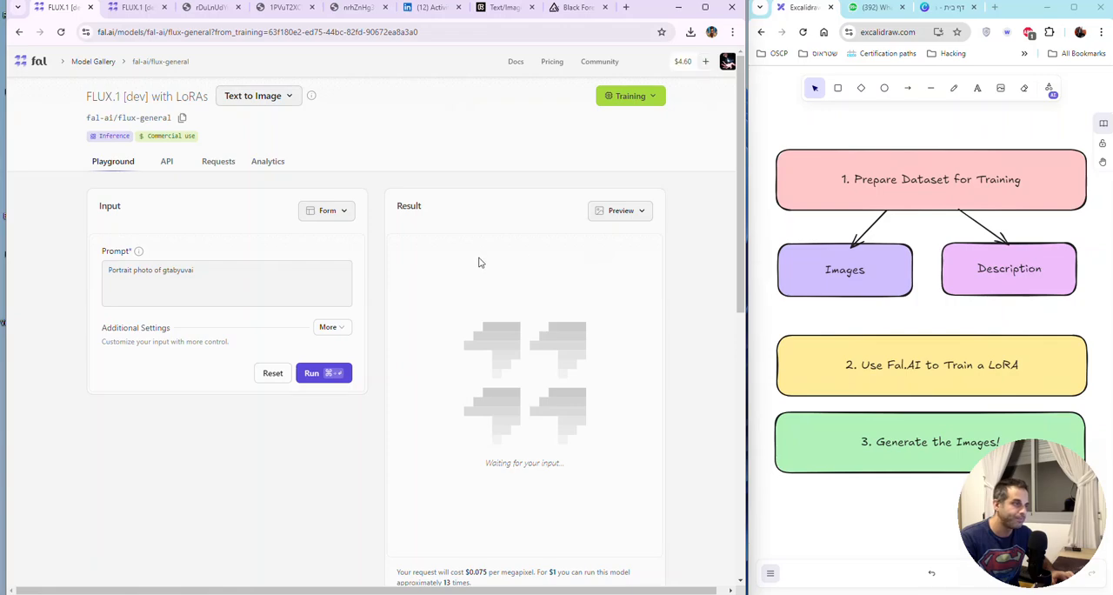
Step: Check the additional settings for the loaded LoRA, collapse them, and generate an image from the prompt "Portrait photo of gtabyuvai"
{"action": "left_click", "coordinate": [237, 271]}
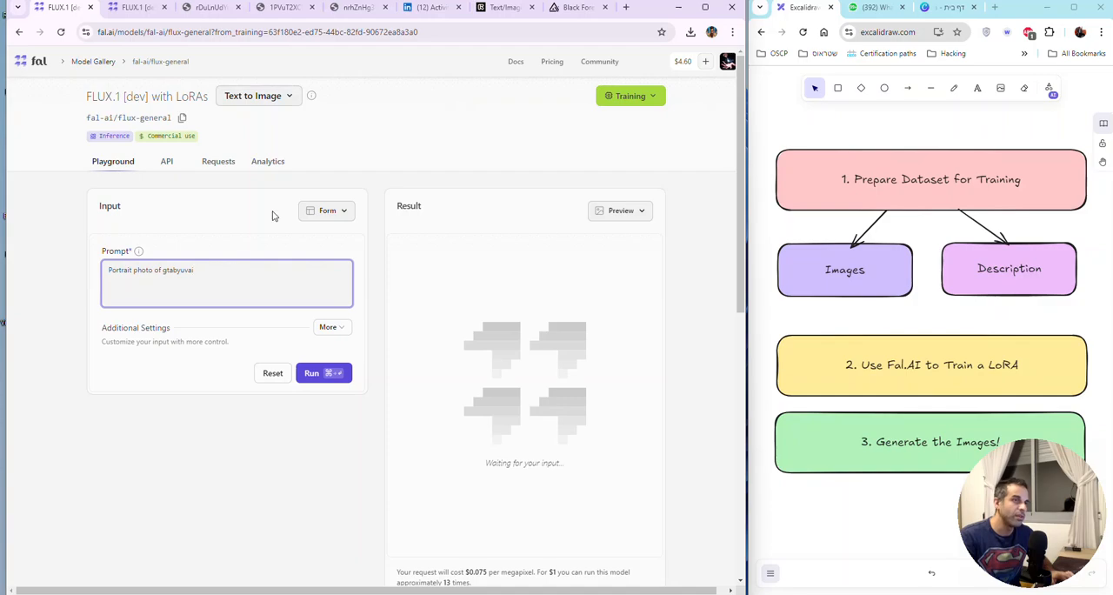
{"action": "left_click", "coordinate": [339, 328]}
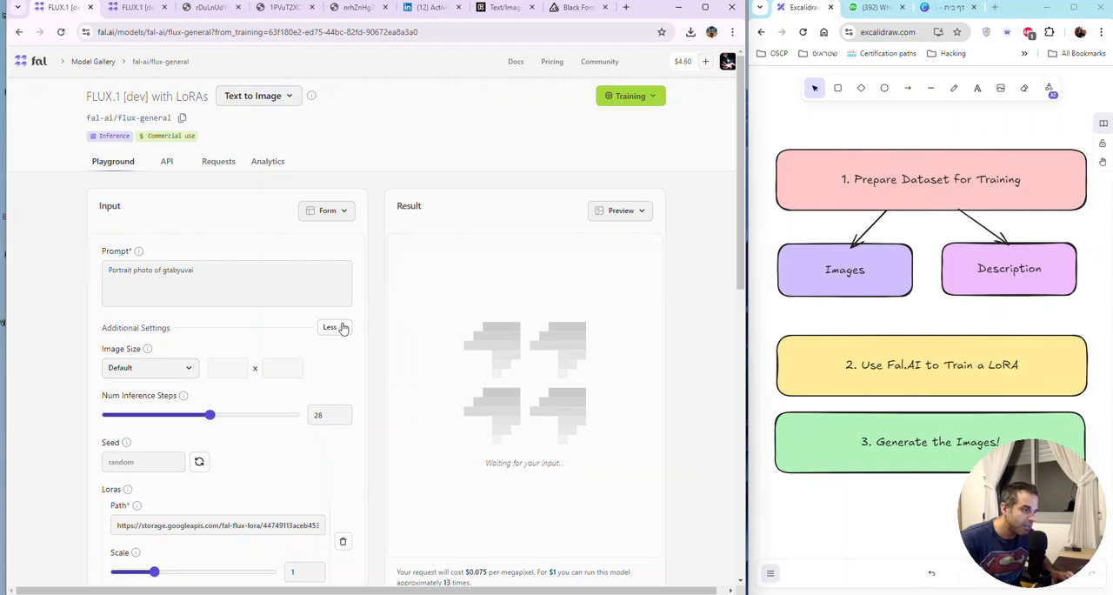
{"action": "left_click", "coordinate": [341, 328]}
{"action": "left_click", "coordinate": [335, 373]}
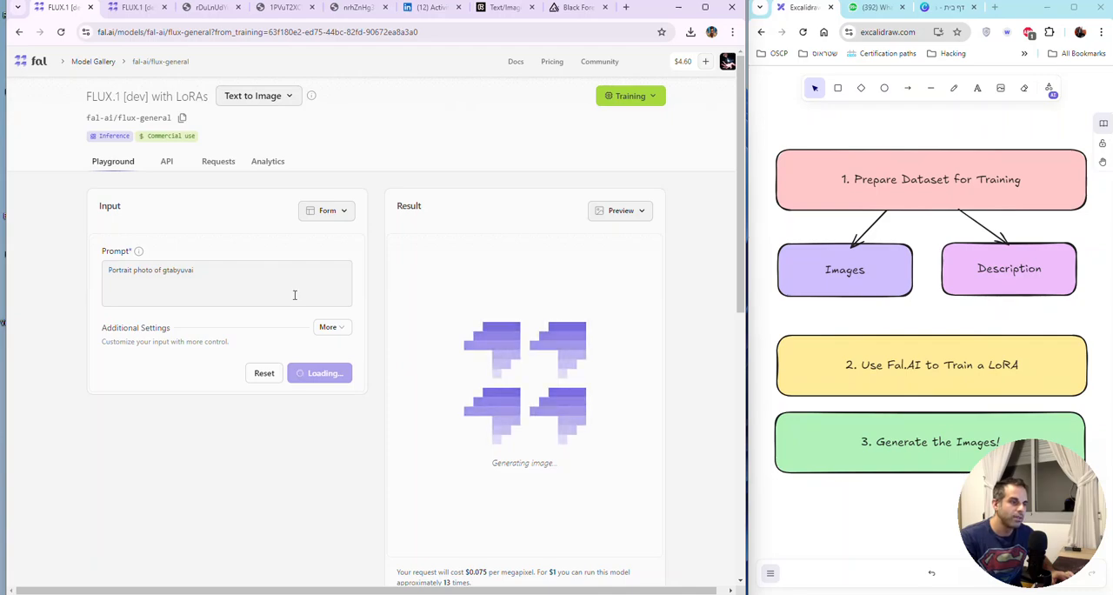
Step: Replace the prompt with "Portrait photo of super mario playing playstation wearing VR headset in the style of gtabyuvai" and set the LoRA scale to 1.5
{"action": "triple_click", "coordinate": [301, 283]}
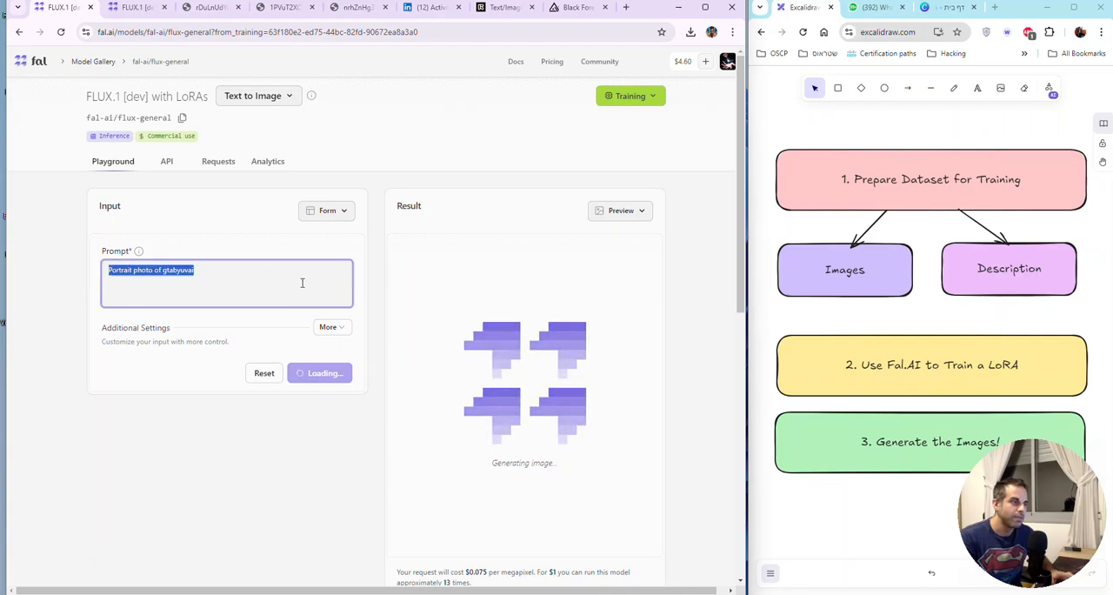
{"action": "key", "text": "ctrl+v"}
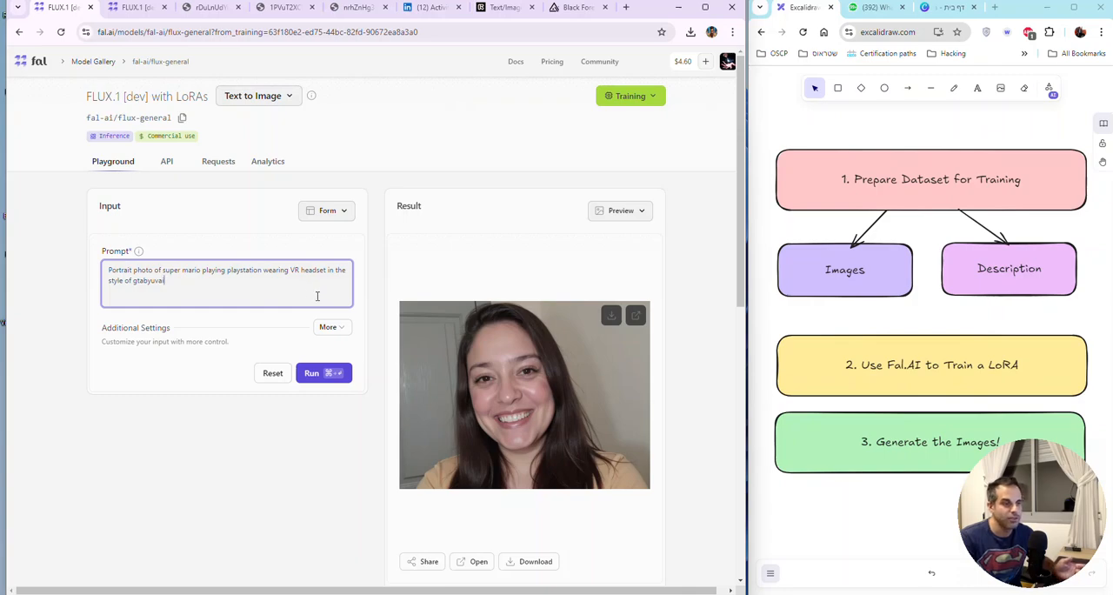
{"action": "left_click", "coordinate": [335, 327]}
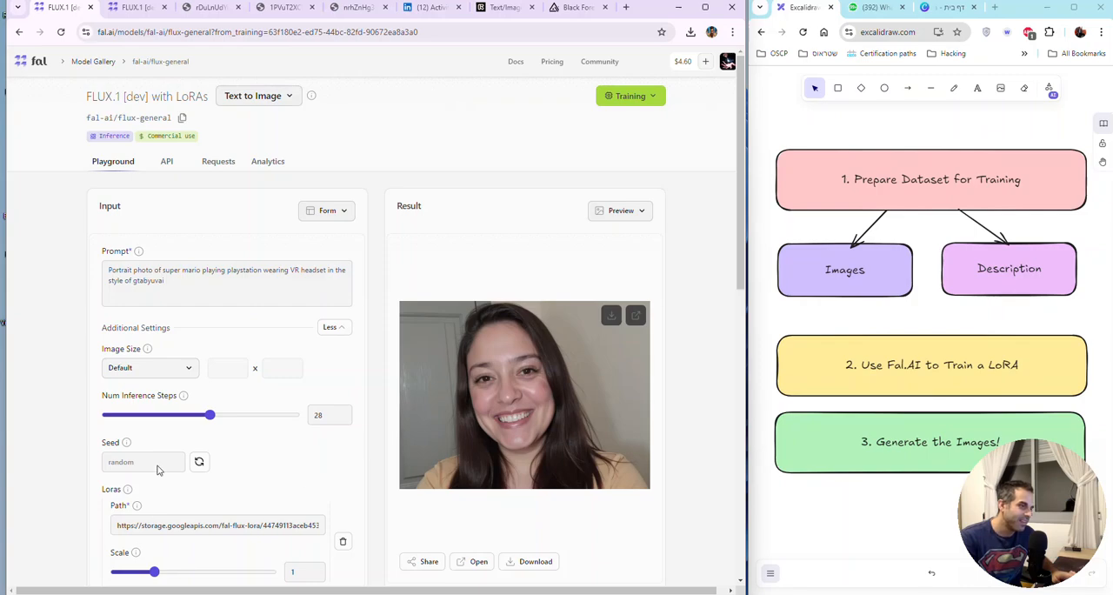
{"action": "left_click_drag", "start_coordinate": [186, 284], "coordinate": [120, 270]}
{"action": "left_click_drag", "start_coordinate": [155, 573], "coordinate": [173, 572]}
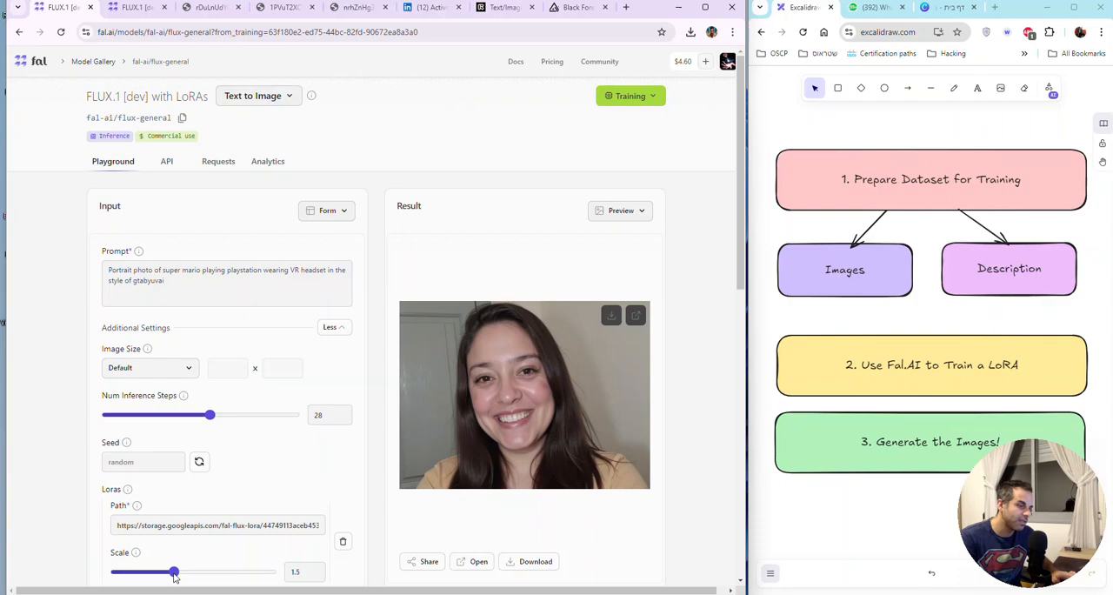
Step: Check the trigger word at the end of the prompt and generate the Super Mario VR image
{"action": "double_click", "coordinate": [157, 282]}
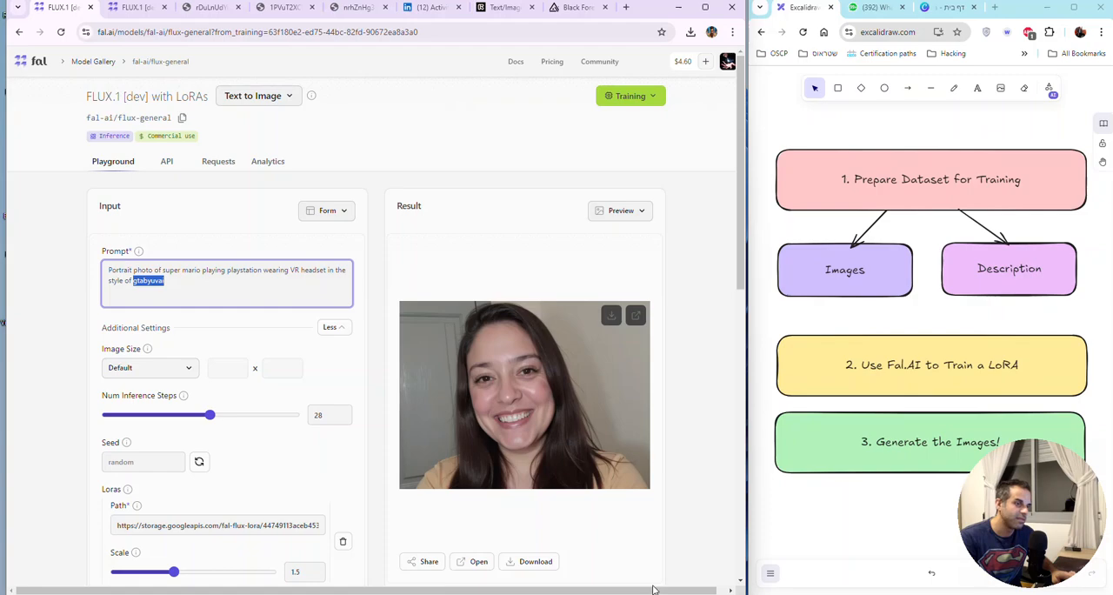
{"action": "scroll", "coordinate": [666, 546], "scroll_direction": "down", "scroll_amount": 2}
{"action": "left_click", "coordinate": [327, 579]}
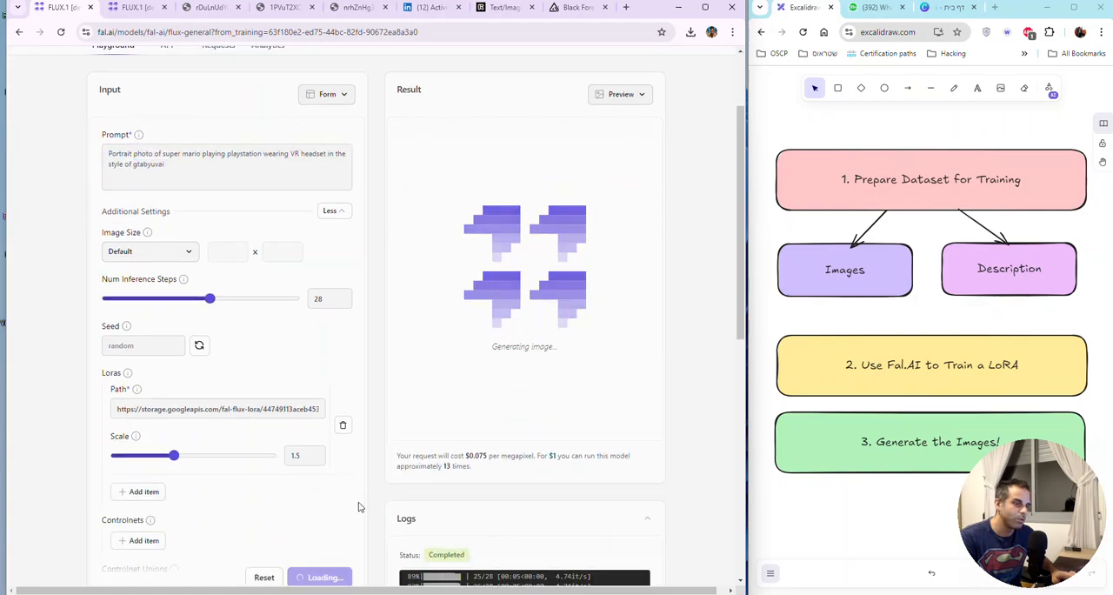
{"action": "scroll", "coordinate": [368, 480], "scroll_direction": "down", "scroll_amount": 2}
{"action": "scroll", "coordinate": [368, 483], "scroll_direction": "up", "scroll_amount": 3}
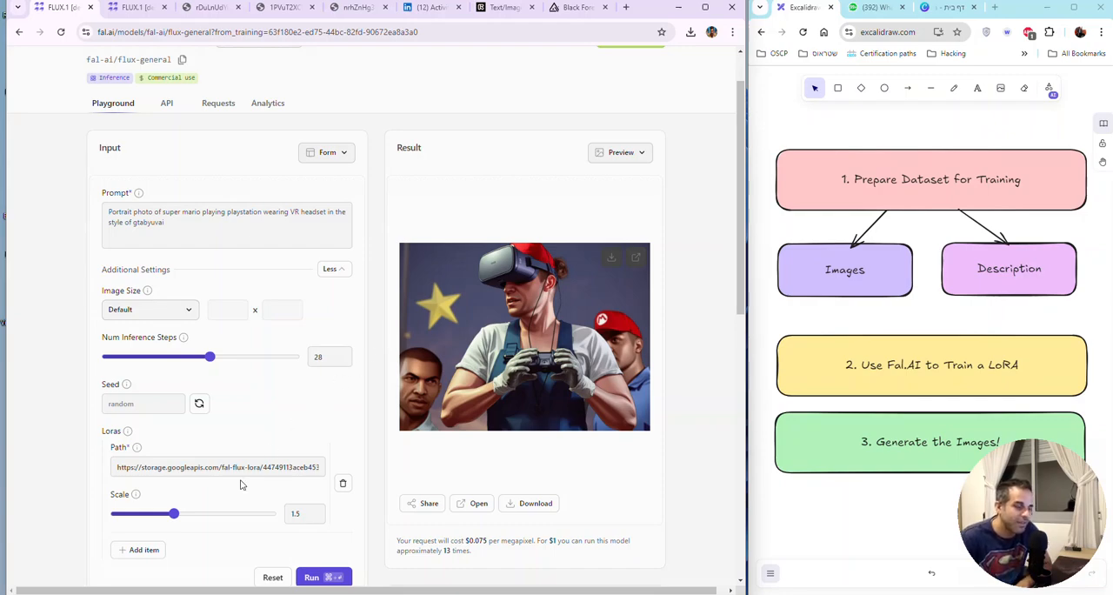
Step: Set the LoRA scale to 1.8 and the image size to Square HD, and generate the Super Mario image again
{"action": "mouse_move", "coordinate": [175, 515]}
{"action": "left_mouse_down"}
{"action": "mouse_move", "coordinate": [199, 514]}
{"action": "mouse_move", "coordinate": [187, 514]}
{"action": "left_mouse_up"}
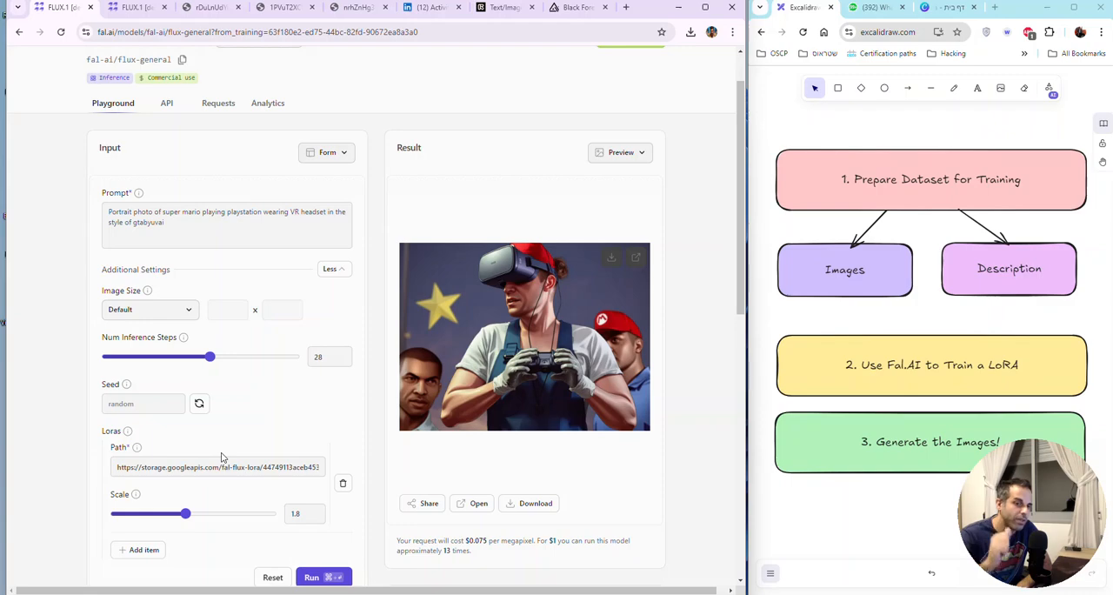
{"action": "left_click", "coordinate": [167, 309]}
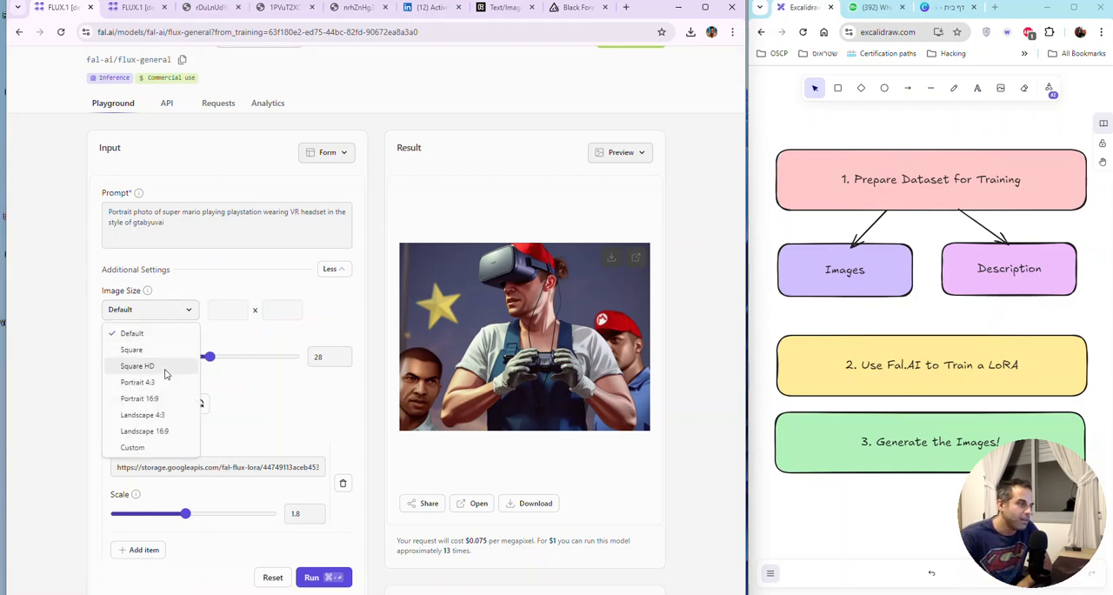
{"action": "left_click", "coordinate": [161, 368]}
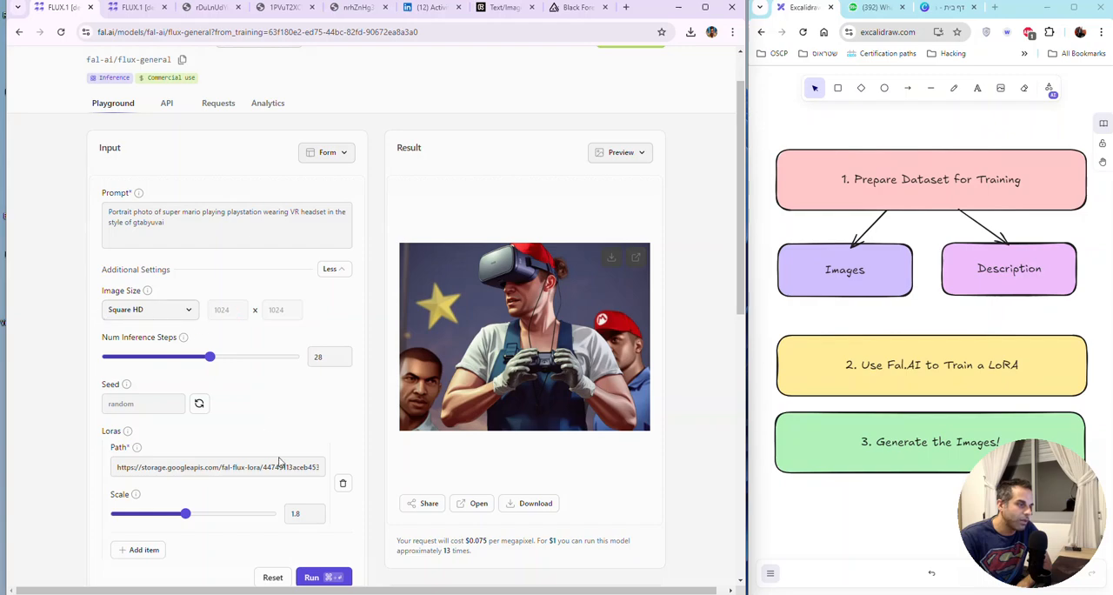
{"action": "left_click", "coordinate": [321, 575]}
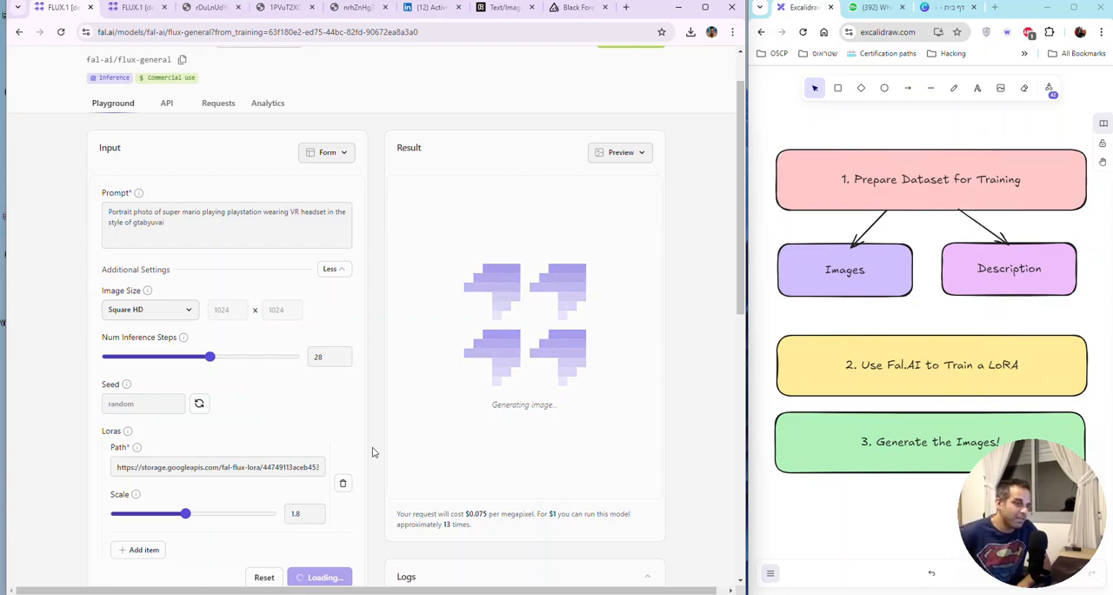
Step: Check the remaining account credit while the image is being generated
{"action": "scroll", "coordinate": [473, 397], "scroll_direction": "down", "scroll_amount": 1}
{"action": "scroll", "coordinate": [474, 397], "scroll_direction": "down", "scroll_amount": 2}
{"action": "scroll", "coordinate": [606, 408], "scroll_direction": "up", "scroll_amount": 4}
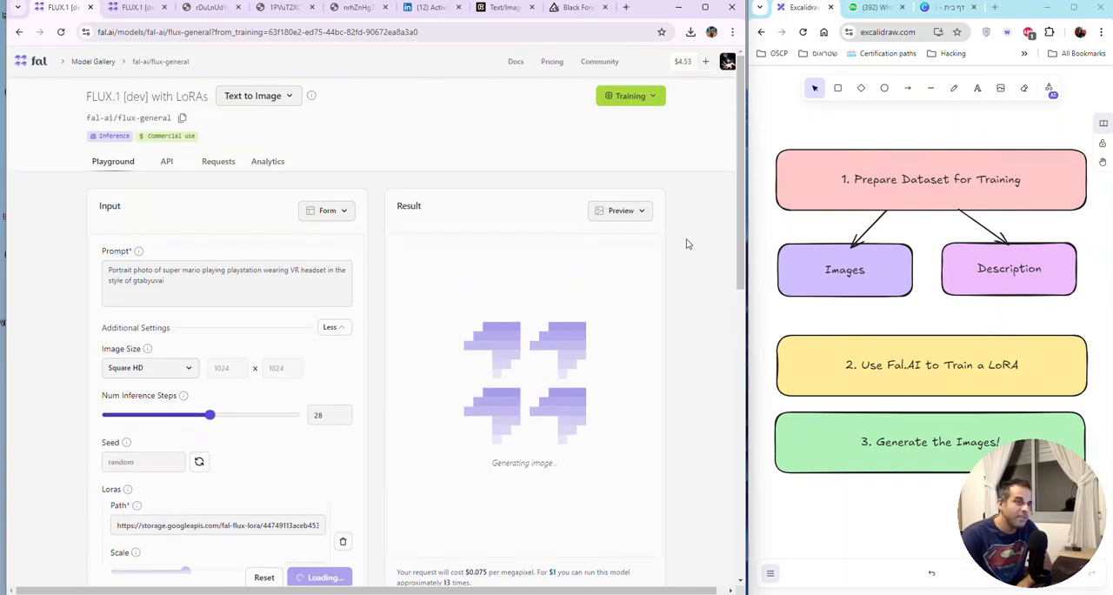
{"action": "double_click", "coordinate": [683, 62]}
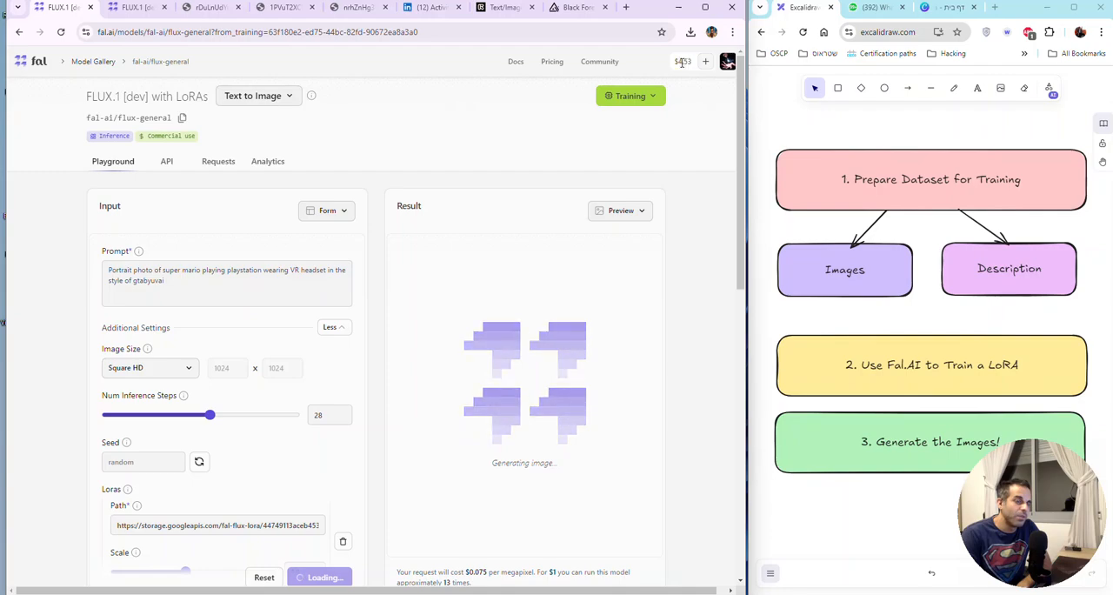
{"action": "left_click", "coordinate": [681, 71]}
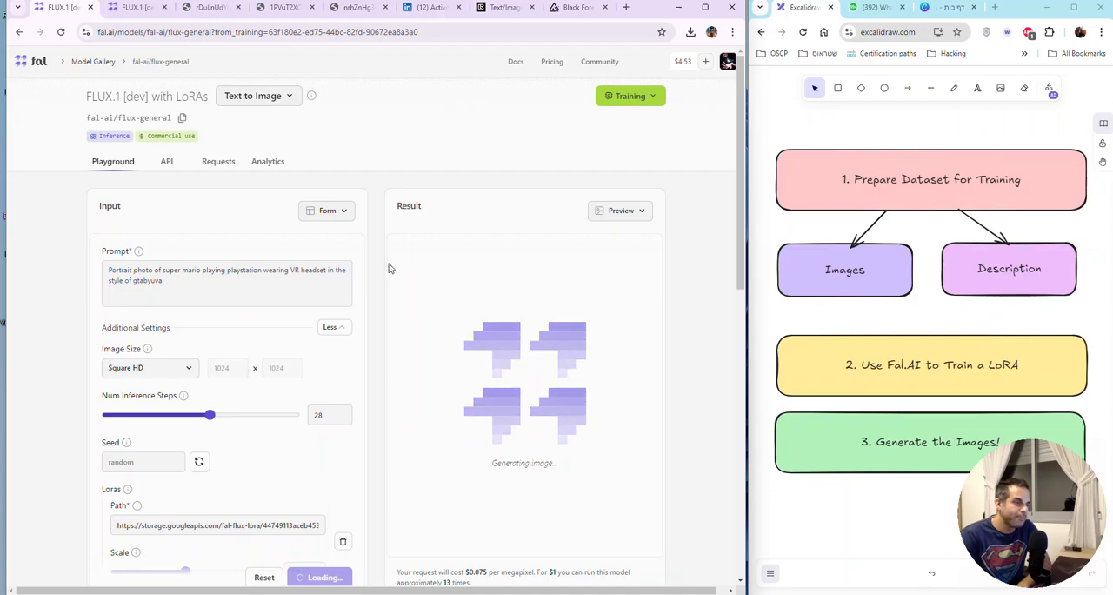
Step: Set the image size to Landscape 16:9 and switch to the other FLUX.1 playground page
{"action": "scroll", "coordinate": [376, 285], "scroll_direction": "down", "scroll_amount": 1}
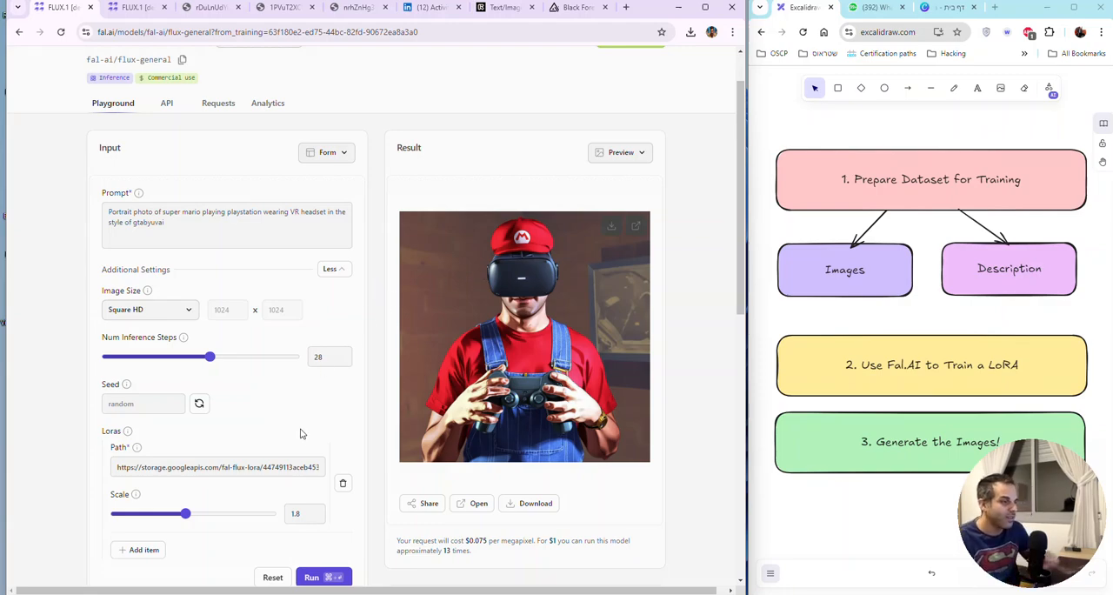
{"action": "left_click", "coordinate": [176, 315]}
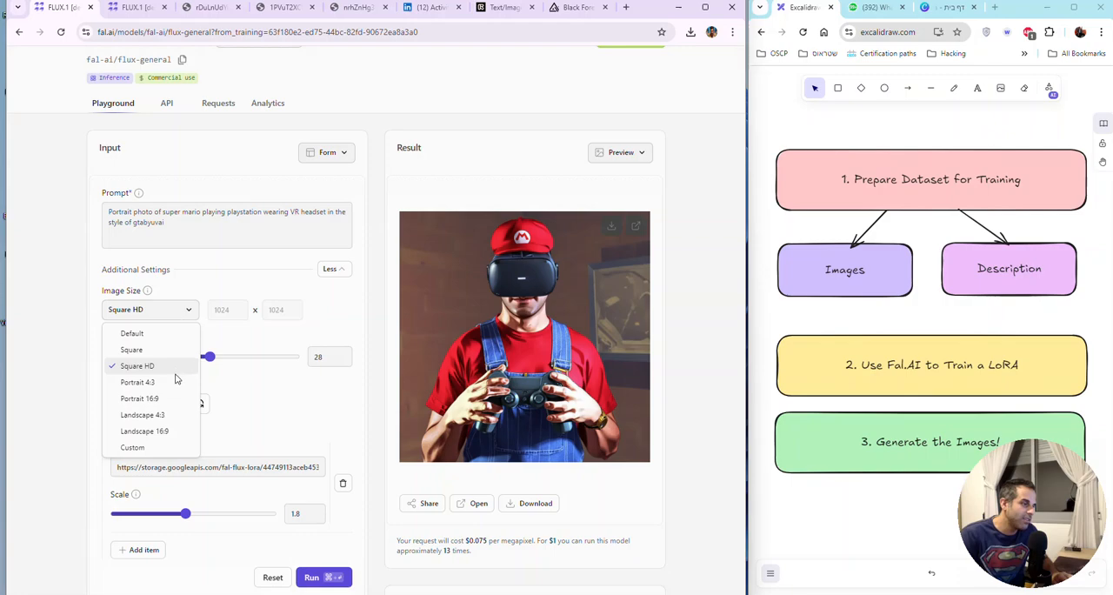
{"action": "left_click", "coordinate": [175, 432]}
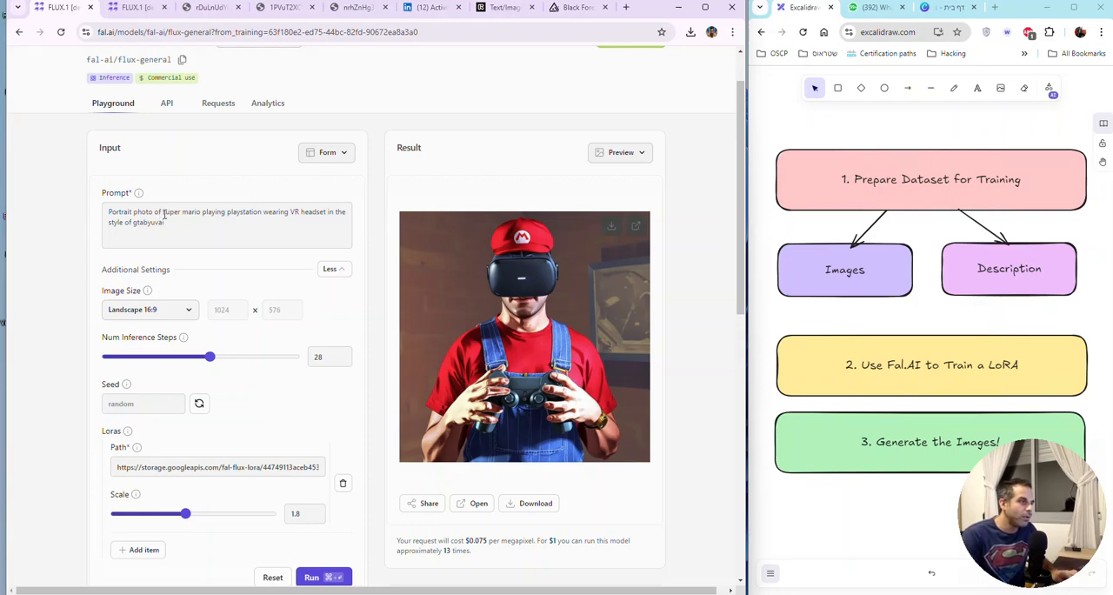
{"action": "left_click", "coordinate": [131, 9]}
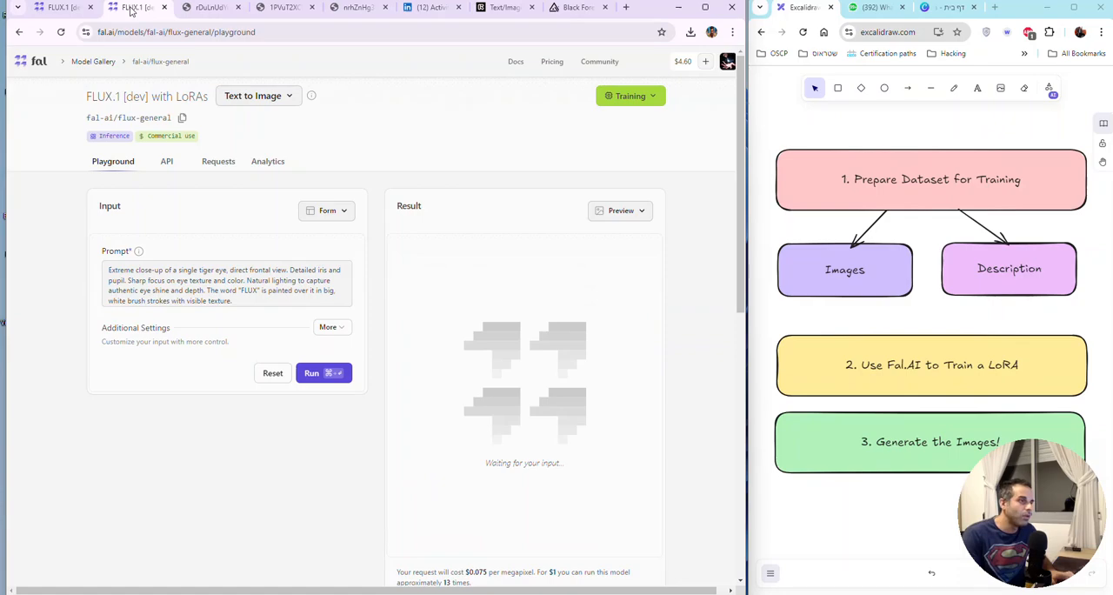
Step: Open the Train Flux LoRA page from the dashboard and copy the Diffusers LoRA file link of the second training run
{"action": "left_click", "coordinate": [94, 61]}
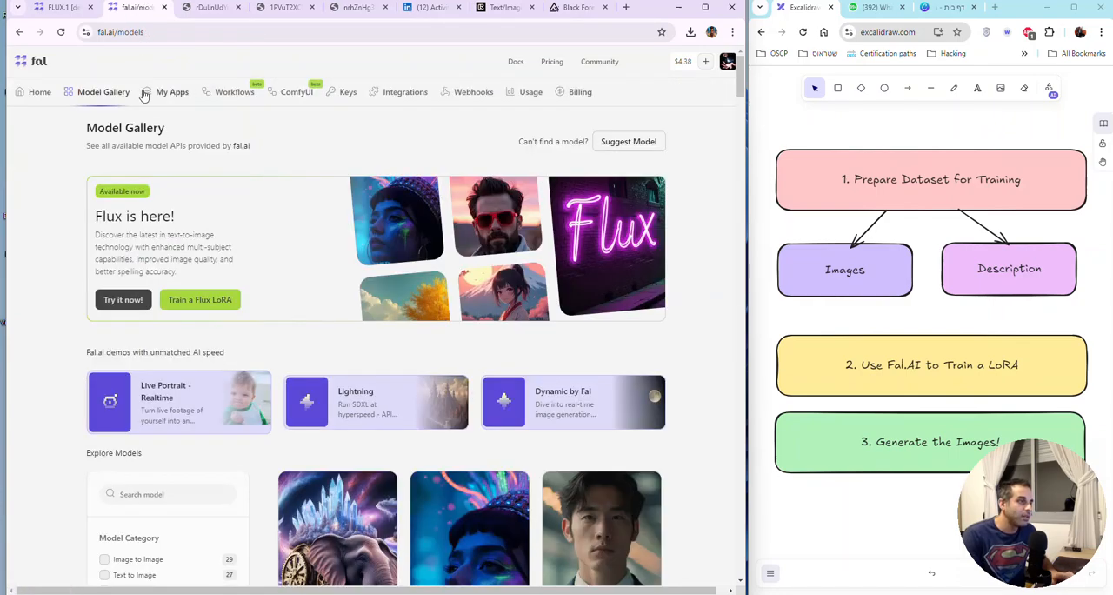
{"action": "left_click", "coordinate": [42, 92]}
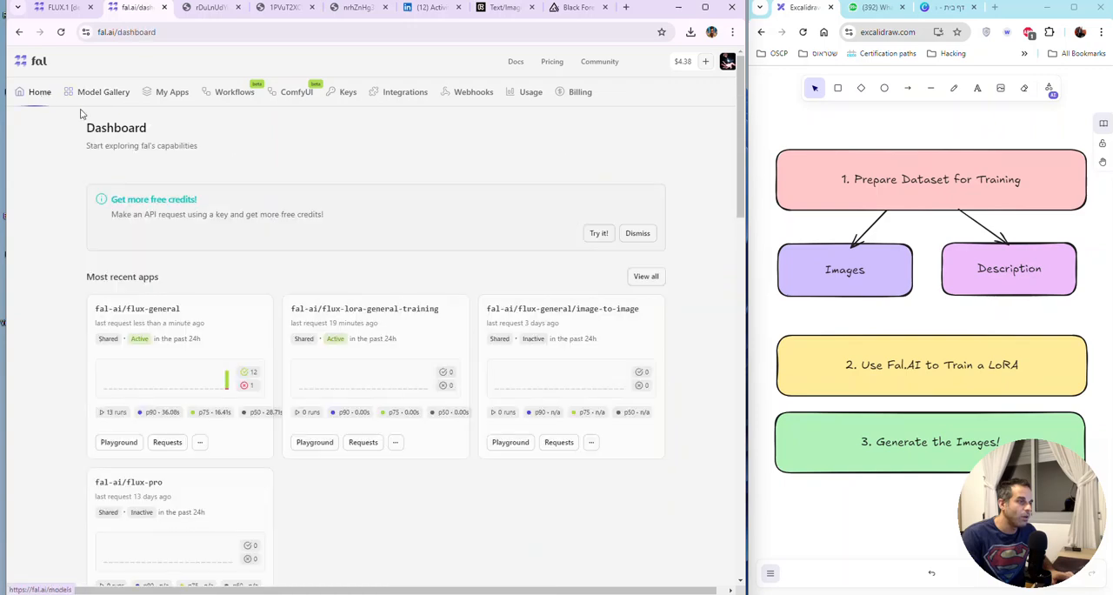
{"action": "scroll", "coordinate": [474, 293], "scroll_direction": "down", "scroll_amount": 1}
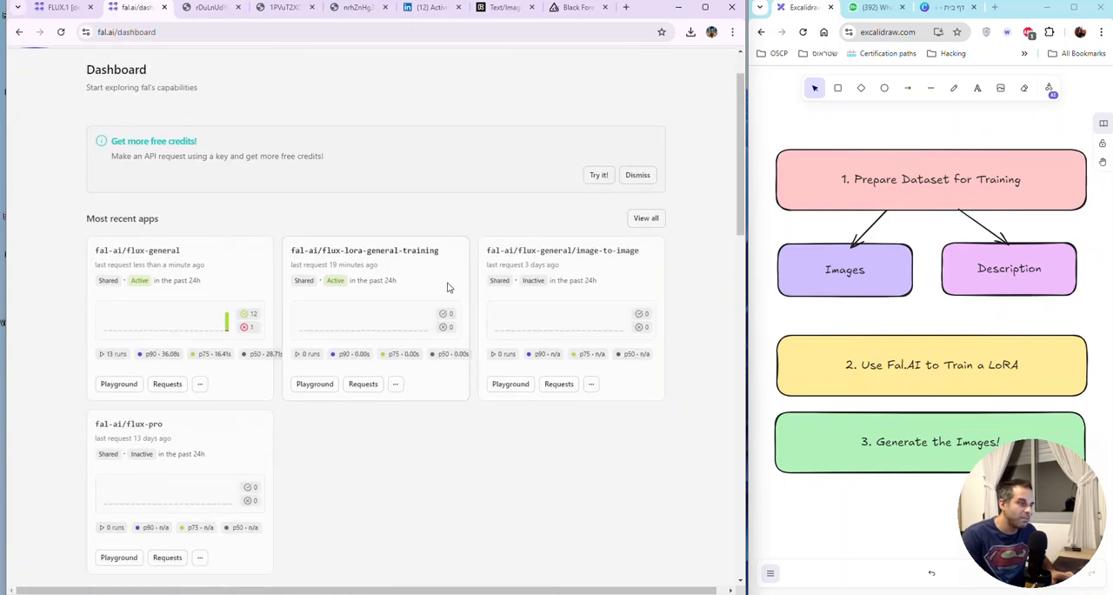
{"action": "left_click", "coordinate": [399, 253]}
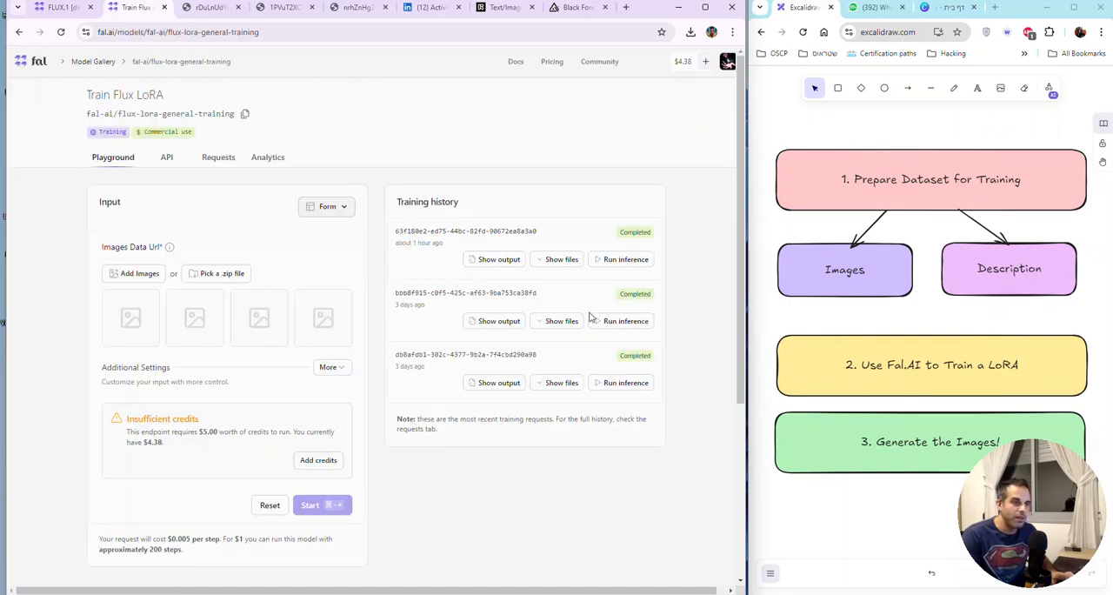
{"action": "left_click", "coordinate": [561, 321]}
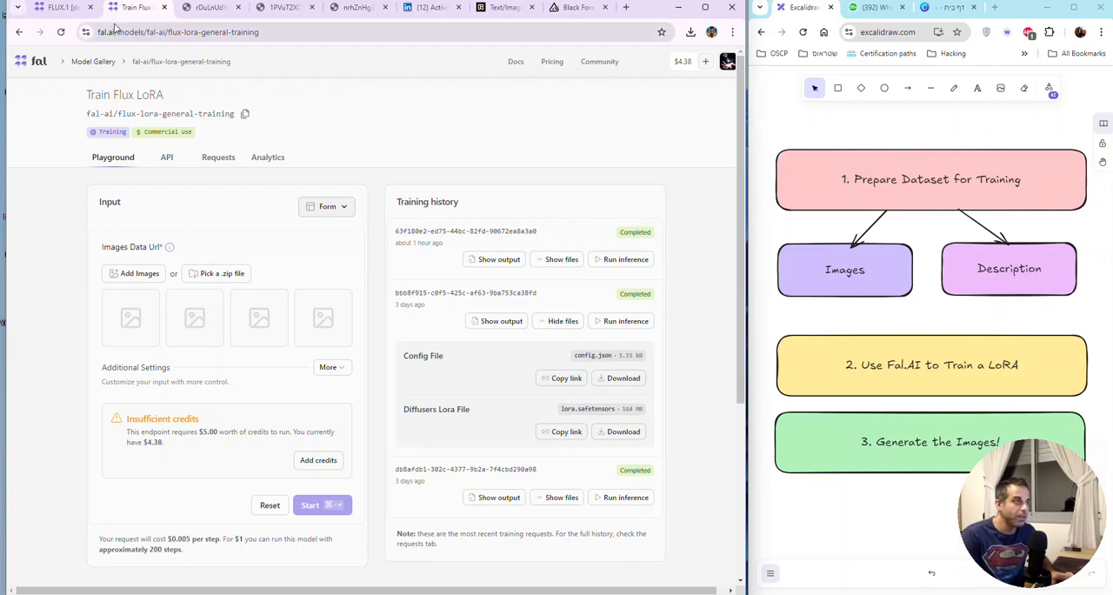
Step: Return to the FLUX.1 playground and add a second LoRA with the copied file link and a scale of 1.8
{"action": "left_click", "coordinate": [68, 9]}
{"action": "scroll", "coordinate": [273, 426], "scroll_direction": "down", "scroll_amount": 2}
{"action": "scroll", "coordinate": [269, 419], "scroll_direction": "down", "scroll_amount": 2}
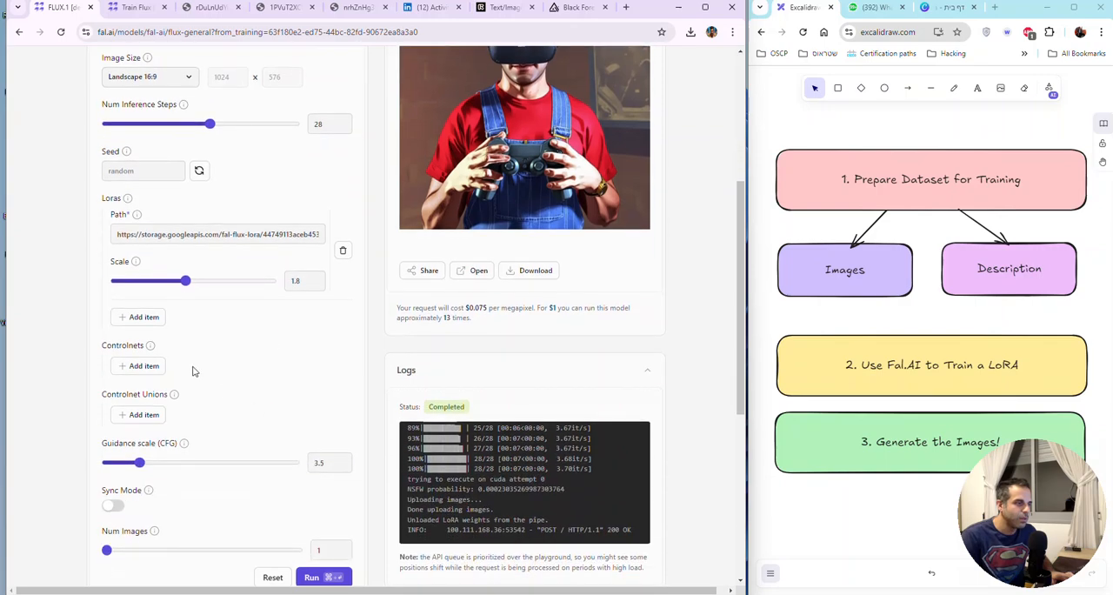
{"action": "left_click", "coordinate": [144, 316]}
{"action": "left_click", "coordinate": [165, 334]}
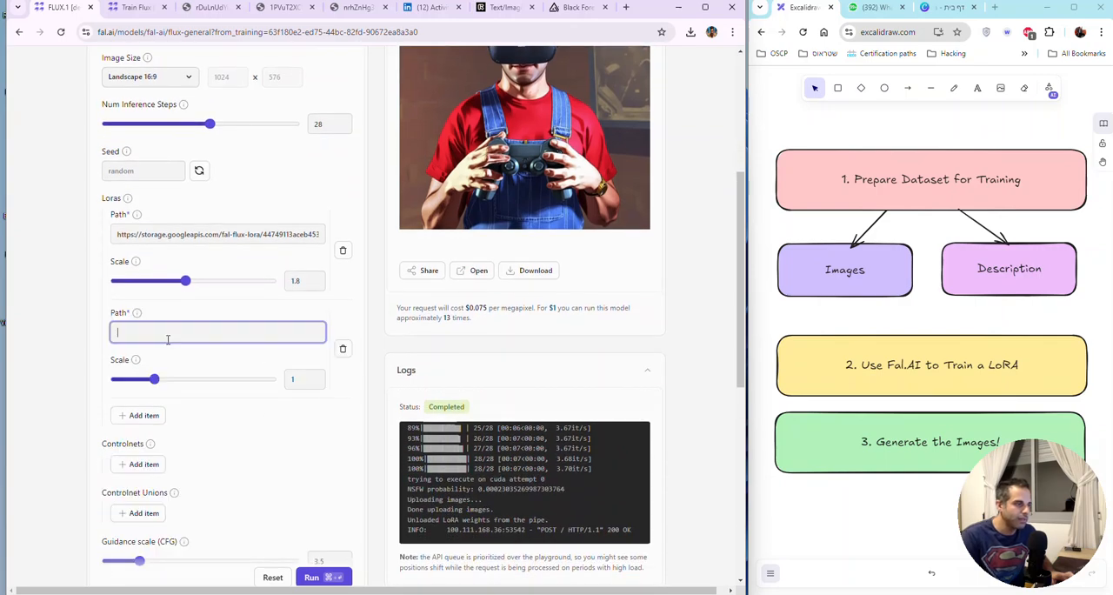
{"action": "key", "text": "ctrl+v"}
{"action": "left_click_drag", "start_coordinate": [155, 379], "coordinate": [187, 381]}
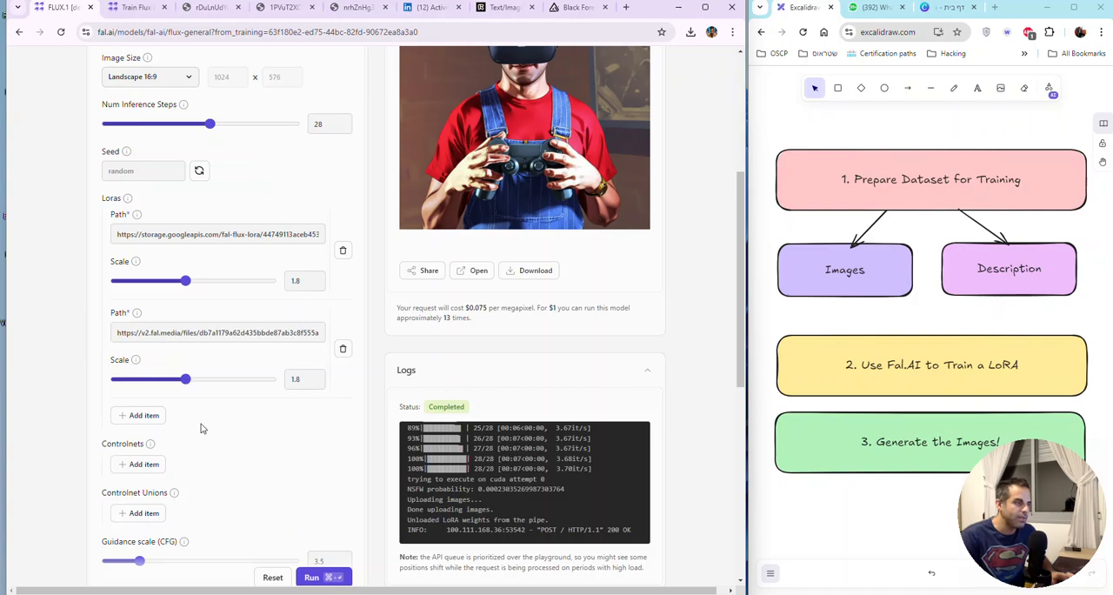
Step: Replace super mario in the prompt with the person's first name, add the VR headset text "FLY HIGH WITH YUV AI", and generate the image
{"action": "scroll", "coordinate": [230, 417], "scroll_direction": "down", "scroll_amount": 3}
{"action": "scroll", "coordinate": [252, 422], "scroll_direction": "up", "scroll_amount": 5}
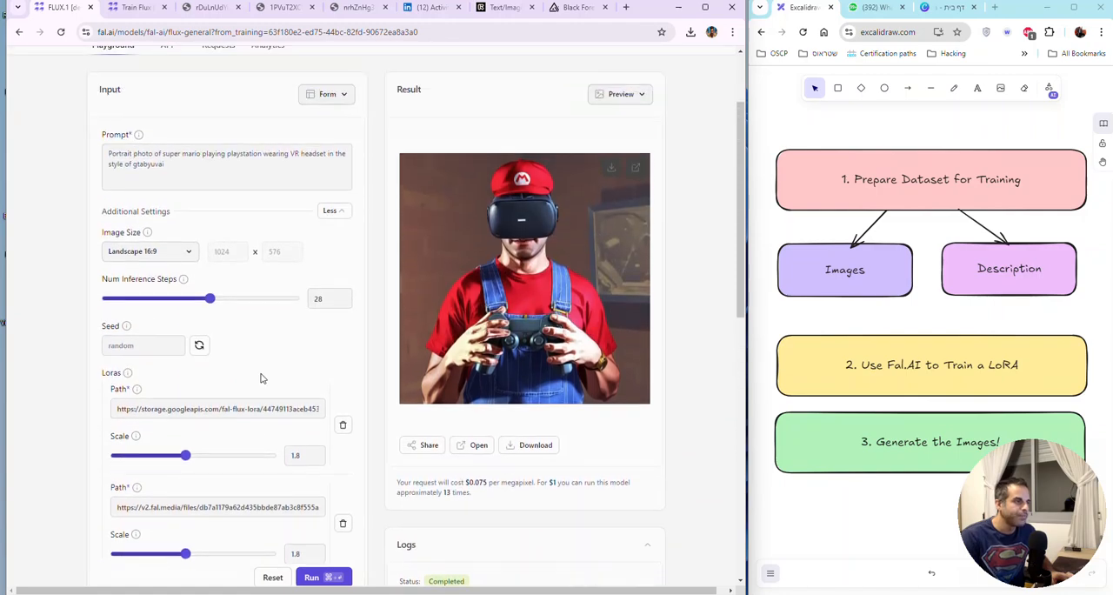
{"action": "scroll", "coordinate": [250, 360], "scroll_direction": "up", "scroll_amount": 1}
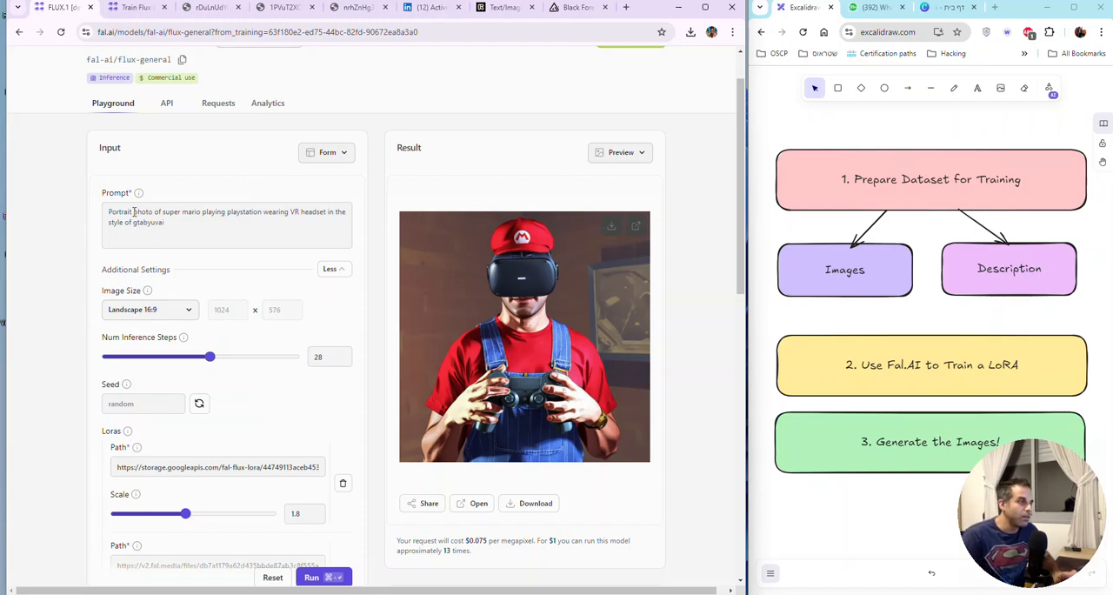
{"action": "left_click_drag", "start_coordinate": [163, 211], "coordinate": [203, 212]}
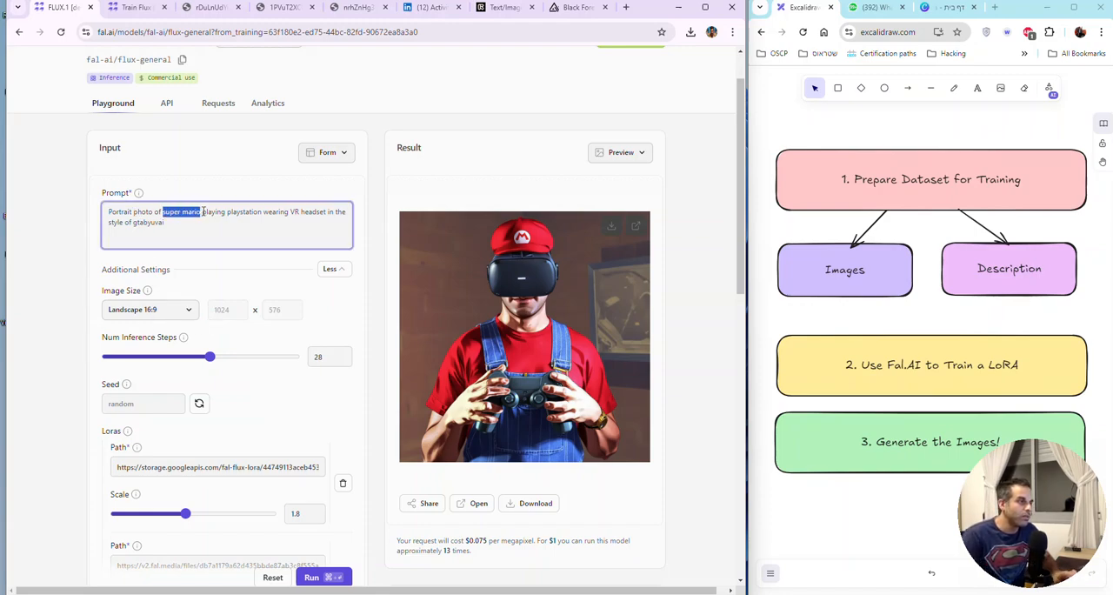
{"action": "type", "text": "Yuval"}
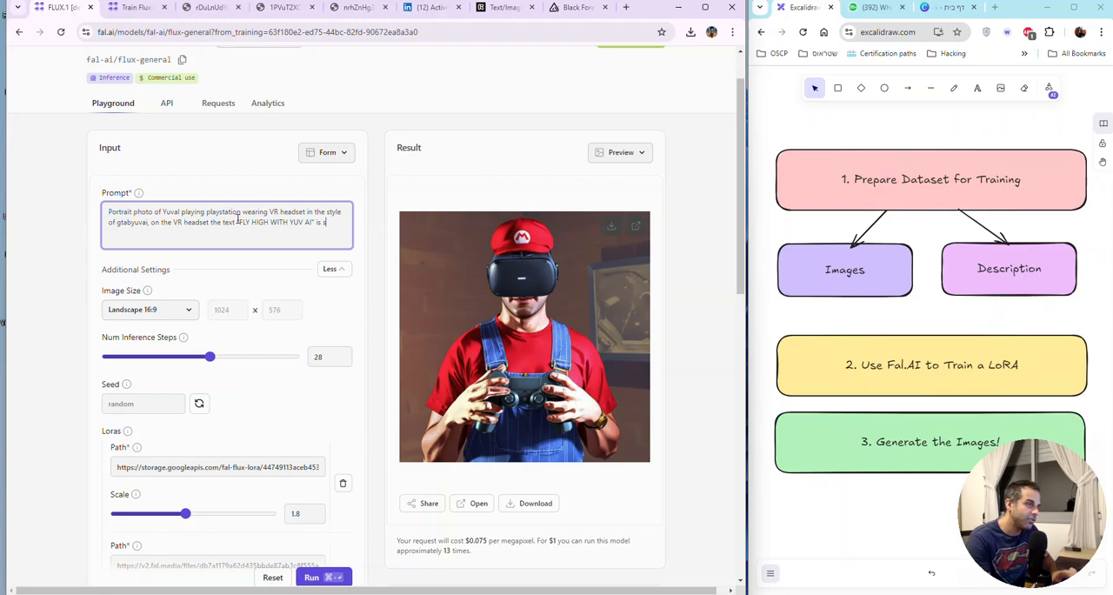
{"action": "type", "text": "howing"}
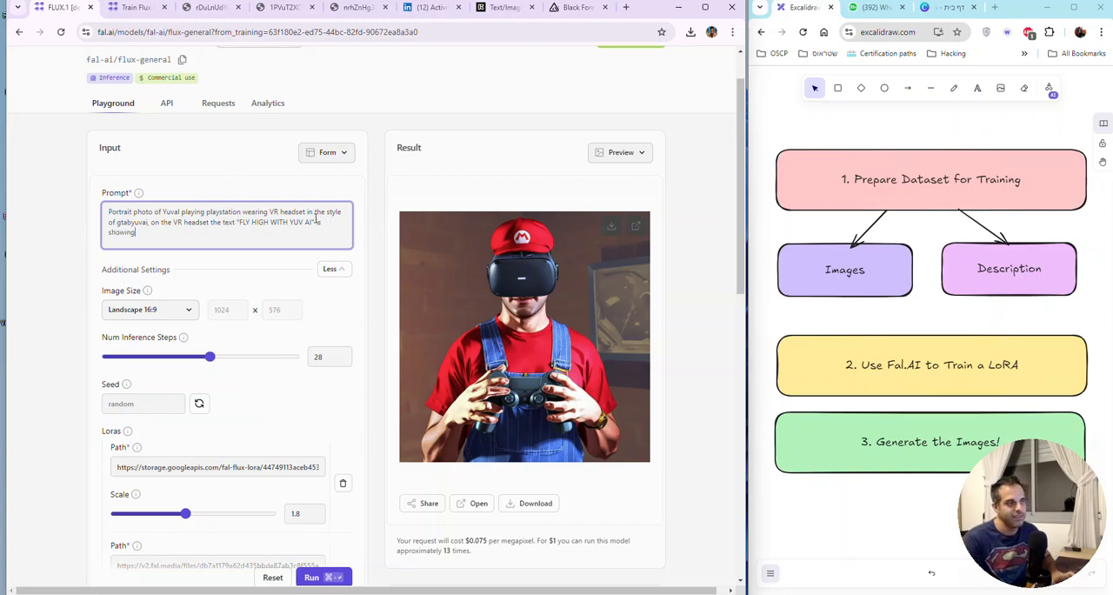
{"action": "key", "text": "ctrl+a"}
{"action": "left_click", "coordinate": [322, 576]}
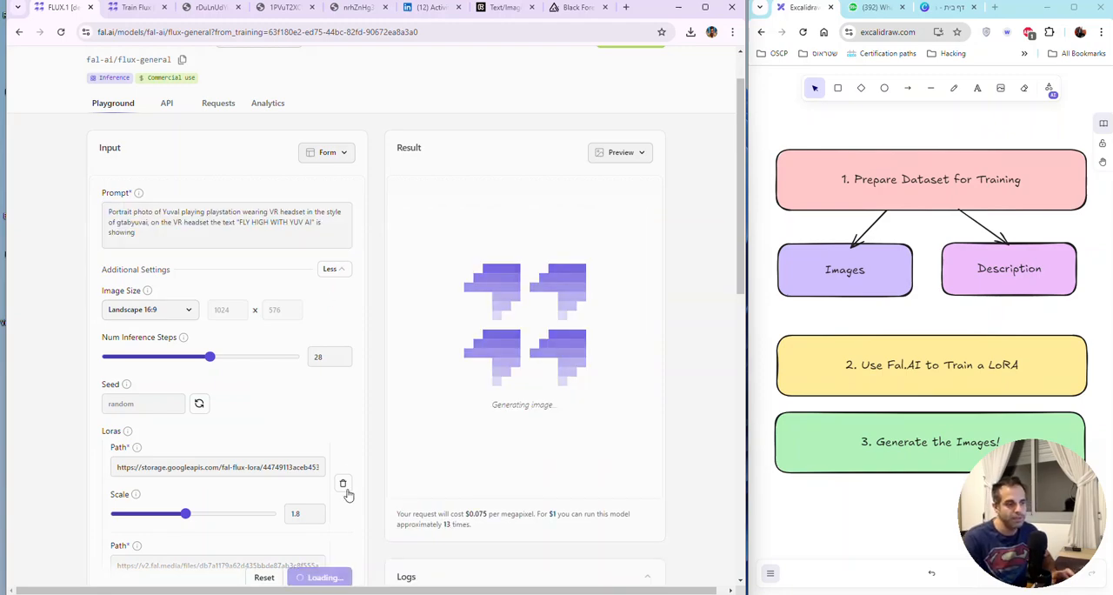
Step: Follow the generation, view the resulting VR headset portrait at full size, and return to the playground
{"action": "scroll", "coordinate": [348, 443], "scroll_direction": "down", "scroll_amount": 2}
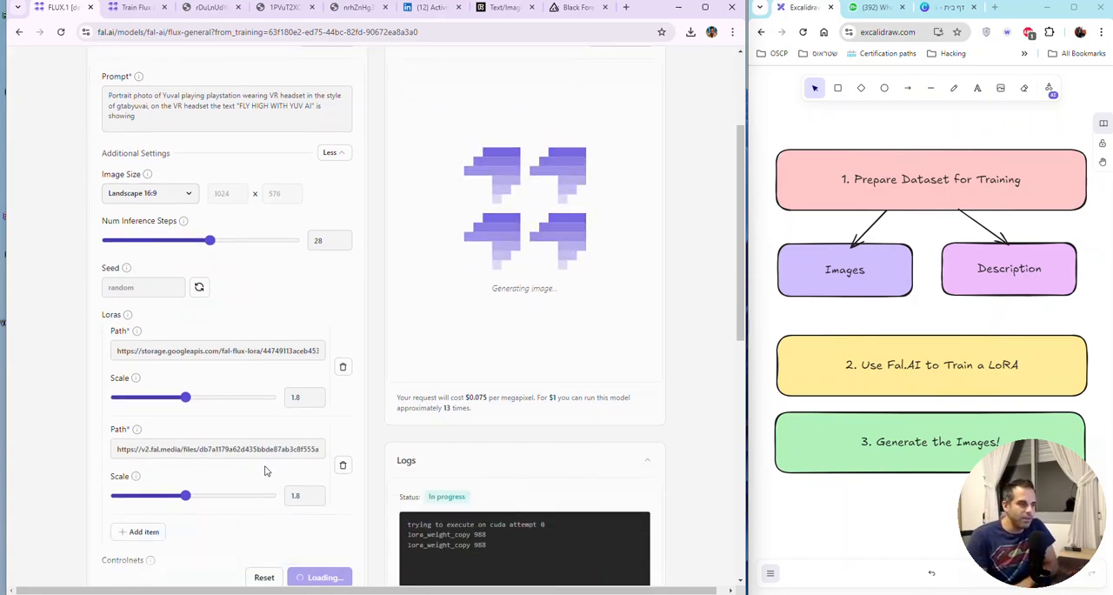
{"action": "scroll", "coordinate": [406, 438], "scroll_direction": "down", "scroll_amount": 2}
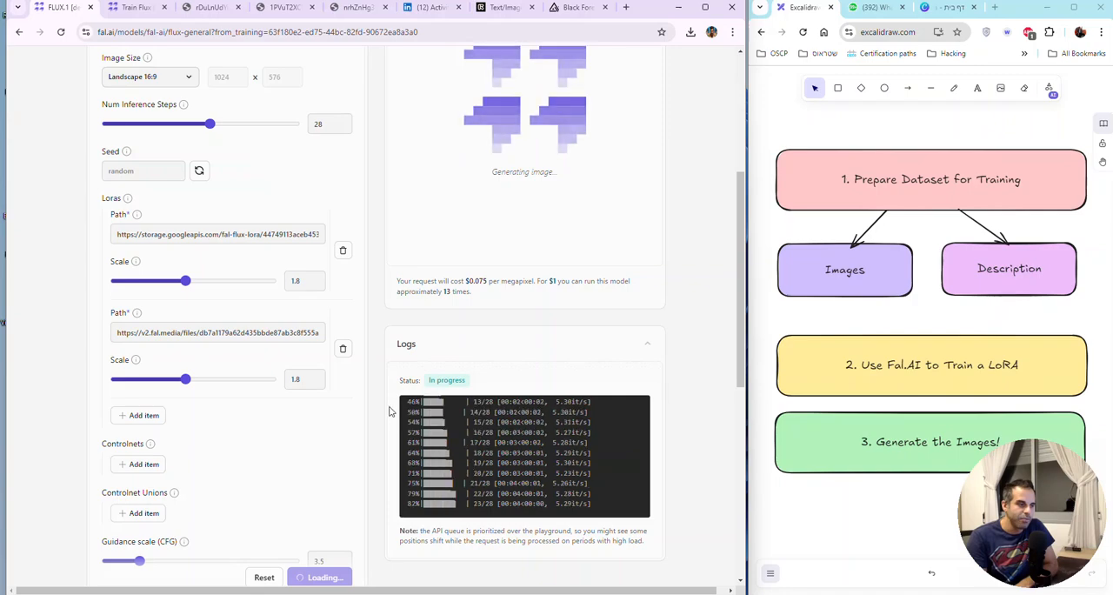
{"action": "scroll", "coordinate": [380, 406], "scroll_direction": "up", "scroll_amount": 2}
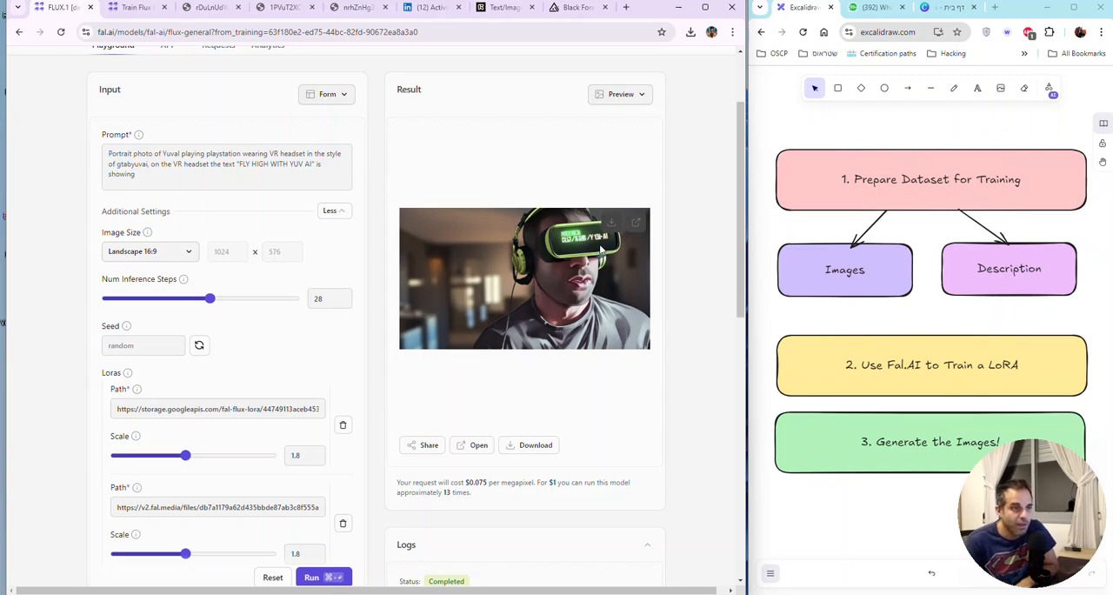
{"action": "left_click", "coordinate": [634, 223]}
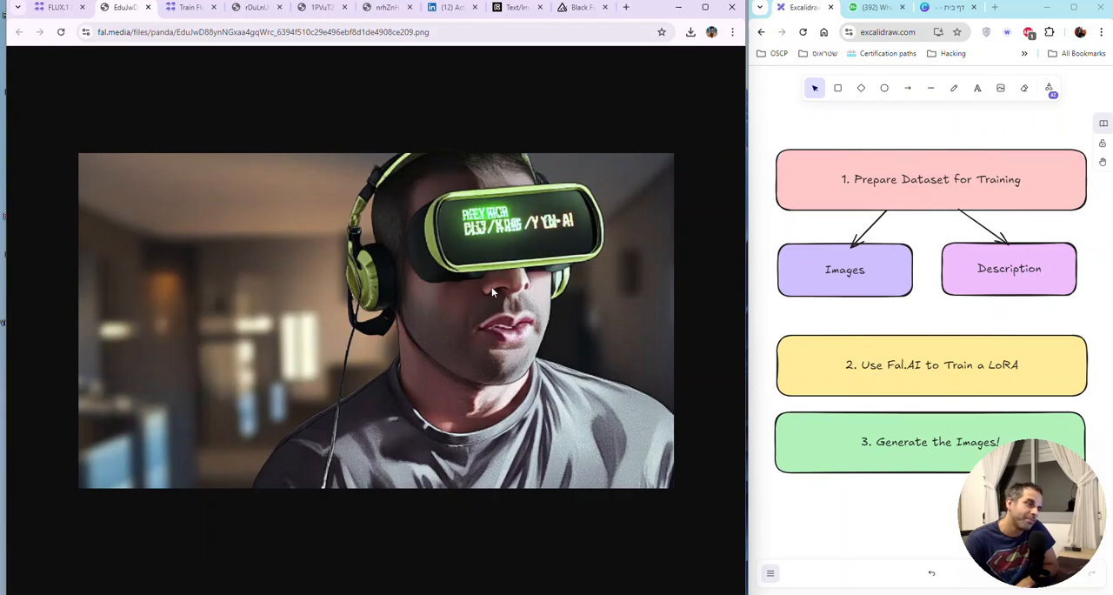
{"action": "left_click", "coordinate": [57, 8]}
Step: Set the guidance scale (CFG) to 12.5 and generate the image again with the same prompt
{"action": "scroll", "coordinate": [322, 321], "scroll_direction": "down", "scroll_amount": 5}
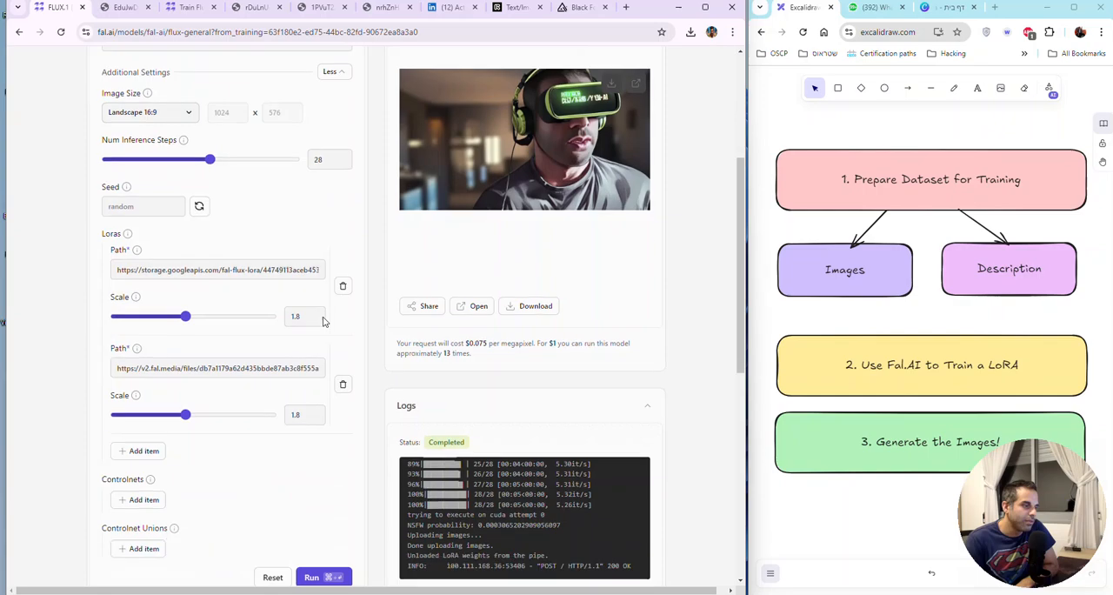
{"action": "scroll", "coordinate": [322, 321], "scroll_direction": "down", "scroll_amount": 2}
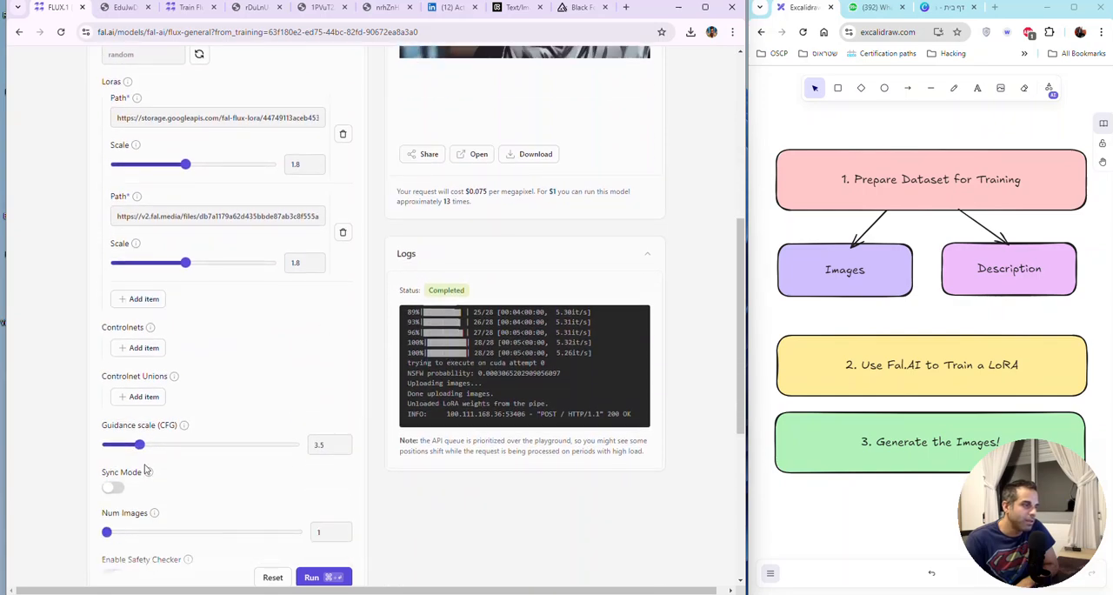
{"action": "scroll", "coordinate": [314, 424], "scroll_direction": "up", "scroll_amount": 2}
{"action": "scroll", "coordinate": [314, 424], "scroll_direction": "up", "scroll_amount": 2}
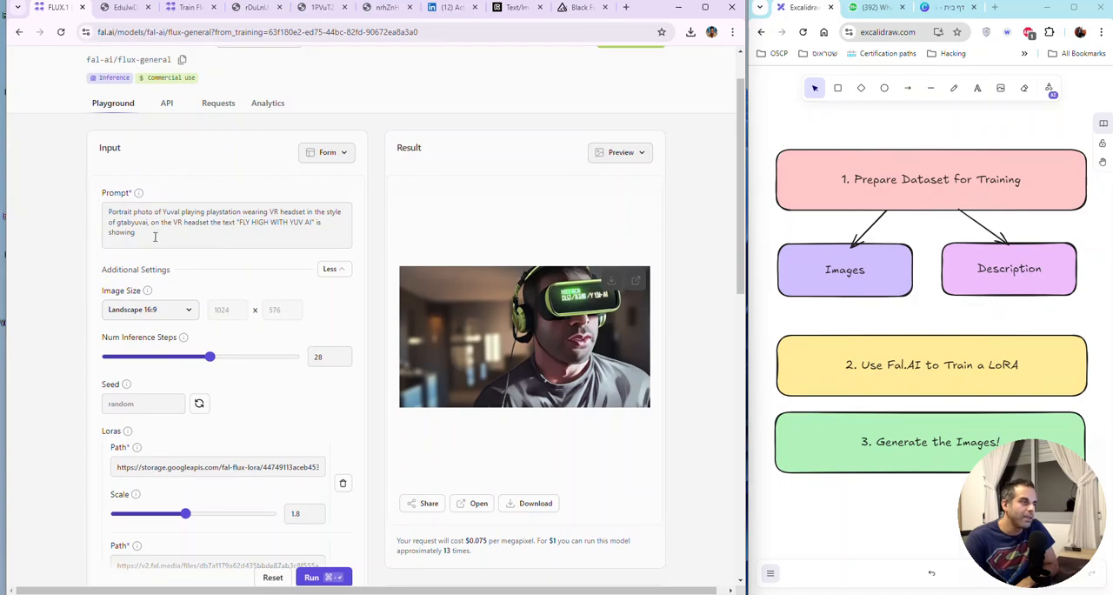
{"action": "left_click_drag", "start_coordinate": [154, 237], "coordinate": [35, 200]}
{"action": "scroll", "coordinate": [109, 287], "scroll_direction": "down", "scroll_amount": 3}
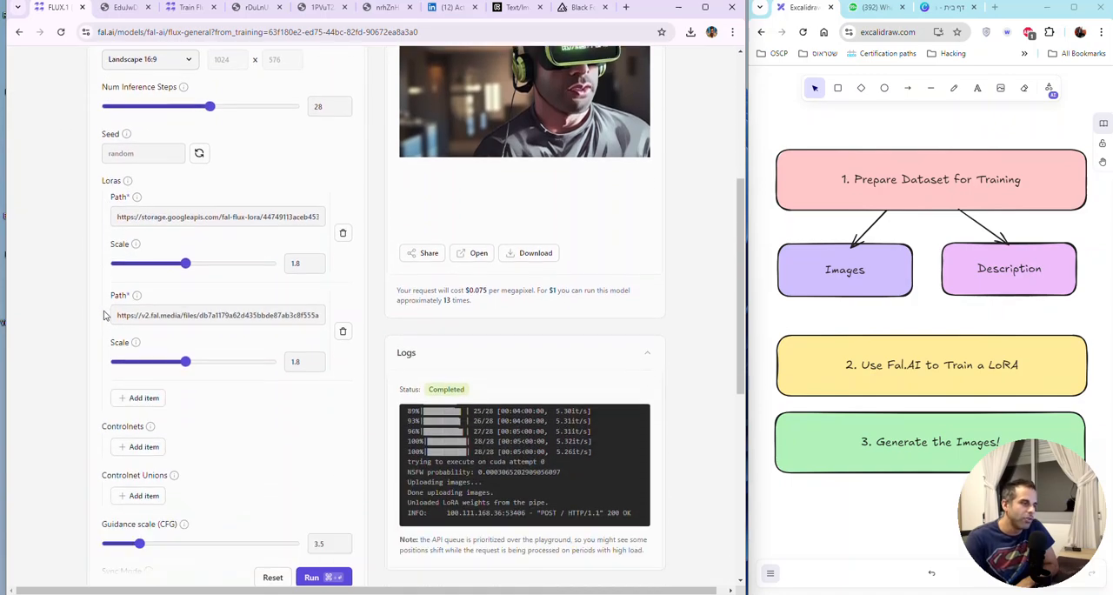
{"action": "scroll", "coordinate": [105, 315], "scroll_direction": "down", "scroll_amount": 1}
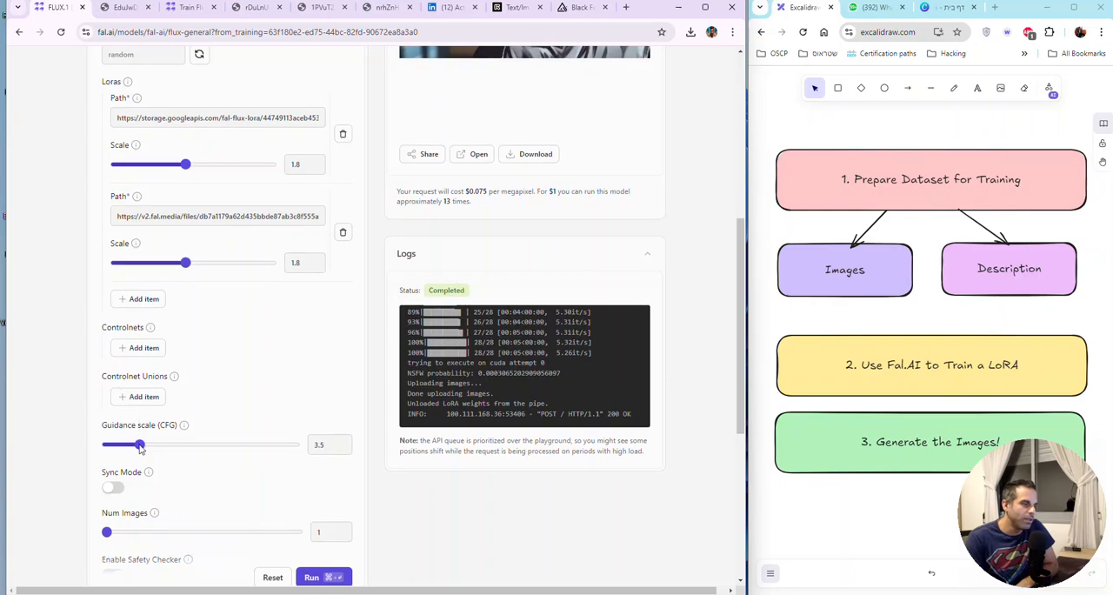
{"action": "left_click_drag", "start_coordinate": [140, 446], "coordinate": [223, 446]}
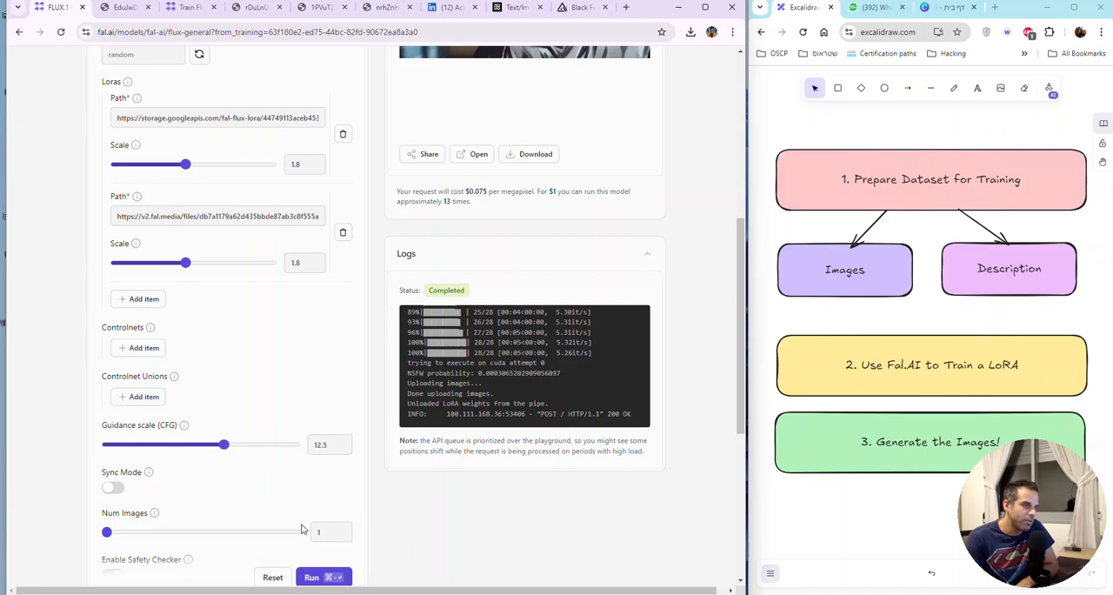
{"action": "left_click", "coordinate": [319, 578]}
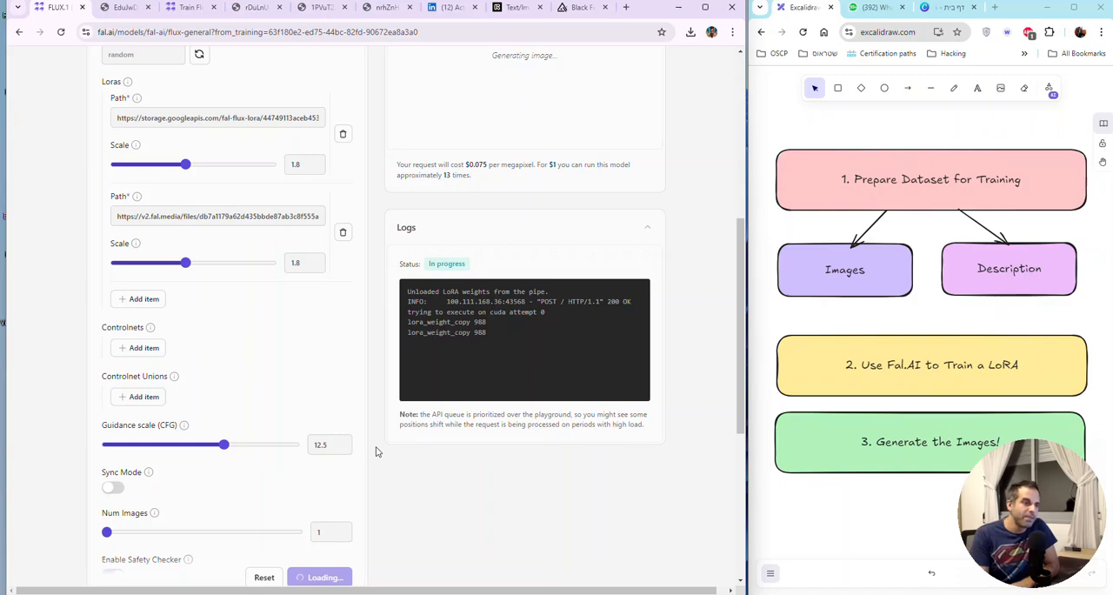
Step: Follow the second generation, examine its image at full size, and go back to the playground
{"action": "scroll", "coordinate": [375, 452], "scroll_direction": "down", "scroll_amount": 3}
{"action": "scroll", "coordinate": [376, 451], "scroll_direction": "up", "scroll_amount": 4}
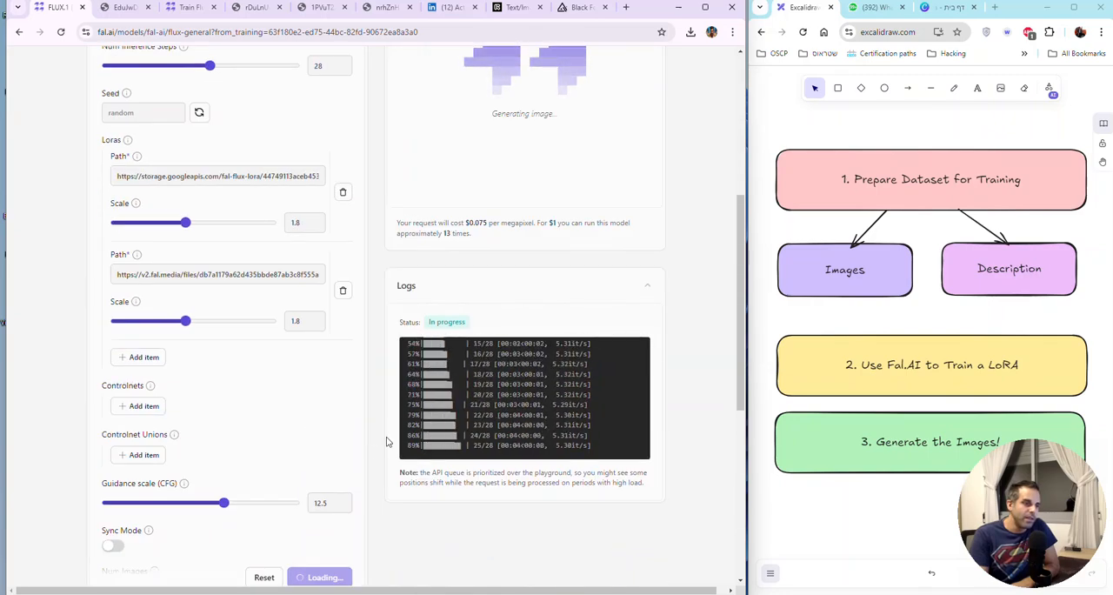
{"action": "scroll", "coordinate": [387, 442], "scroll_direction": "up", "scroll_amount": 3}
{"action": "scroll", "coordinate": [387, 442], "scroll_direction": "up", "scroll_amount": 1}
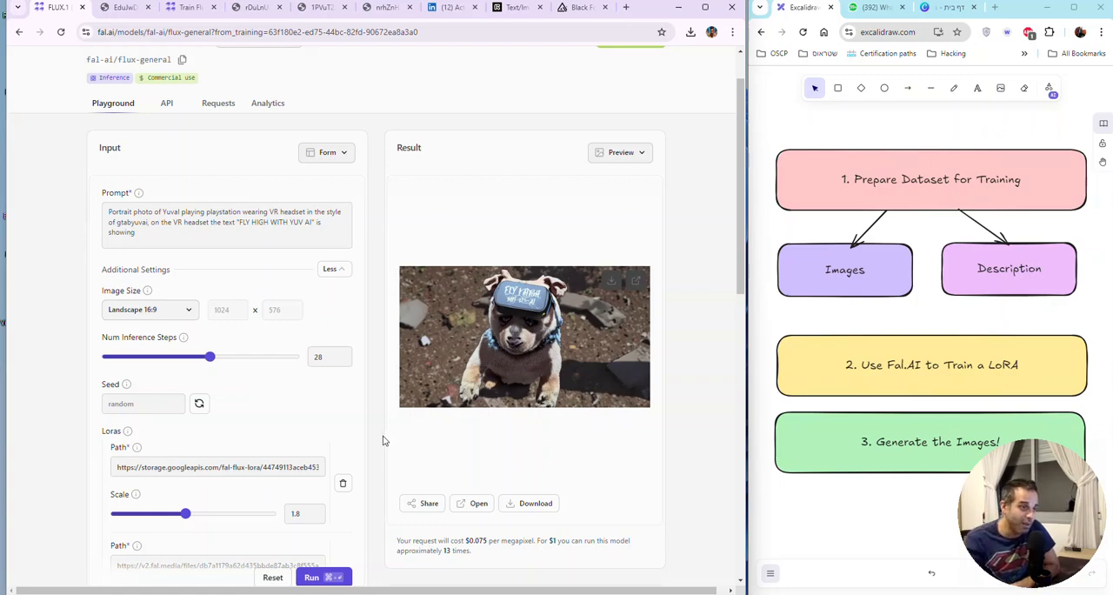
{"action": "left_click", "coordinate": [631, 281]}
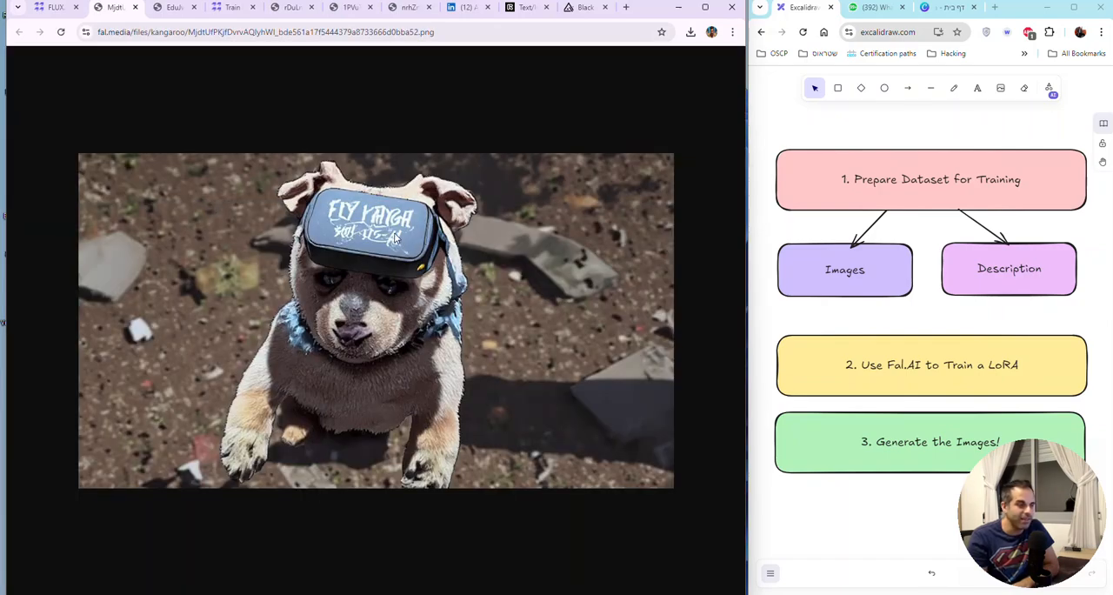
{"action": "left_click", "coordinate": [54, 8]}
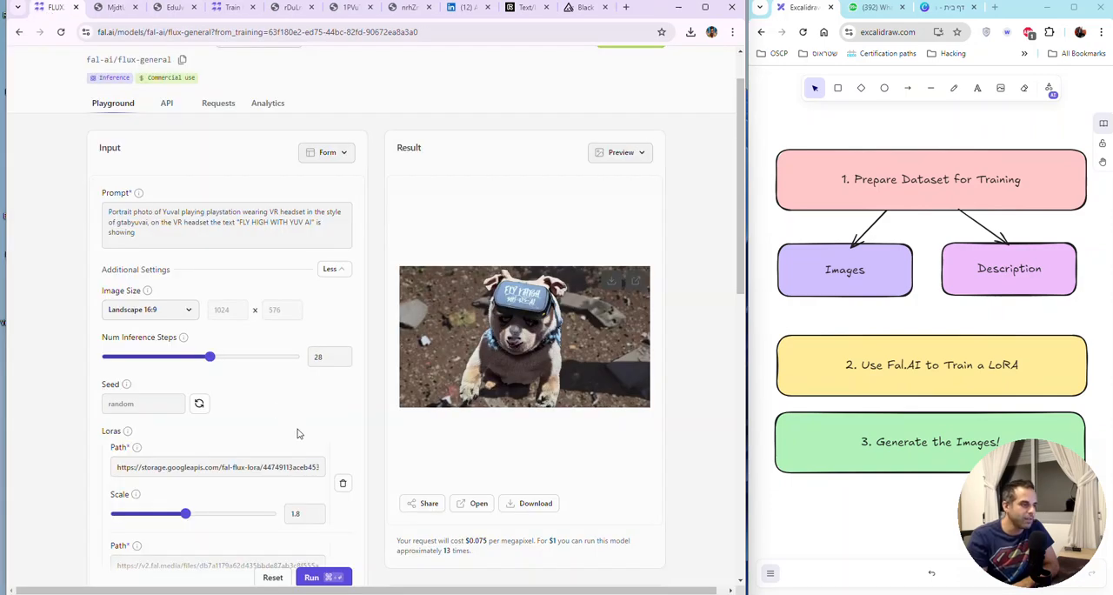
Step: Lower the guidance scale (CFG) to 4.5
{"action": "scroll", "coordinate": [321, 429], "scroll_direction": "down", "scroll_amount": 2}
{"action": "scroll", "coordinate": [324, 425], "scroll_direction": "down", "scroll_amount": 2}
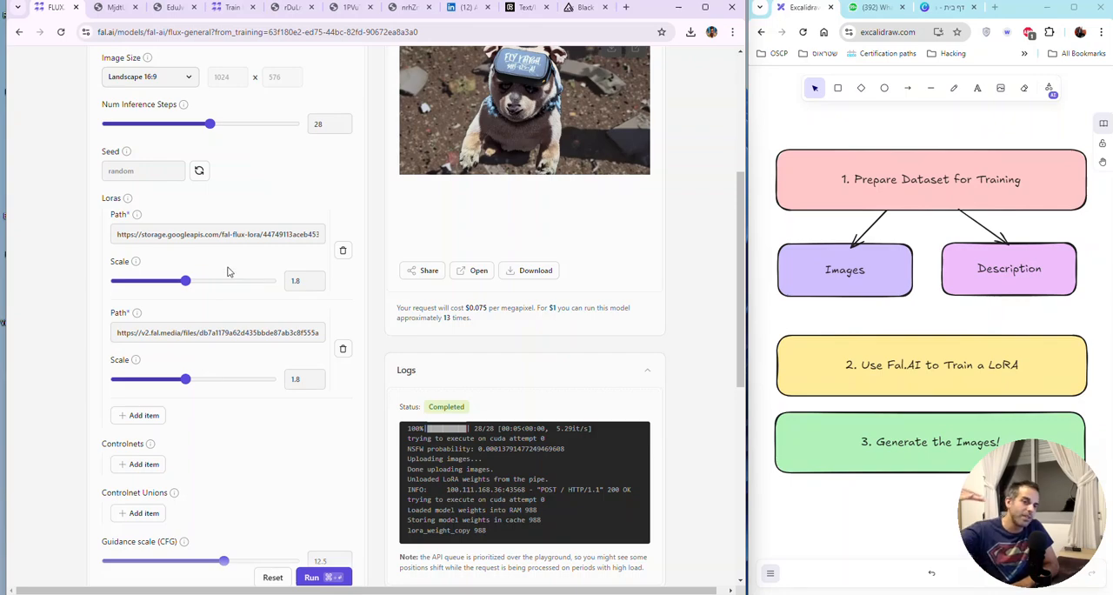
{"action": "scroll", "coordinate": [340, 509], "scroll_direction": "down", "scroll_amount": 1}
{"action": "scroll", "coordinate": [340, 509], "scroll_direction": "down", "scroll_amount": 2}
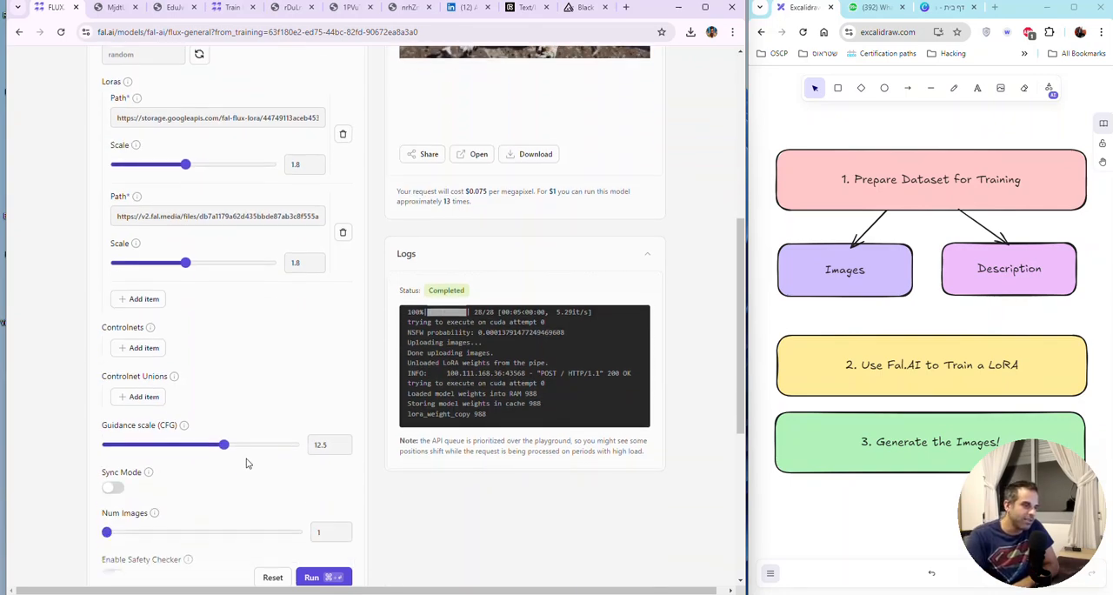
{"action": "left_click_drag", "start_coordinate": [225, 445], "coordinate": [148, 442]}
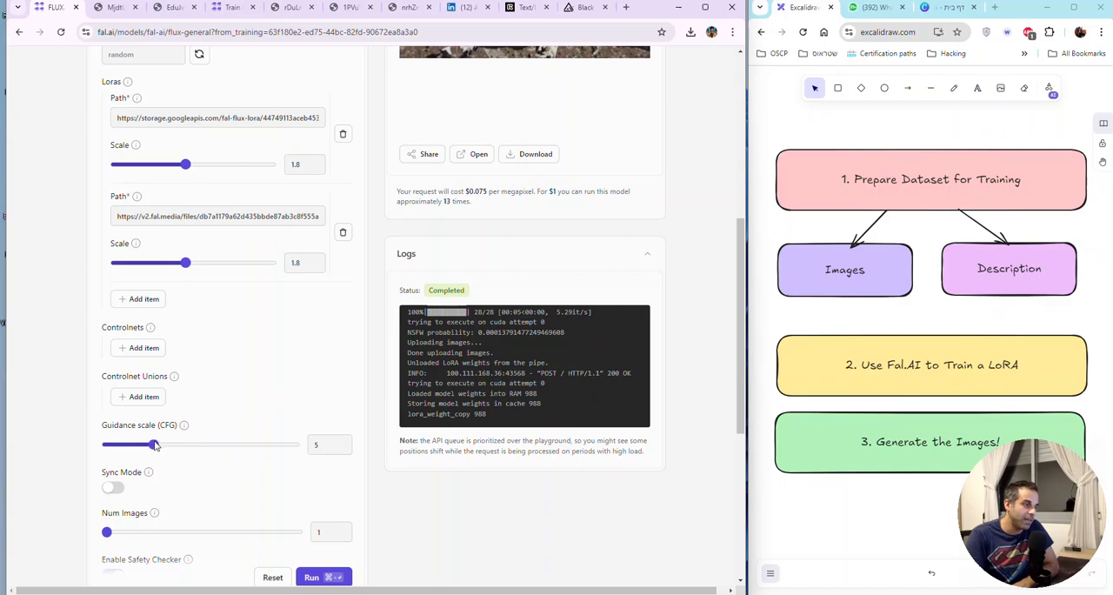
{"action": "scroll", "coordinate": [338, 388], "scroll_direction": "down", "scroll_amount": 1}
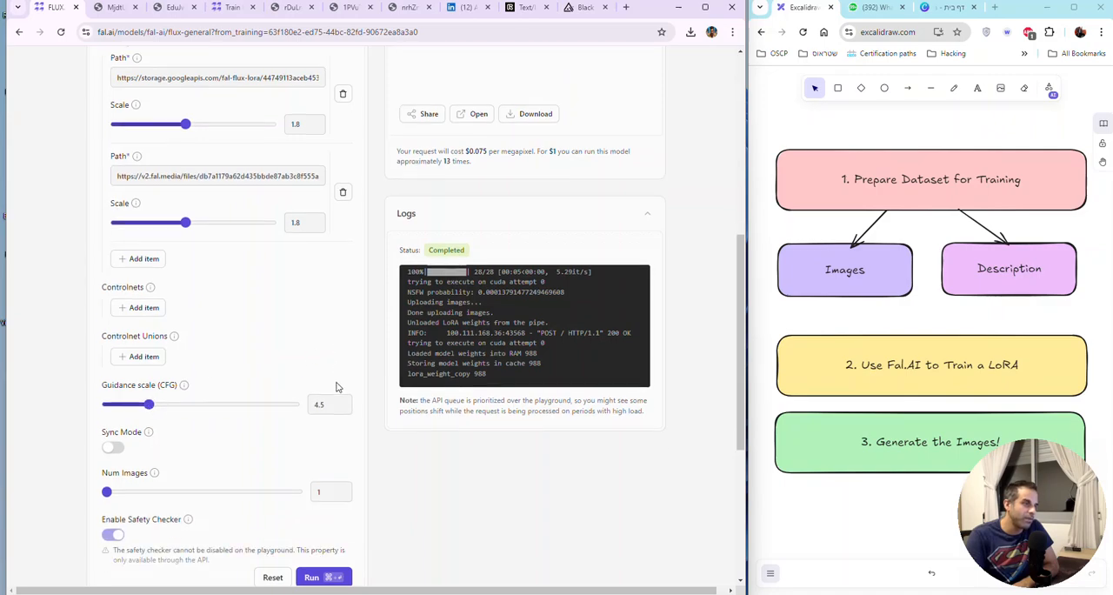
Step: Set the second LoRA's scale to 1.5 and the first LoRA's scale to 2
{"action": "scroll", "coordinate": [338, 387], "scroll_direction": "up", "scroll_amount": 1}
{"action": "scroll", "coordinate": [339, 388], "scroll_direction": "up", "scroll_amount": 2}
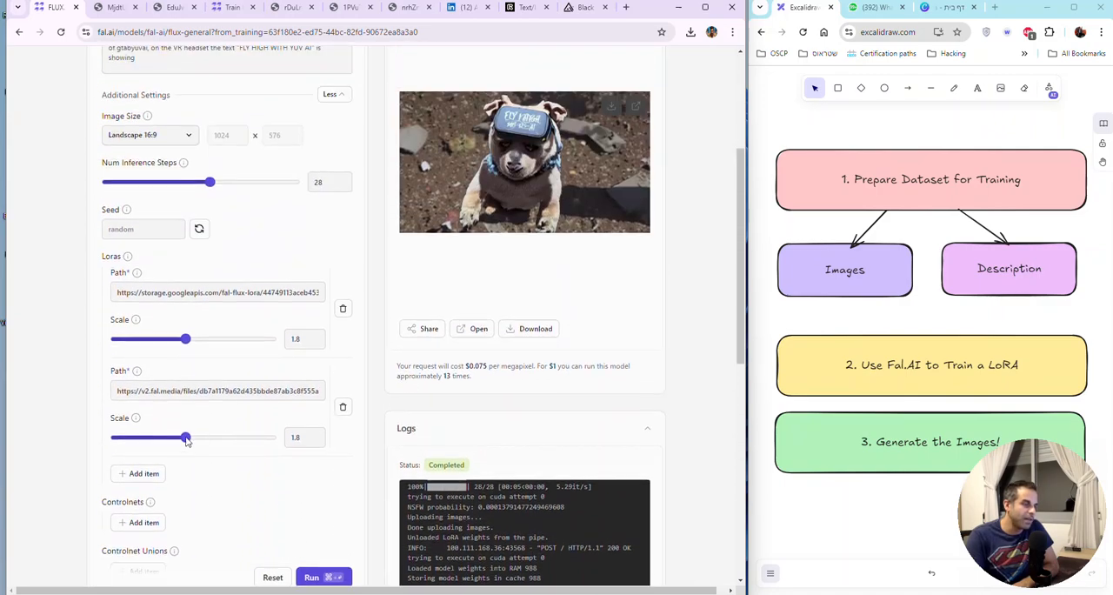
{"action": "left_click_drag", "start_coordinate": [186, 438], "coordinate": [174, 436]}
{"action": "scroll", "coordinate": [250, 449], "scroll_direction": "down", "scroll_amount": 1}
{"action": "left_click_drag", "start_coordinate": [186, 281], "coordinate": [194, 283]}
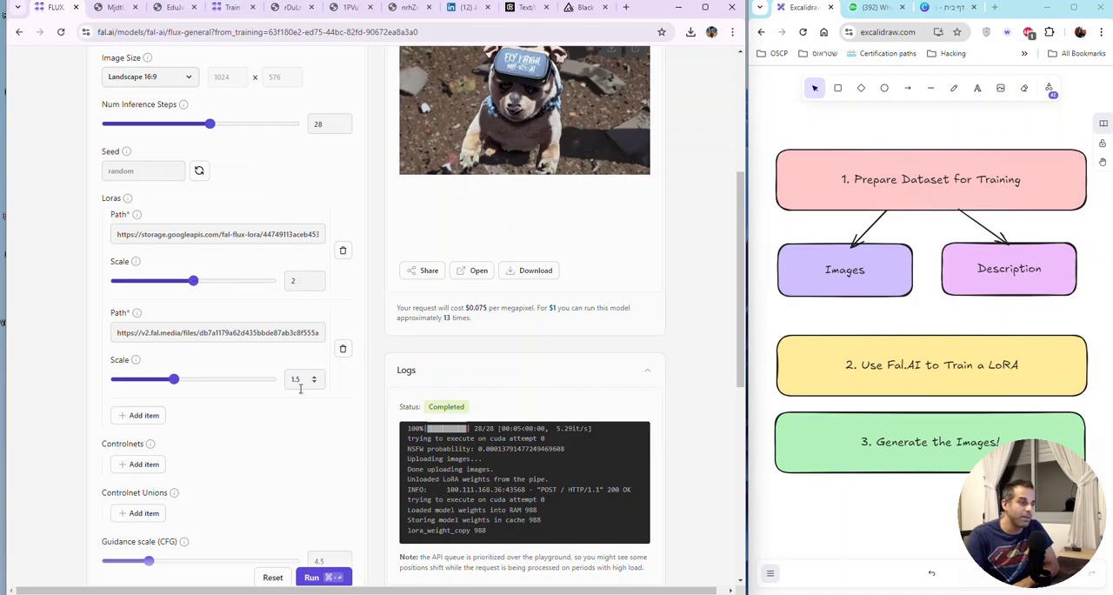
Step: Generate the image with the new LoRA scales, view the result at full size, and return to the playground
{"action": "left_click", "coordinate": [335, 576]}
{"action": "scroll", "coordinate": [384, 400], "scroll_direction": "down", "scroll_amount": 3}
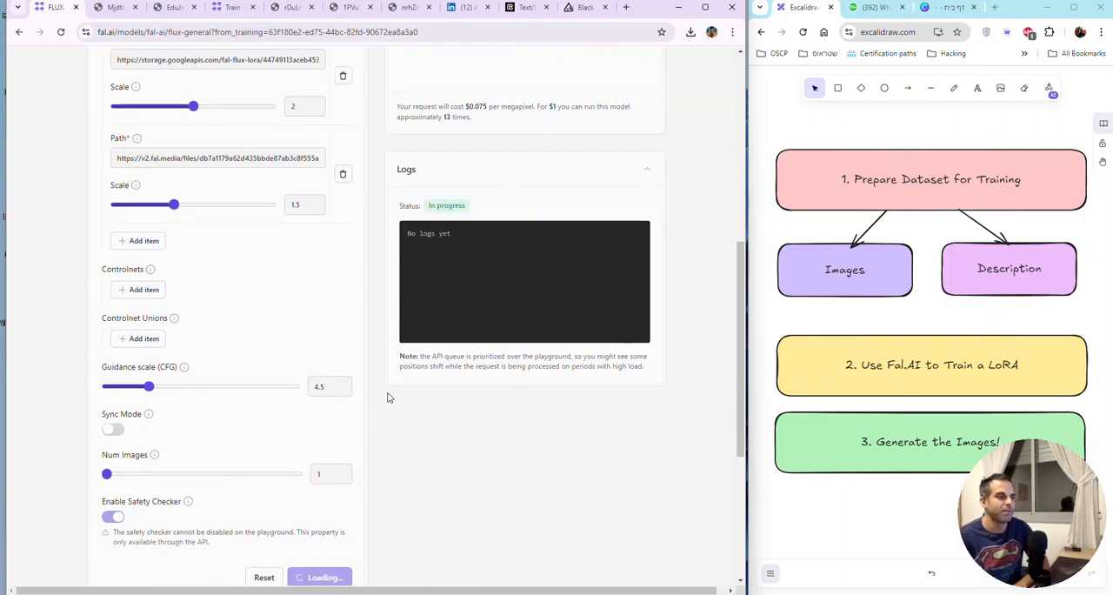
{"action": "scroll", "coordinate": [388, 400], "scroll_direction": "up", "scroll_amount": 5}
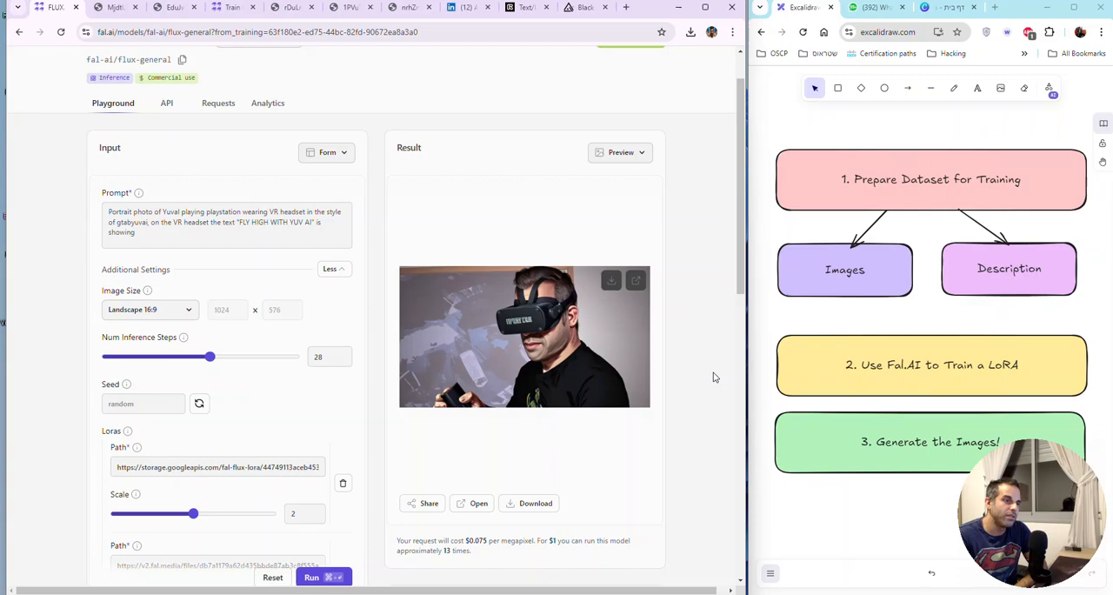
{"action": "left_click", "coordinate": [636, 279]}
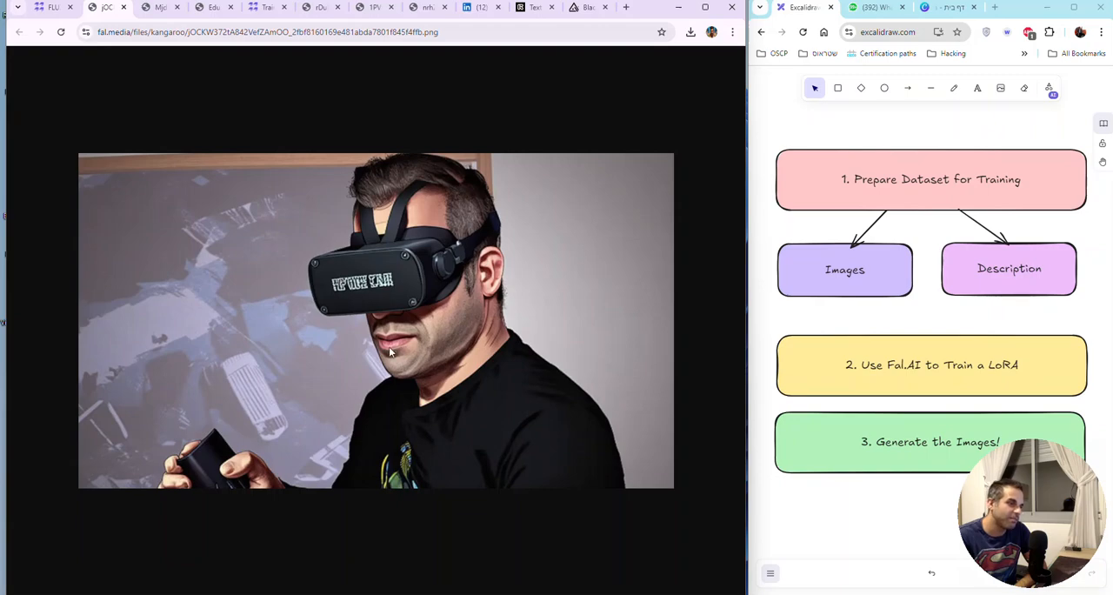
{"action": "left_click", "coordinate": [48, 7]}
Step: Replace the PlayStation and VR headset parts of the prompt with "behind him there is a sign with the text "Train LORA ON FLUX USING FAL AI""
{"action": "left_click", "coordinate": [190, 221]}
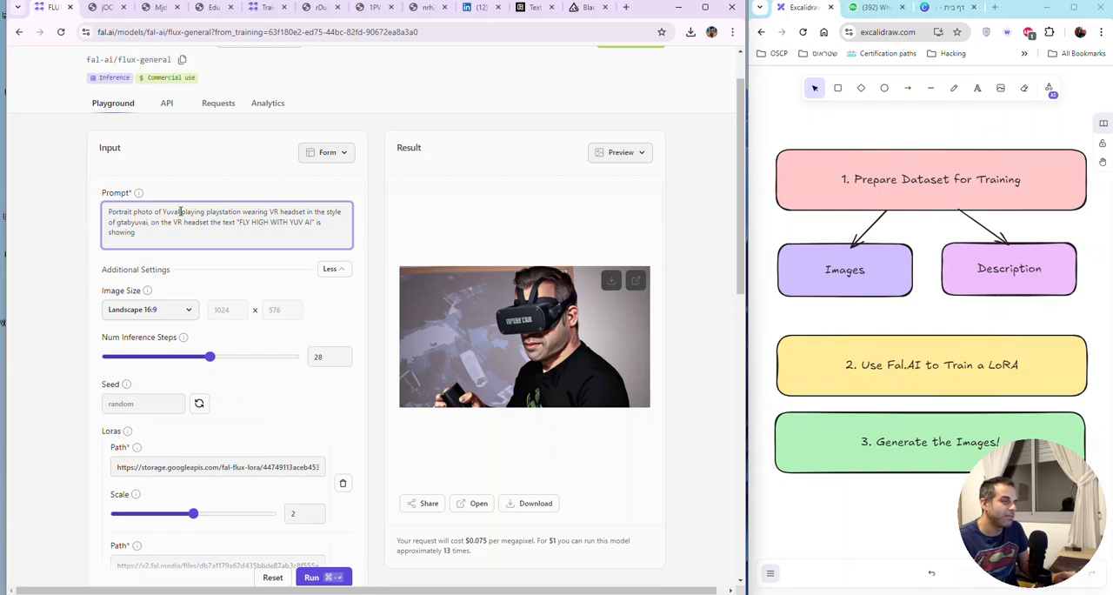
{"action": "left_click_drag", "start_coordinate": [181, 211], "coordinate": [307, 211]}
{"action": "key", "text": "BackSpace"}
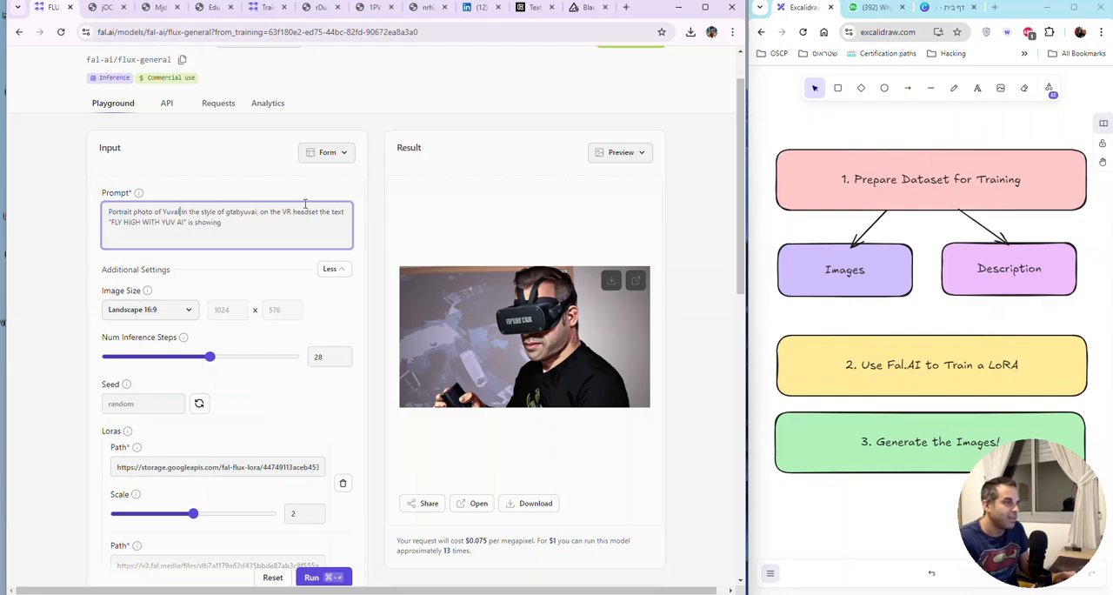
{"action": "left_click", "coordinate": [260, 212]}
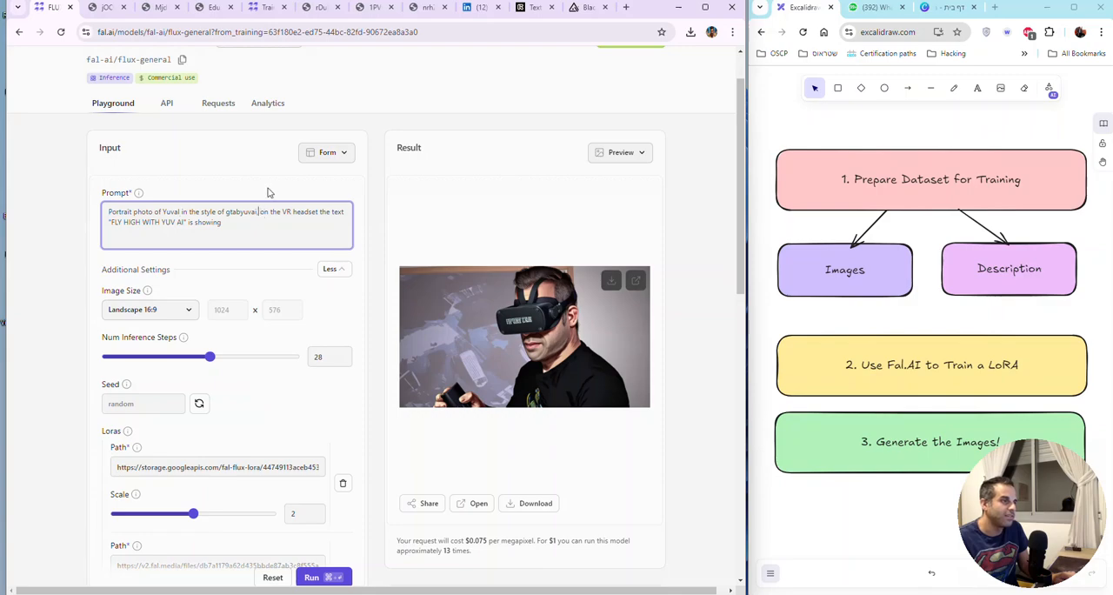
{"action": "key", "text": "shift+End"}
{"action": "key", "text": "shift+Down"}
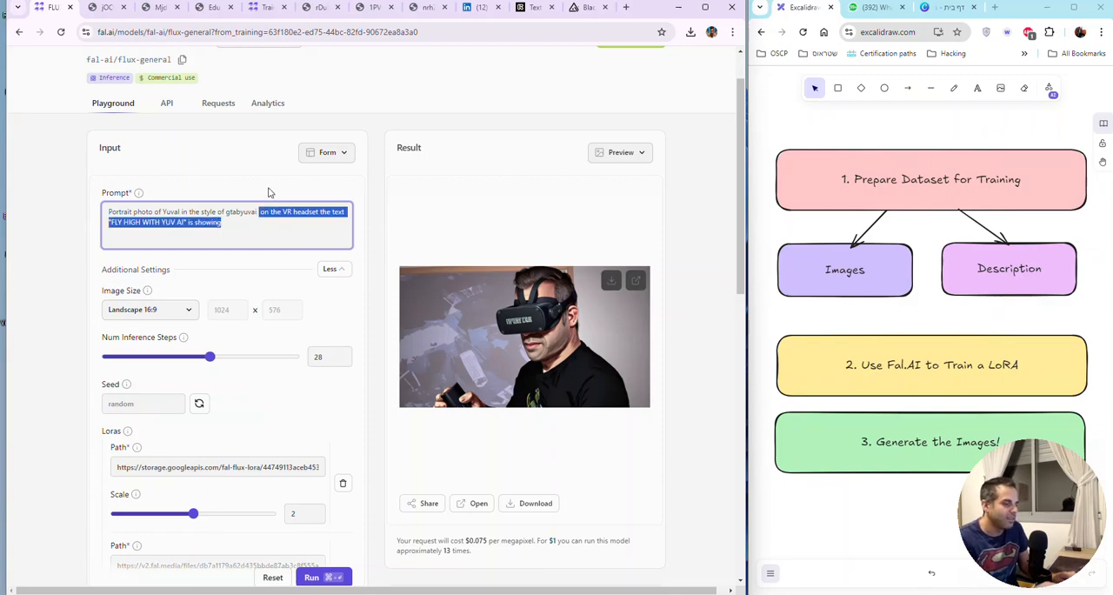
{"action": "key", "text": "BackSpace"}
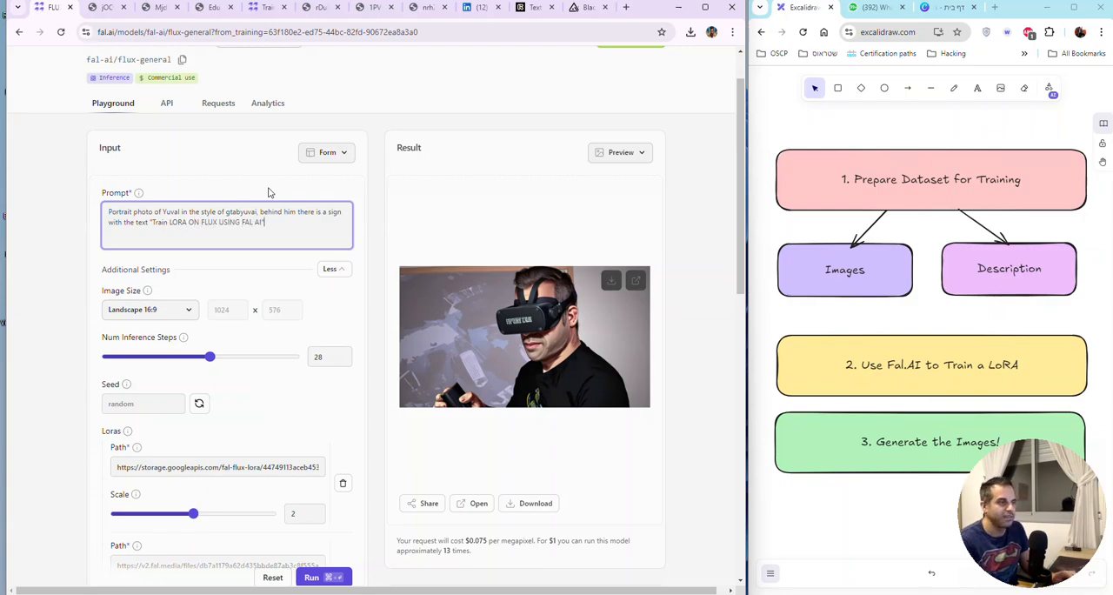
Step: Generate an image from the revised sign prompt, examine it at full size, and go back to the playground
{"action": "left_click", "coordinate": [322, 577]}
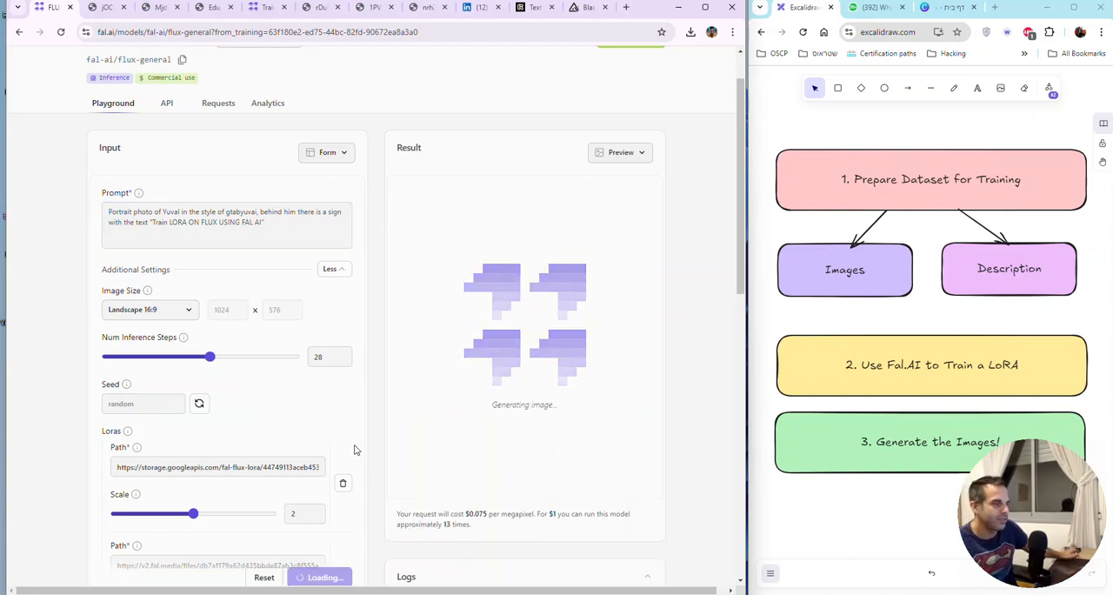
{"action": "scroll", "coordinate": [353, 449], "scroll_direction": "up", "scroll_amount": 1}
{"action": "scroll", "coordinate": [354, 447], "scroll_direction": "down", "scroll_amount": 3}
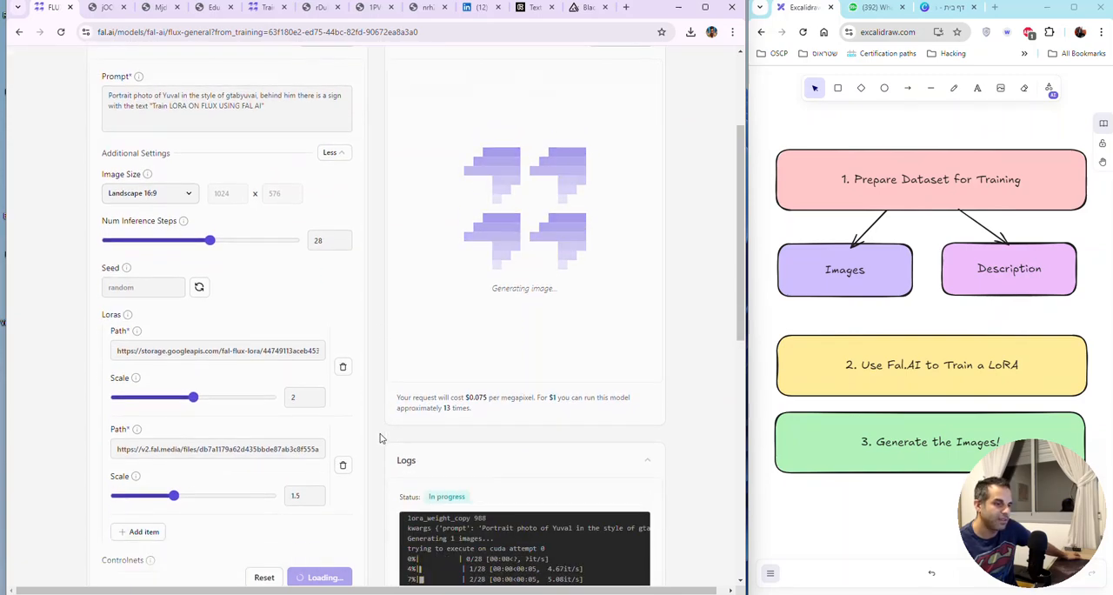
{"action": "scroll", "coordinate": [380, 438], "scroll_direction": "down", "scroll_amount": 3}
{"action": "scroll", "coordinate": [379, 438], "scroll_direction": "up", "scroll_amount": 4}
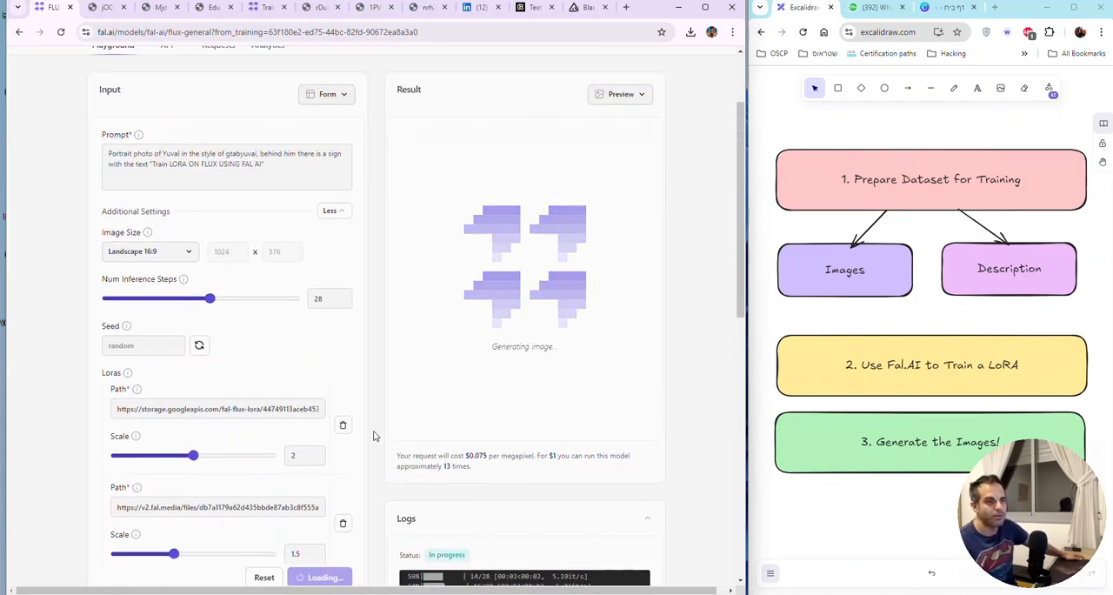
{"action": "scroll", "coordinate": [375, 427], "scroll_direction": "down", "scroll_amount": 1}
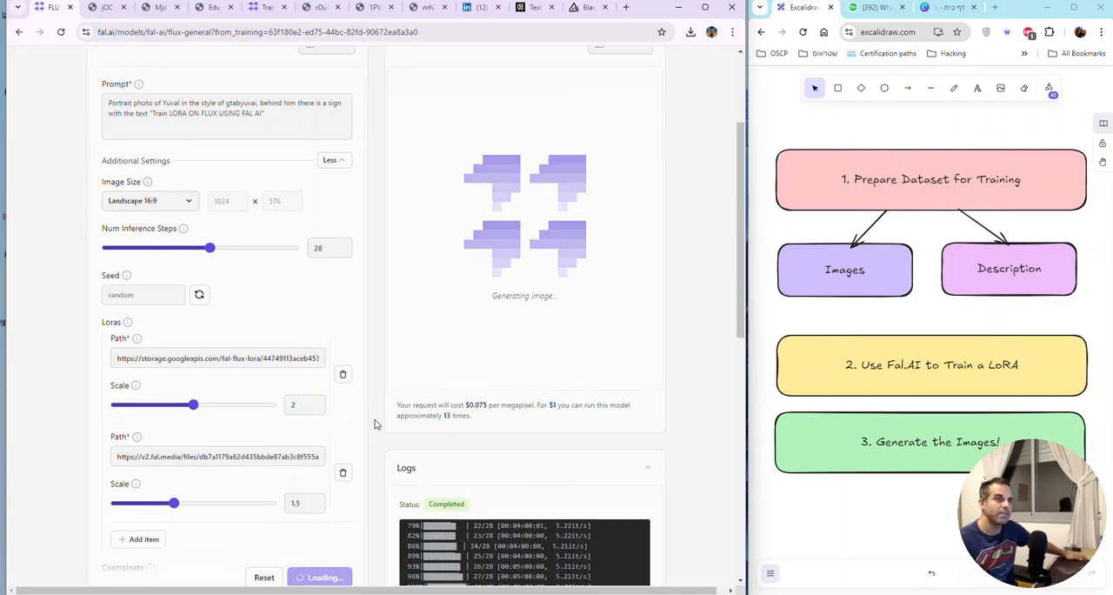
{"action": "scroll", "coordinate": [375, 424], "scroll_direction": "up", "scroll_amount": 2}
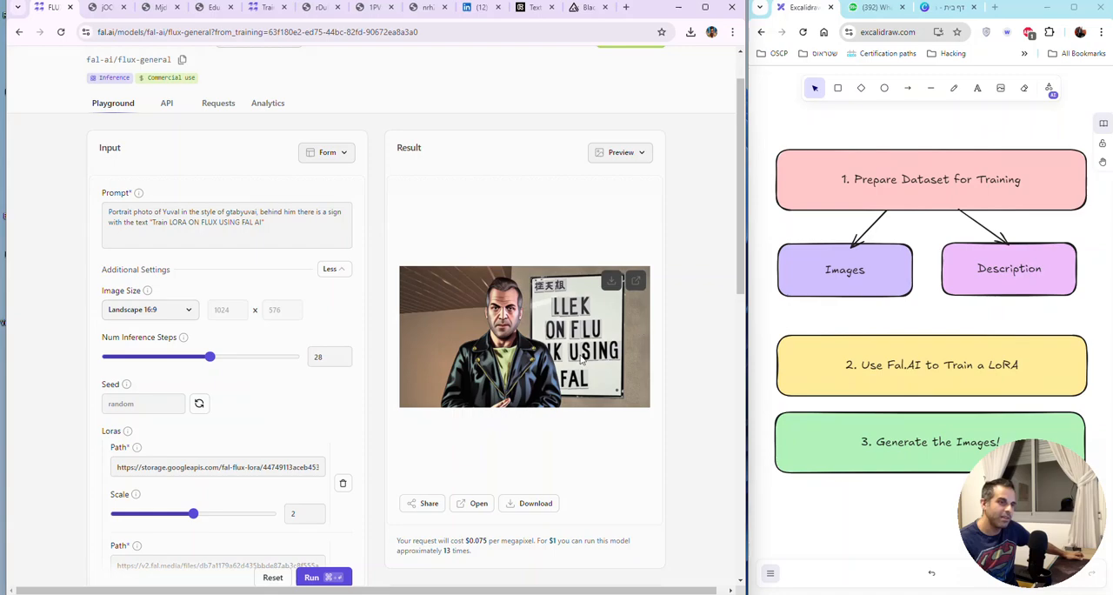
{"action": "left_click", "coordinate": [637, 283]}
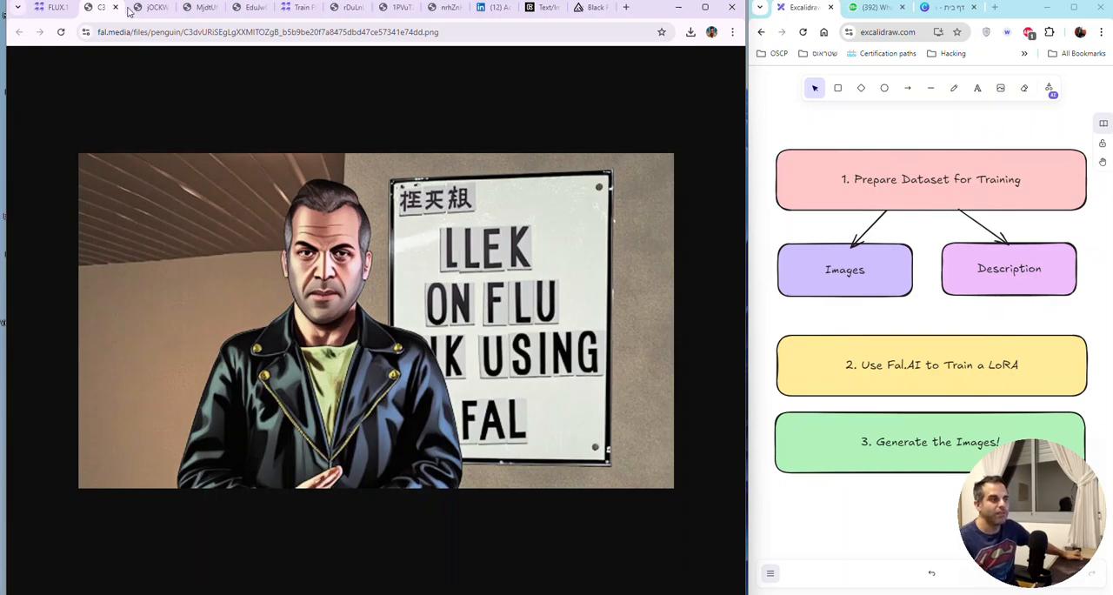
{"action": "left_click", "coordinate": [52, 8]}
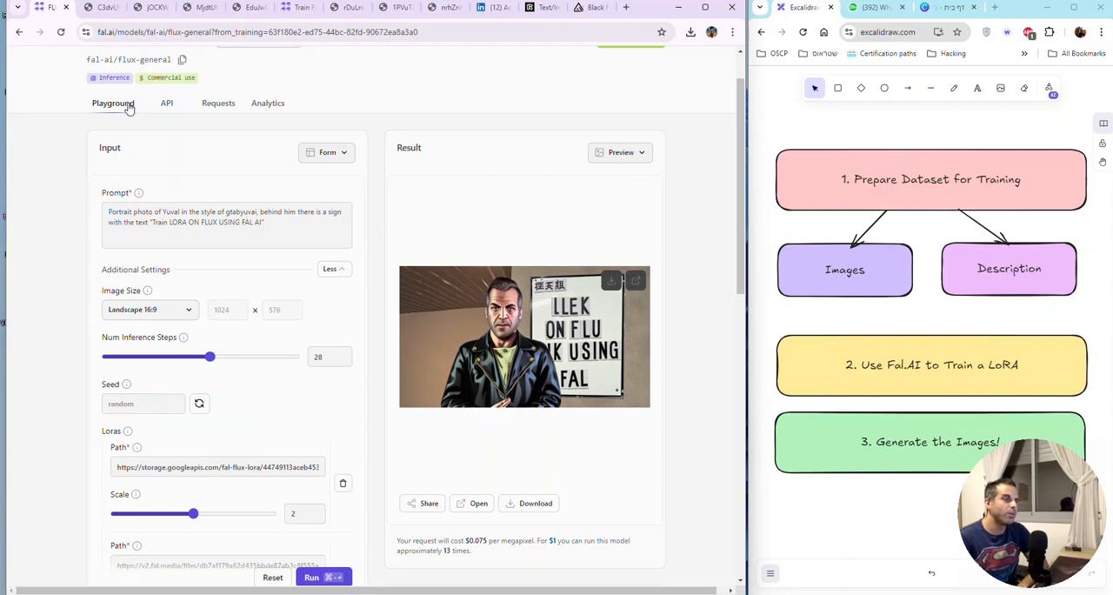
Step: Set the image size to Square HD and generate the image again with the same prompt
{"action": "left_click", "coordinate": [153, 310]}
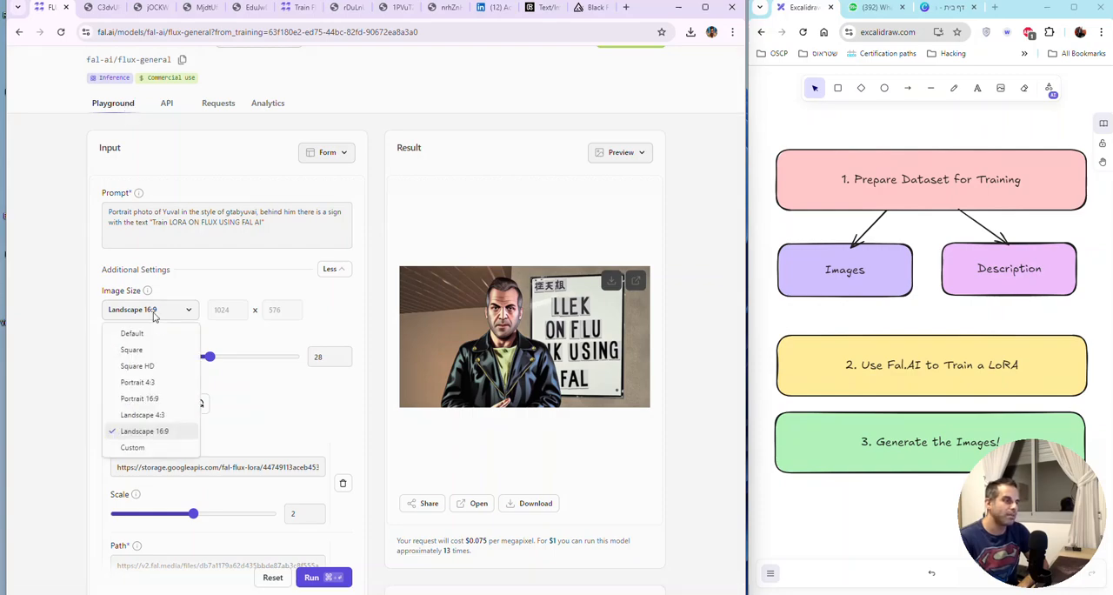
{"action": "left_click", "coordinate": [161, 367]}
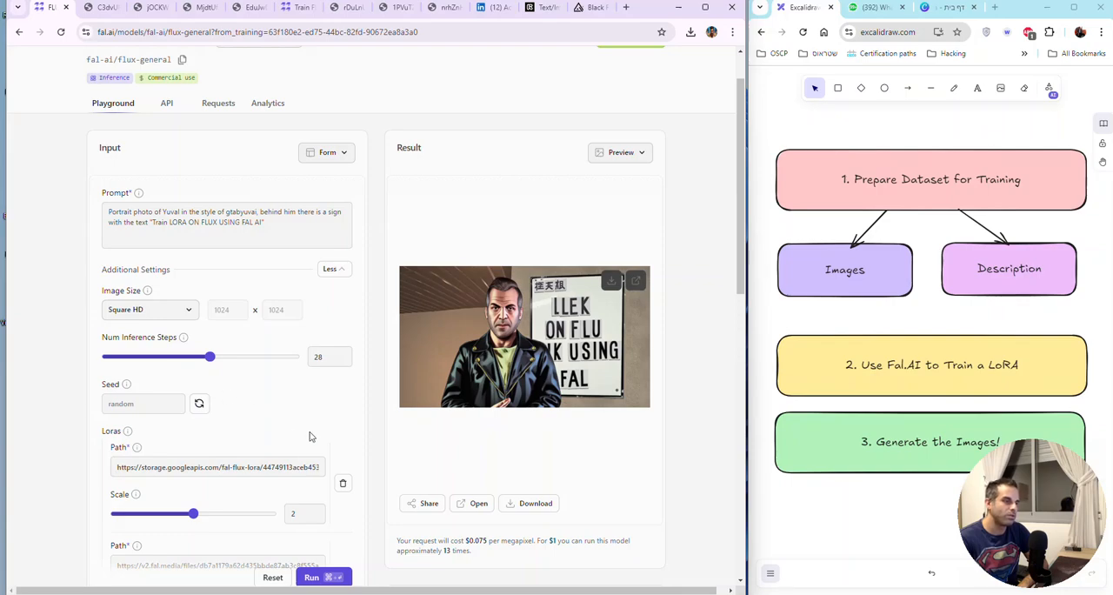
{"action": "left_click", "coordinate": [315, 577]}
{"action": "scroll", "coordinate": [372, 447], "scroll_direction": "down", "scroll_amount": 3}
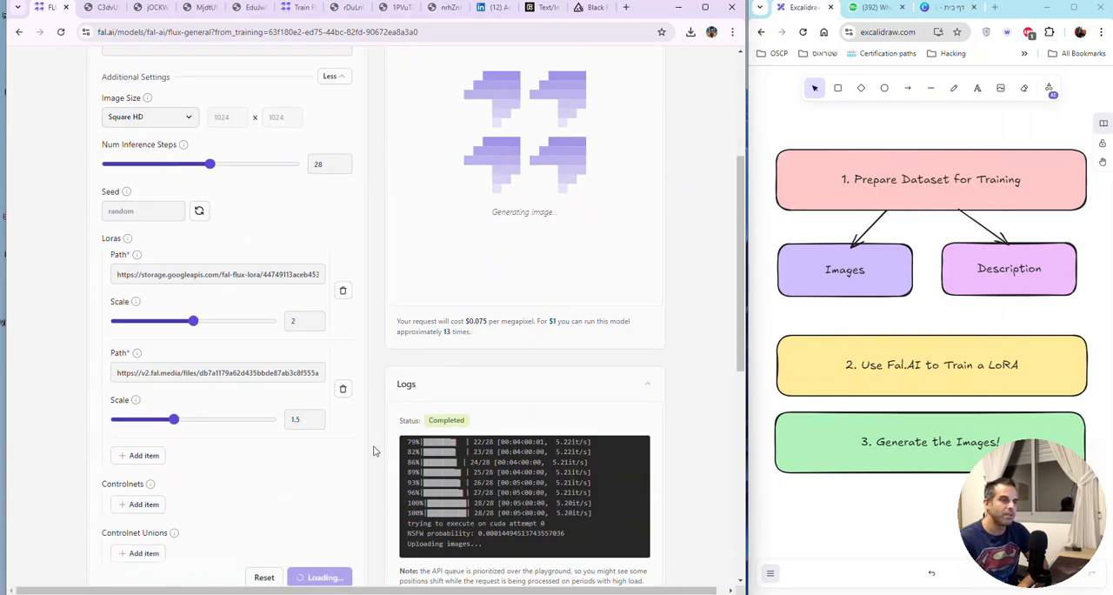
{"action": "scroll", "coordinate": [372, 447], "scroll_direction": "up", "scroll_amount": 3}
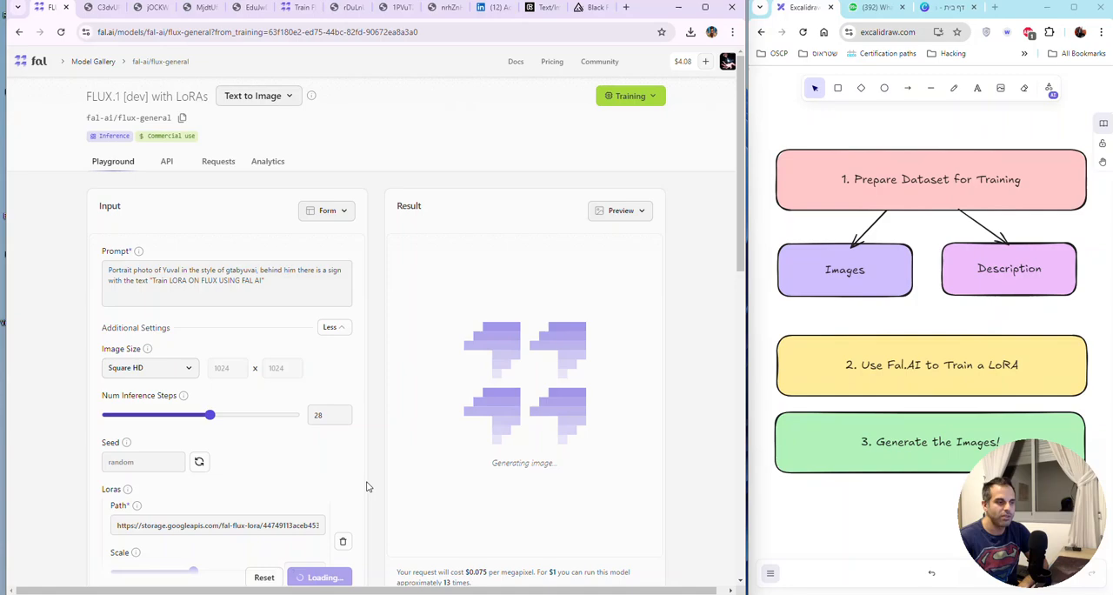
{"action": "scroll", "coordinate": [367, 483], "scroll_direction": "down", "scroll_amount": 1}
{"action": "scroll", "coordinate": [377, 485], "scroll_direction": "down", "scroll_amount": 1}
{"action": "scroll", "coordinate": [429, 354], "scroll_direction": "up", "scroll_amount": 3}
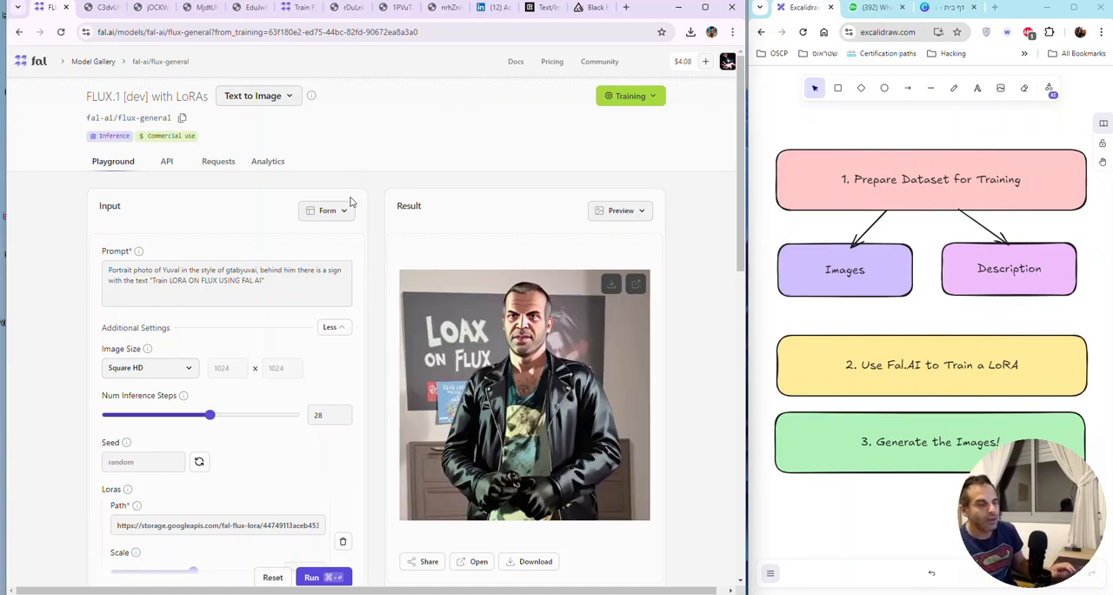
Step: Look through the earlier generated images and copy the URL of the clawed man in sunglasses and a leather jacket
{"action": "left_click", "coordinate": [250, 8]}
{"action": "left_click", "coordinate": [201, 8]}
{"action": "left_click", "coordinate": [145, 9]}
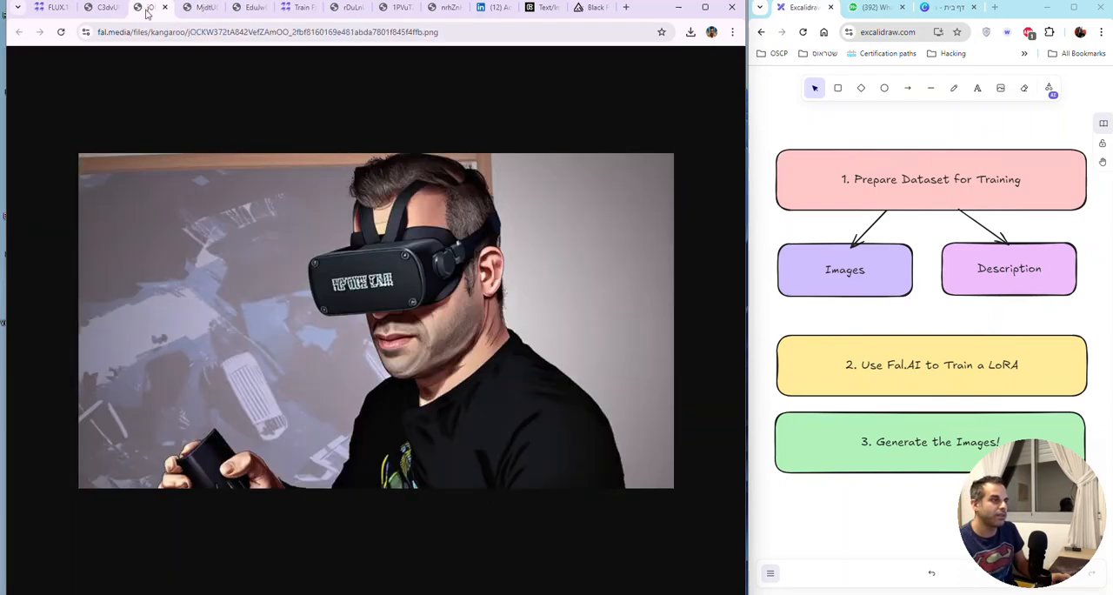
{"action": "left_click", "coordinate": [99, 7]}
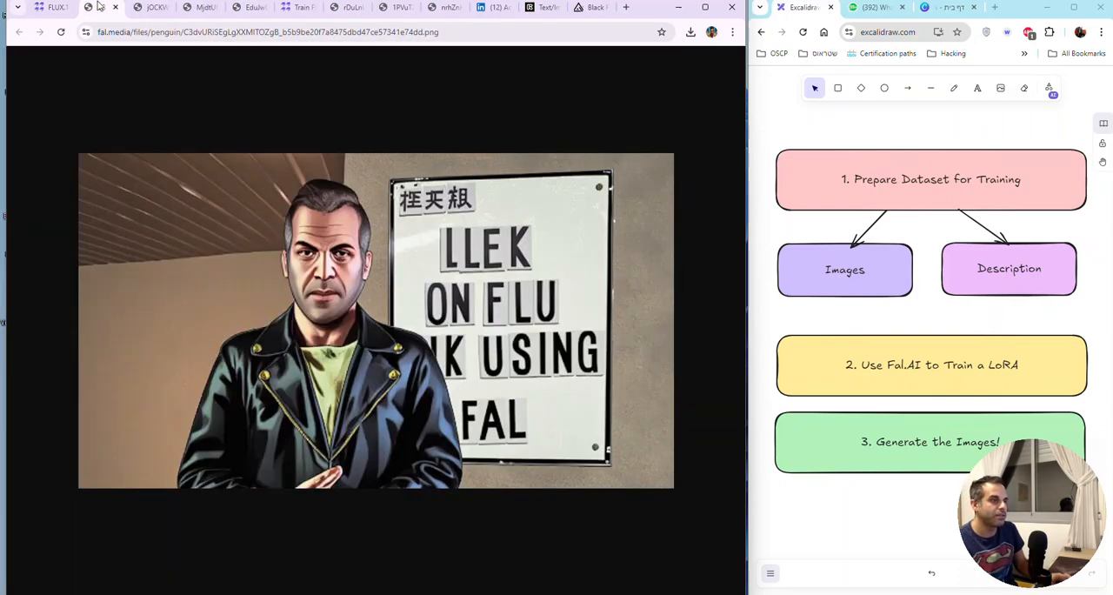
{"action": "left_click", "coordinate": [348, 7]}
{"action": "left_click", "coordinate": [395, 9]}
{"action": "left_click", "coordinate": [444, 8]}
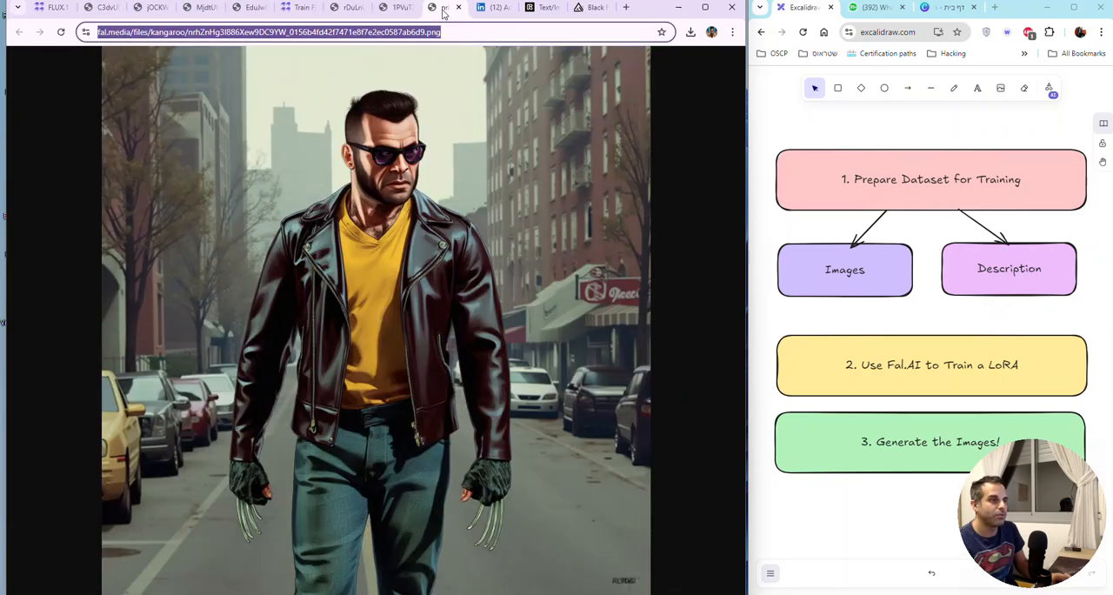
{"action": "left_click", "coordinate": [405, 34]}
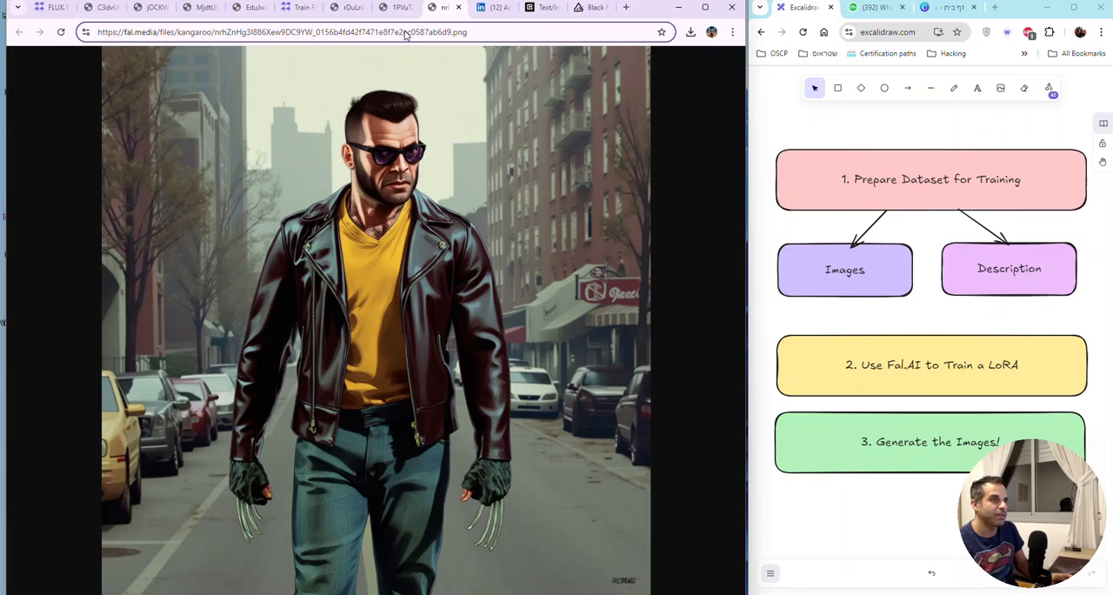
{"action": "key", "text": "ctrl+a"}
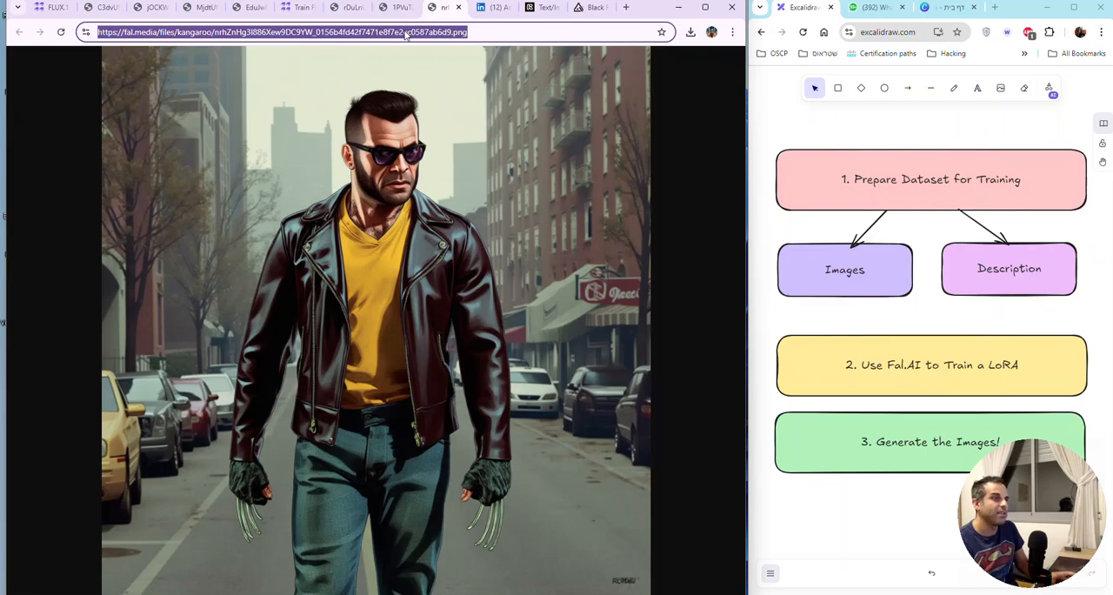
Step: Return to the FLUX.1 playground and add a Controlnets item to the additional settings
{"action": "left_click", "coordinate": [50, 10]}
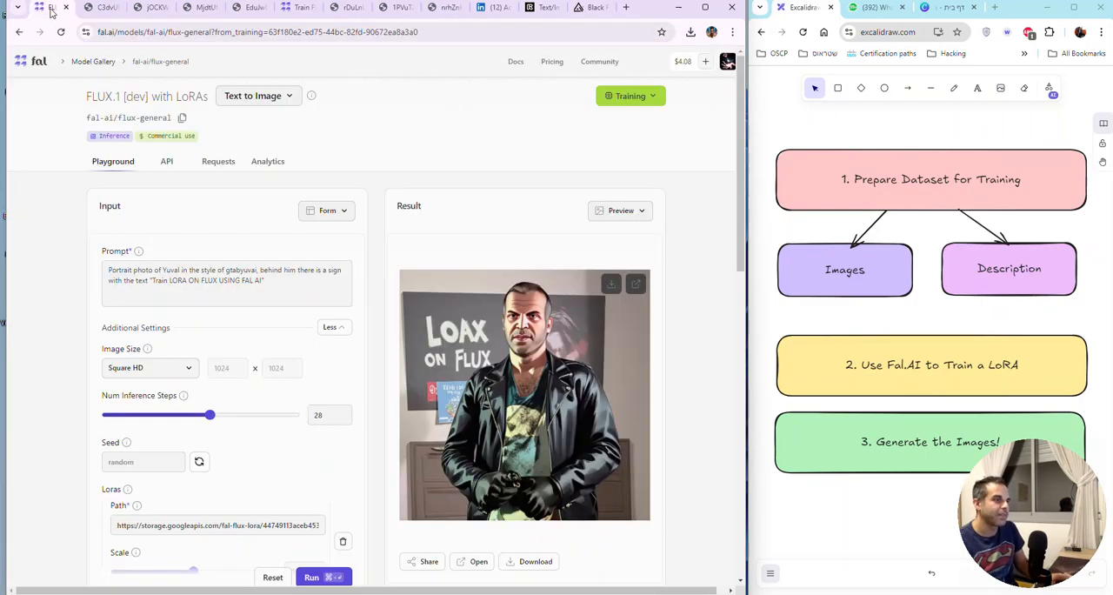
{"action": "scroll", "coordinate": [319, 447], "scroll_direction": "down", "scroll_amount": 4}
{"action": "scroll", "coordinate": [322, 443], "scroll_direction": "down", "scroll_amount": 3}
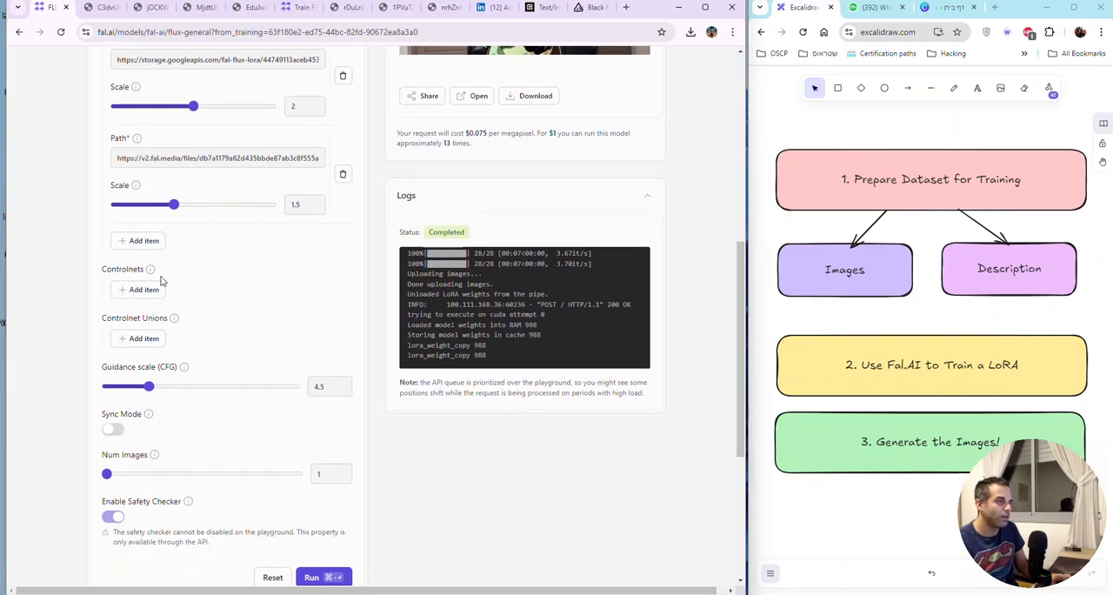
{"action": "left_click", "coordinate": [155, 289]}
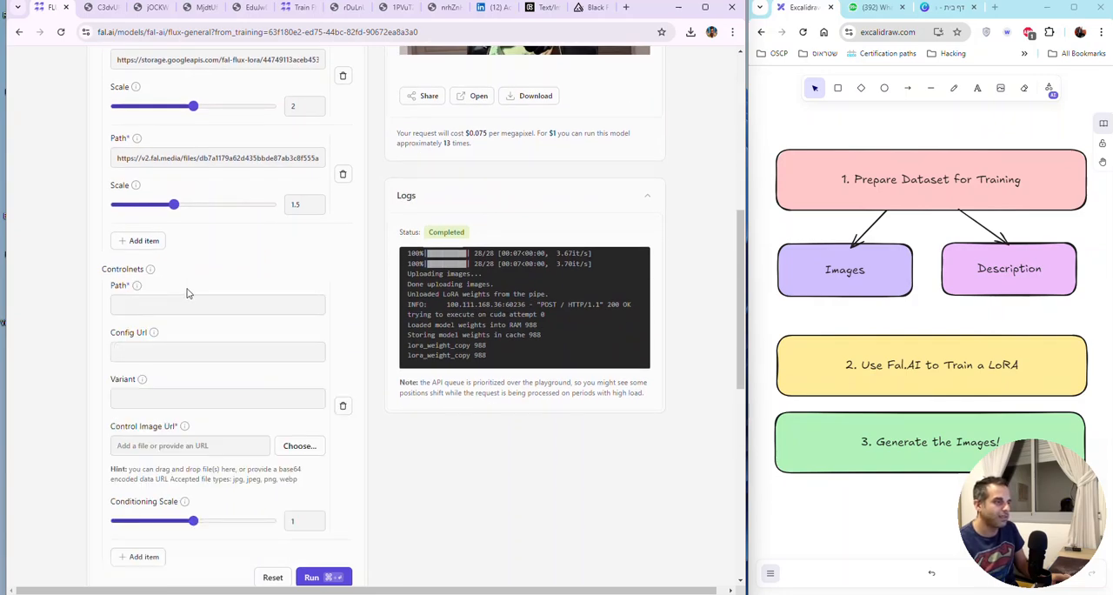
{"action": "left_click", "coordinate": [183, 303]}
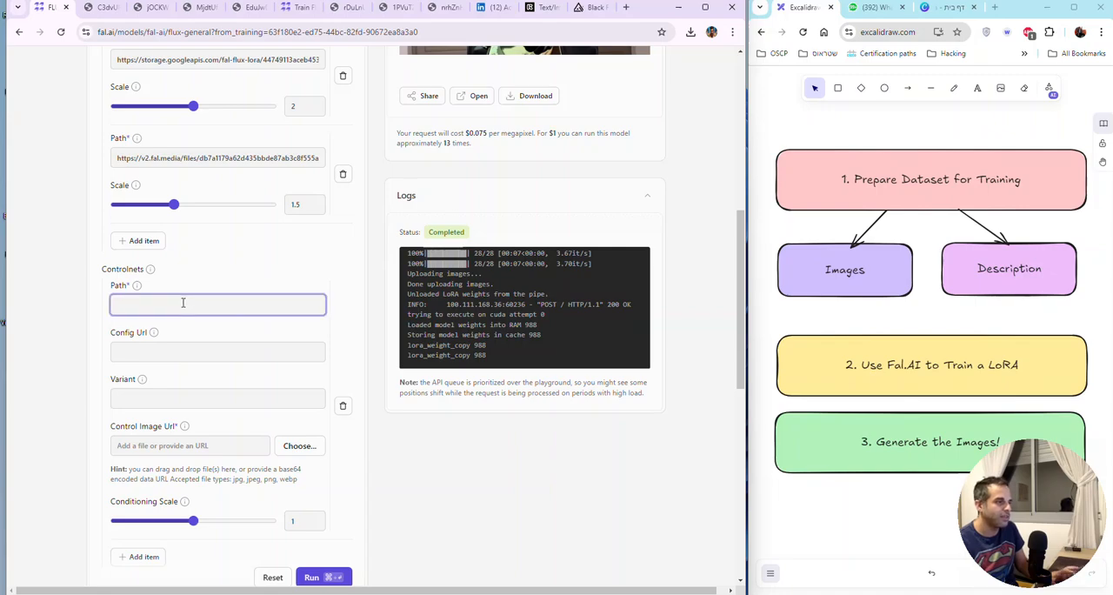
{"action": "key", "text": "ctrl+v"}
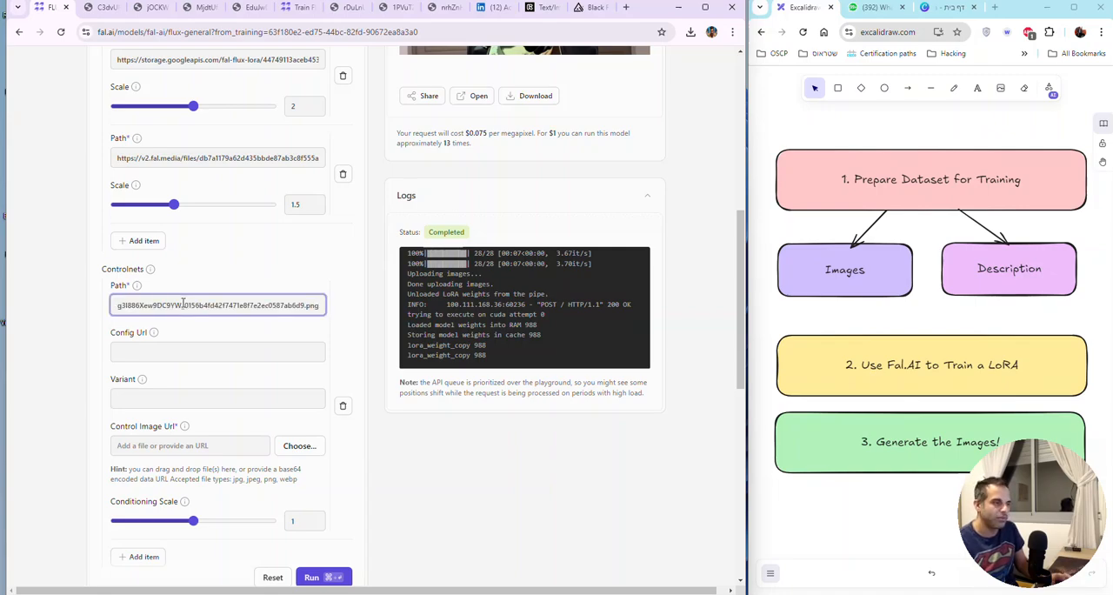
{"action": "left_click", "coordinate": [142, 289]}
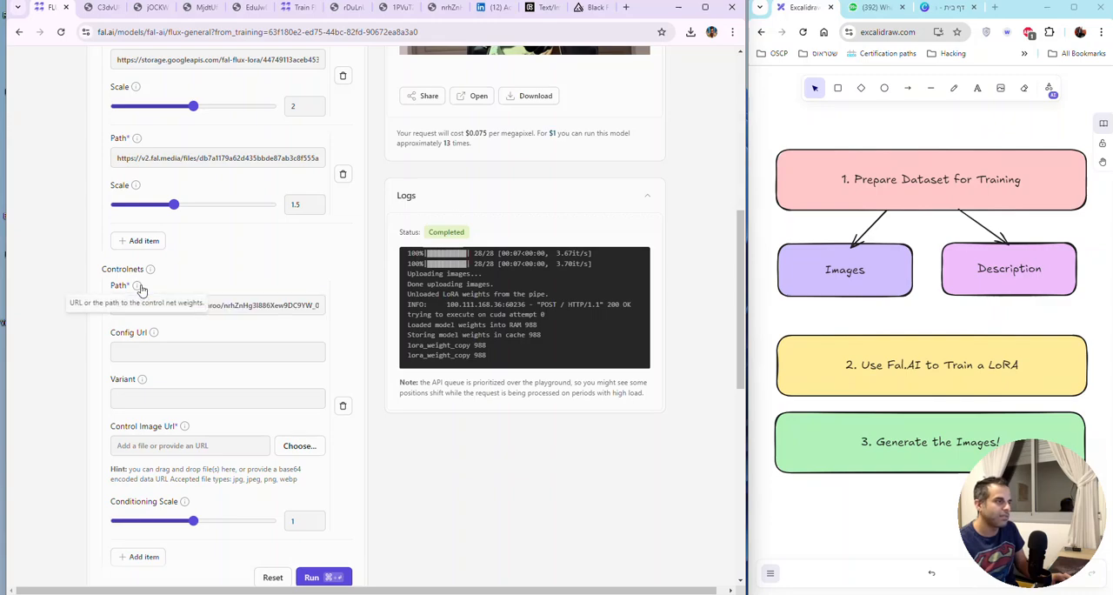
{"action": "triple_click", "coordinate": [265, 303]}
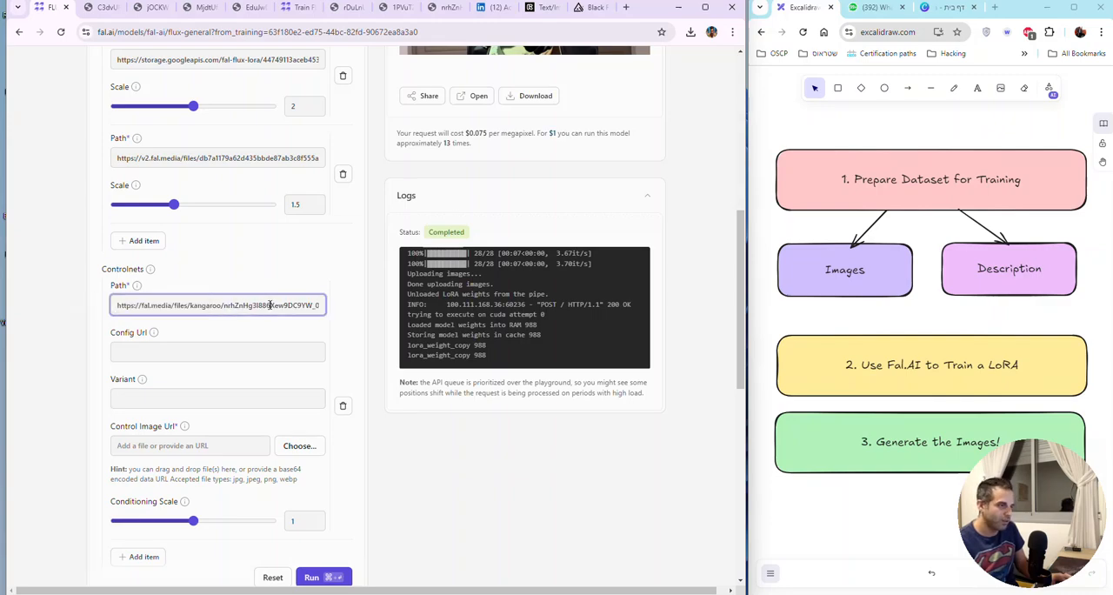
{"action": "key", "text": "BackSpace"}
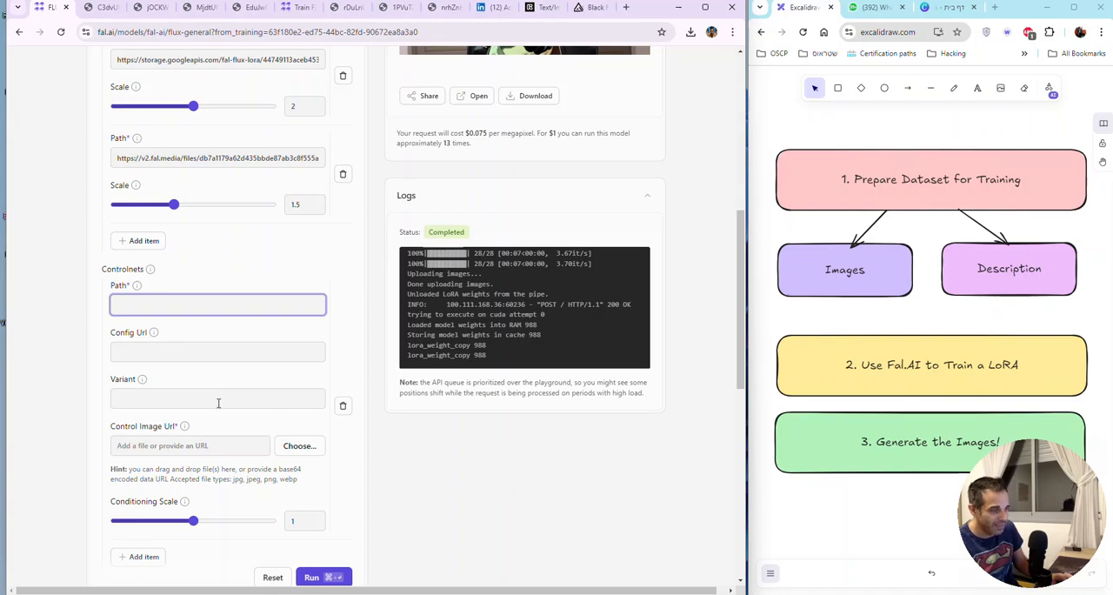
Step: Provide the copied image URL as the Controlnet's control image and review the remaining settings
{"action": "left_click", "coordinate": [184, 446]}
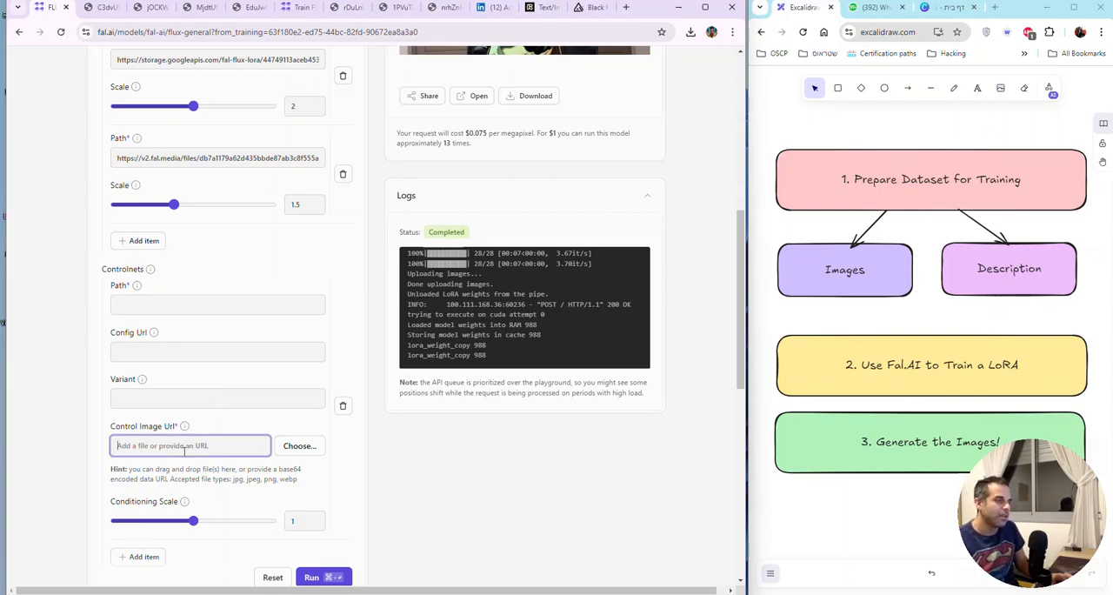
{"action": "key", "text": "ctrl+v"}
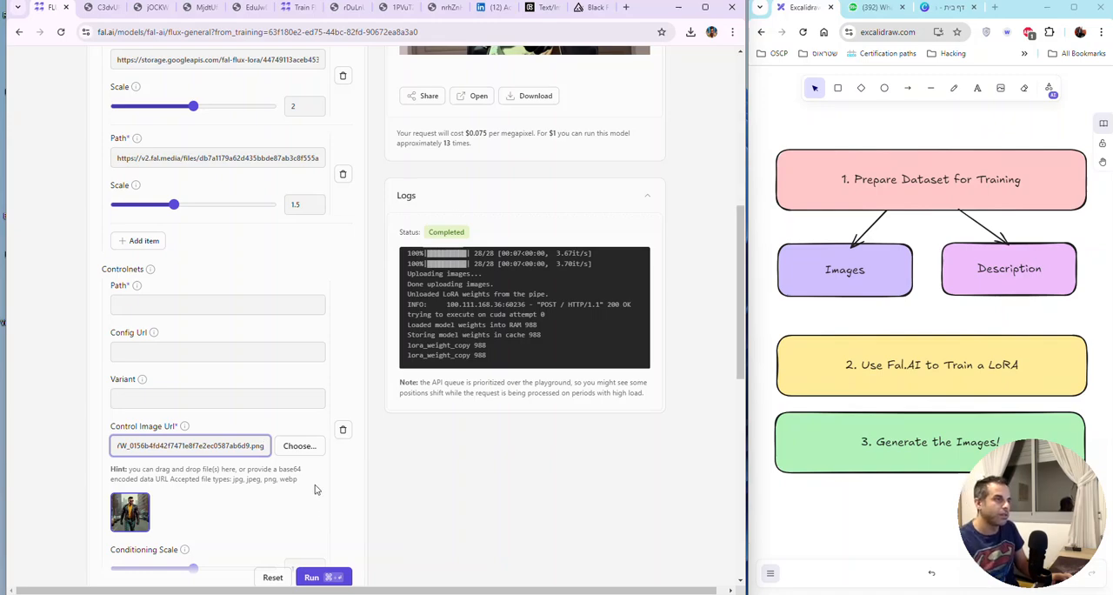
{"action": "scroll", "coordinate": [315, 486], "scroll_direction": "down", "scroll_amount": 3}
{"action": "scroll", "coordinate": [316, 461], "scroll_direction": "up", "scroll_amount": 8}
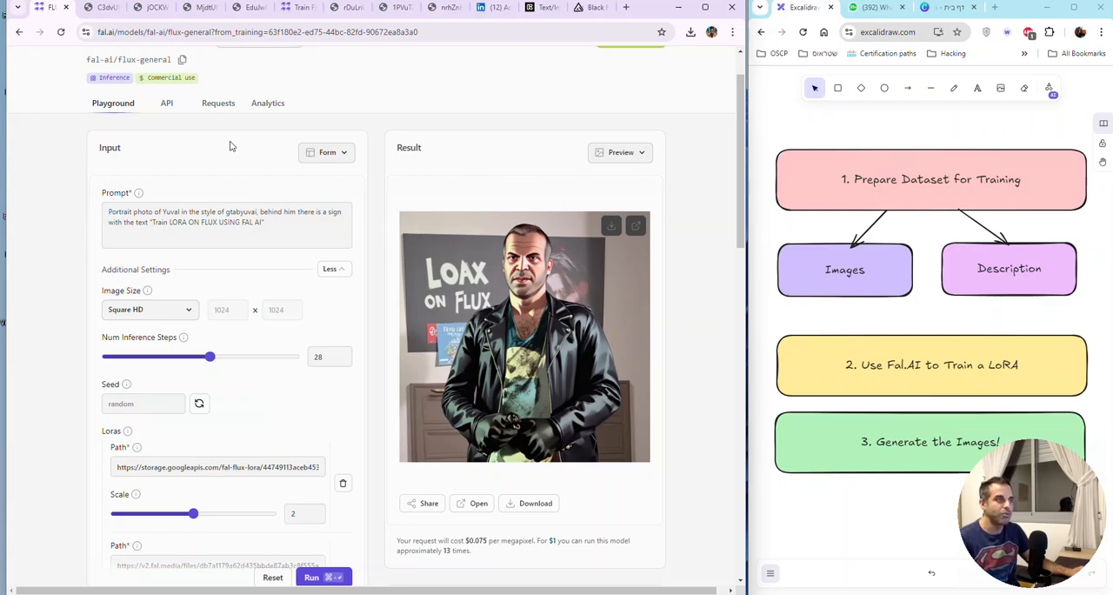
Step: Review the playground's result image and input settings from the prompt through the LoRAs and Controlnets to the safety checker
{"action": "scroll", "coordinate": [231, 146], "scroll_direction": "up", "scroll_amount": 1}
{"action": "scroll", "coordinate": [261, 235], "scroll_direction": "down", "scroll_amount": 15}
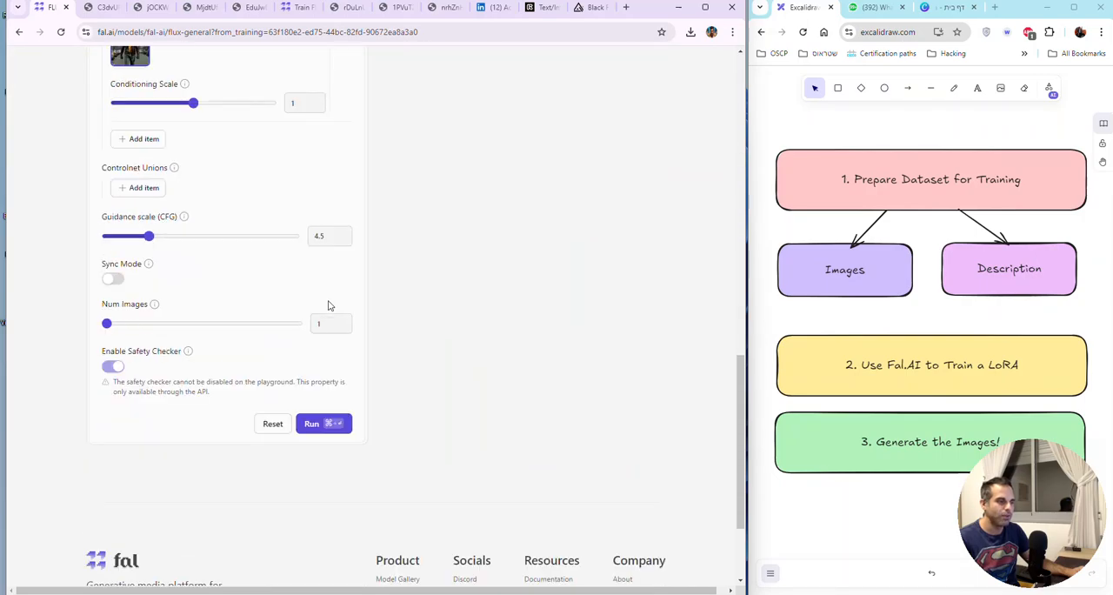
{"action": "scroll", "coordinate": [327, 296], "scroll_direction": "up", "scroll_amount": 15}
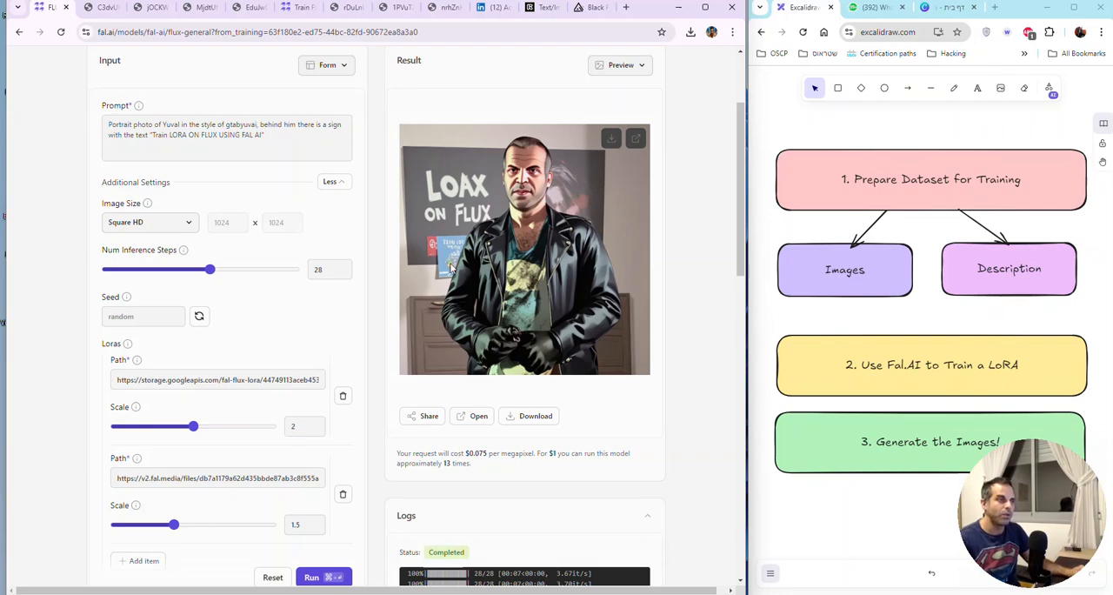
{"action": "scroll", "coordinate": [397, 248], "scroll_direction": "down", "scroll_amount": 2}
{"action": "scroll", "coordinate": [392, 251], "scroll_direction": "up", "scroll_amount": 4}
{"action": "scroll", "coordinate": [395, 252], "scroll_direction": "up", "scroll_amount": 1}
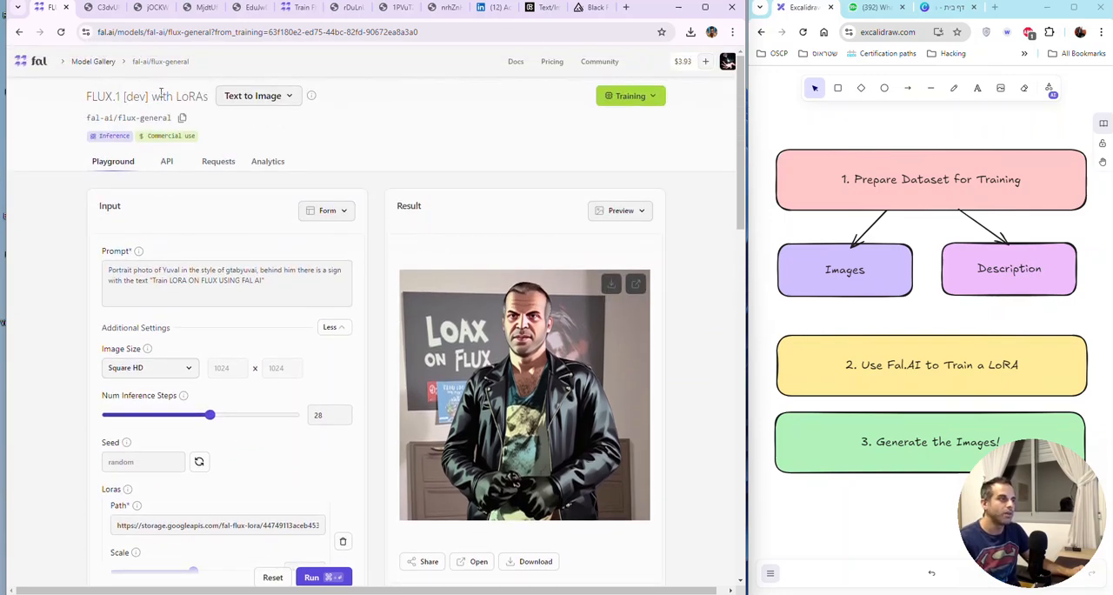
Step: Return to the fal dashboard and open the flux-lora-general-training app to view its training page
{"action": "left_click", "coordinate": [40, 63]}
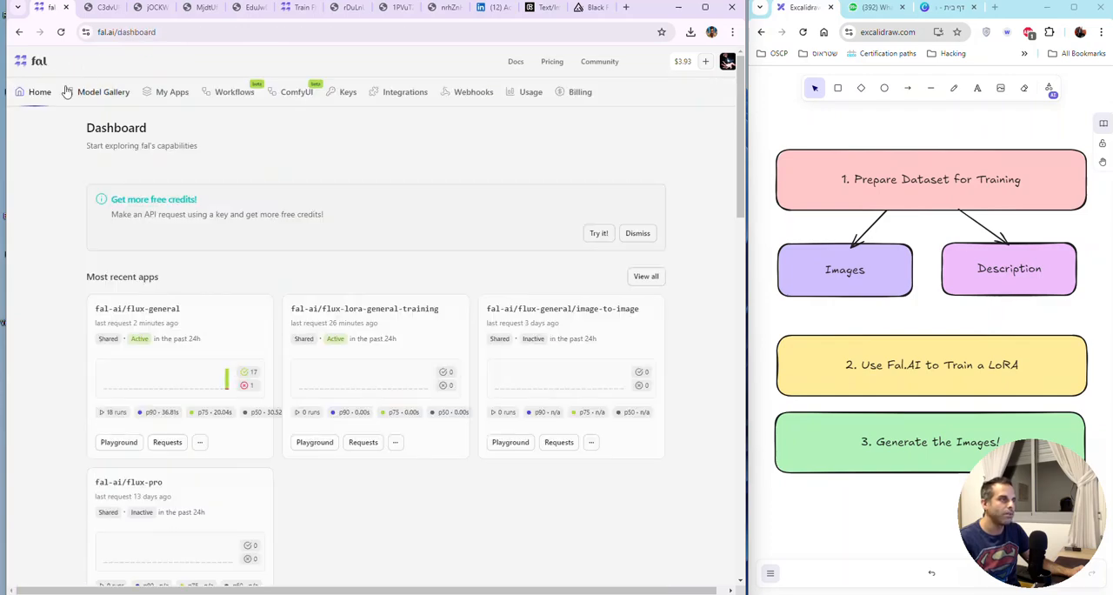
{"action": "left_click", "coordinate": [379, 315]}
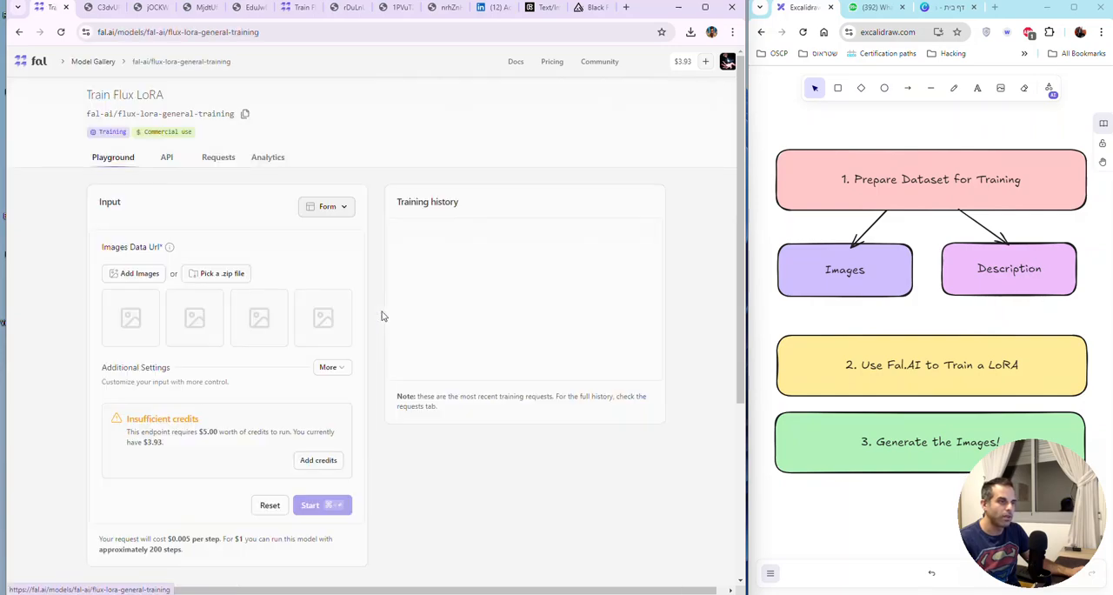
{"action": "left_click_drag", "start_coordinate": [86, 94], "coordinate": [163, 97]}
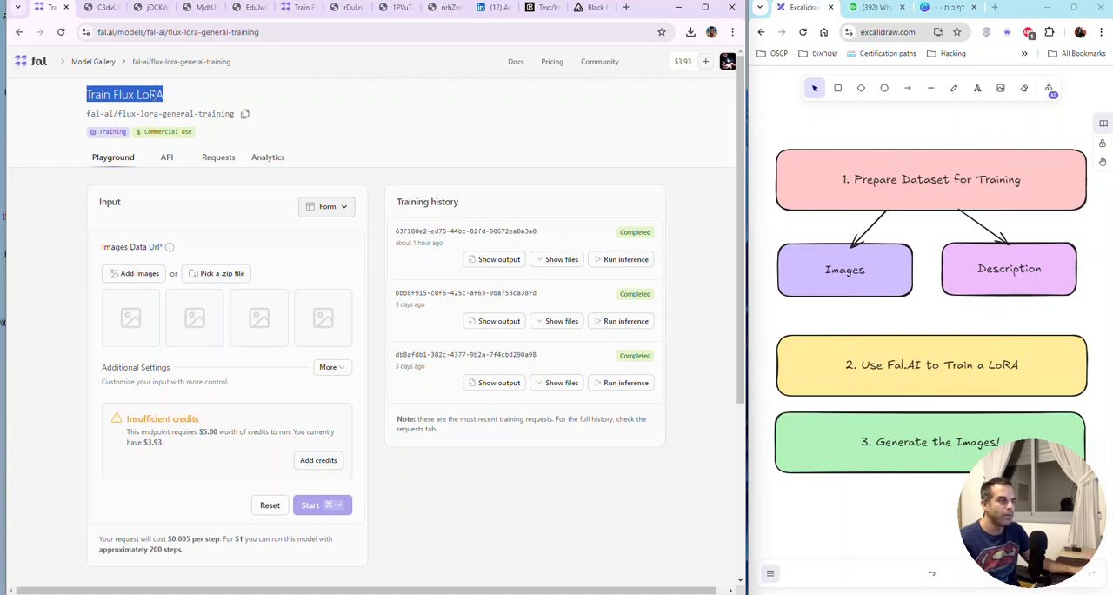
{"action": "scroll", "coordinate": [111, 277], "scroll_direction": "down", "scroll_amount": 3}
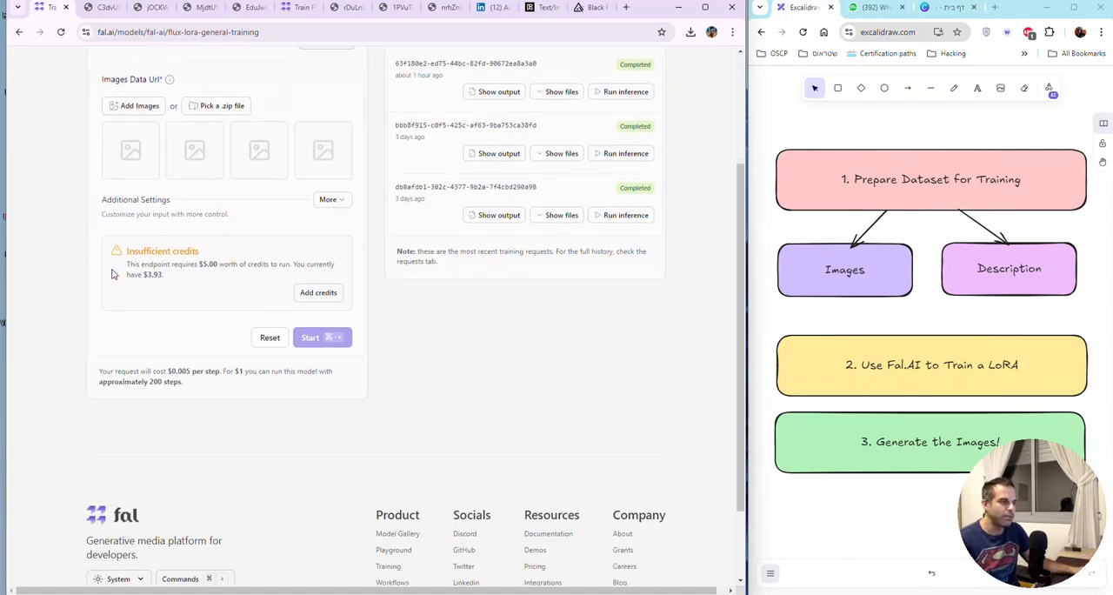
{"action": "scroll", "coordinate": [341, 278], "scroll_direction": "up", "scroll_amount": 1}
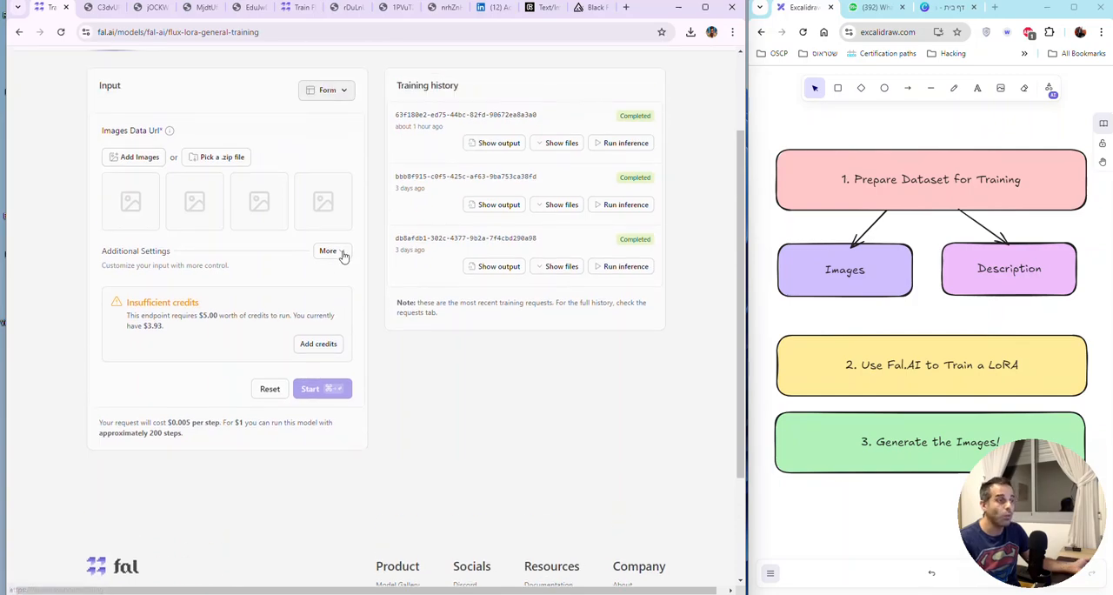
Step: Expand the training form's additional settings and review the steps, trigger word, rank and learning rate options
{"action": "left_click", "coordinate": [335, 252]}
{"action": "scroll", "coordinate": [317, 297], "scroll_direction": "down", "scroll_amount": 2}
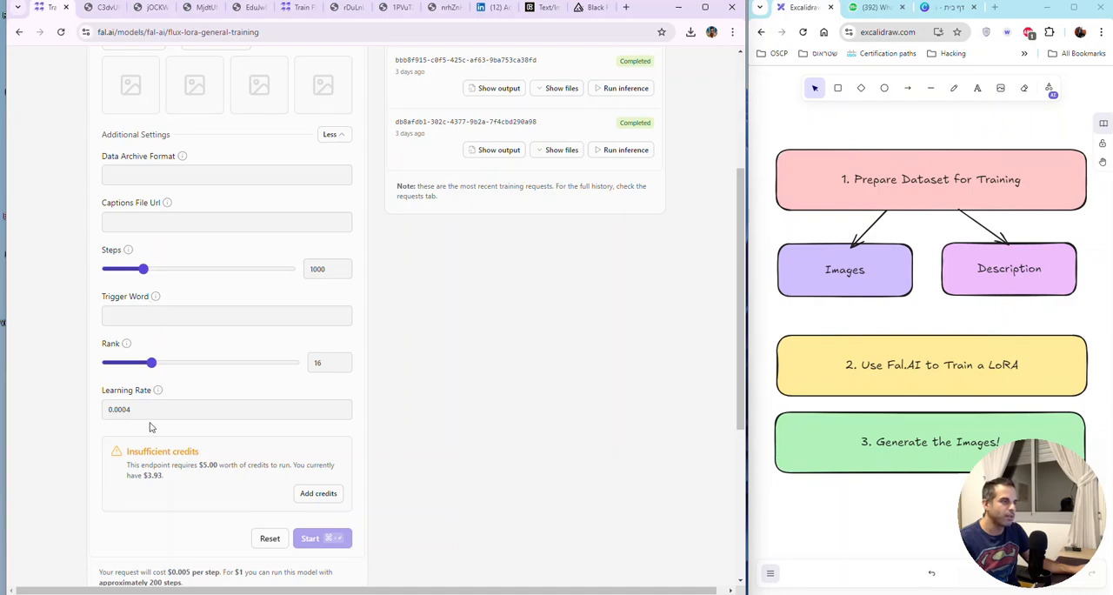
{"action": "scroll", "coordinate": [285, 352], "scroll_direction": "down", "scroll_amount": 1}
{"action": "scroll", "coordinate": [285, 347], "scroll_direction": "up", "scroll_amount": 2}
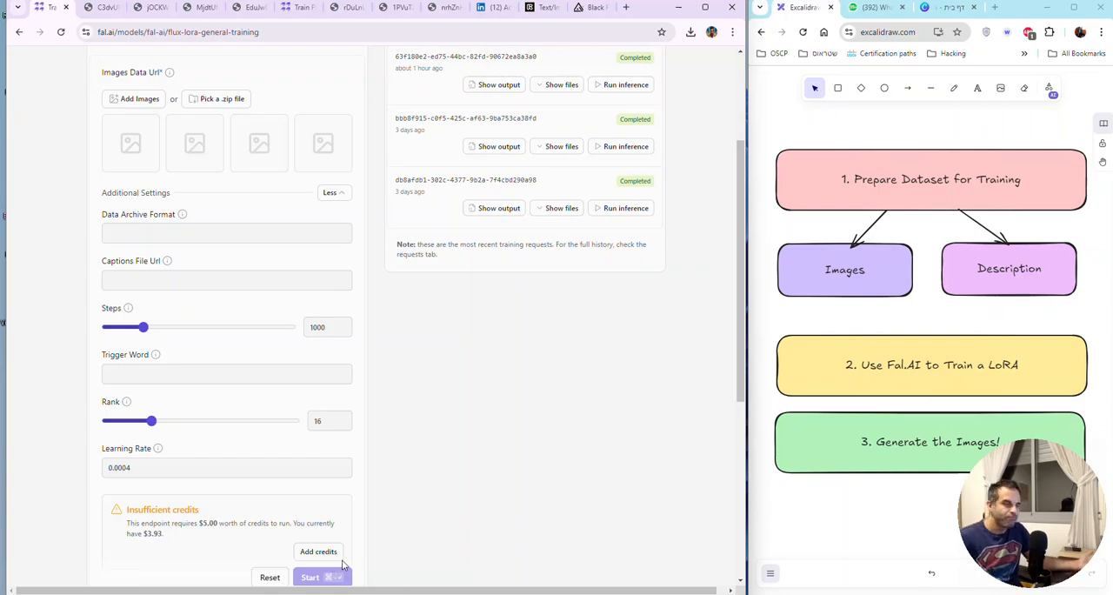
{"action": "scroll", "coordinate": [378, 515], "scroll_direction": "up", "scroll_amount": 2}
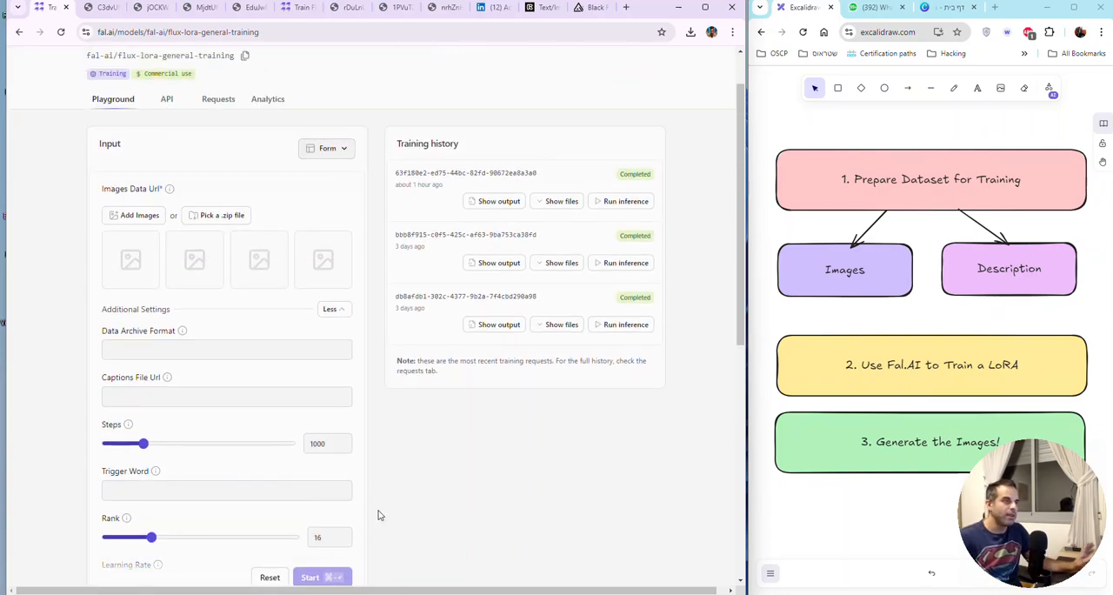
{"action": "scroll", "coordinate": [378, 514], "scroll_direction": "up", "scroll_amount": 1}
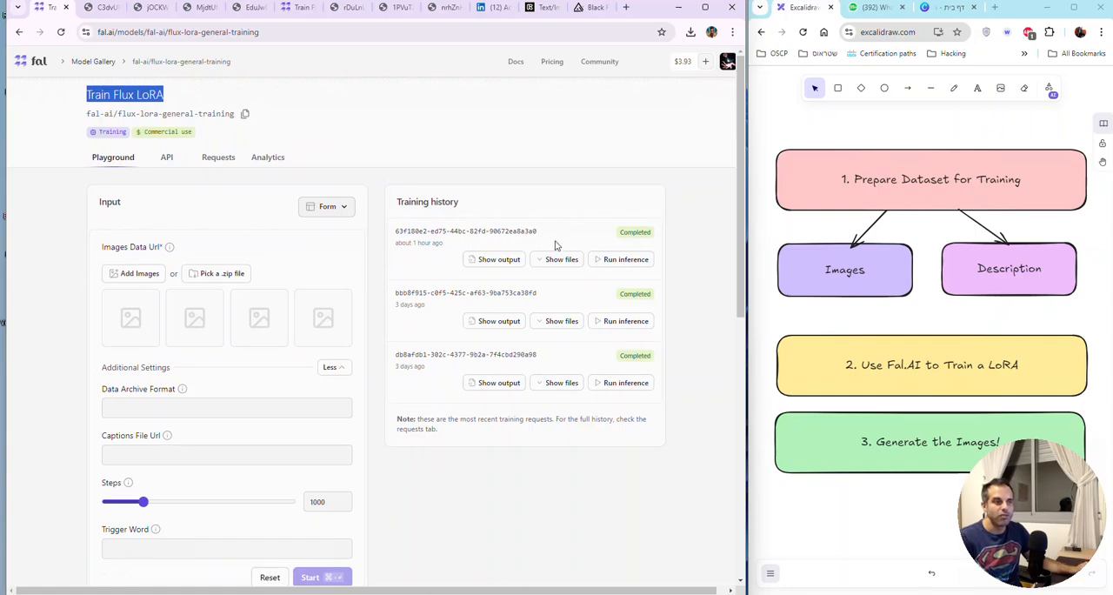
Step: Show the config and LoRA files of the most recent training and compare them with the other open training page
{"action": "left_click", "coordinate": [565, 262]}
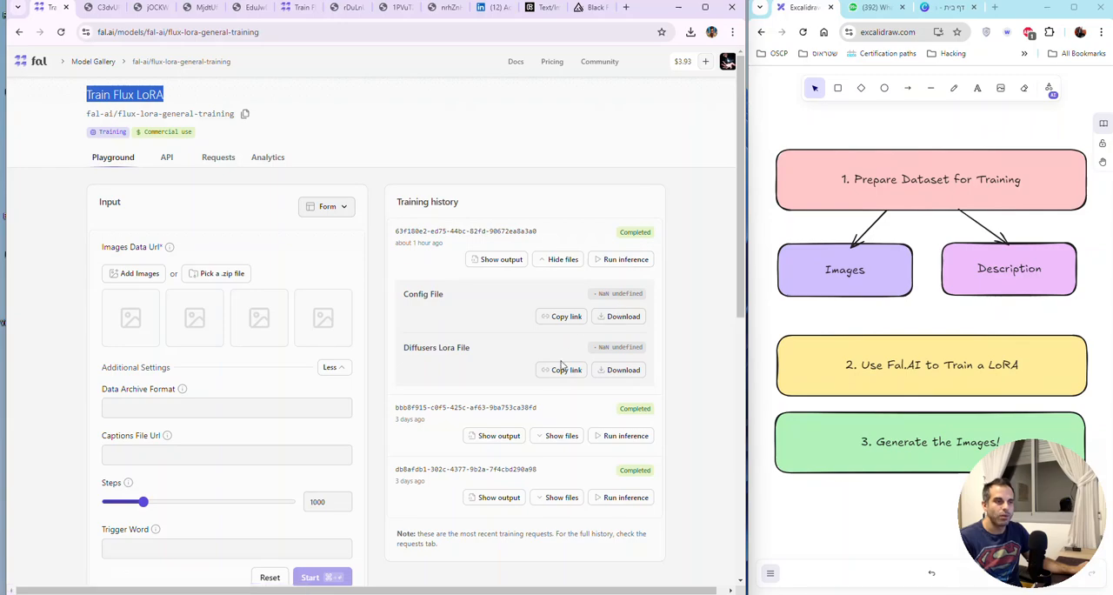
{"action": "left_click", "coordinate": [106, 7]}
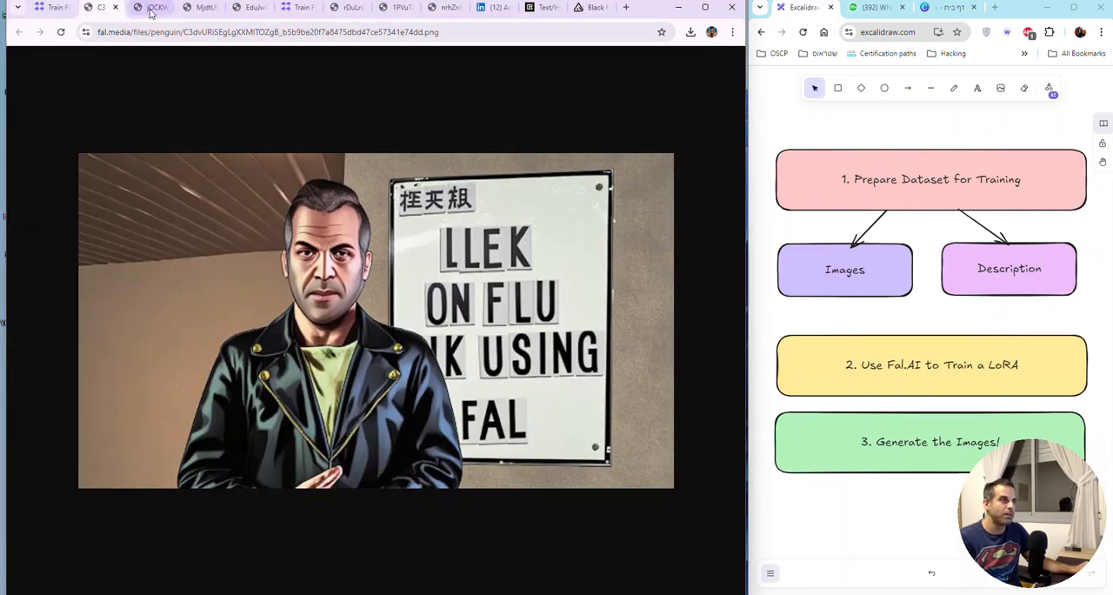
{"action": "left_click", "coordinate": [292, 9]}
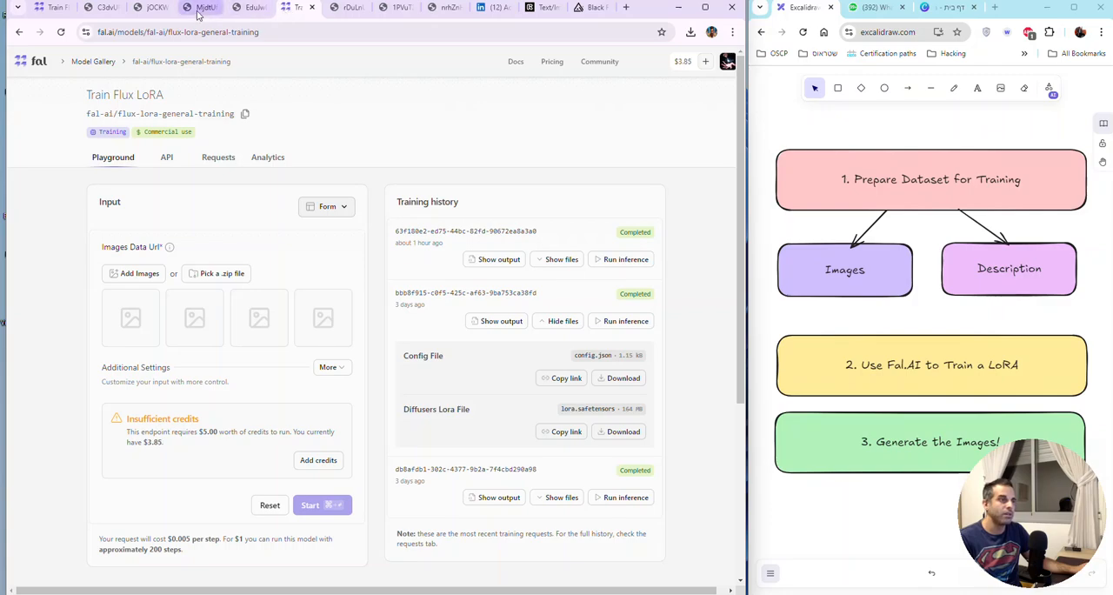
{"action": "left_click", "coordinate": [56, 11]}
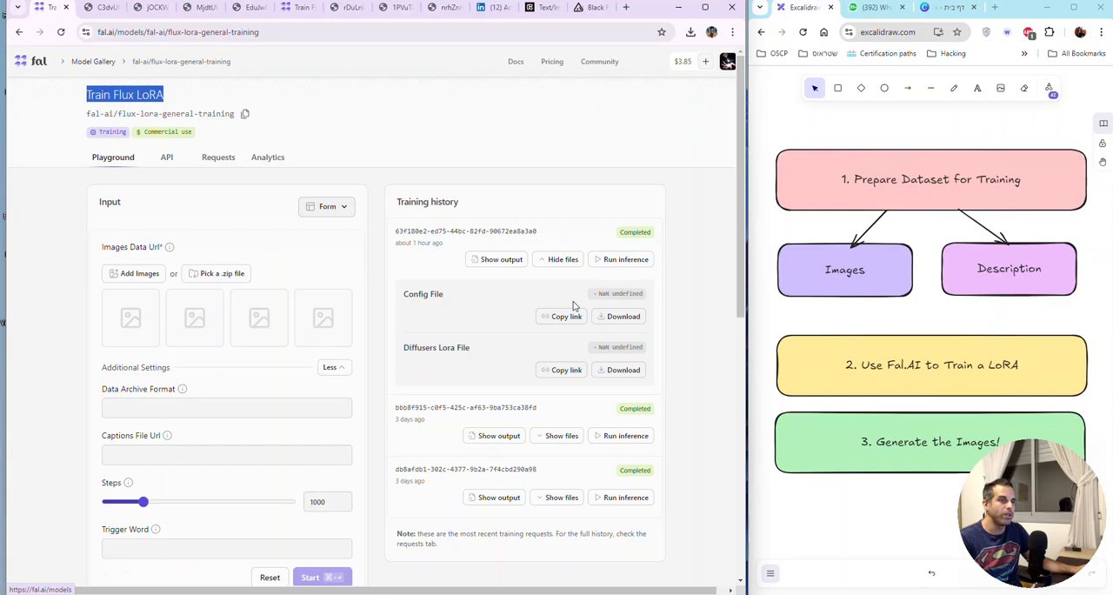
Step: Run inference from the most recent training and expand the additional settings in the FLUX.1 playground
{"action": "left_click", "coordinate": [628, 259]}
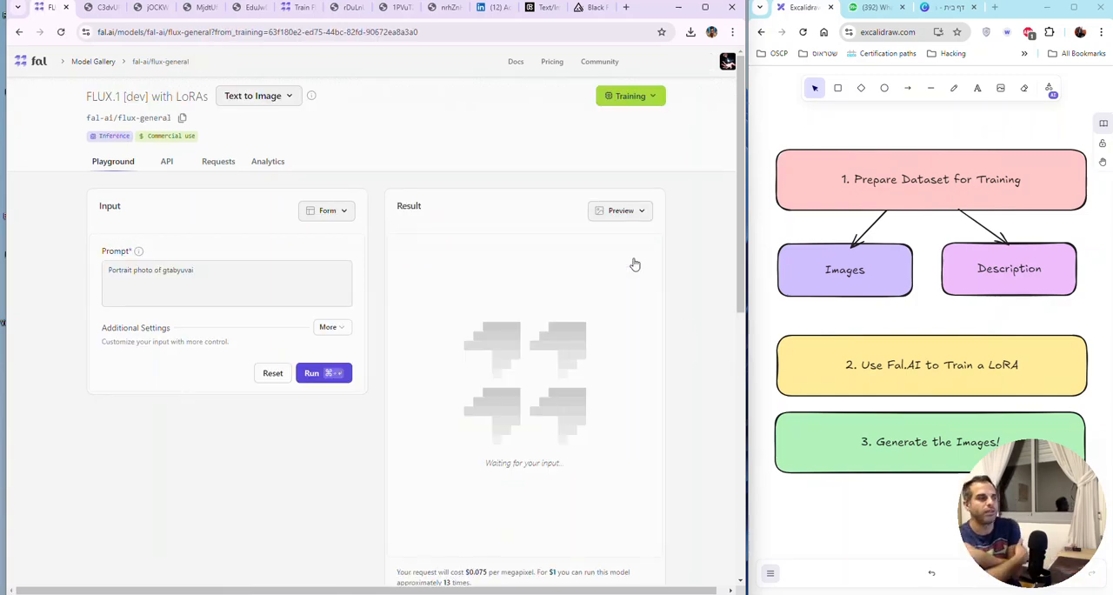
{"action": "double_click", "coordinate": [183, 270]}
{"action": "left_click", "coordinate": [334, 331]}
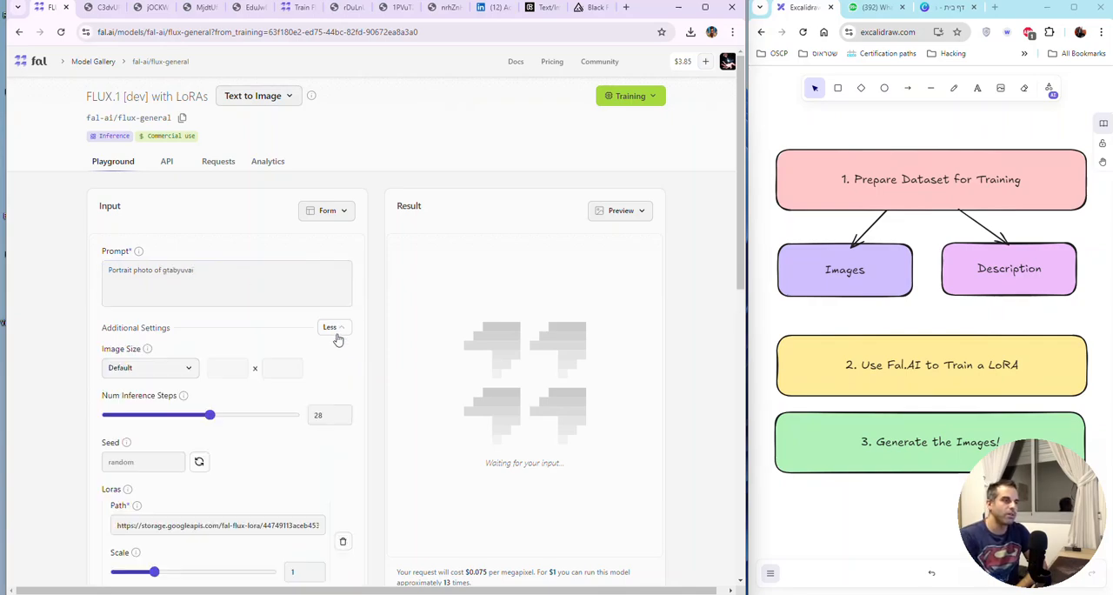
Step: Review the playground's image size, inference steps, seed, LoRA scale, Controlnets and guidance scale settings
{"action": "scroll", "coordinate": [291, 346], "scroll_direction": "down", "scroll_amount": 3}
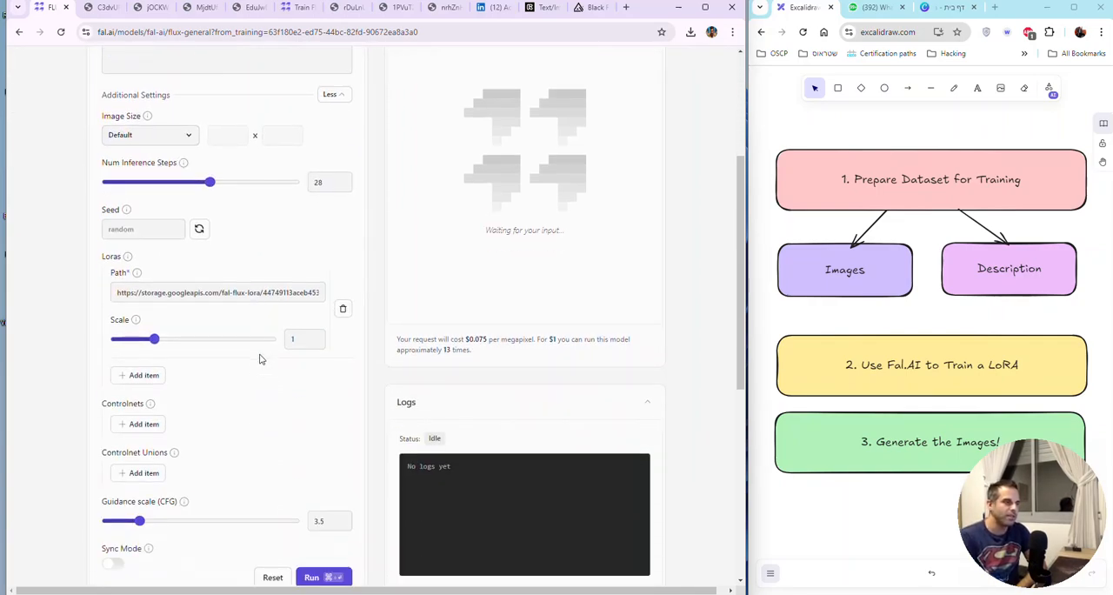
{"action": "scroll", "coordinate": [259, 352], "scroll_direction": "up", "scroll_amount": 2}
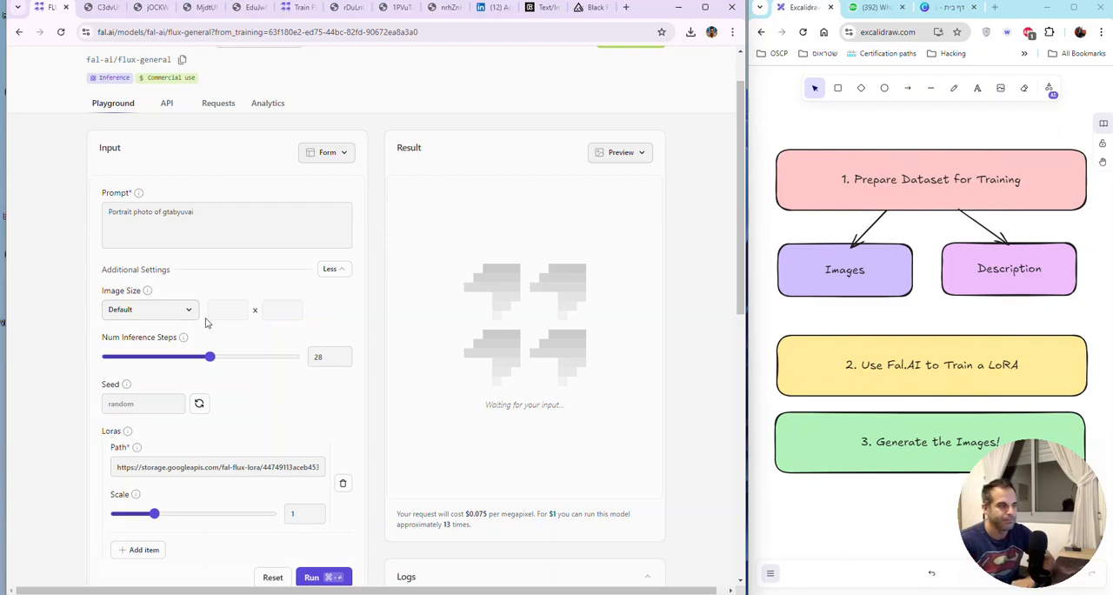
{"action": "scroll", "coordinate": [207, 323], "scroll_direction": "down", "scroll_amount": 2}
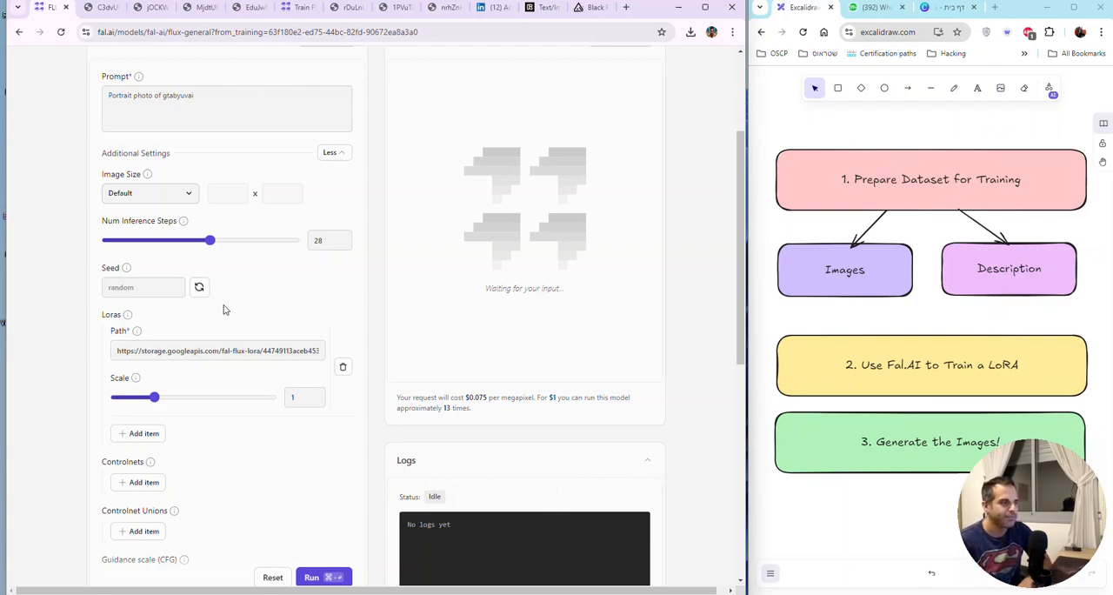
{"action": "scroll", "coordinate": [223, 326], "scroll_direction": "down", "scroll_amount": 1}
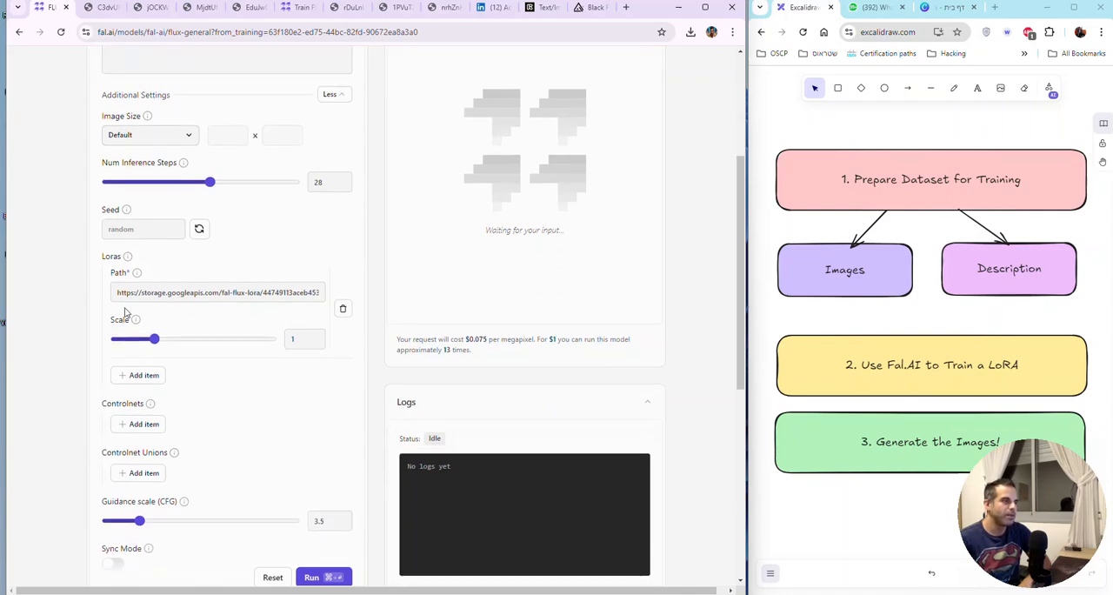
{"action": "scroll", "coordinate": [199, 360], "scroll_direction": "down", "scroll_amount": 3}
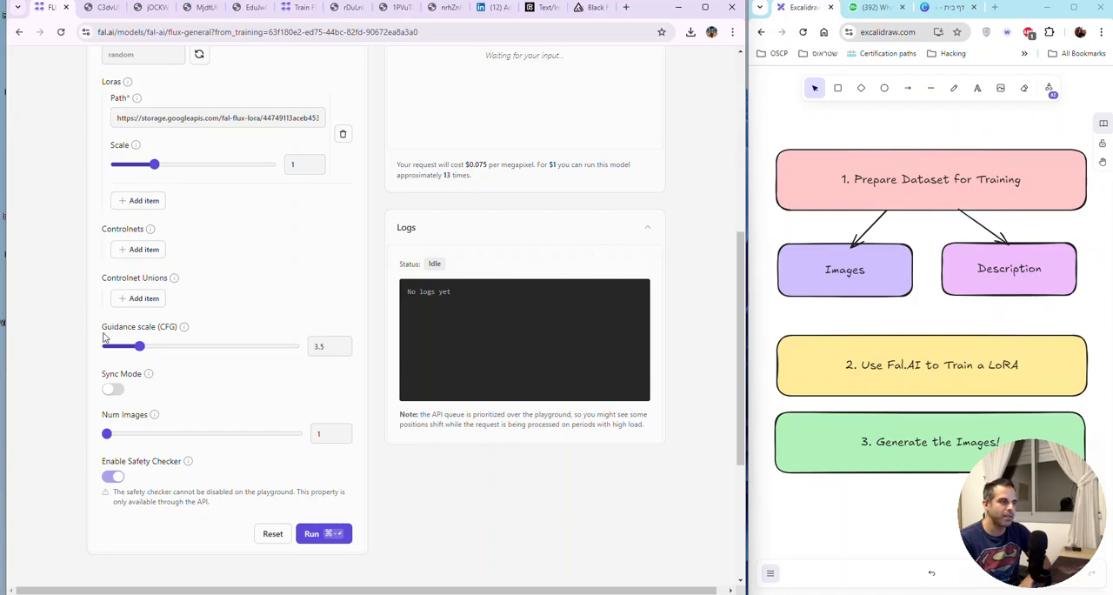
{"action": "scroll", "coordinate": [249, 350], "scroll_direction": "up", "scroll_amount": 3}
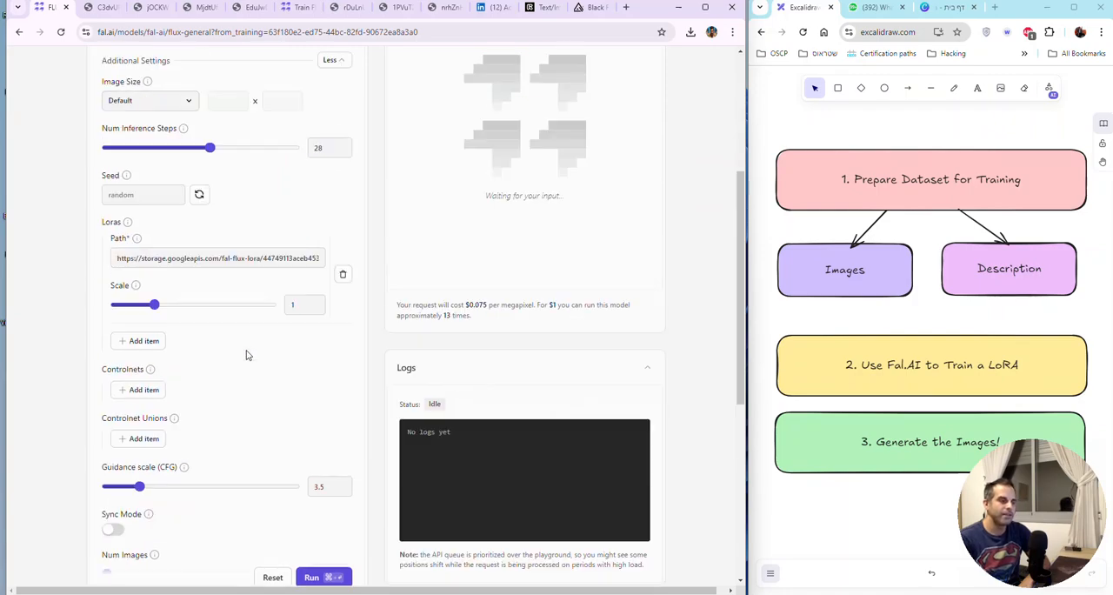
{"action": "scroll", "coordinate": [247, 354], "scroll_direction": "up", "scroll_amount": 2}
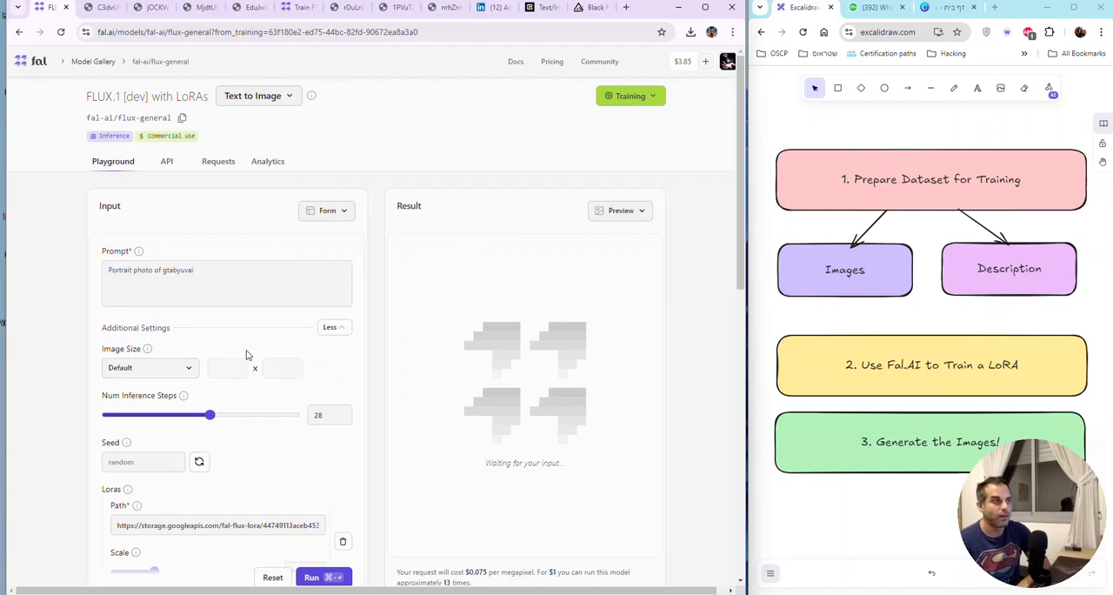
Step: Switch to the LinkedIn post on Flux LoRA training and read its step-by-step instructions
{"action": "left_click", "coordinate": [494, 7]}
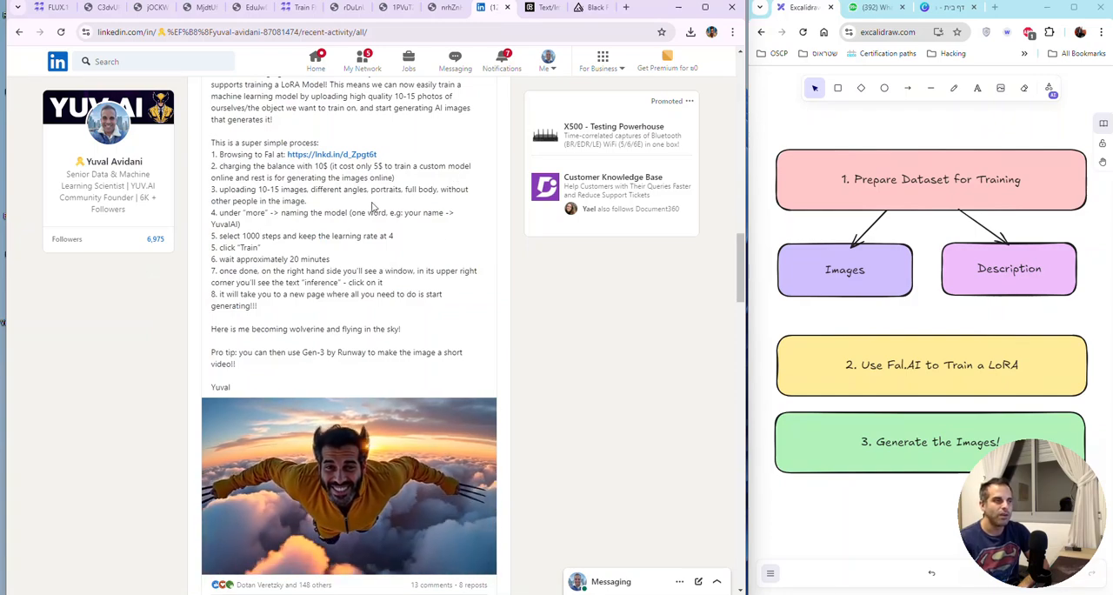
{"action": "scroll", "coordinate": [275, 146], "scroll_direction": "down", "scroll_amount": 1}
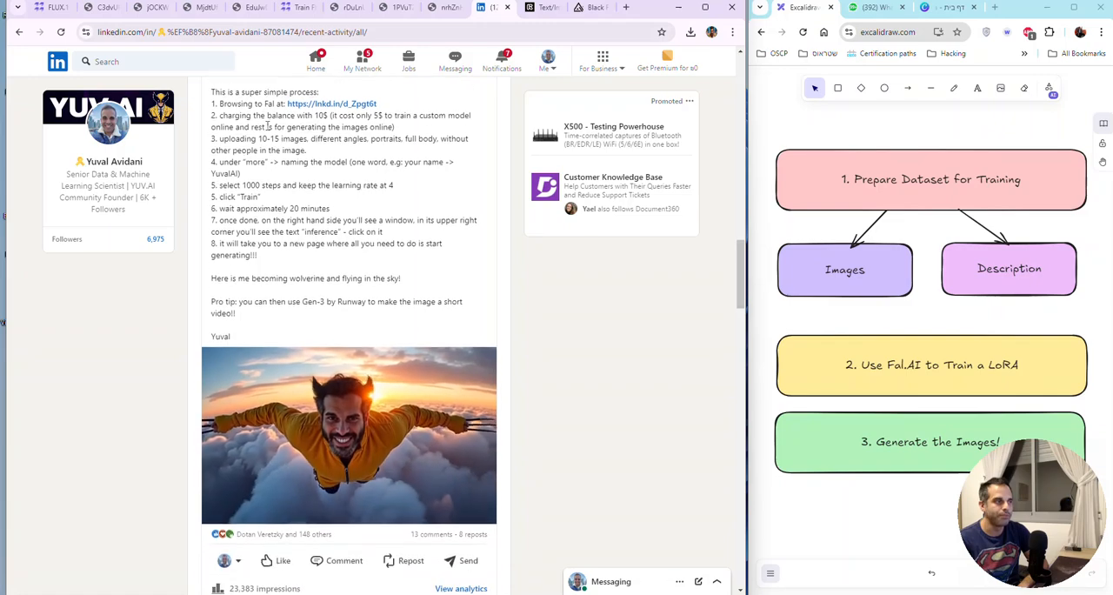
{"action": "scroll", "coordinate": [275, 146], "scroll_direction": "up", "scroll_amount": 3}
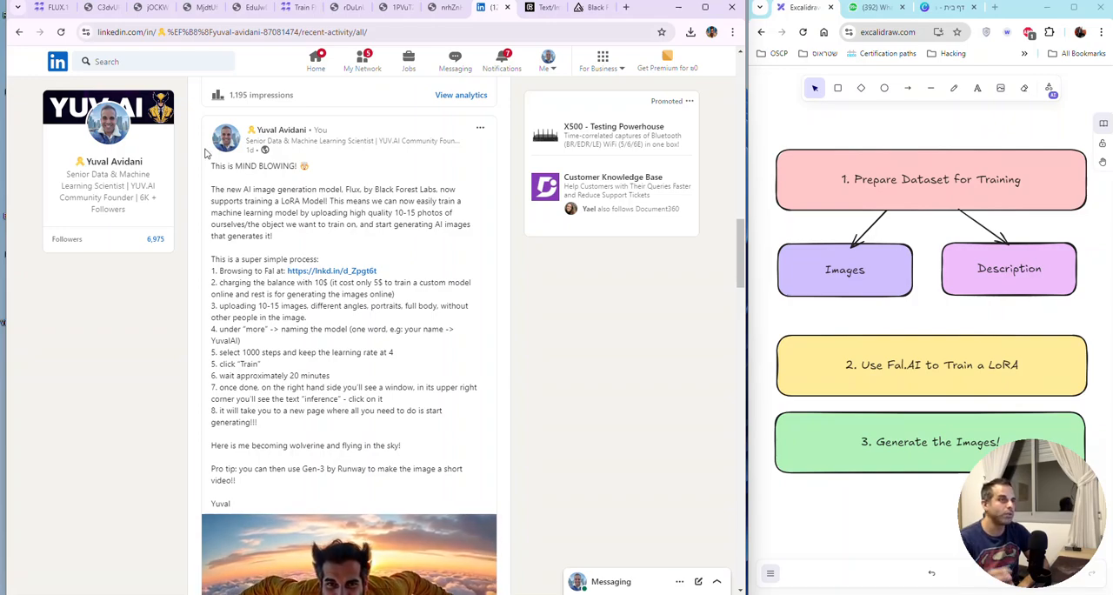
Step: Try to copy the generated image of the clawed man in sunglasses and paste it into Runway's Gen-3 Alpha Turbo image prompt
{"action": "left_click", "coordinate": [439, 9]}
{"action": "right_click", "coordinate": [436, 160]}
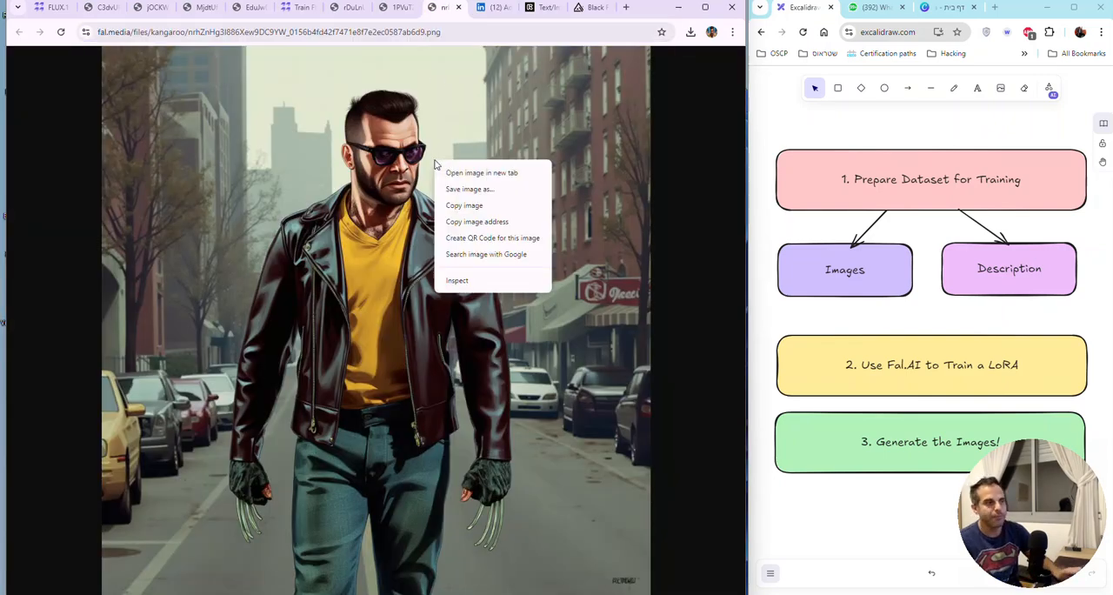
{"action": "left_click", "coordinate": [481, 207]}
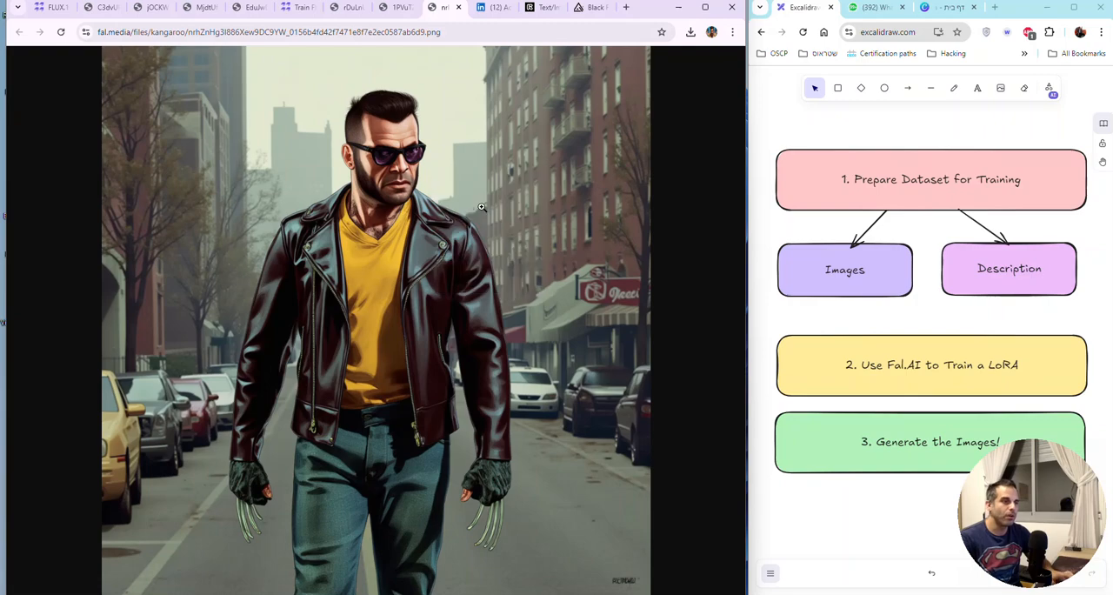
{"action": "left_click", "coordinate": [539, 8]}
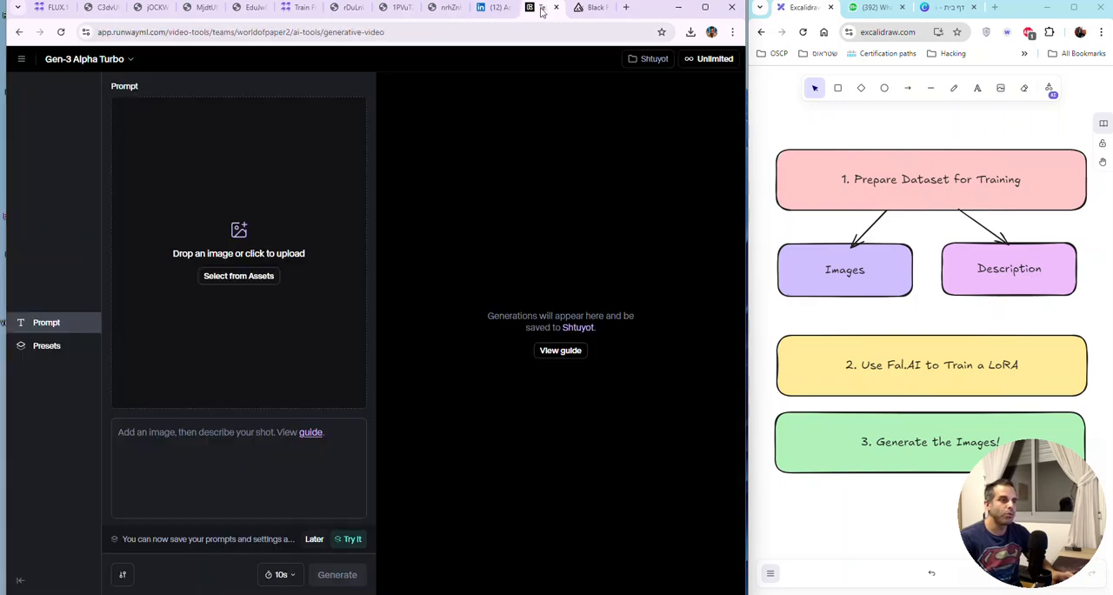
{"action": "right_click", "coordinate": [291, 140]}
{"action": "left_click", "coordinate": [330, 87]}
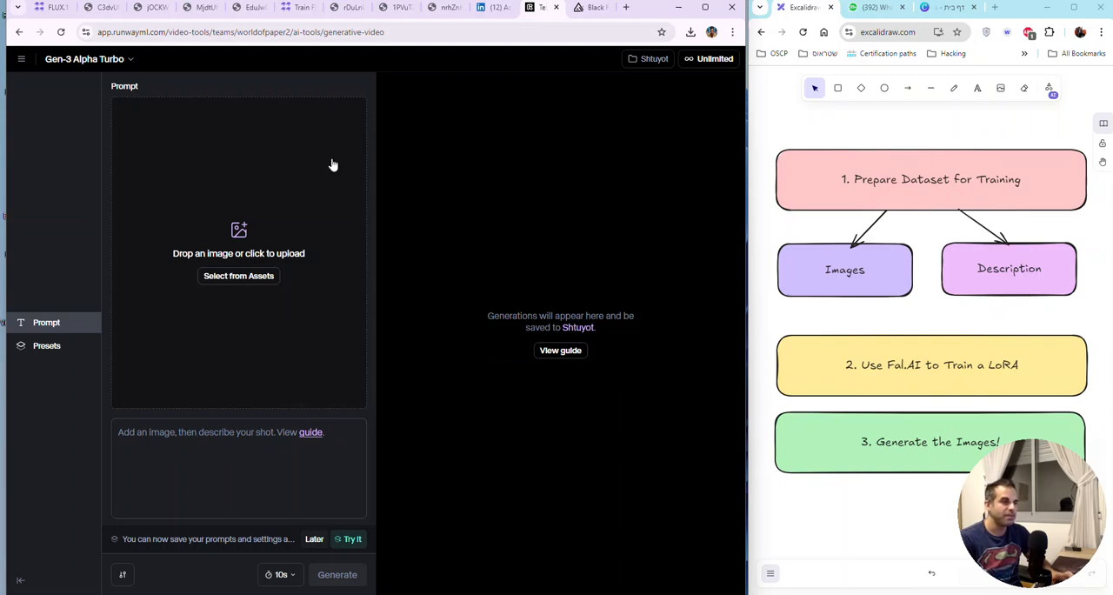
Step: Save the generated image of the clawed man in sunglasses as a PNG in the Downloads folder
{"action": "left_click", "coordinate": [444, 8]}
{"action": "right_click", "coordinate": [377, 212]}
{"action": "left_click", "coordinate": [419, 245]}
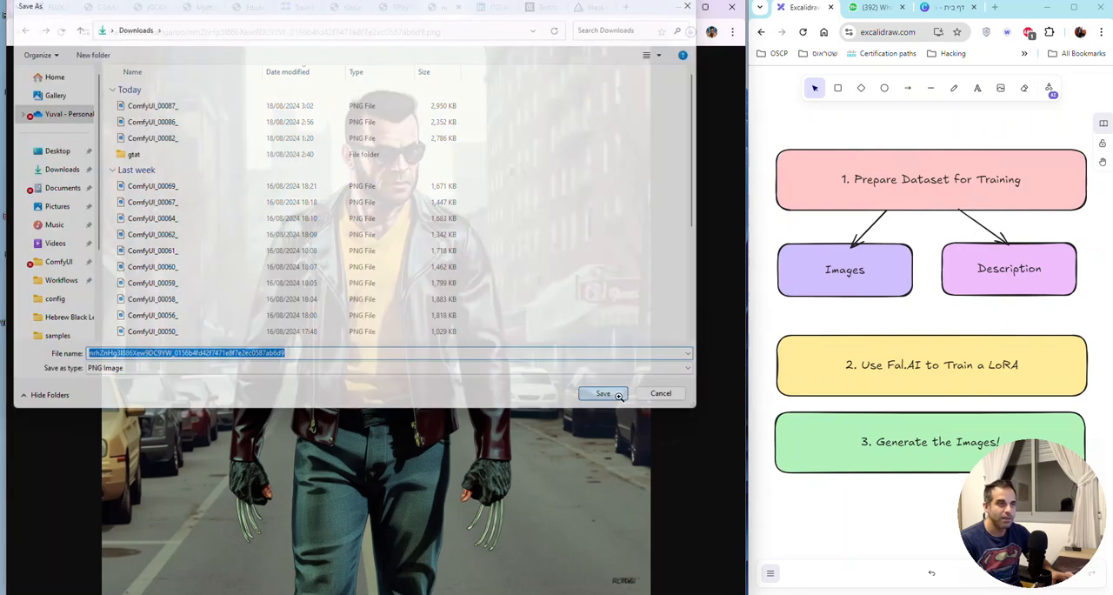
{"action": "left_click", "coordinate": [623, 398]}
Step: Upload the newly downloaded PNG from the recent downloads as Runway's Gen-3 Alpha Turbo image prompt
{"action": "left_click", "coordinate": [539, 8]}
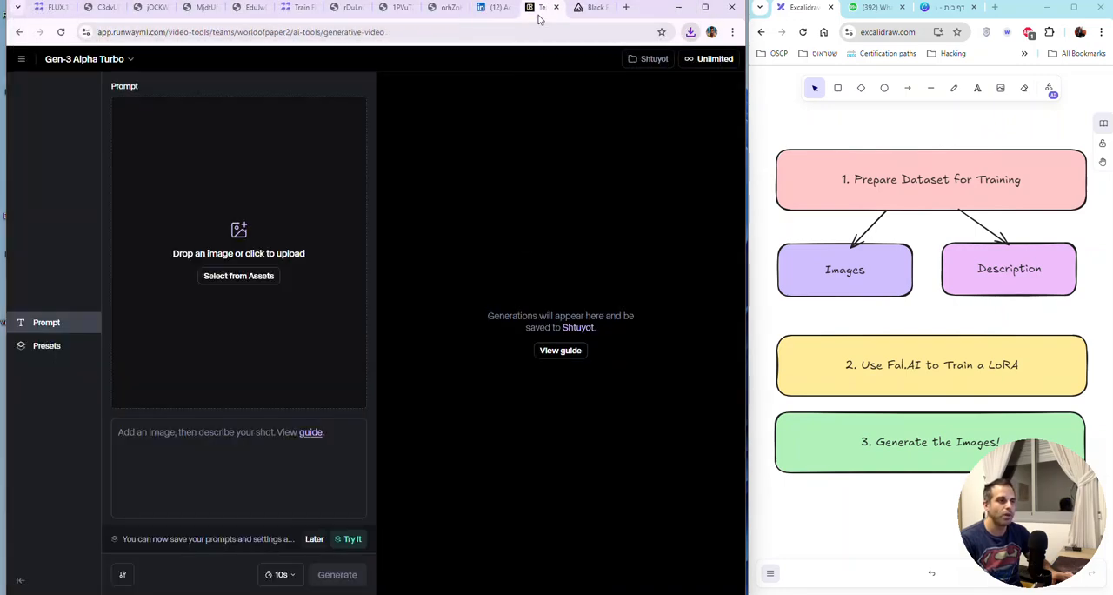
{"action": "left_click", "coordinate": [689, 33]}
{"action": "left_click_drag", "start_coordinate": [608, 87], "coordinate": [247, 192]}
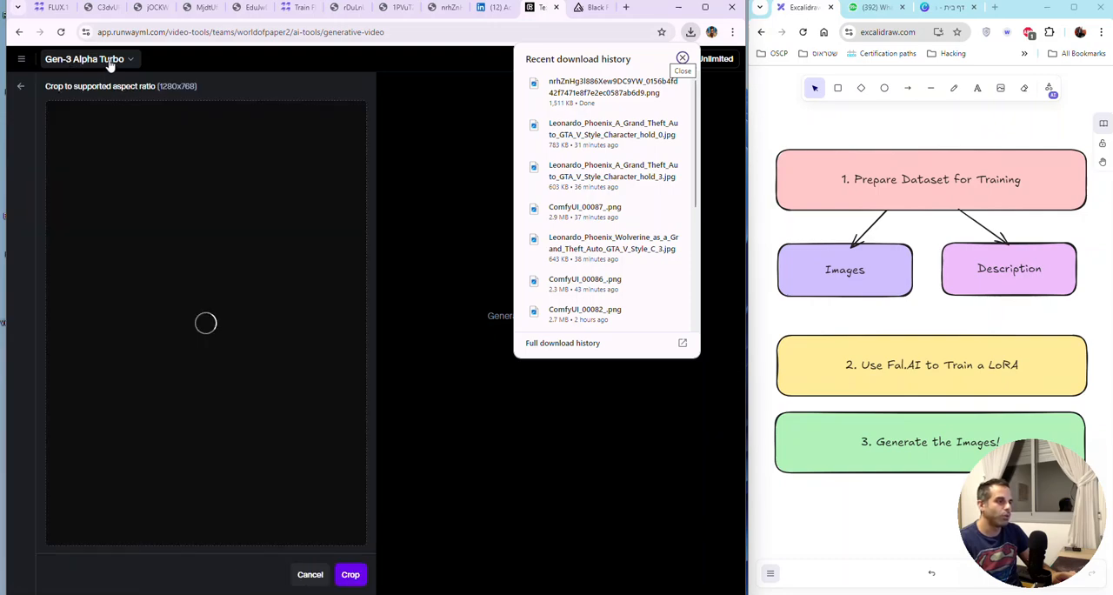
Step: Crop the uploaded image to the supported 1280x768 aspect ratio, framing the man's head and torso
{"action": "left_click_drag", "start_coordinate": [269, 332], "coordinate": [280, 373]}
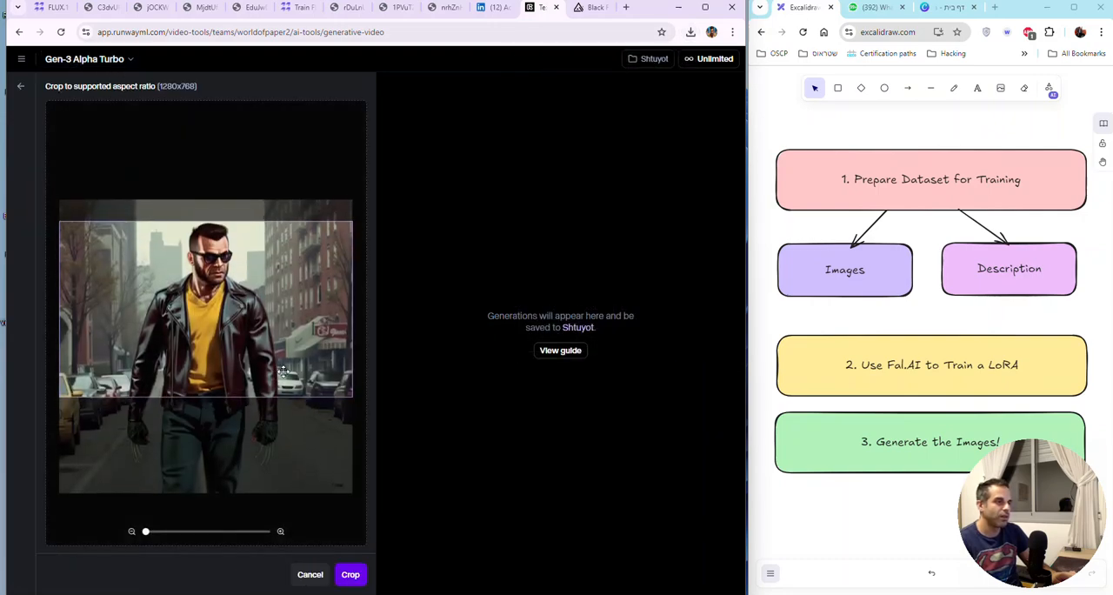
{"action": "left_click", "coordinate": [351, 575]}
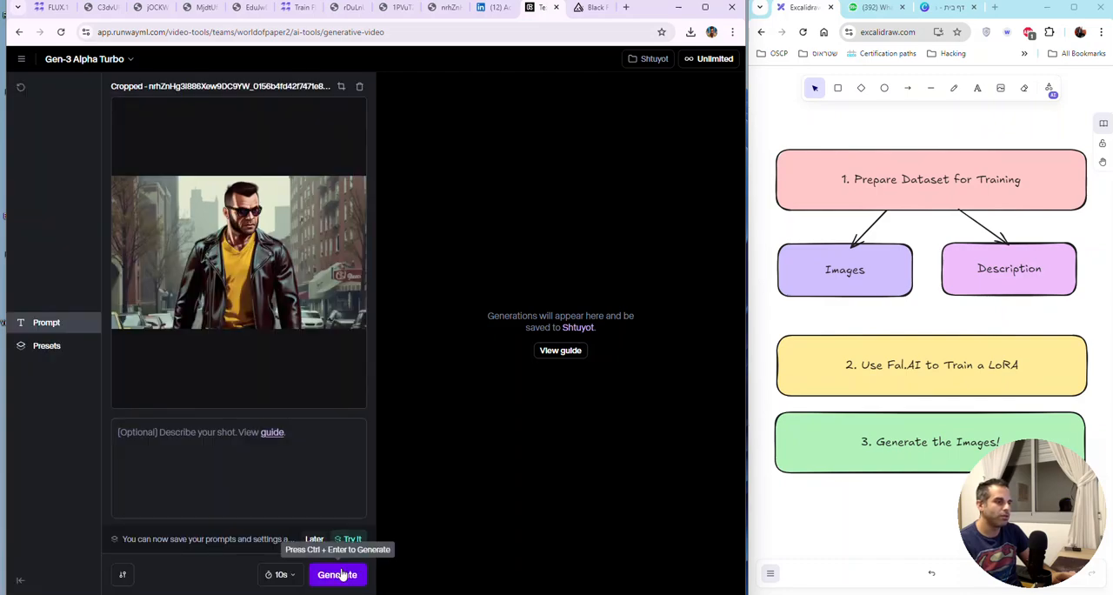
Step: Generate a 10s video with the prompt "man walking in the streets of new york city, wind blowing in his hair" and postpone desktop notifications
{"action": "left_click", "coordinate": [334, 476]}
{"action": "type", "text": "w"}
{"action": "key", "text": "BackSpace"}
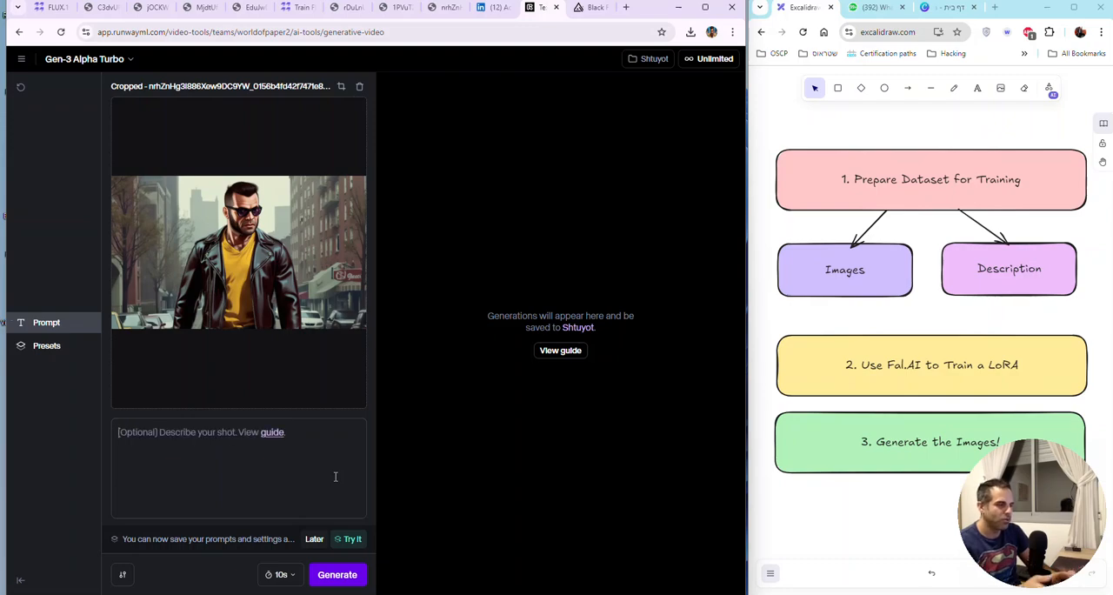
{"action": "type", "text": "man"}
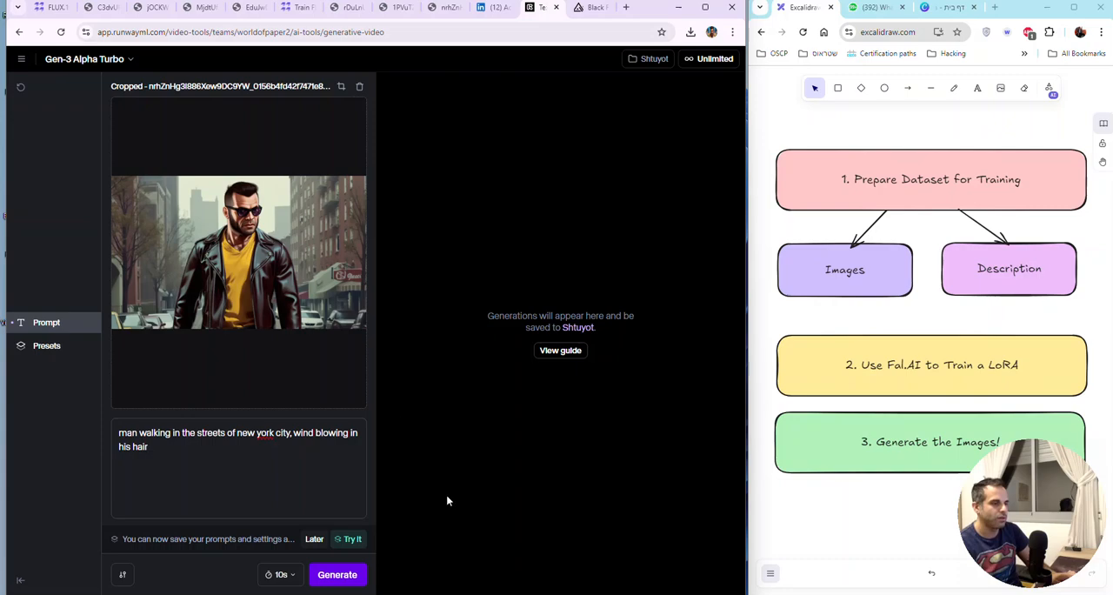
{"action": "left_click", "coordinate": [339, 581]}
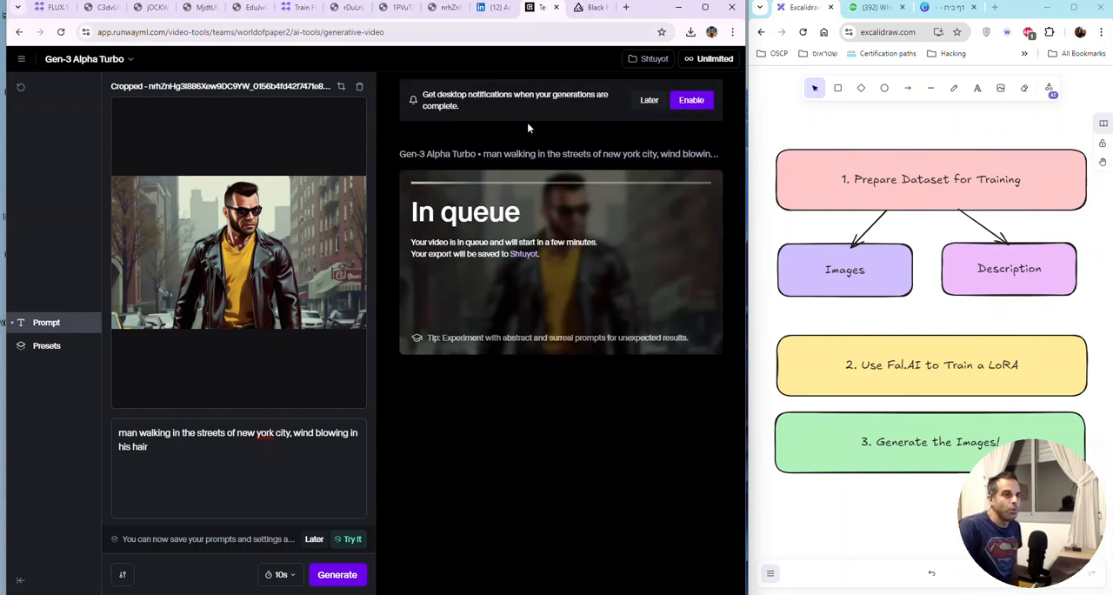
{"action": "left_click", "coordinate": [647, 101]}
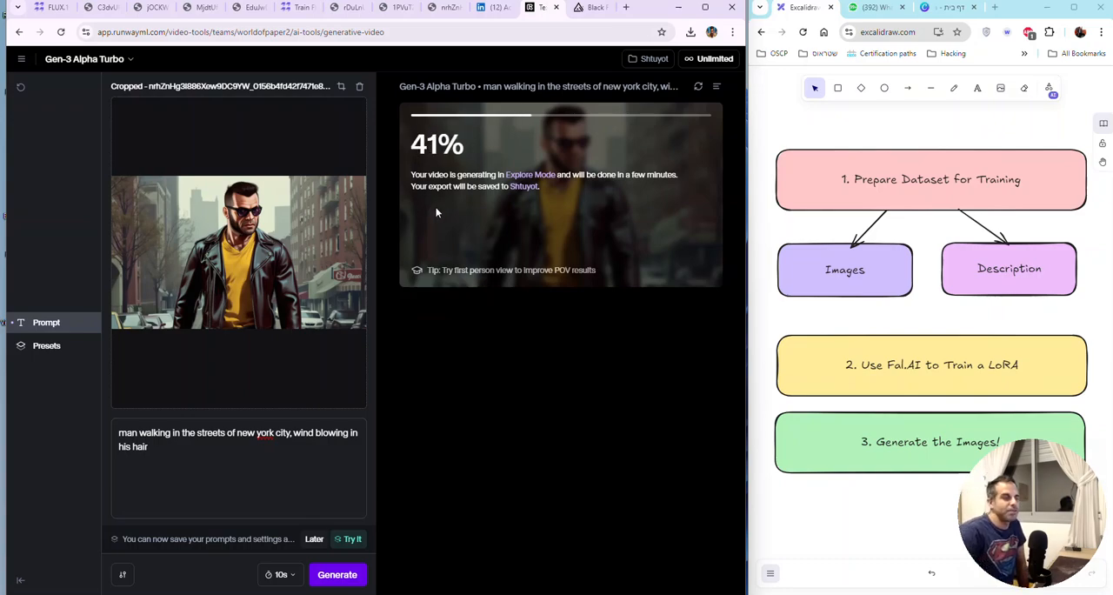
Step: View the available video generation models without switching, and highlight the runwayml domain in the page address
{"action": "left_click", "coordinate": [128, 60]}
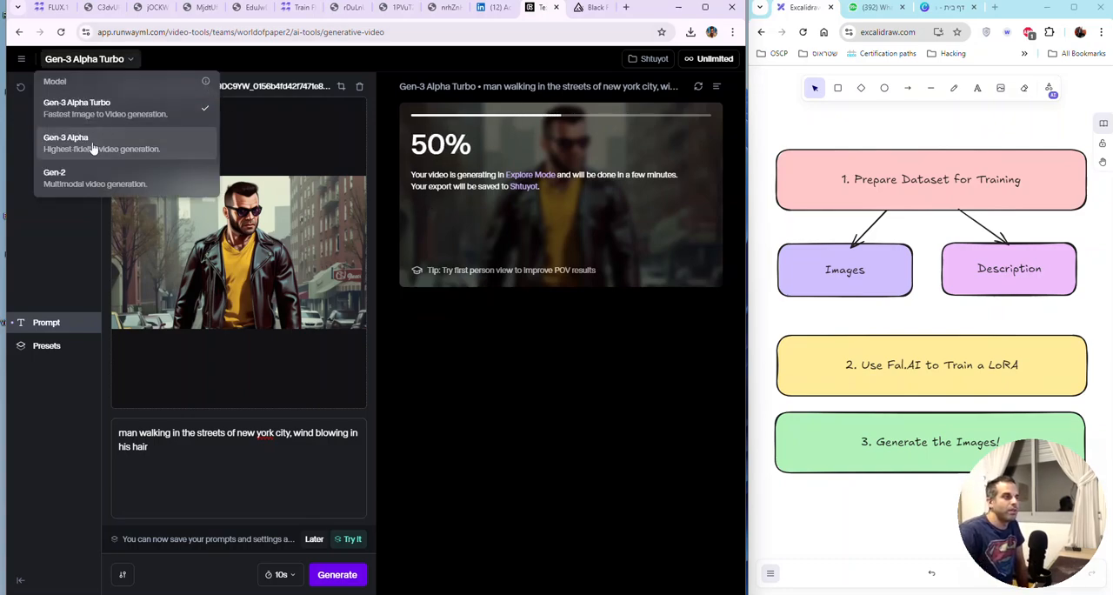
{"action": "left_click", "coordinate": [517, 390]}
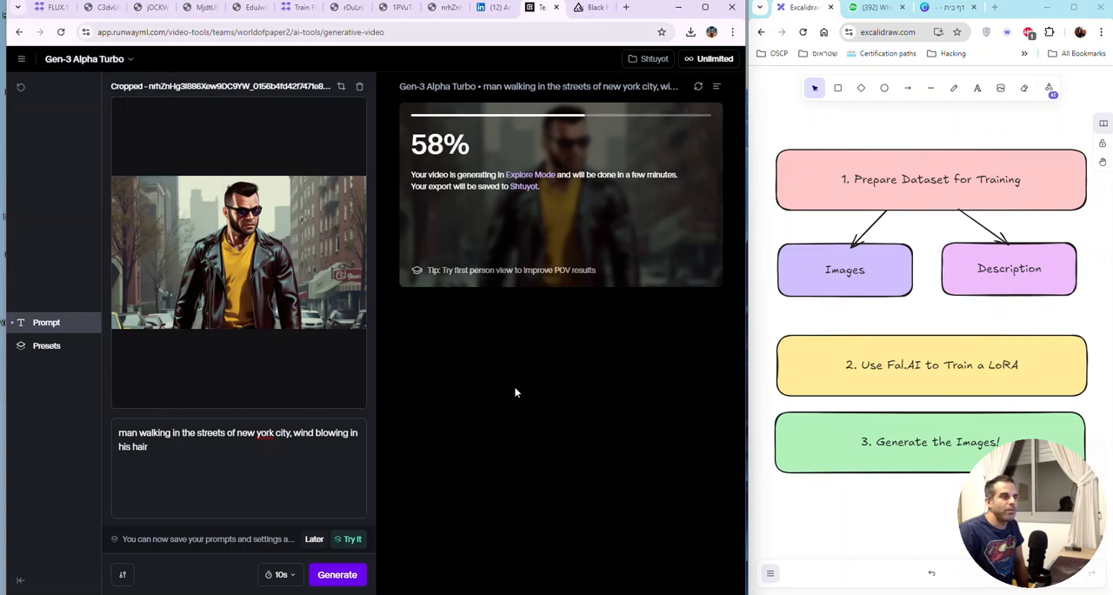
{"action": "left_click", "coordinate": [137, 33]}
{"action": "double_click", "coordinate": [136, 32]}
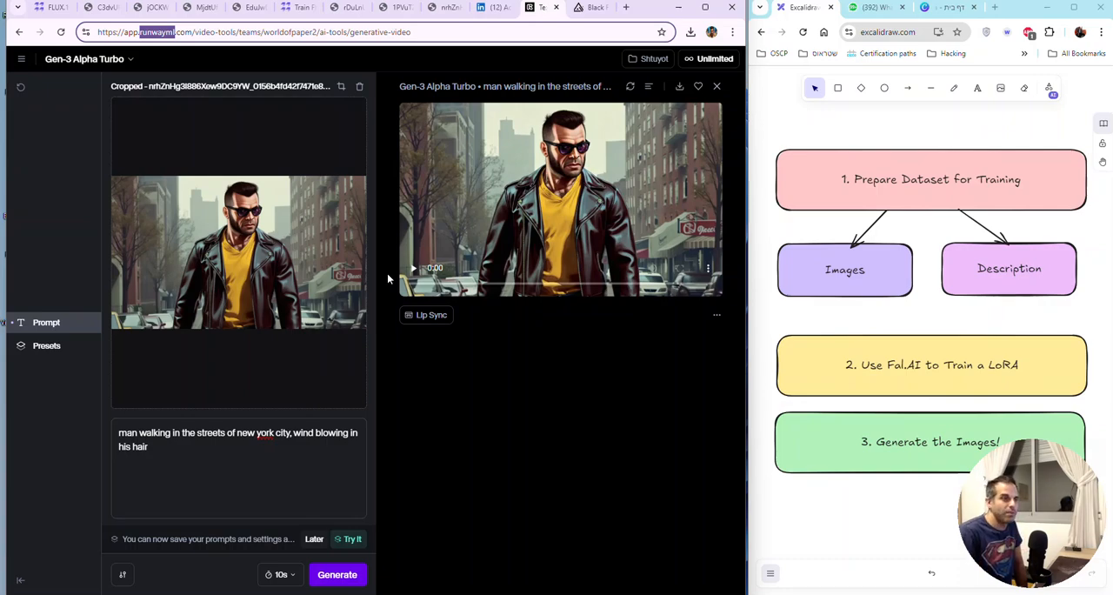
Step: Play the generated video of the man walking in New York City
{"action": "left_click", "coordinate": [408, 271]}
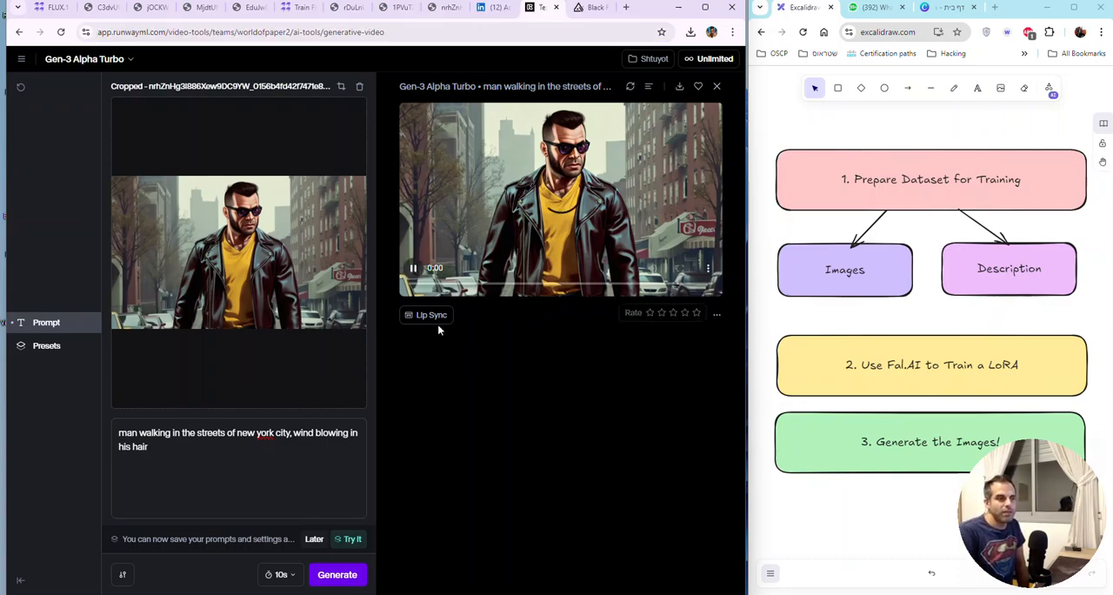